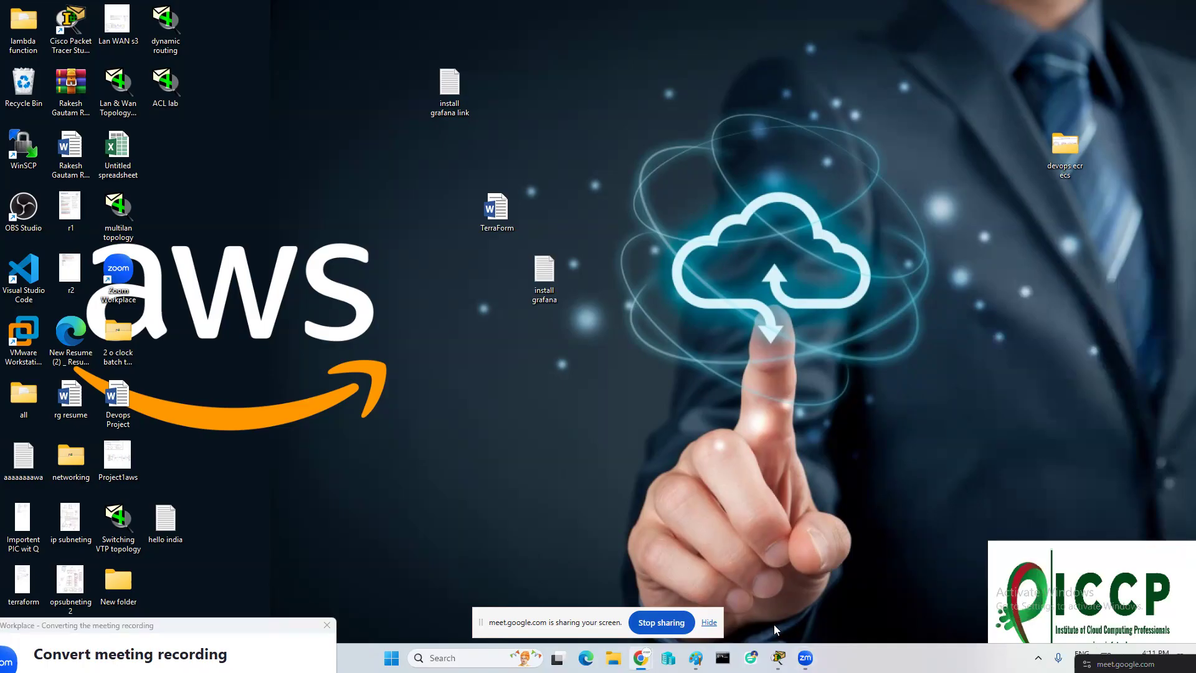
- Switch to Paint and start a new blank canvas, discarding the unsaved ACL notes
left_click(696, 658)
left_click(345, 170)
scroll(366, 264, "up", 6)
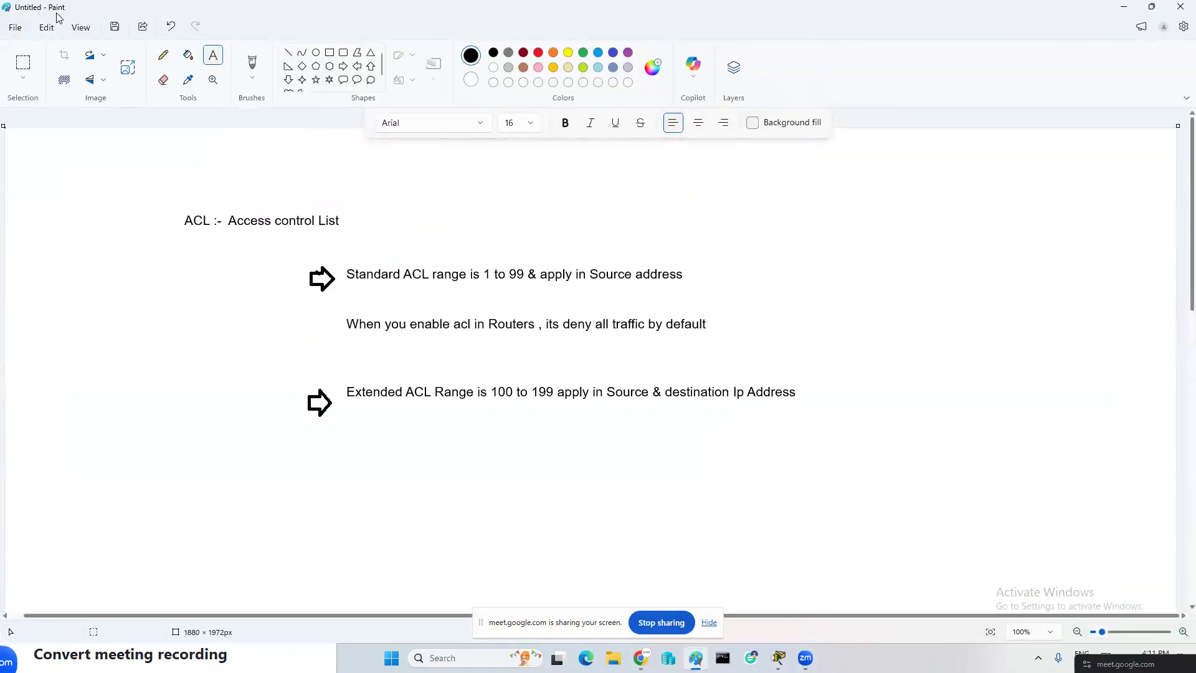
left_click(23, 27)
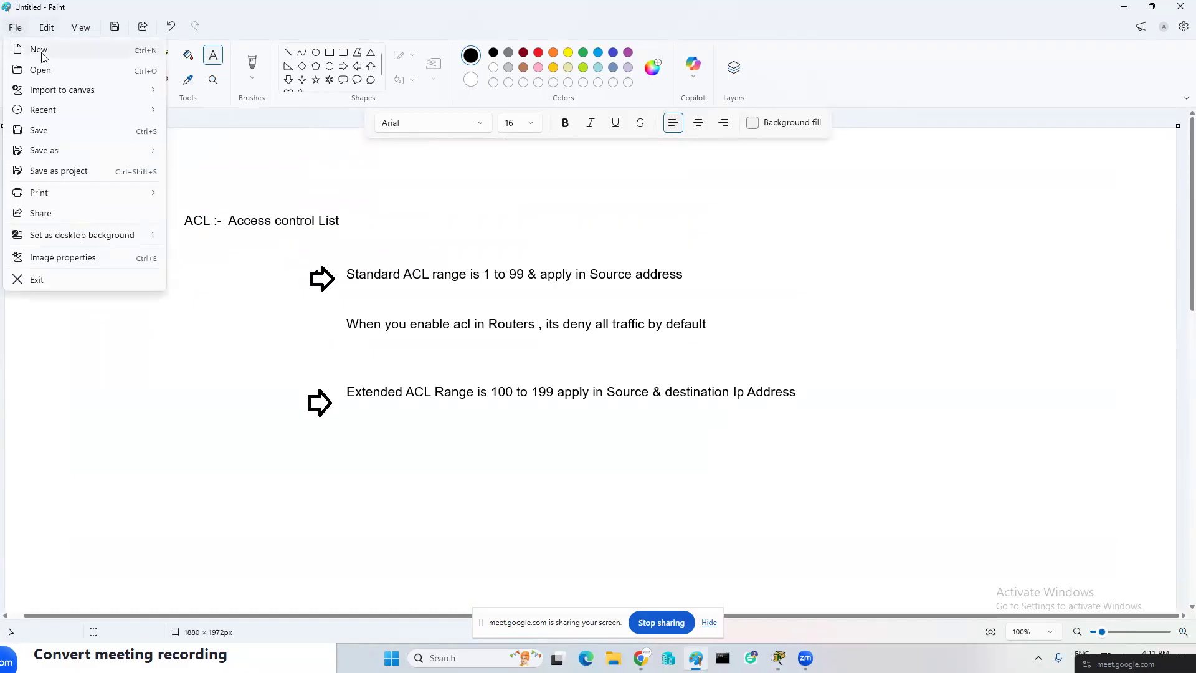
left_click(42, 53)
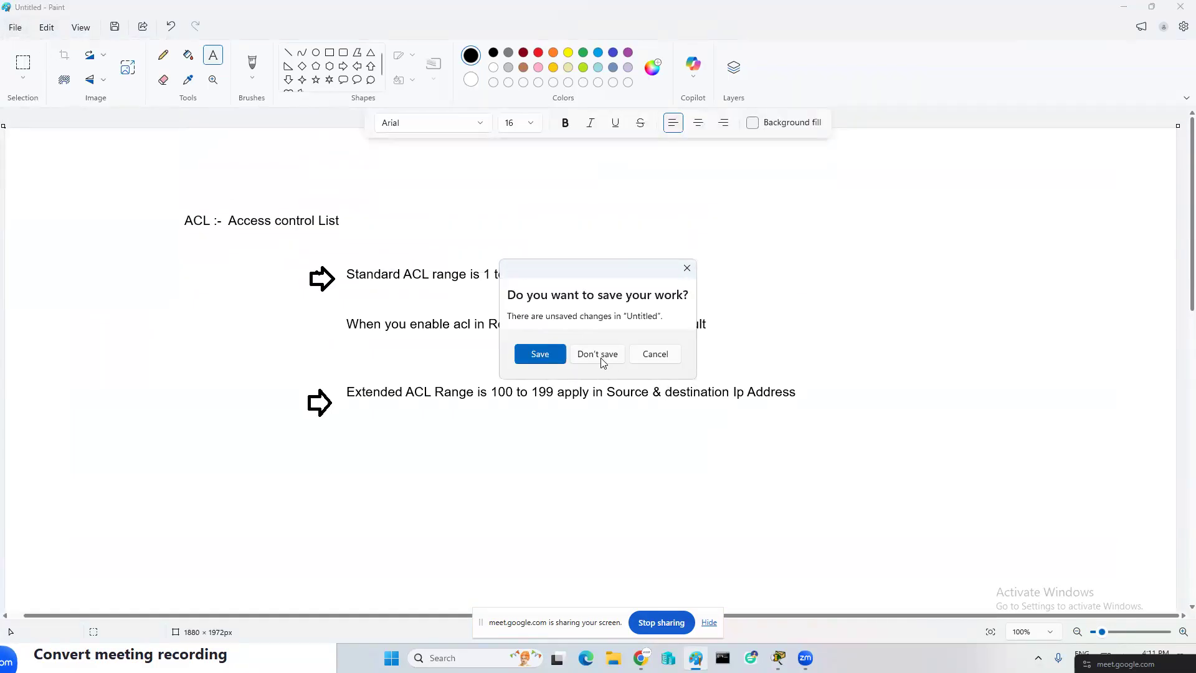
left_click(613, 356)
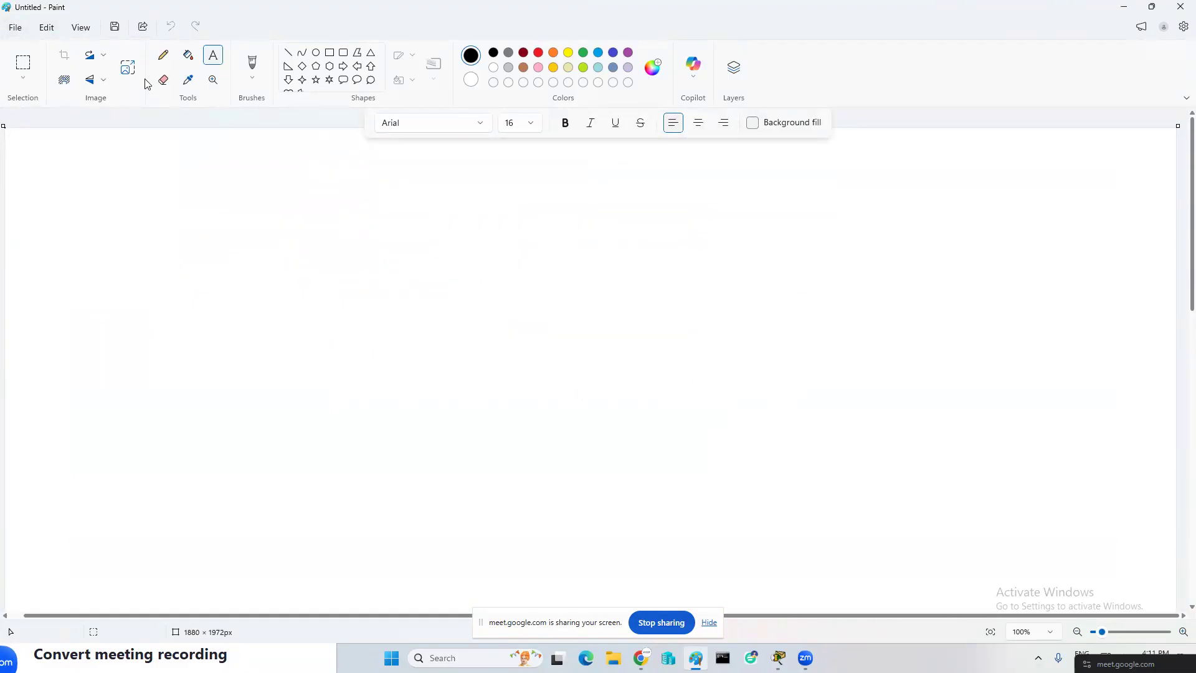
- Add a text box near the canvas top with the heading "Create 5 LAn Network" and, below a blank line, "LAn 1 require 500 PC"
left_click(188, 62)
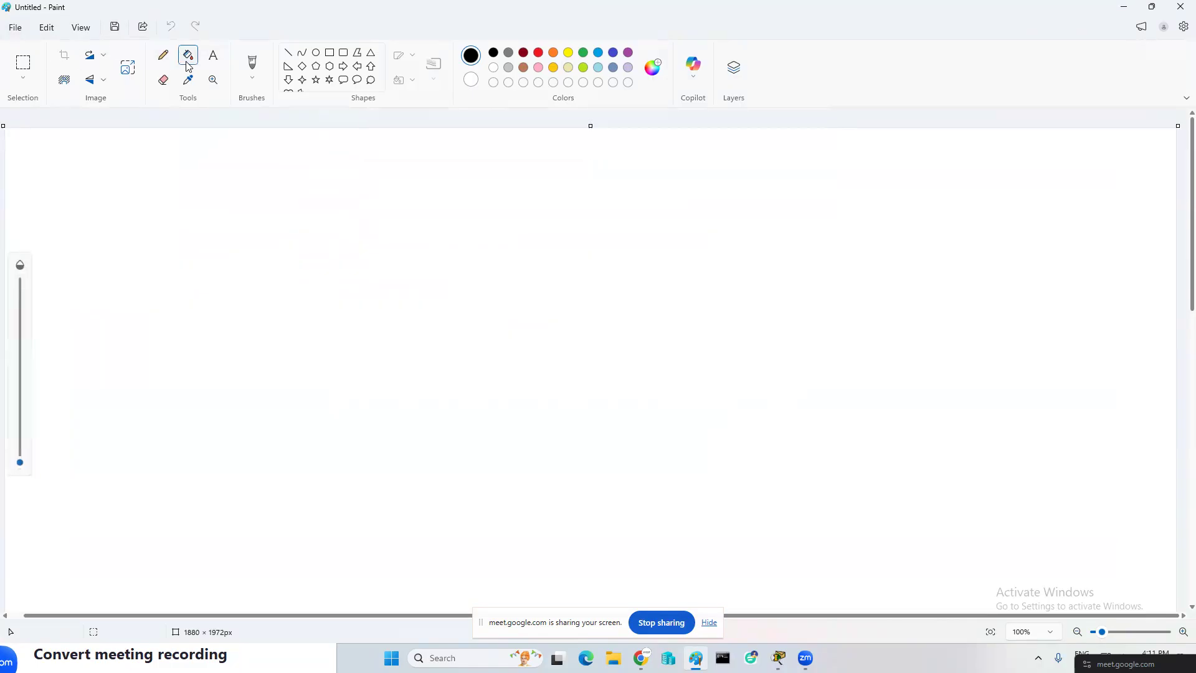
left_click_drag(309, 171, 929, 215)
type("C")
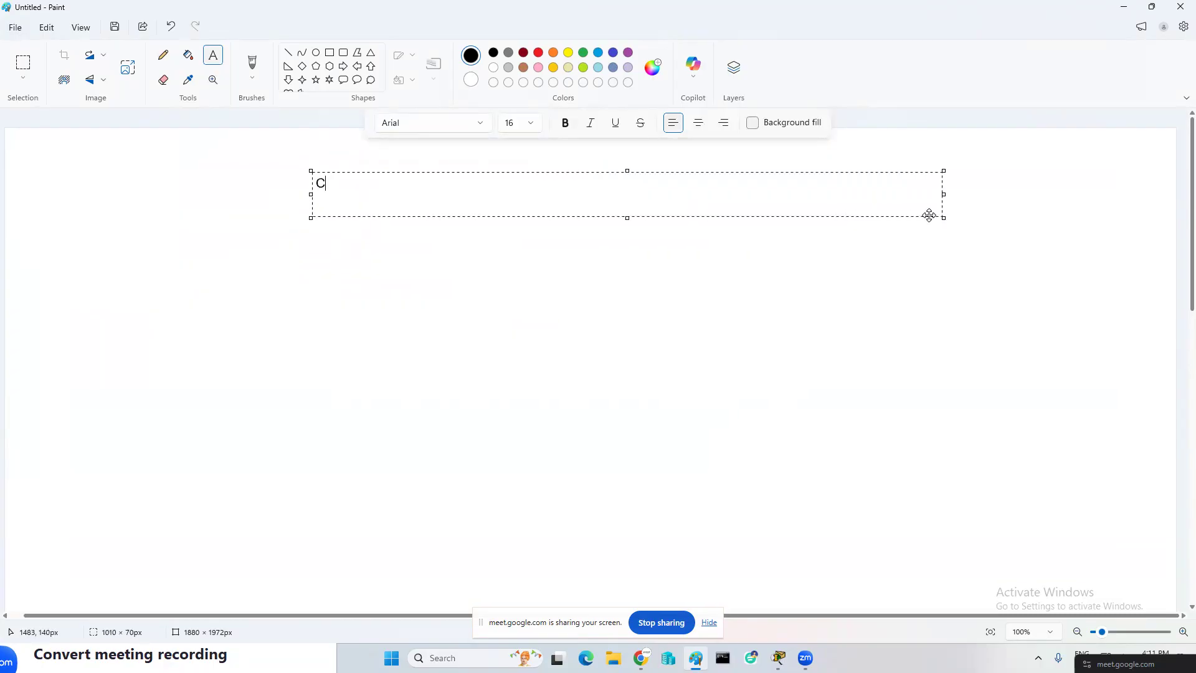
type("reate 5 LAn Network")
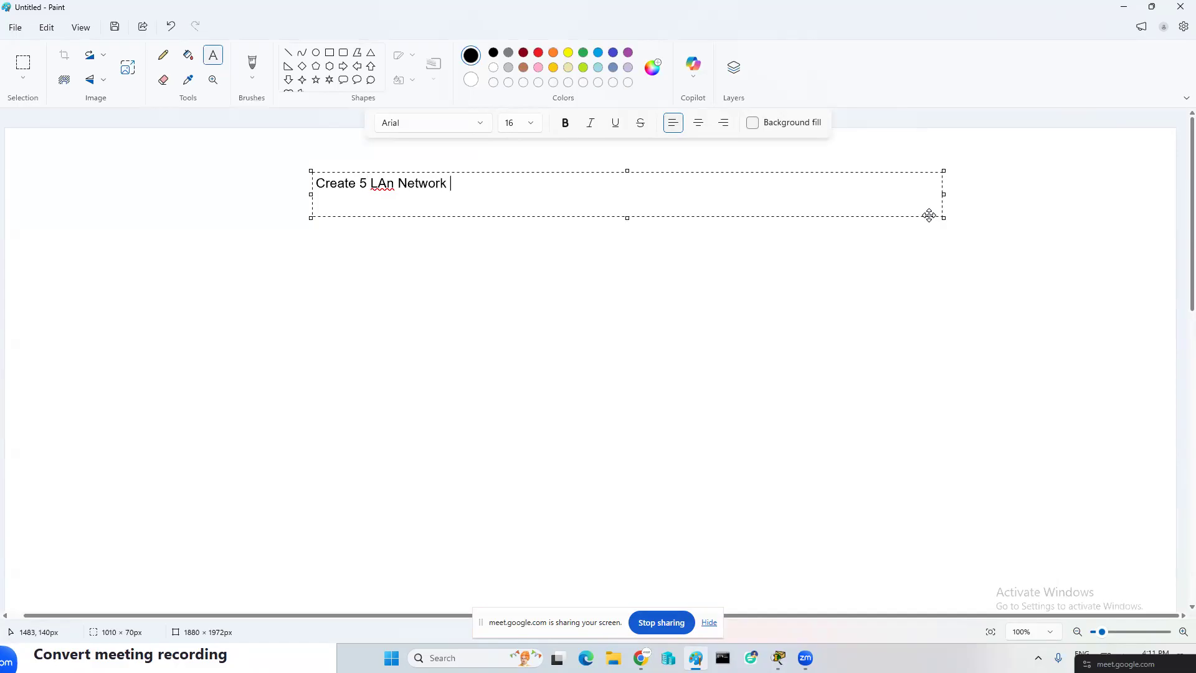
key("Return")
key("Return")
type("LAn 1  require")
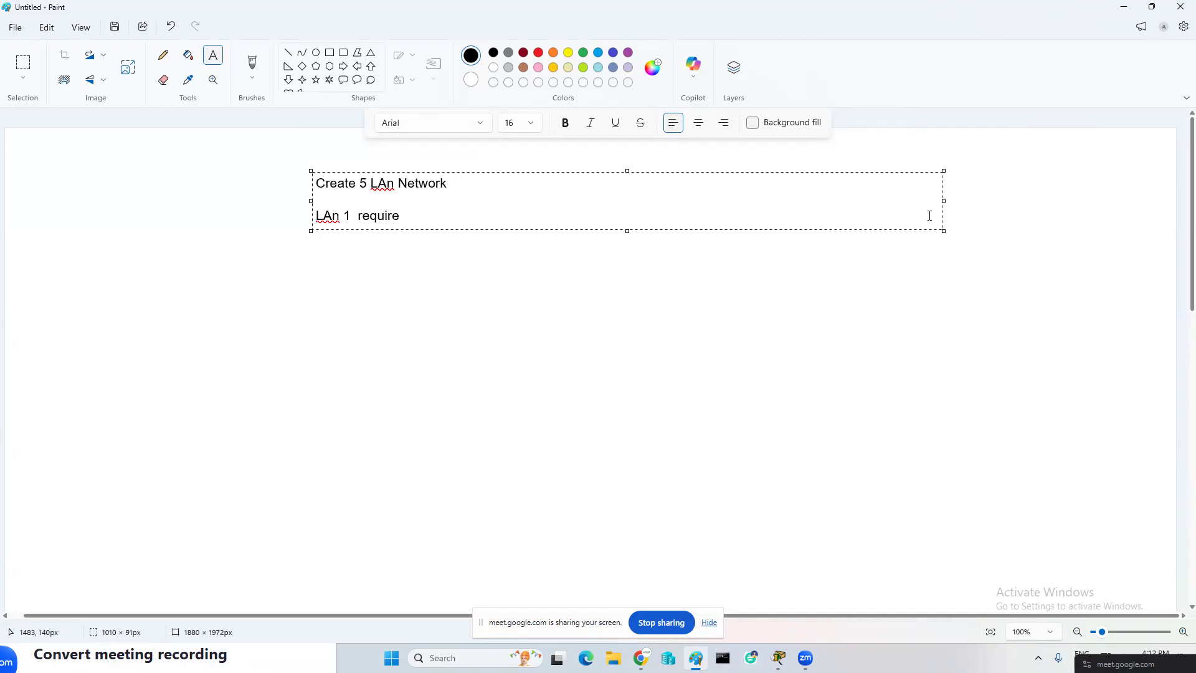
type(" 500 PC")
- Copy the LAn 1 line onto a new line below and edit the copy to read "LAn 2 require 250 PC"
left_click_drag(470, 220, 299, 249)
key("ctrl+c")
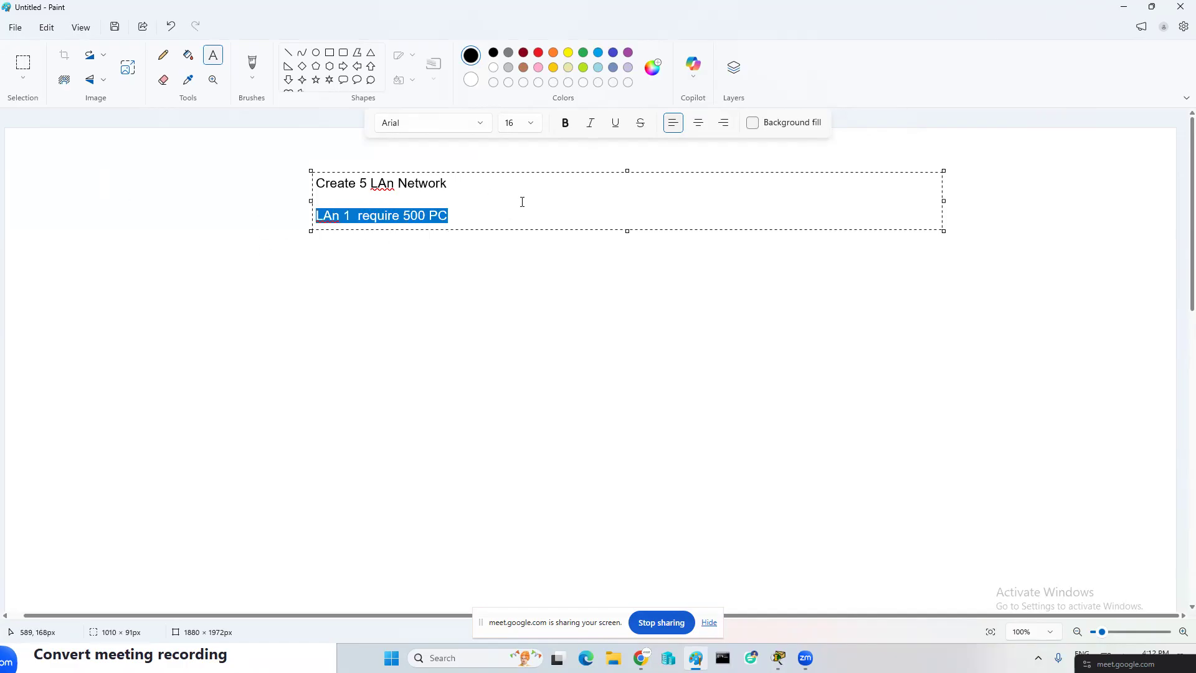
left_click(511, 217)
key("Return")
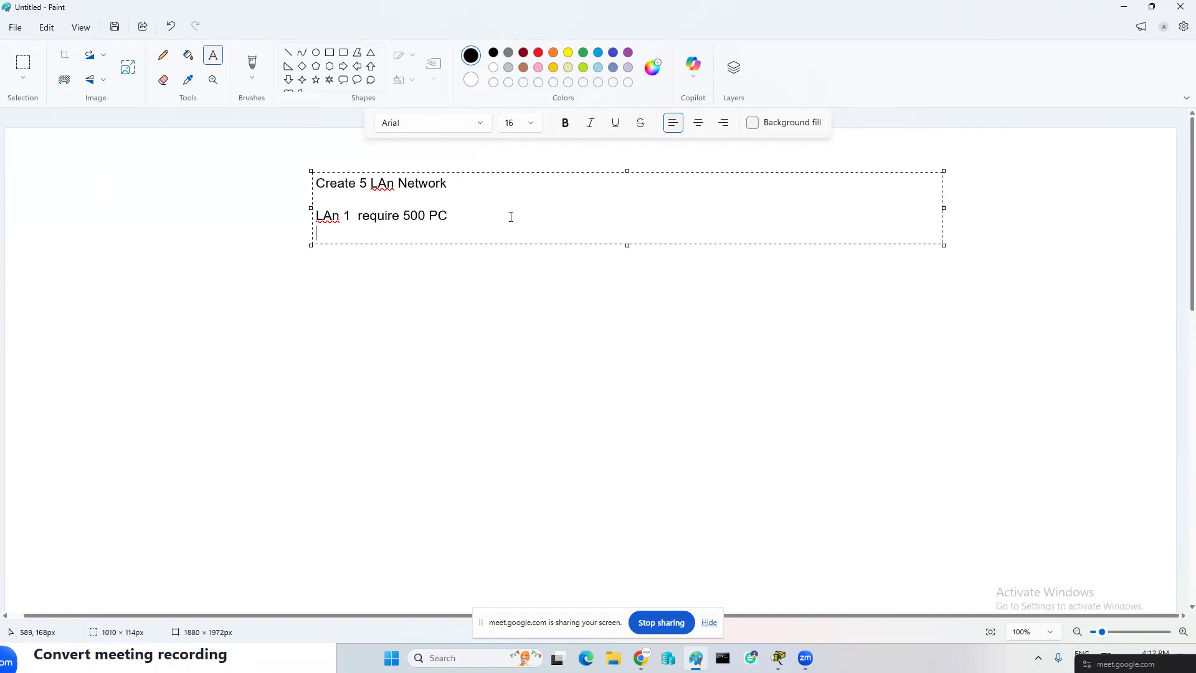
key("ctrl+v")
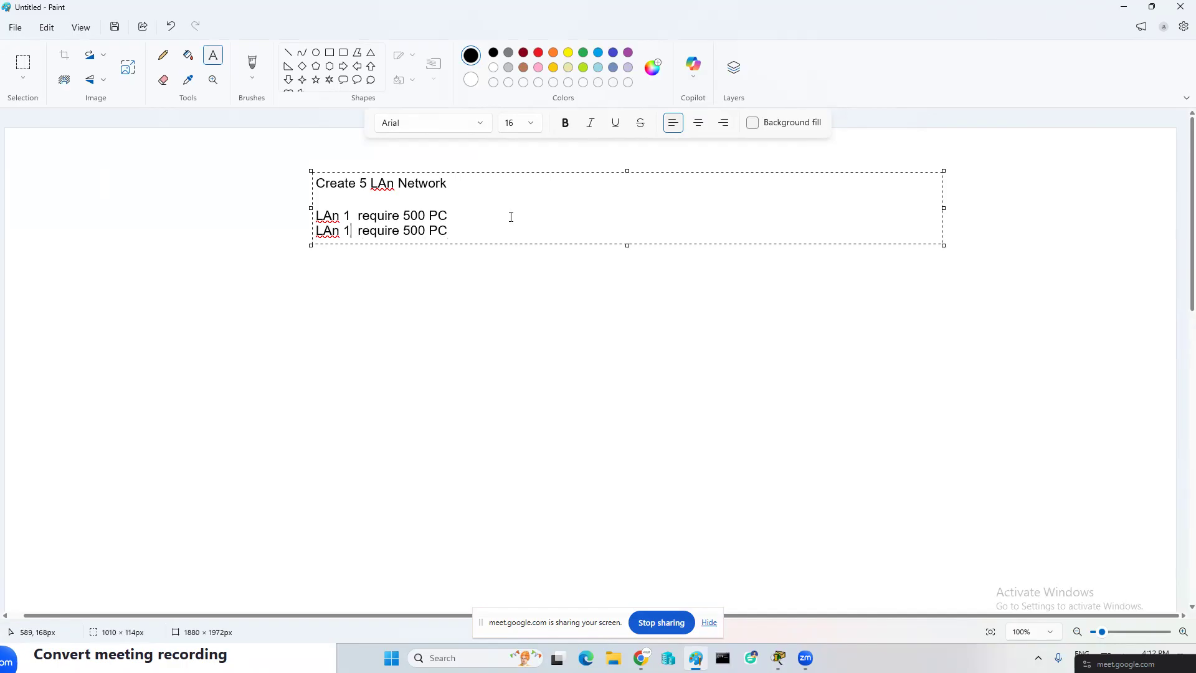
key("BackSpace")
type("2")
key("BackSpace")
key("BackSpace")
key("BackSpace")
type("250")
key("End")
- Paste the copied line below LAn 2 and change it to "LAn 3 require 100 PC"
key("Return")
key("ctrl+v")
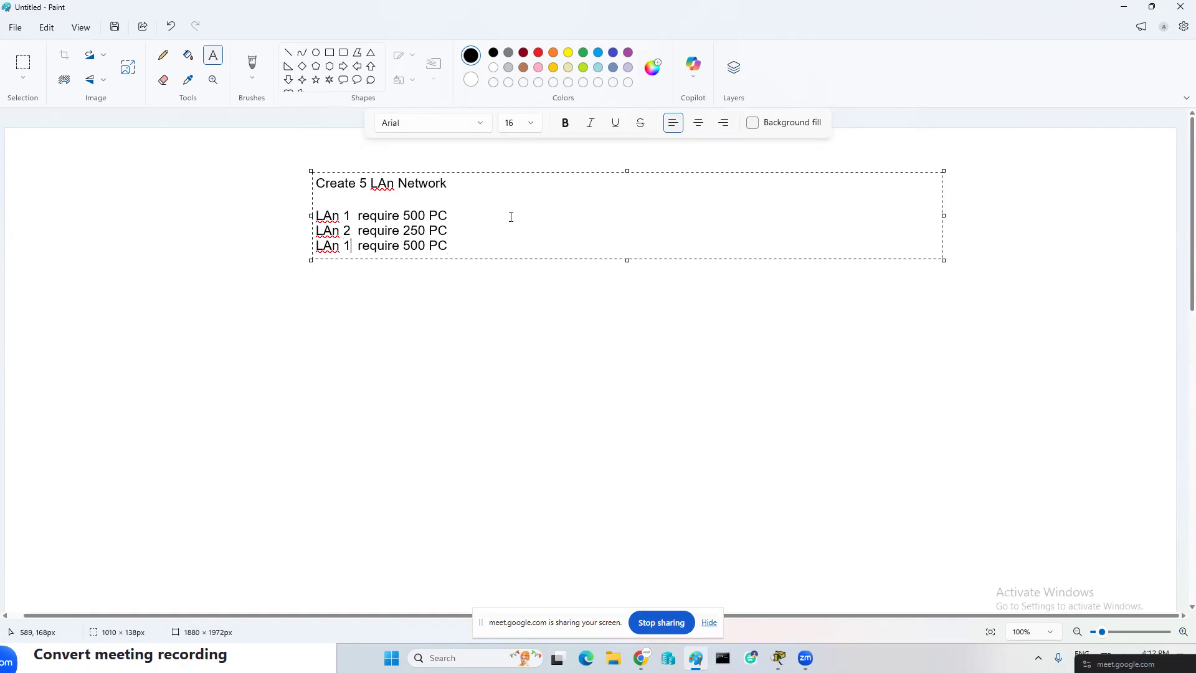
key("BackSpace")
type("3")
key("BackSpace")
type("1")
key("Right")
- Paste the copied line below LAn 3 and change it to "LAn 4 require 50 PC"
key("Return")
key("Return")
key("Return")
key("BackSpace")
key("ctrl+v")
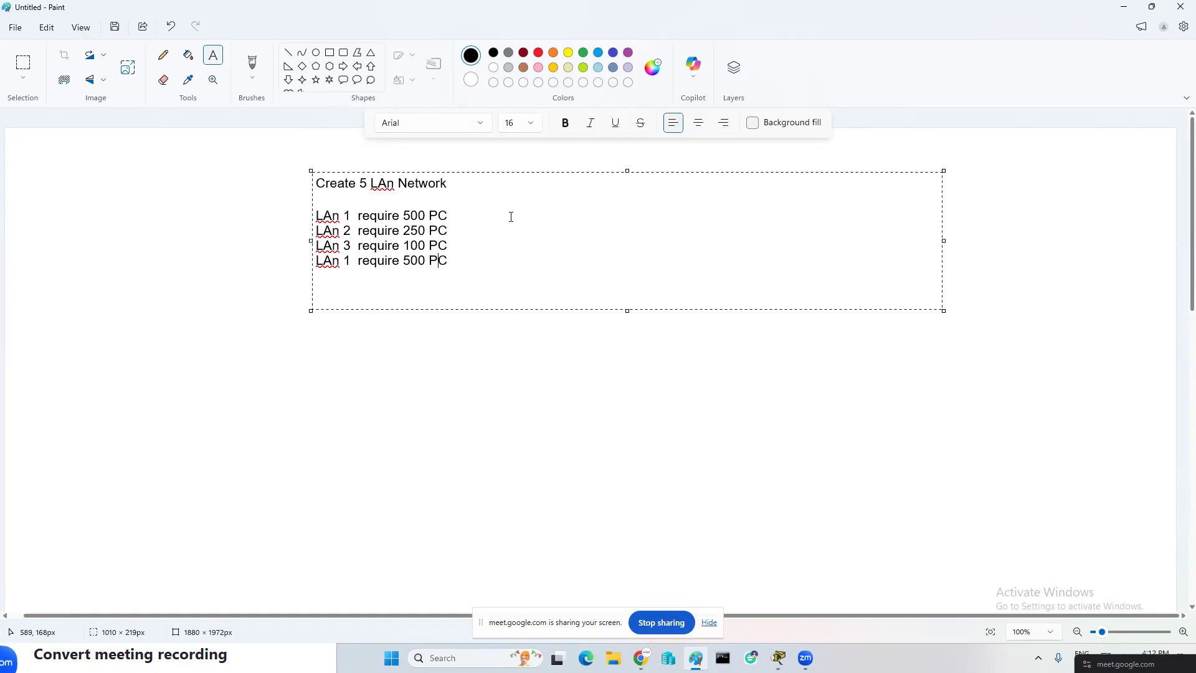
key("BackSpace")
type("4")
key("BackSpace")
key("BackSpace")
type("0")
- Paste the copied line below LAn 4, change it to "LAn 5 require 50 PC", and finish the text box
key("Return")
key("ctrl+v")
key("Left")
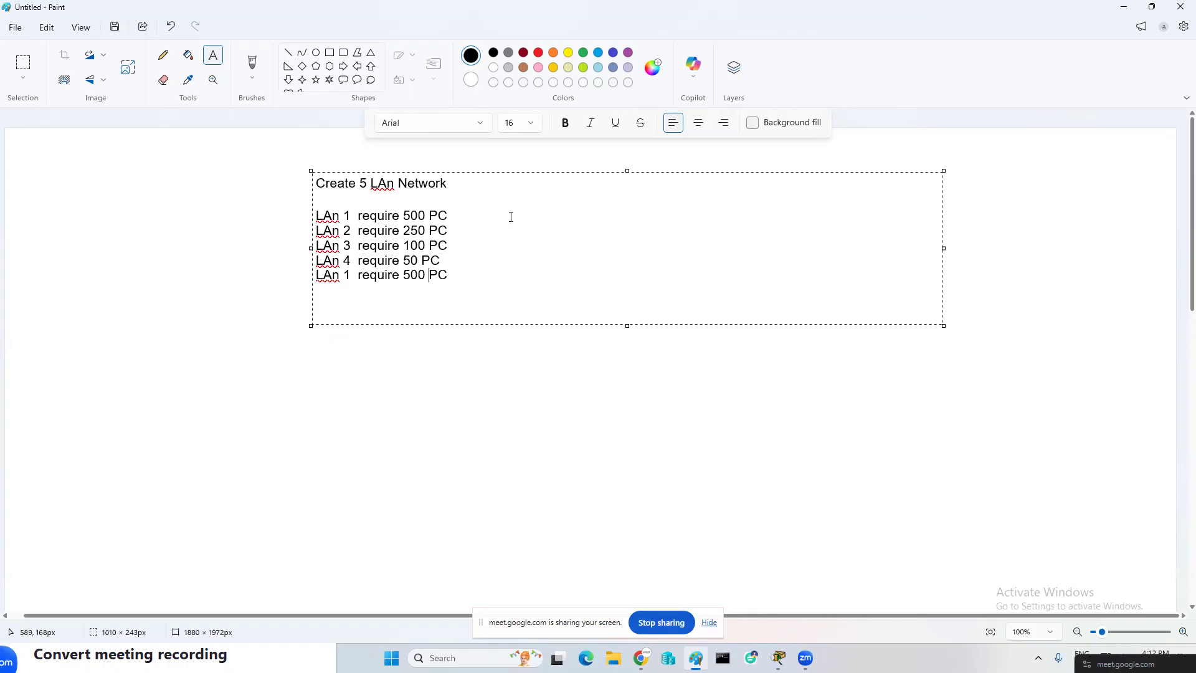
key("BackSpace")
key("BackSpace")
type("5")
left_click(383, 368)
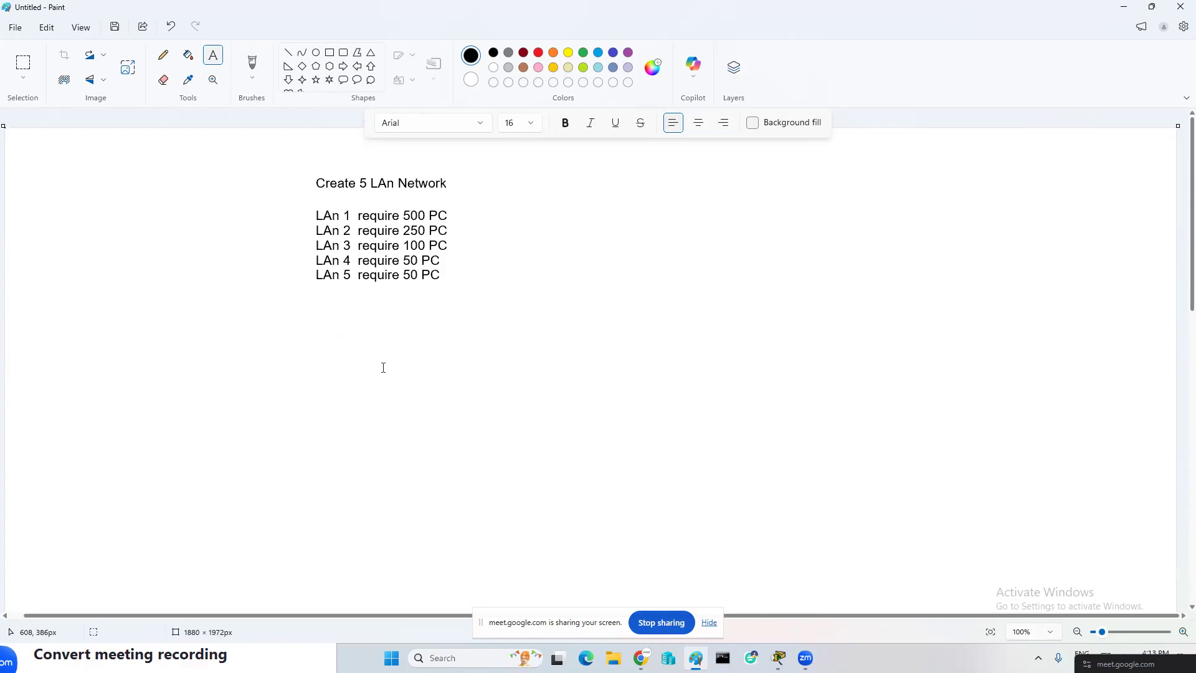
- Beside the LAN list, write on one line "When You create Lan network using Layer 2 devices or Layer 1 devices such as Switches"
mouse_move(562, 189)
left_mouse_down()
mouse_move(1182, 301)
mouse_move(1080, 287)
left_mouse_up()
type("W")
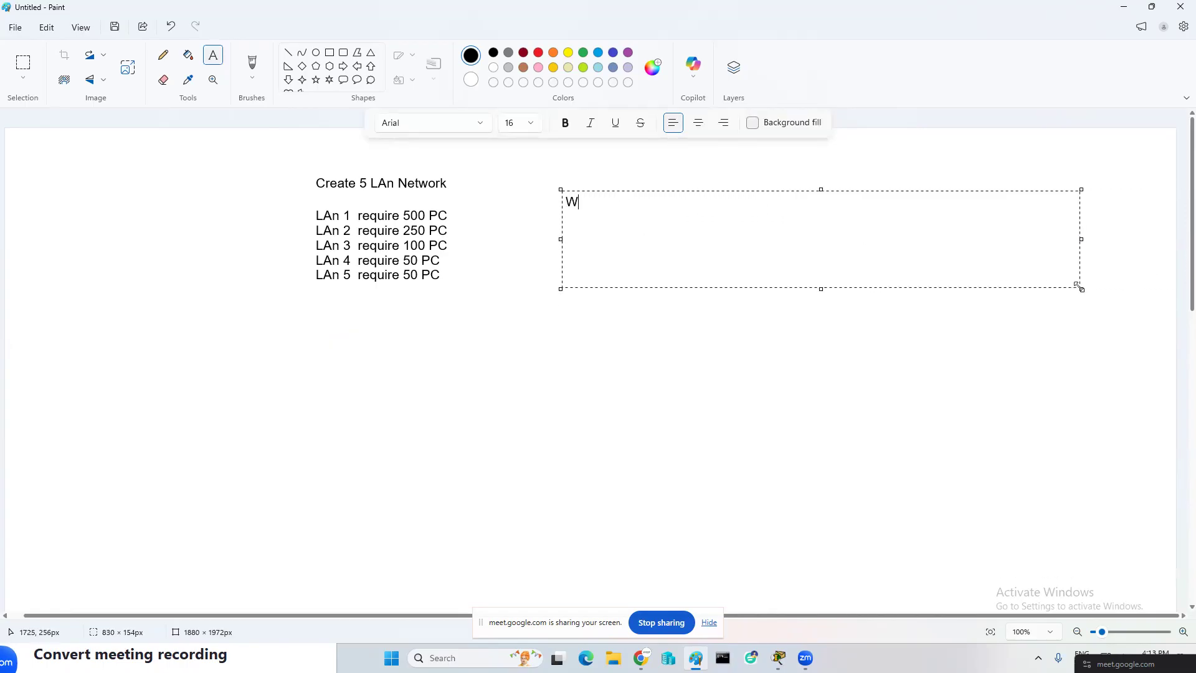
type("hen You create Lan netwo")
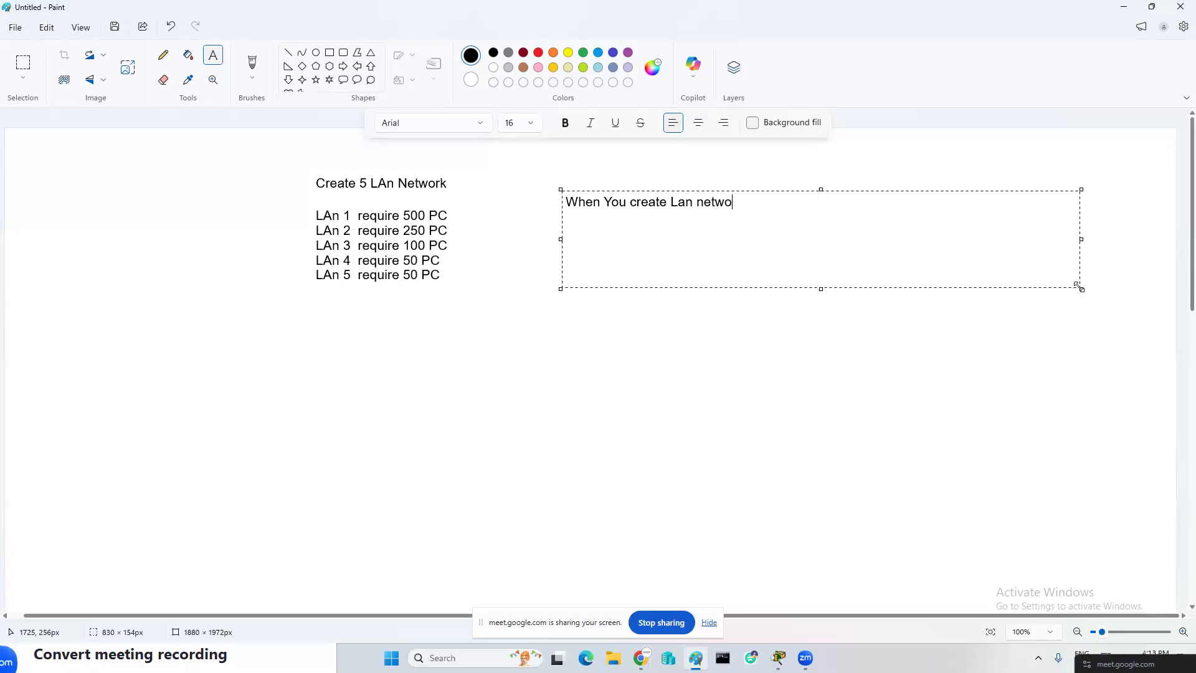
type("rk using Layer 2 dev")
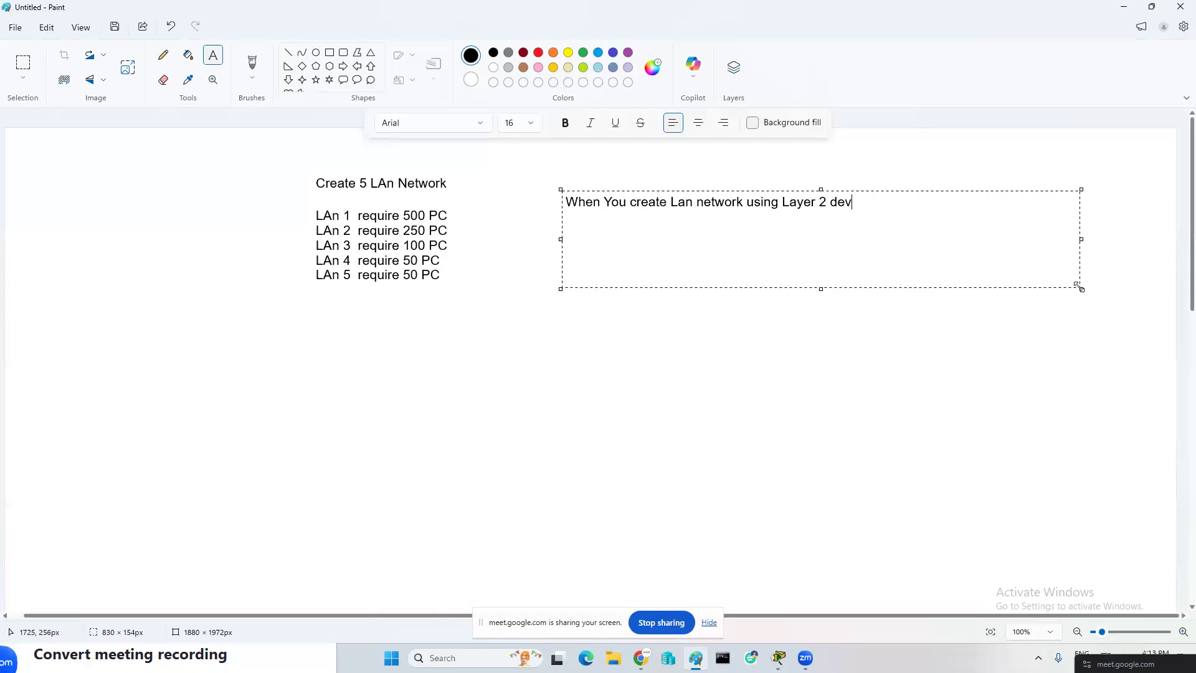
type("ices")
type("or Layer 1 devices s")
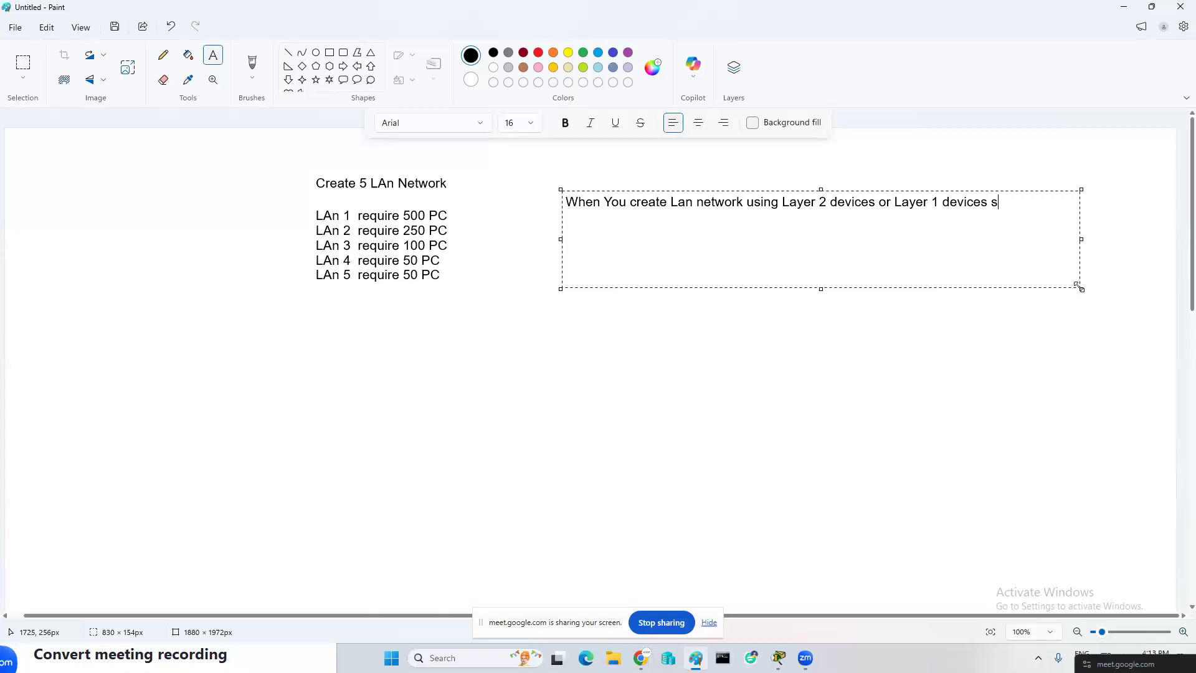
type("uch as Switches")
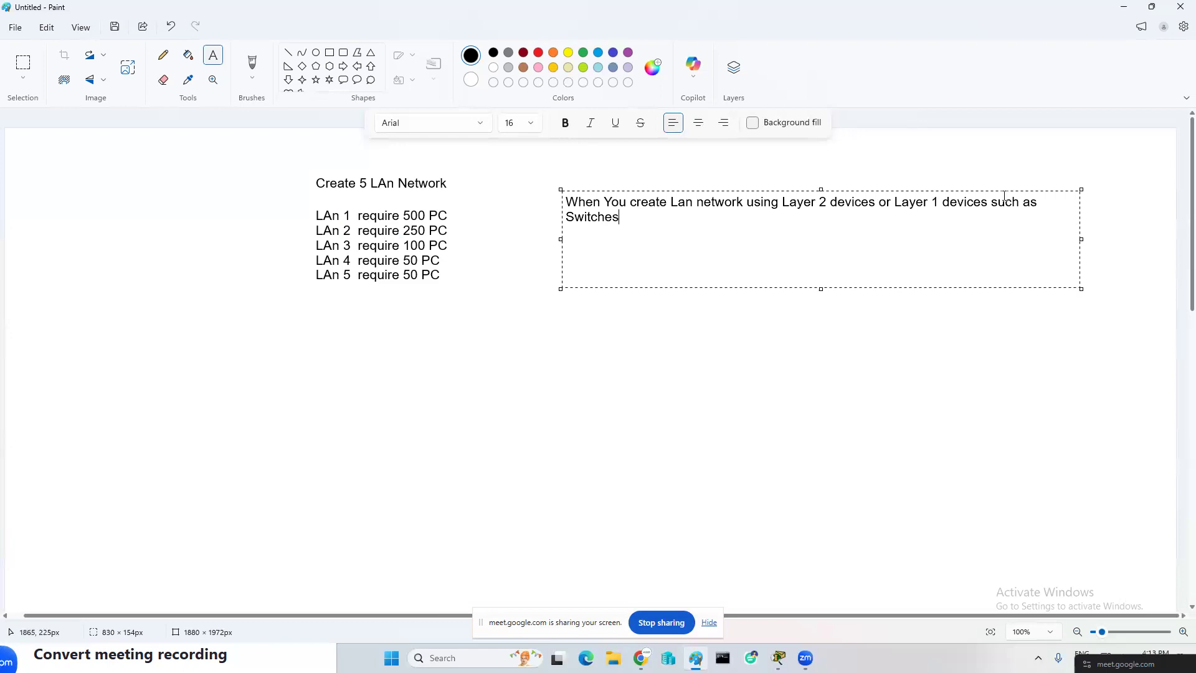
left_click_drag(1082, 240, 1142, 240)
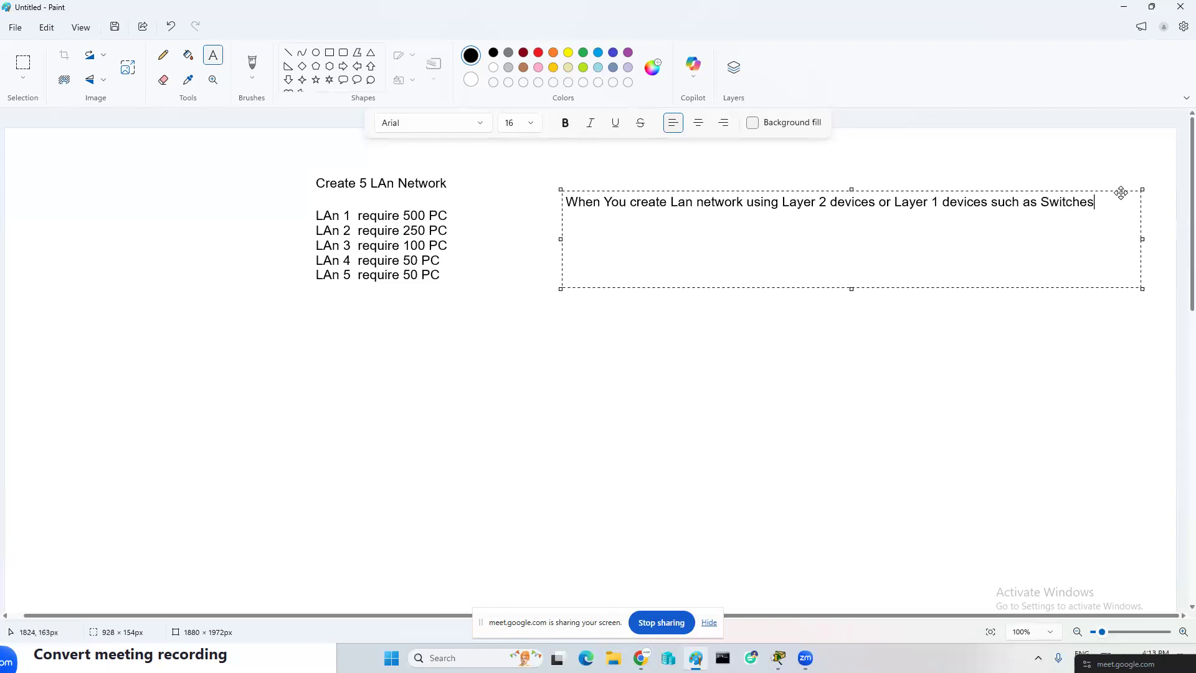
- Below a blank line in the same note, add "Use UTP Twisted Pair Cable & RJ45 Connector" and finish the text box
key("Return")
key("Return")
type("Use")
type(" UTI")
type("P Twis")
type("te")
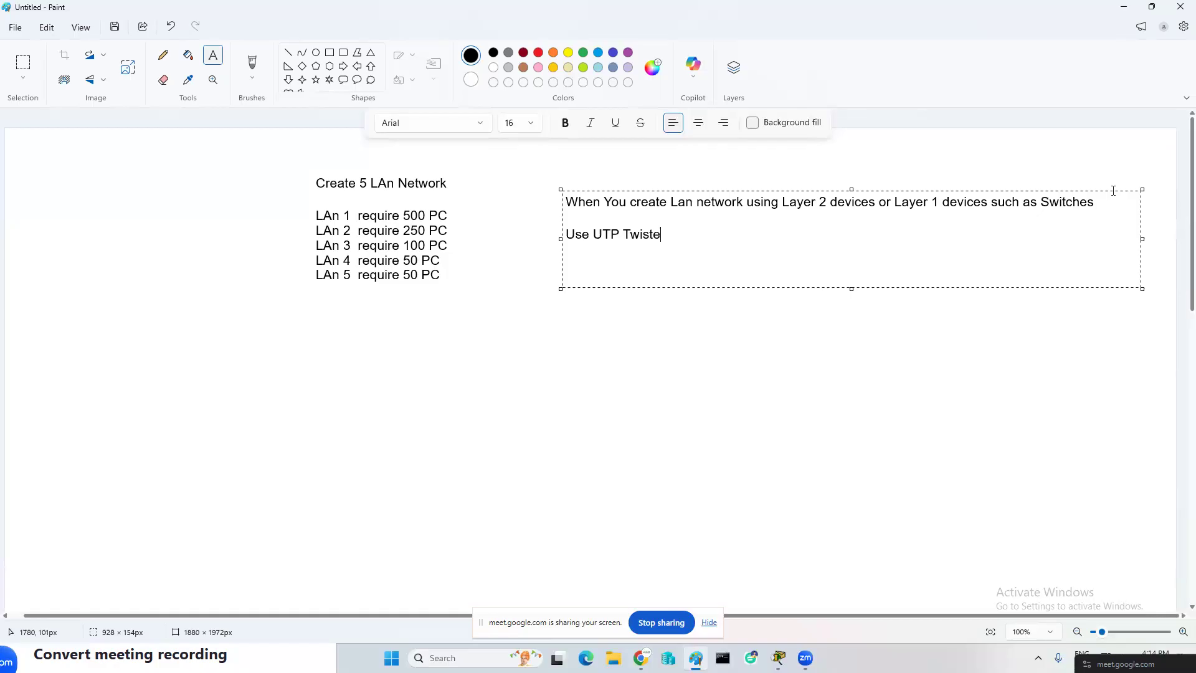
type("d Pair Cable & RJ45 Connector")
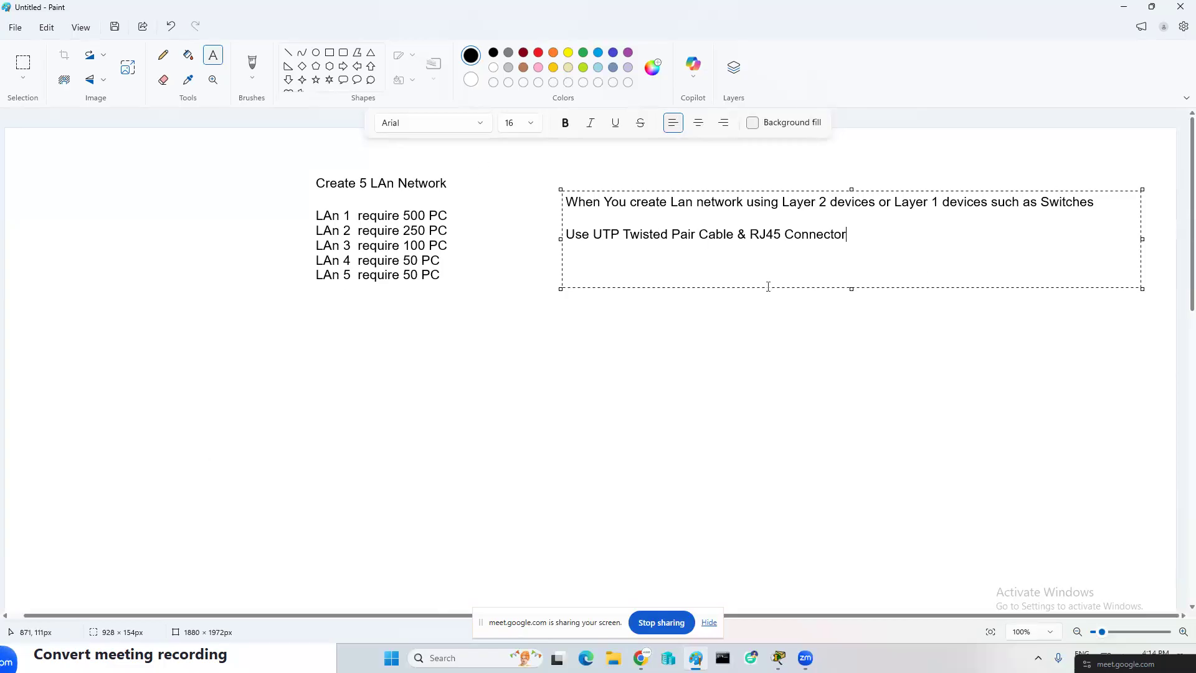
left_click(682, 326)
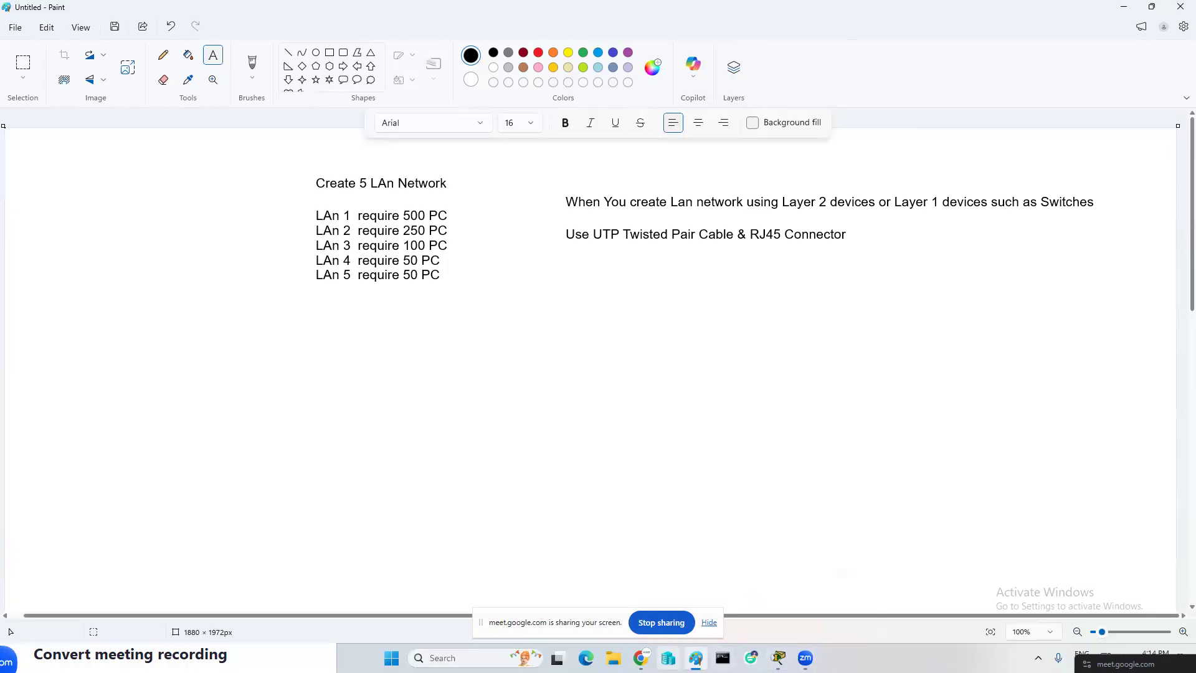
- Switch to Cisco Packet Tracer and close it, saving the changes to the ACL lab file
mouse_move(641, 658)
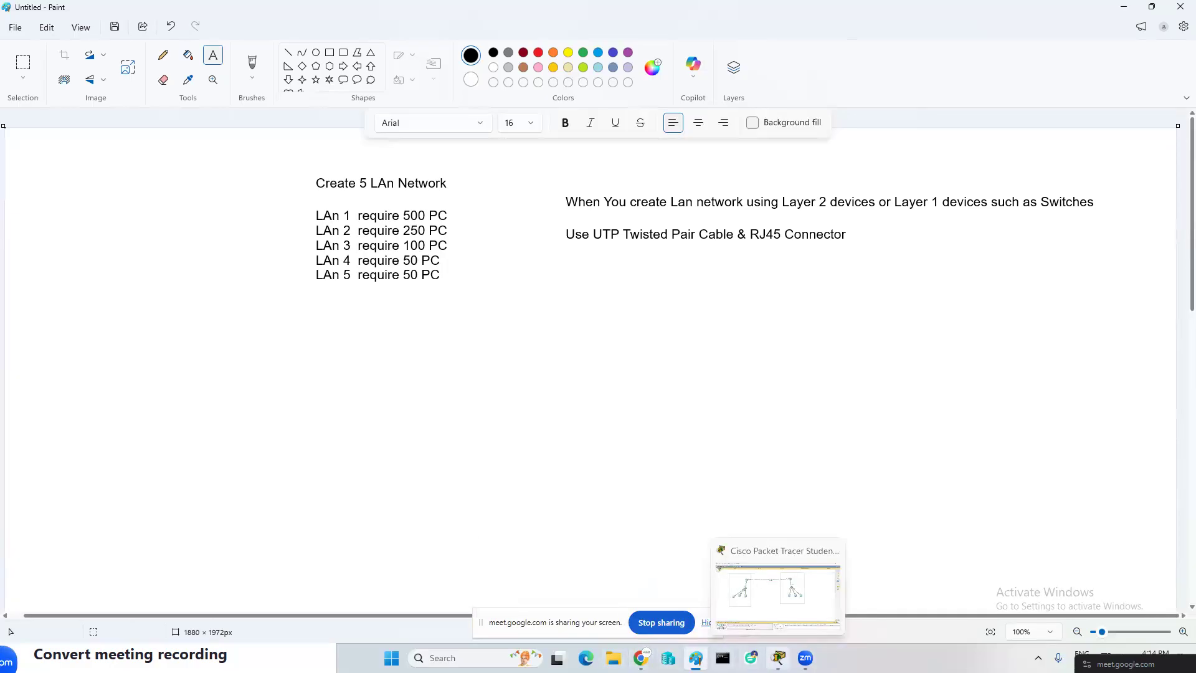
left_click(778, 658)
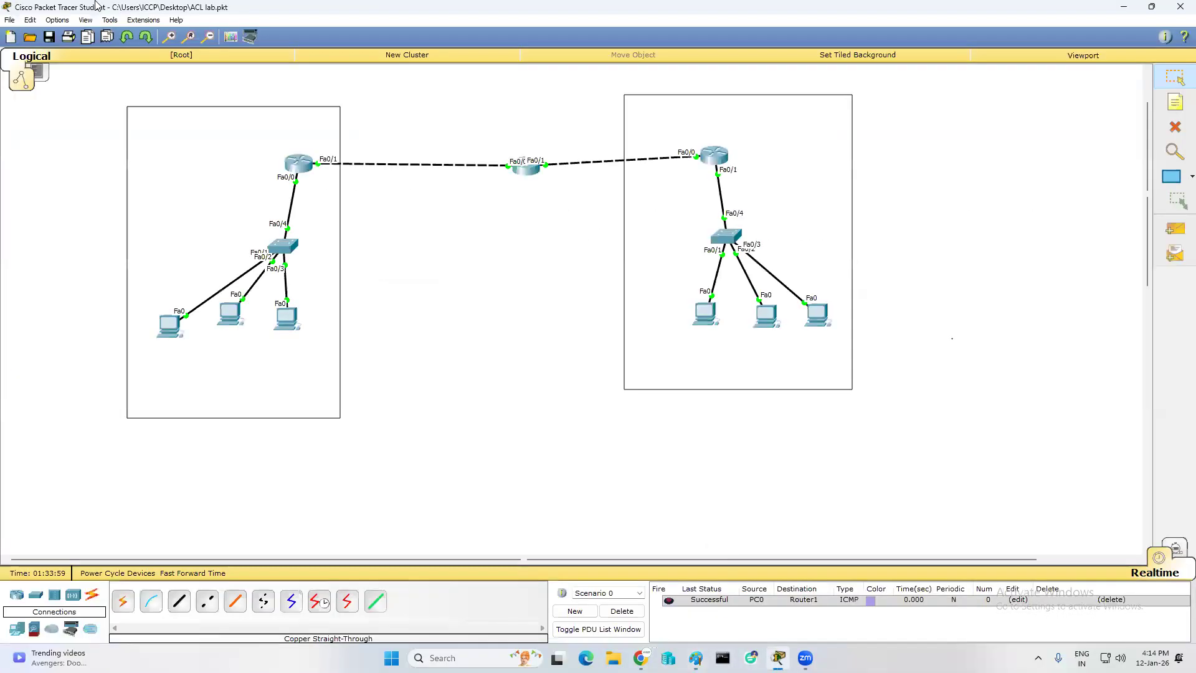
left_click(9, 20)
mouse_move(30, 20)
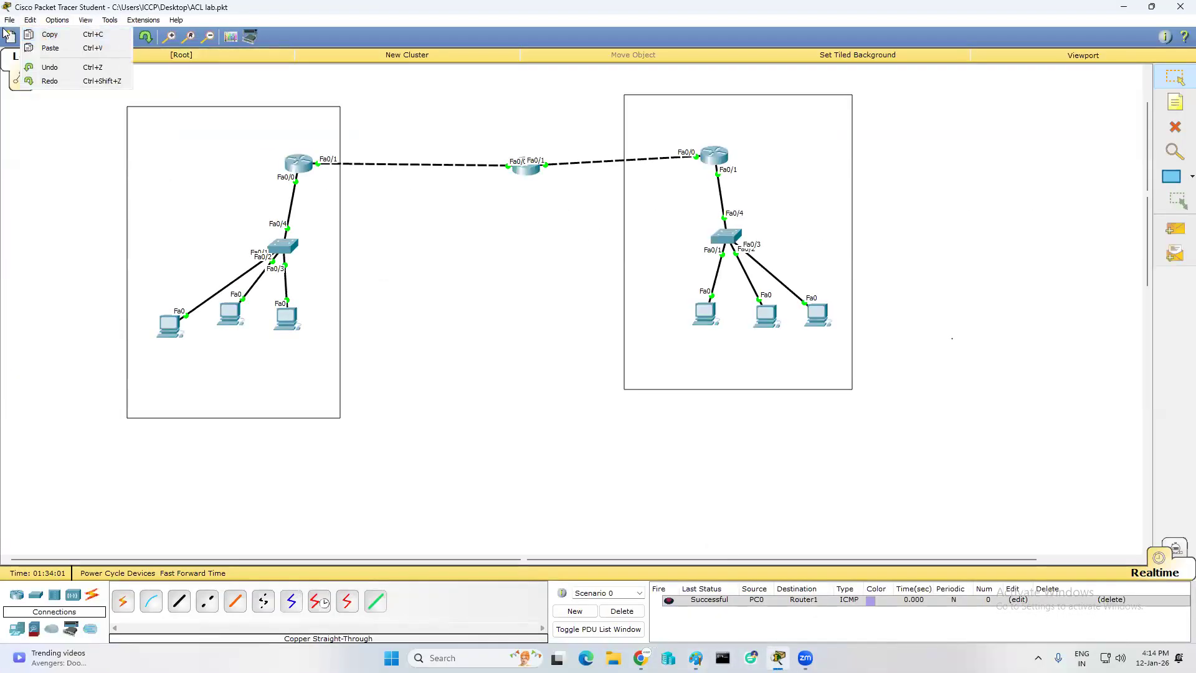
left_click(1180, 8)
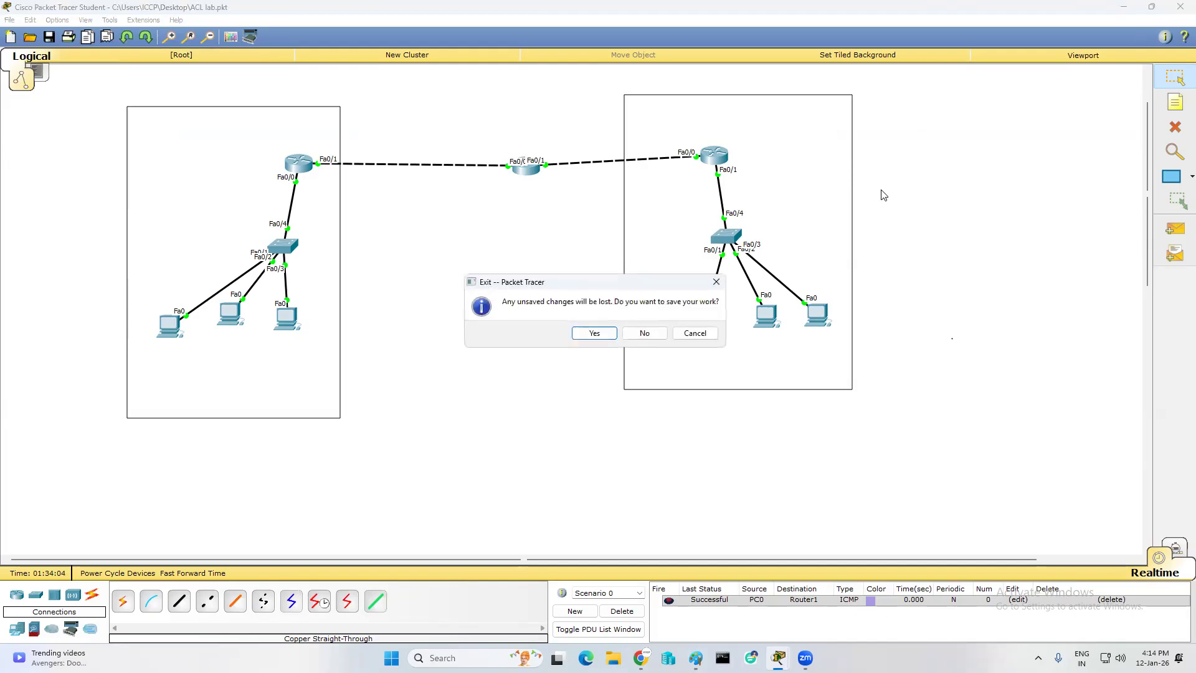
left_click(597, 334)
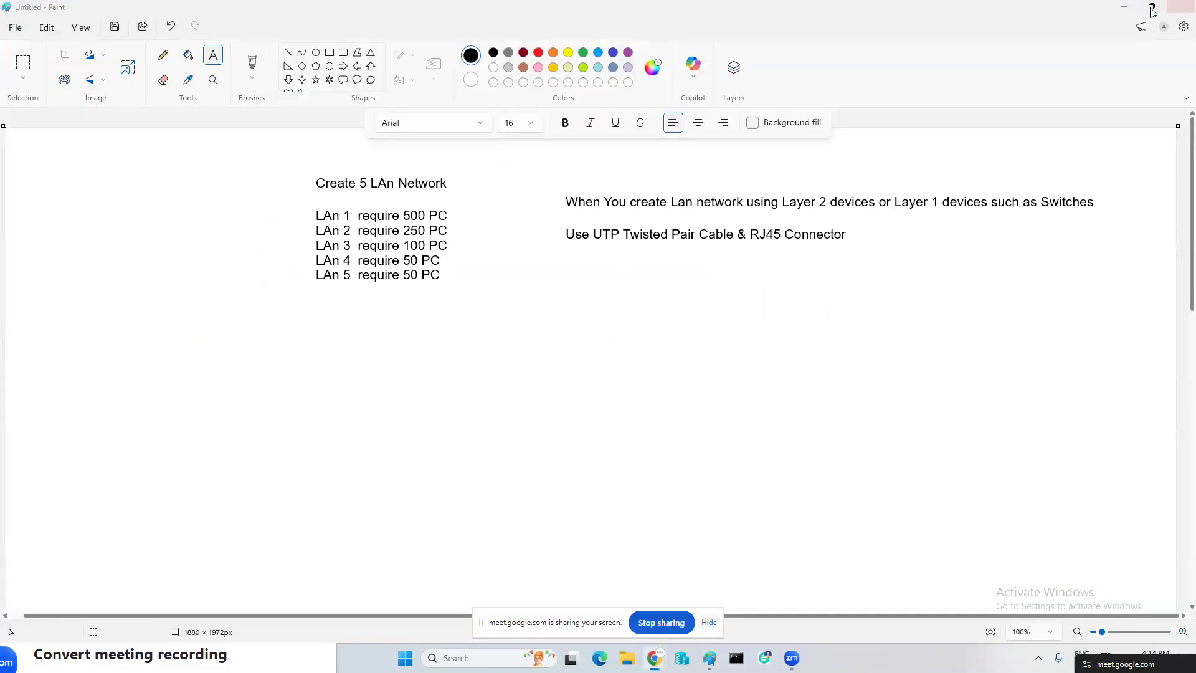
- Minimize Paint, relaunch Cisco Packet Tracer Student from the desktop, and maximize its empty workspace
left_click(1123, 6)
double_click(78, 22)
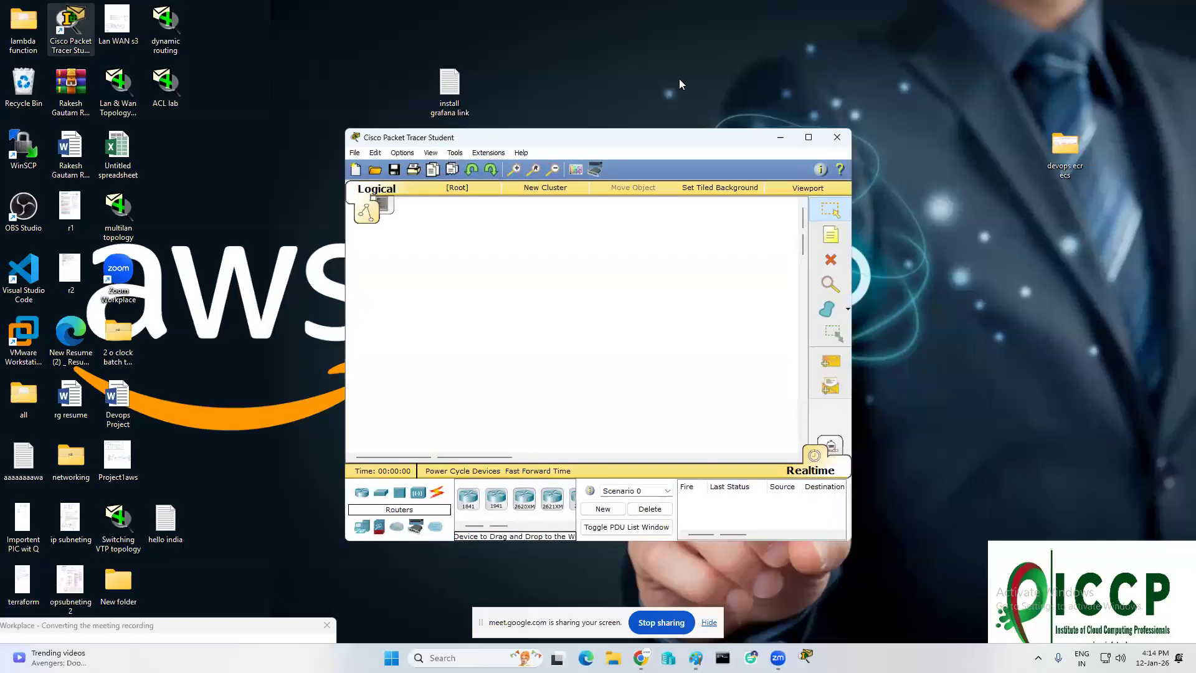
left_click(808, 138)
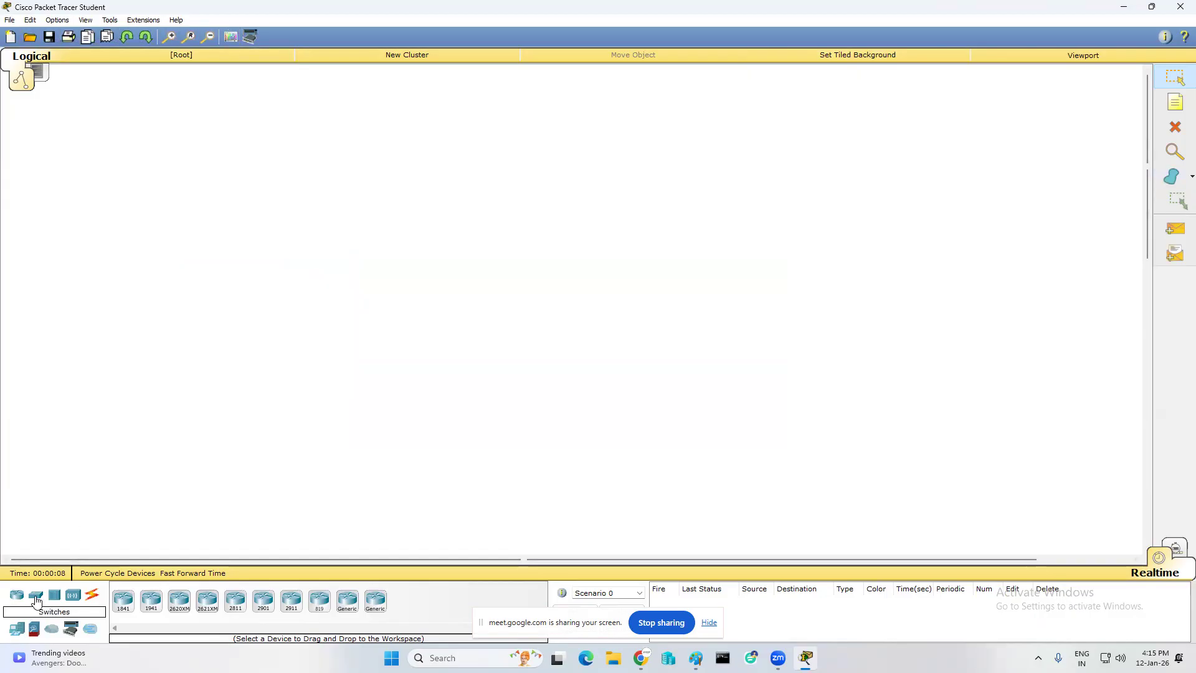
- Place five 2950T-24 switches in a row across the upper half of the logical workspace
left_click(39, 599)
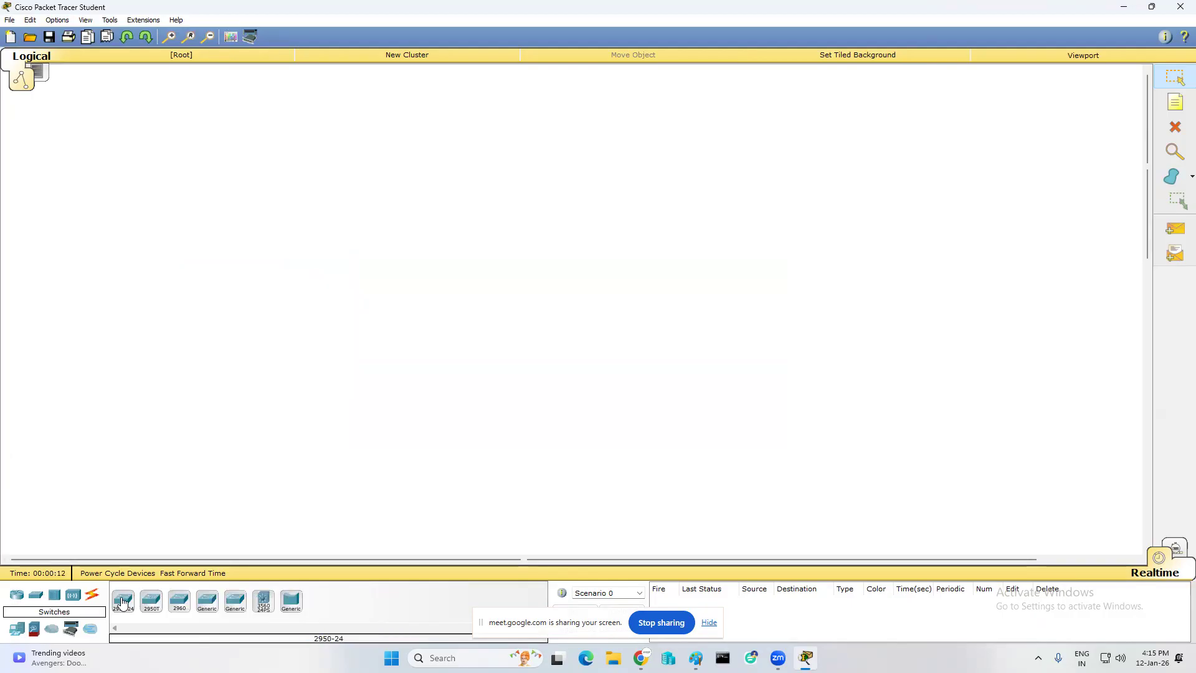
left_click(151, 601)
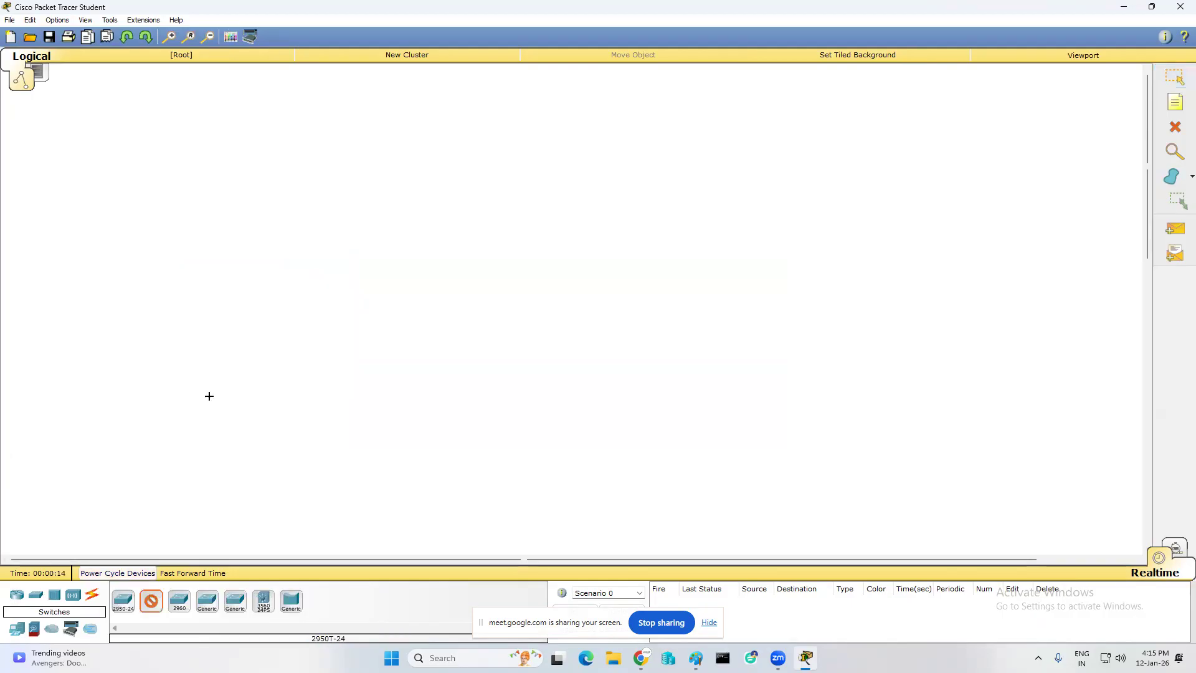
left_click(242, 256)
left_click(392, 249)
left_click(551, 244)
left_click(705, 235)
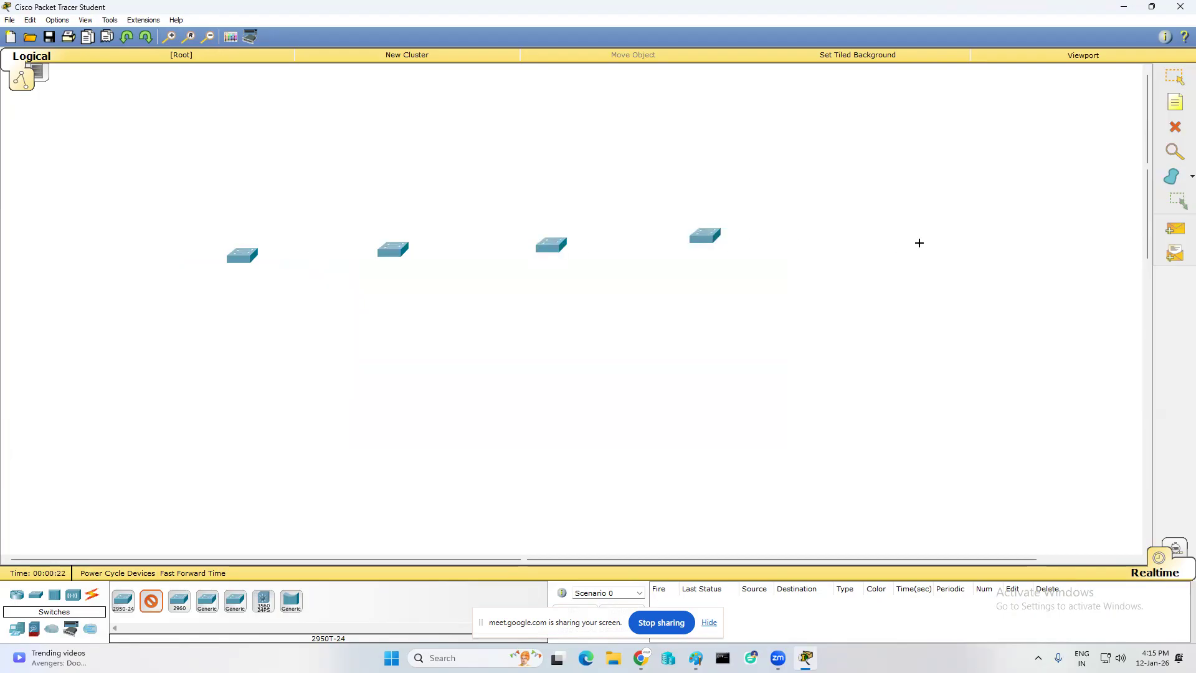
left_click(859, 224)
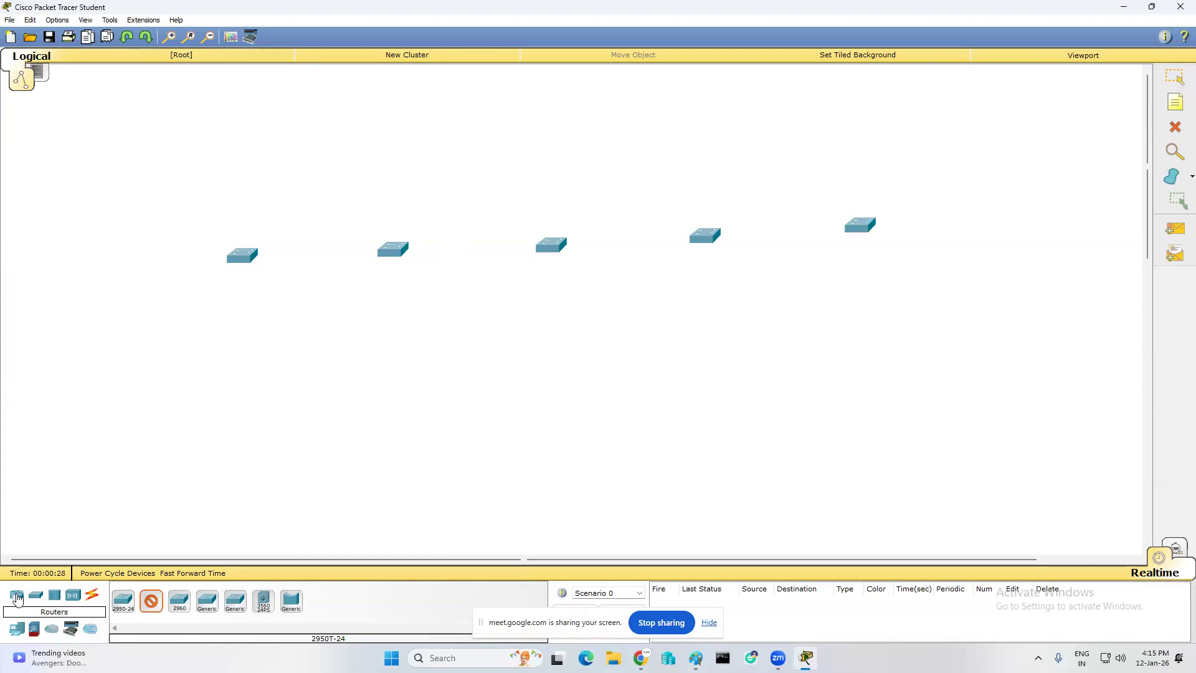
- Place fifteen generic PCs (PC-PT) in the workspace, three below each of the five switches
left_click(16, 630)
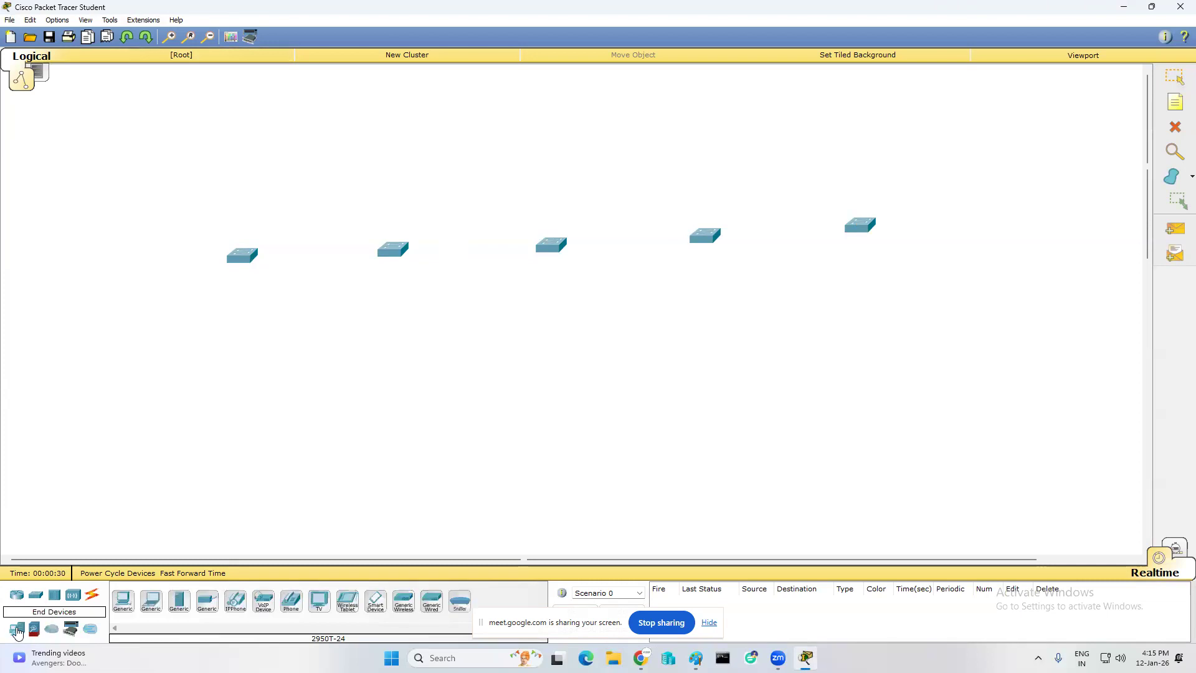
left_click(123, 600)
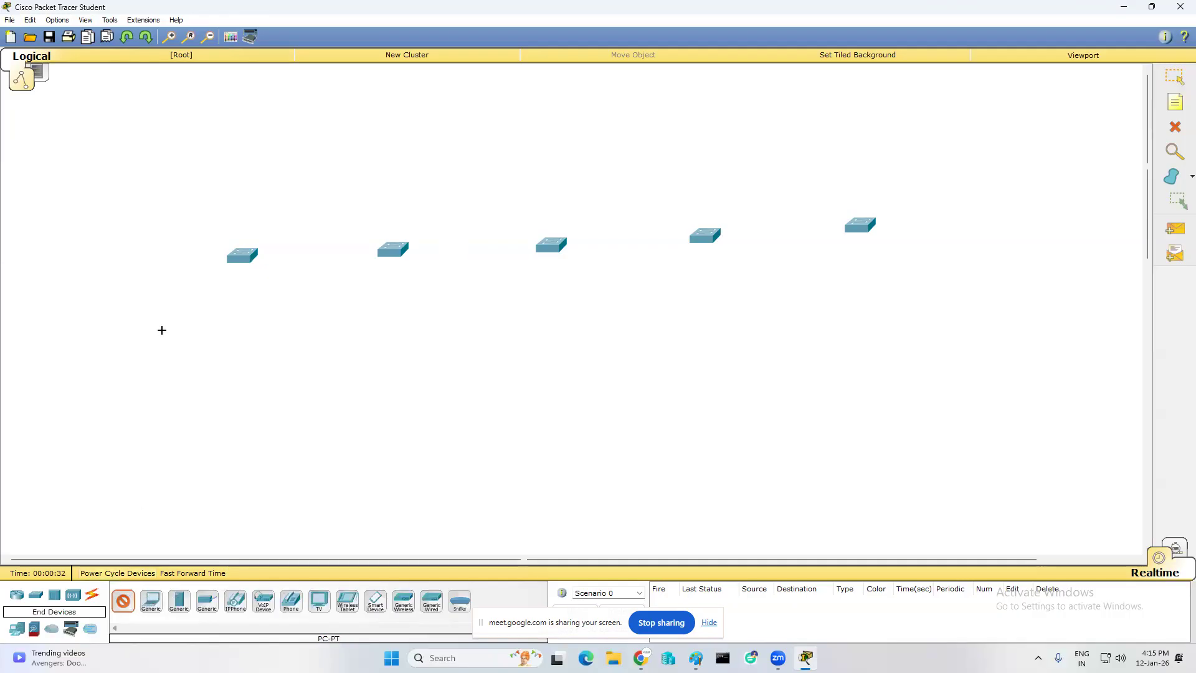
left_click(157, 336)
left_click(192, 336)
left_click(230, 336)
left_click(354, 335)
left_click(394, 335)
left_click(426, 337)
left_click(536, 325)
left_click(562, 326)
left_click(597, 322)
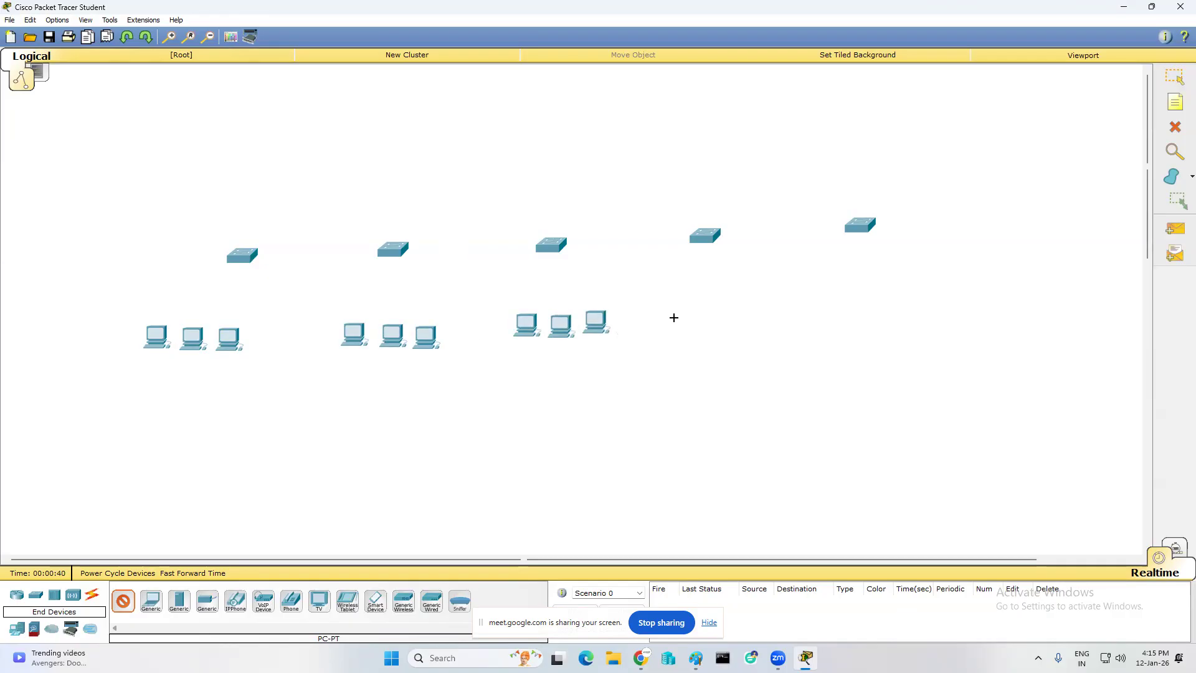
left_click(679, 318)
left_click(701, 316)
left_click(723, 312)
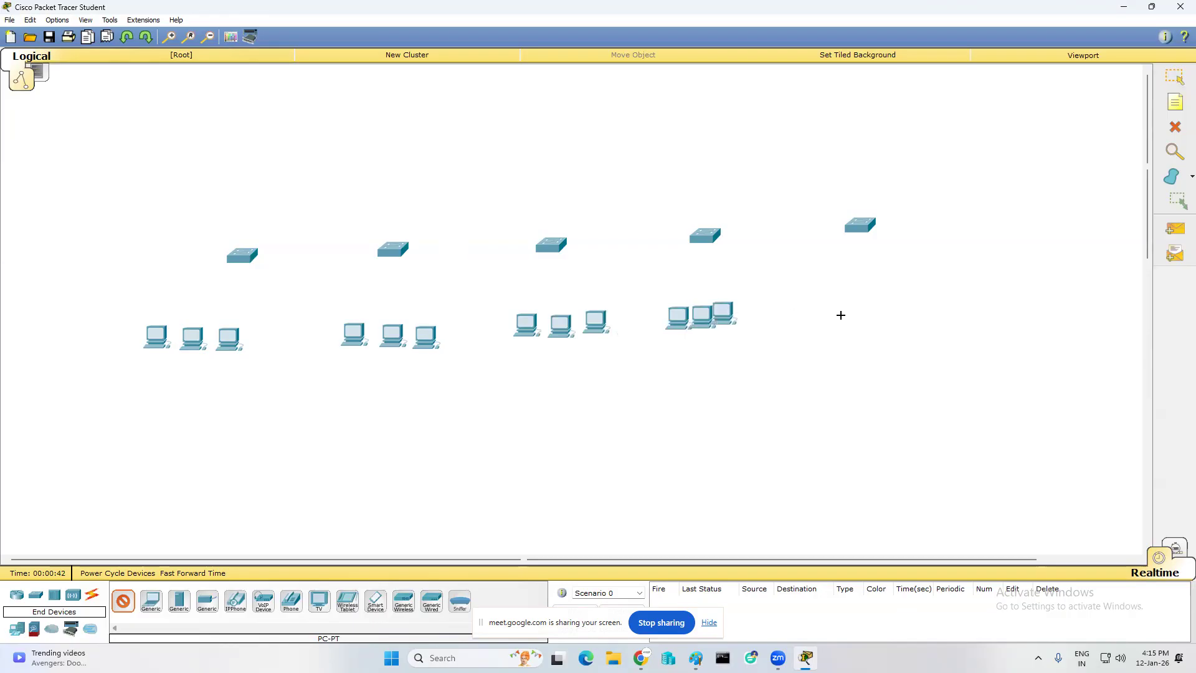
left_click(836, 305)
left_click(858, 299)
left_click(881, 297)
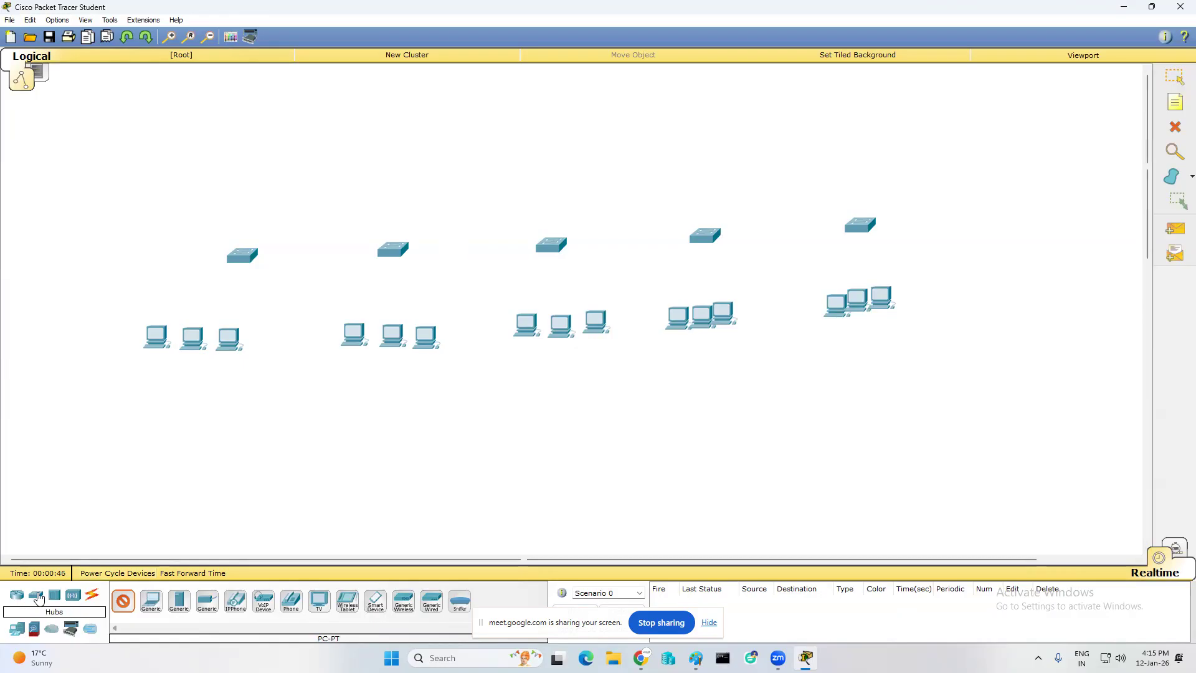
- Draw five unfilled ellipses with black outlines, one around each switch and its three PCs
left_click(37, 598)
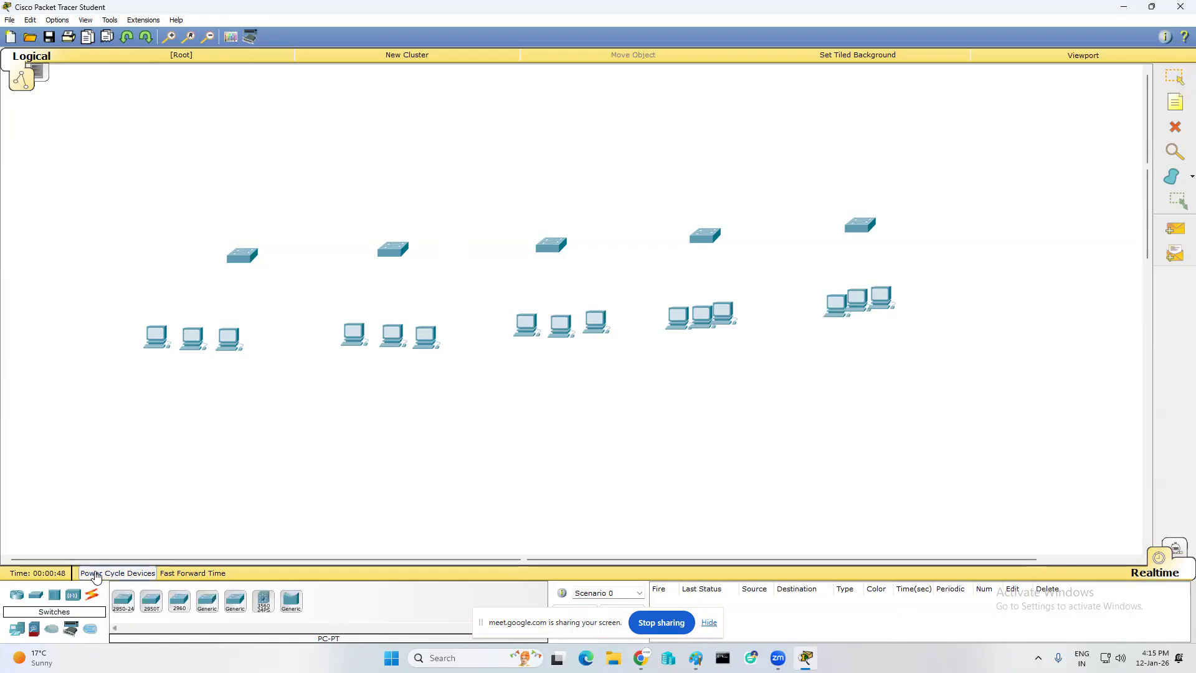
left_click(231, 37)
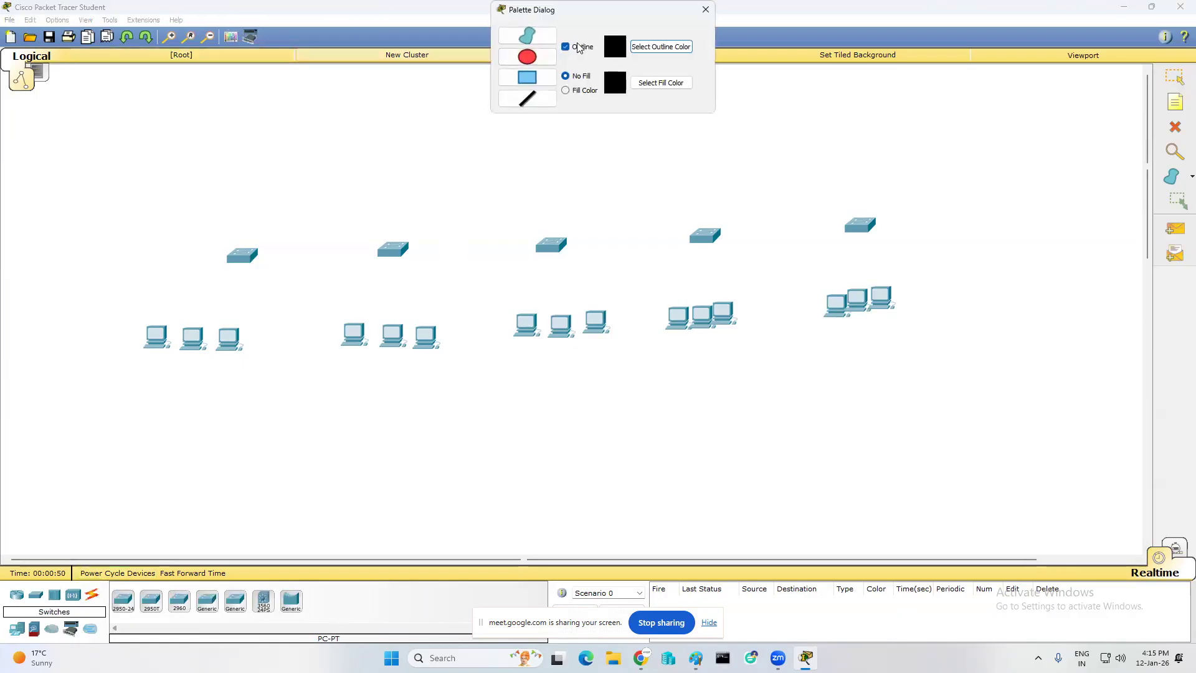
left_click(527, 57)
left_click_drag(99, 196, 284, 444)
left_click_drag(274, 197, 469, 434)
left_click_drag(340, 380, 377, 390)
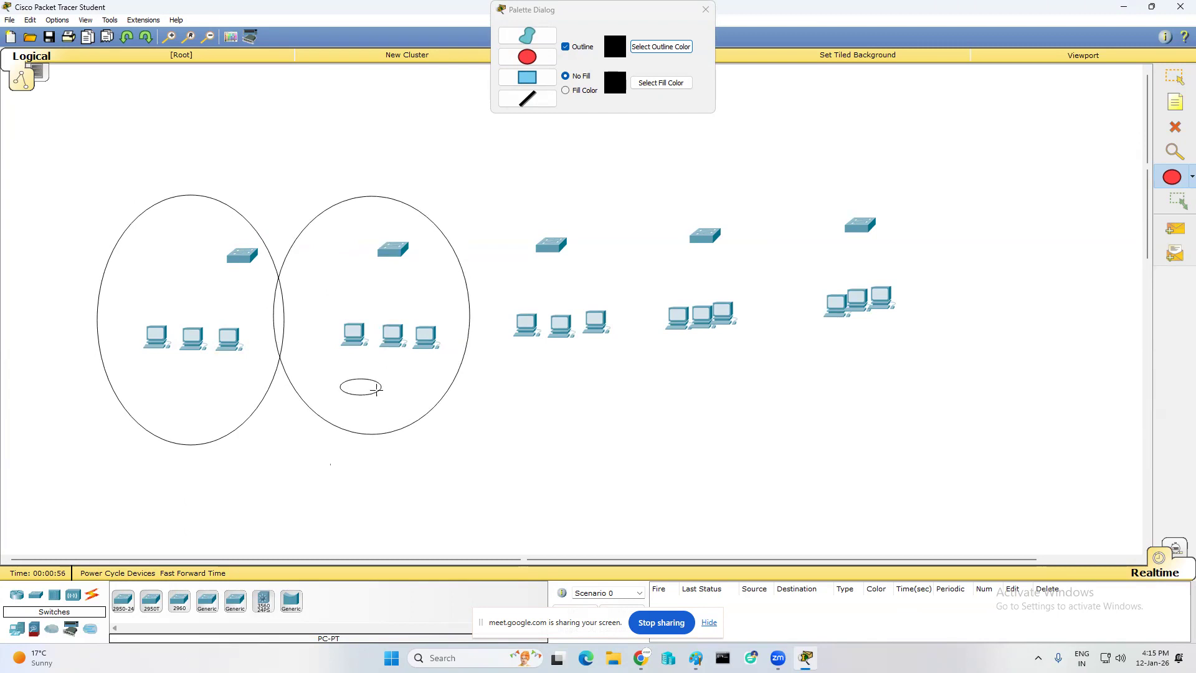
key("ctrl+z")
left_click_drag(459, 190, 628, 417)
left_click_drag(620, 171, 787, 423)
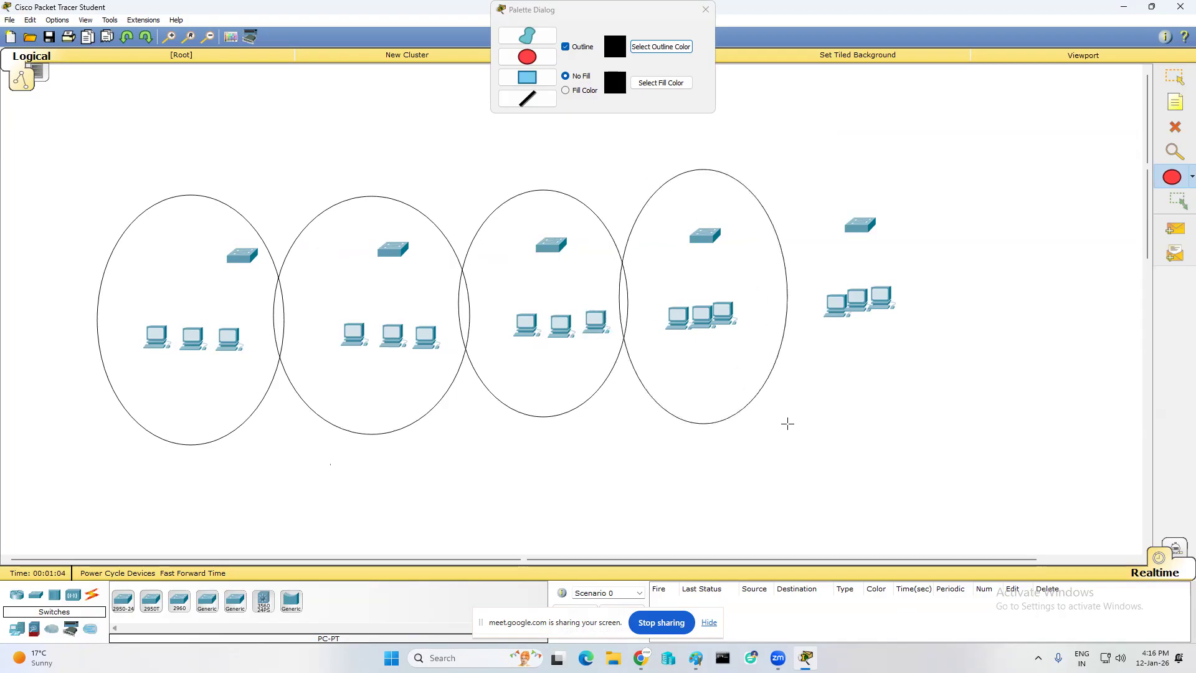
left_click_drag(767, 159, 971, 425)
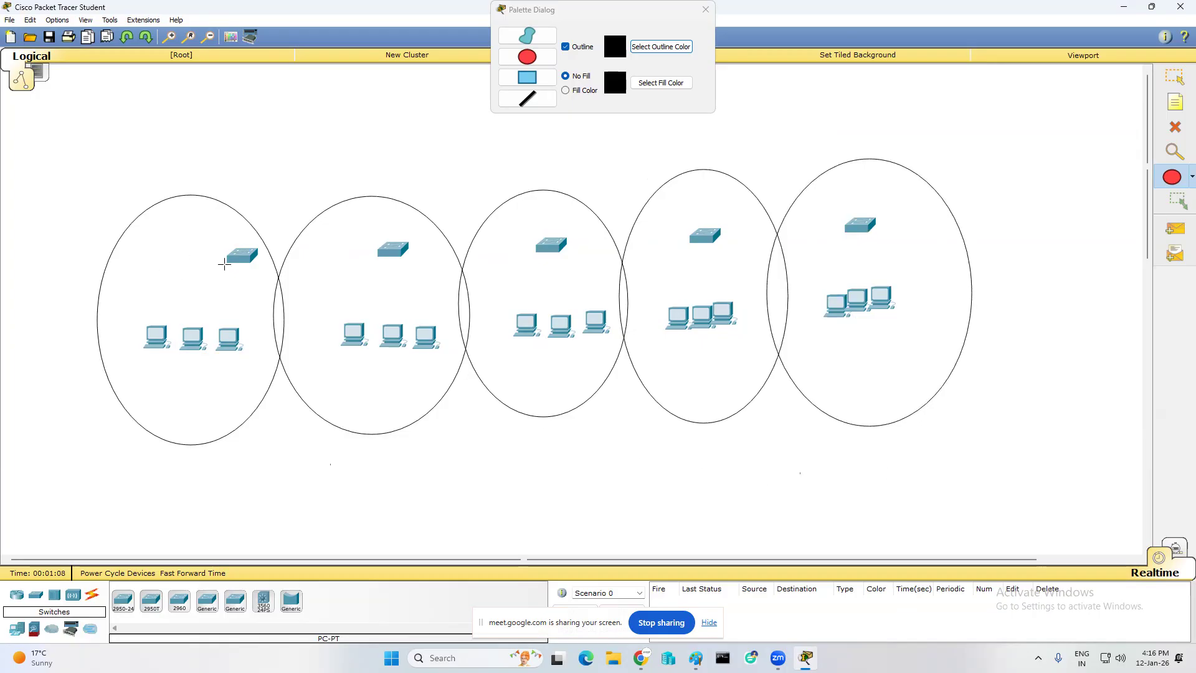
- Move the first switch so it sits centred above its three PCs inside the first ellipse
left_click(1175, 77)
left_click_drag(228, 264, 194, 262)
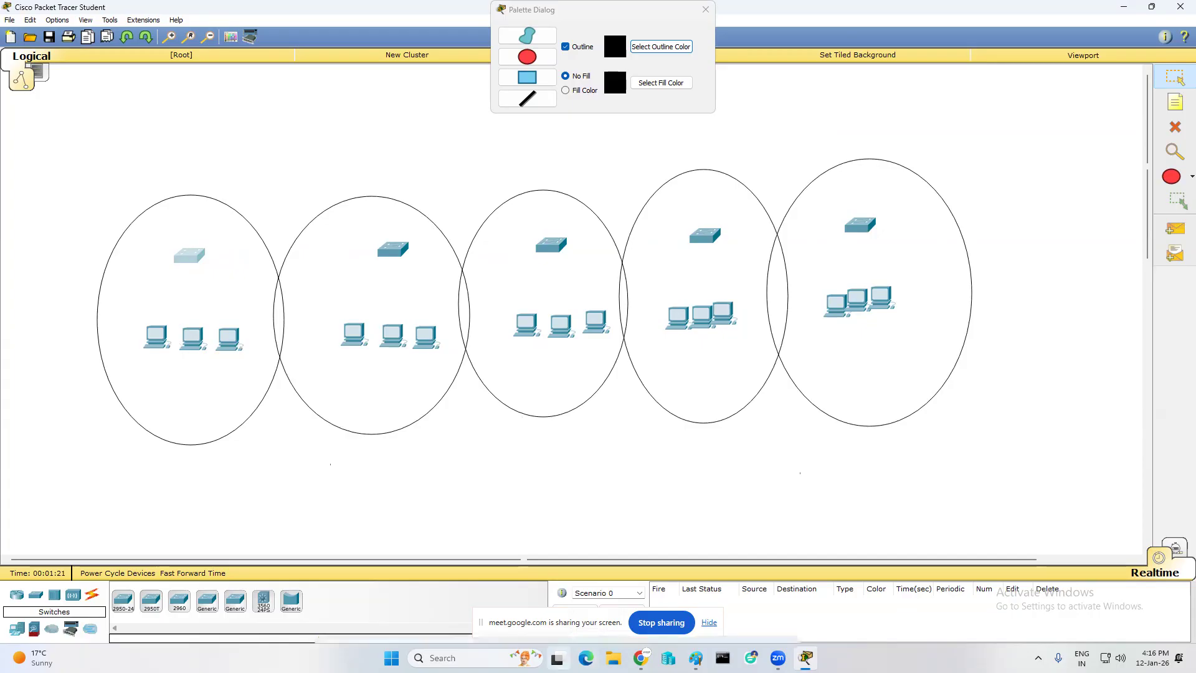
mouse_move(557, 658)
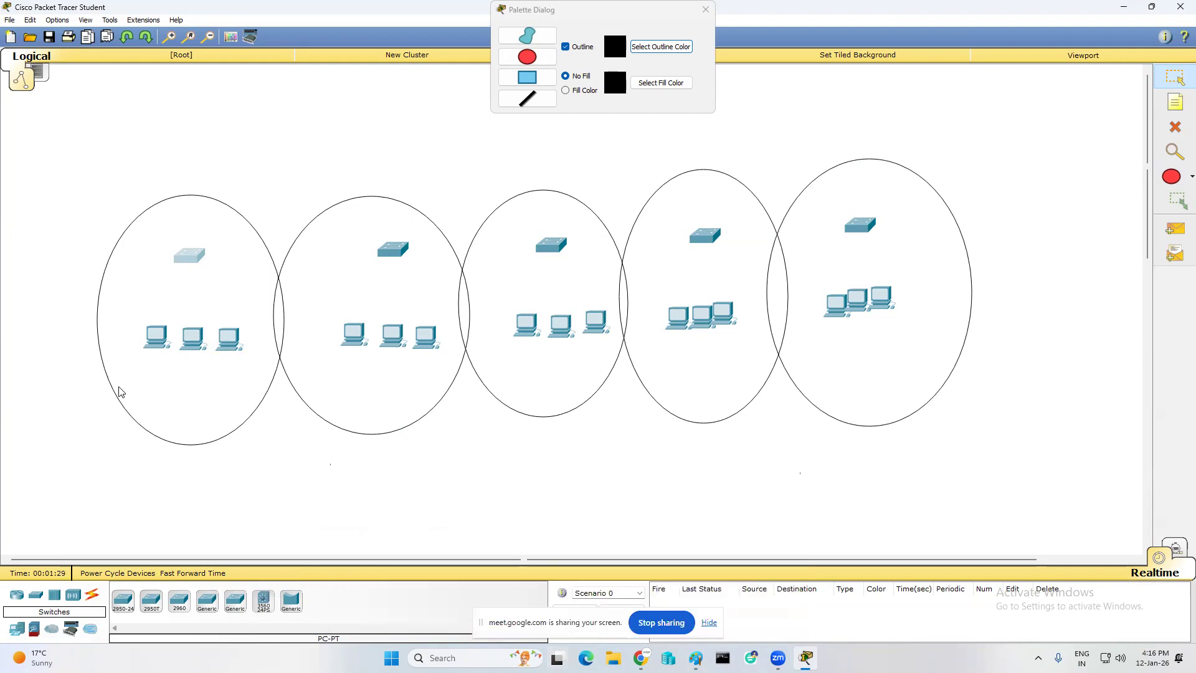
double_click(184, 405)
left_click(57, 339)
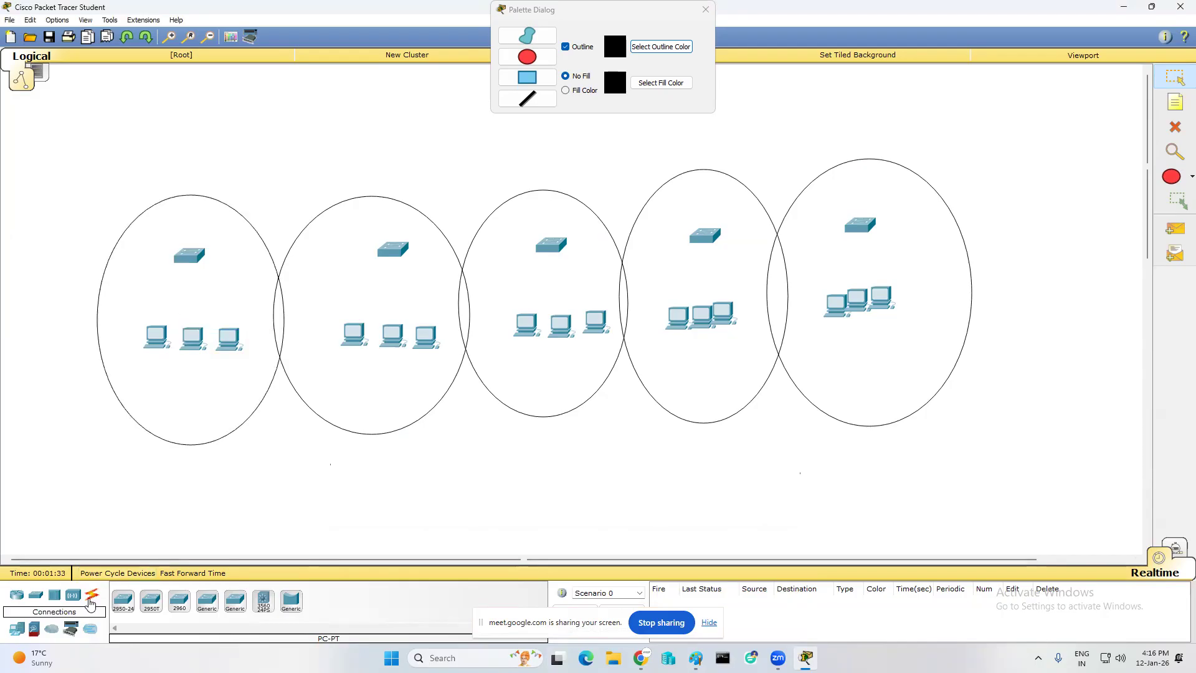
- Connect the first switch's FastEthernet0/1 to FastEthernet0 of its left PC with a Copper Straight-Through cable
left_click(92, 603)
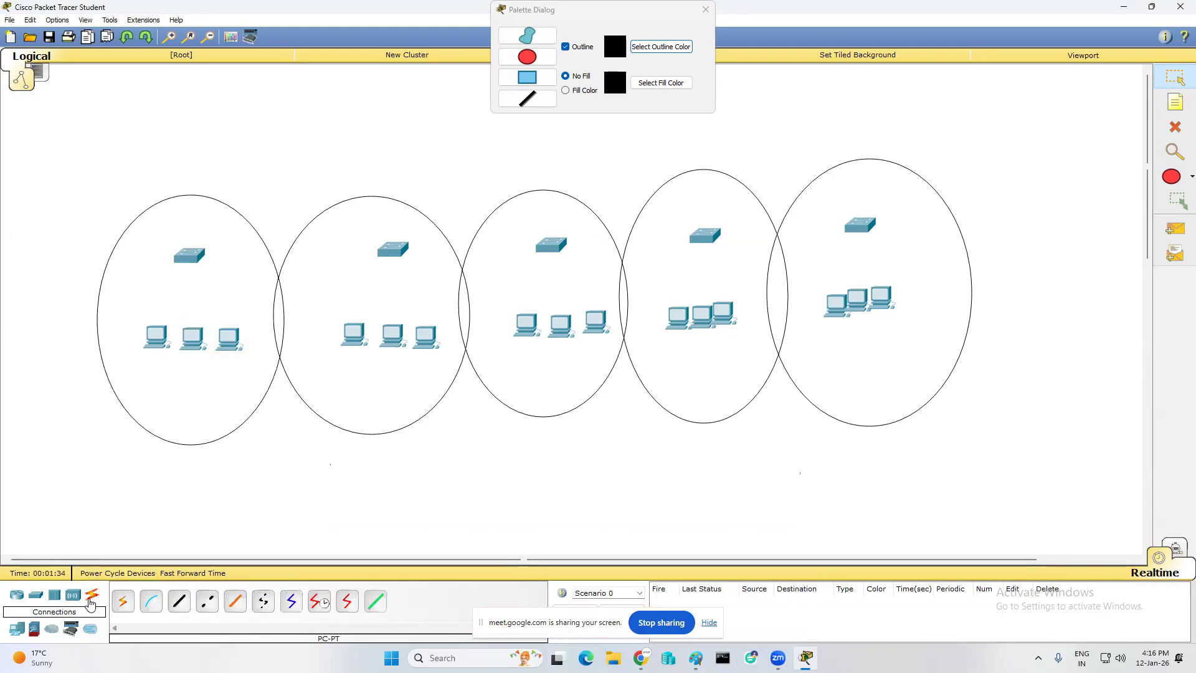
left_click(177, 607)
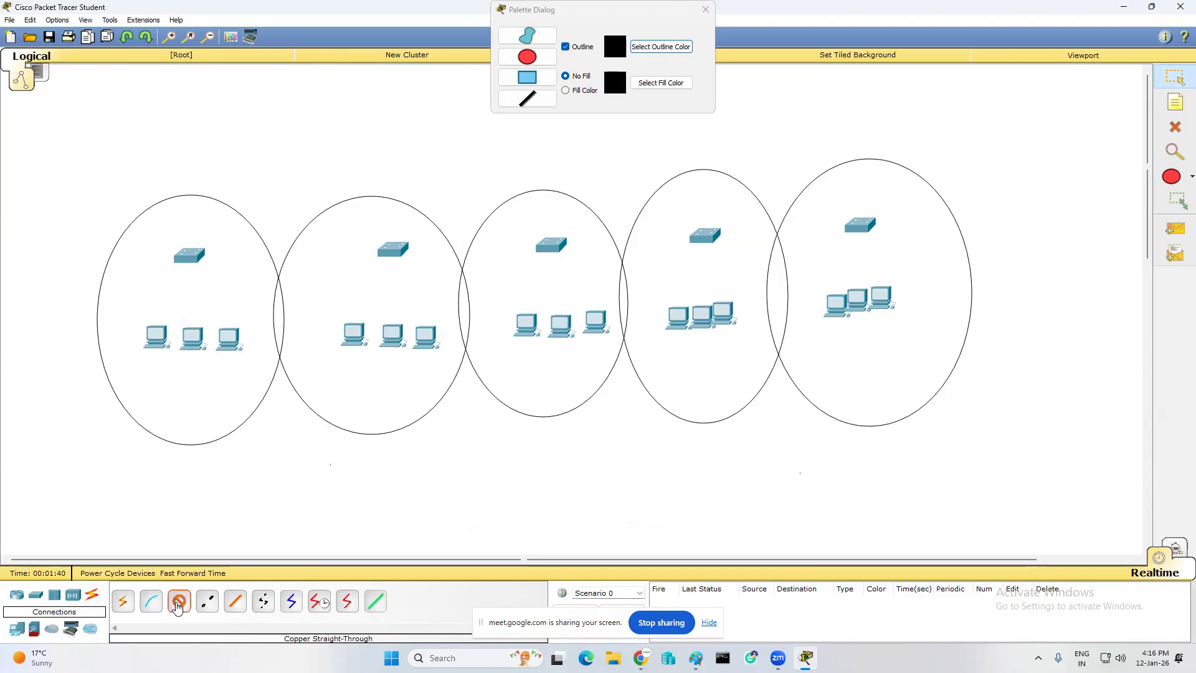
left_click(185, 260)
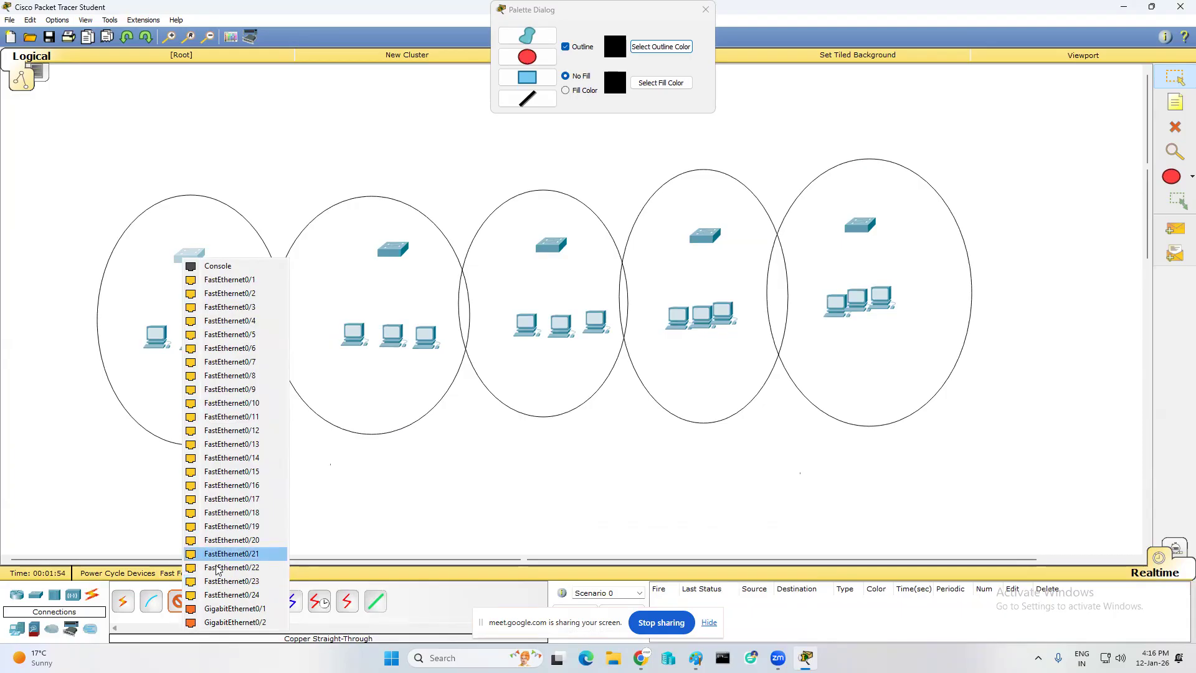
left_click(232, 279)
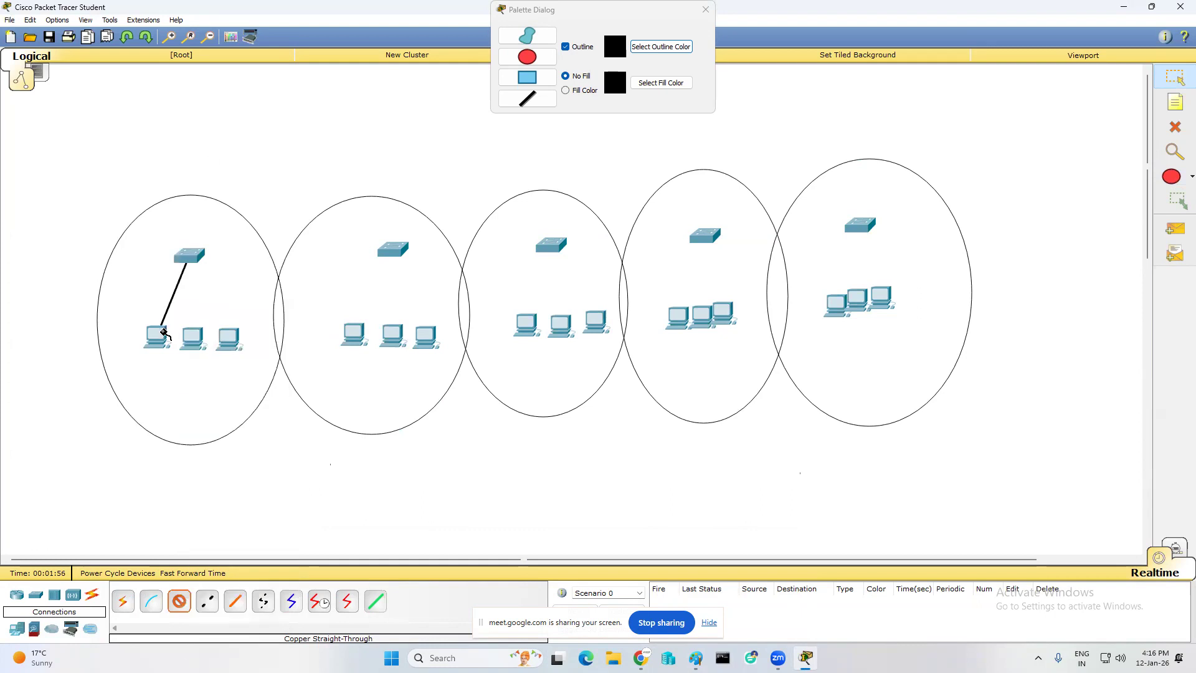
left_click(167, 334)
left_click(187, 360)
- Cable the first switch's FastEthernet0/2 and FastEthernet0/3 to FastEthernet0 of its middle and right PCs
left_click(200, 259)
left_click(232, 274)
left_click(198, 347)
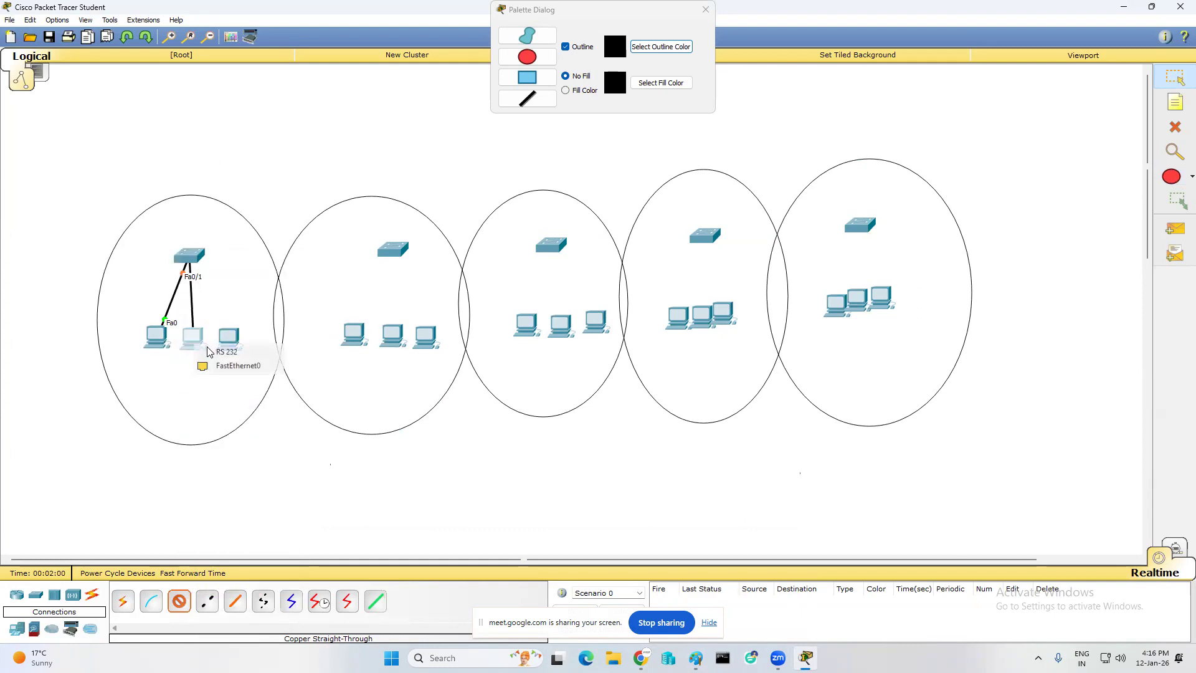
left_click(240, 365)
left_click(197, 258)
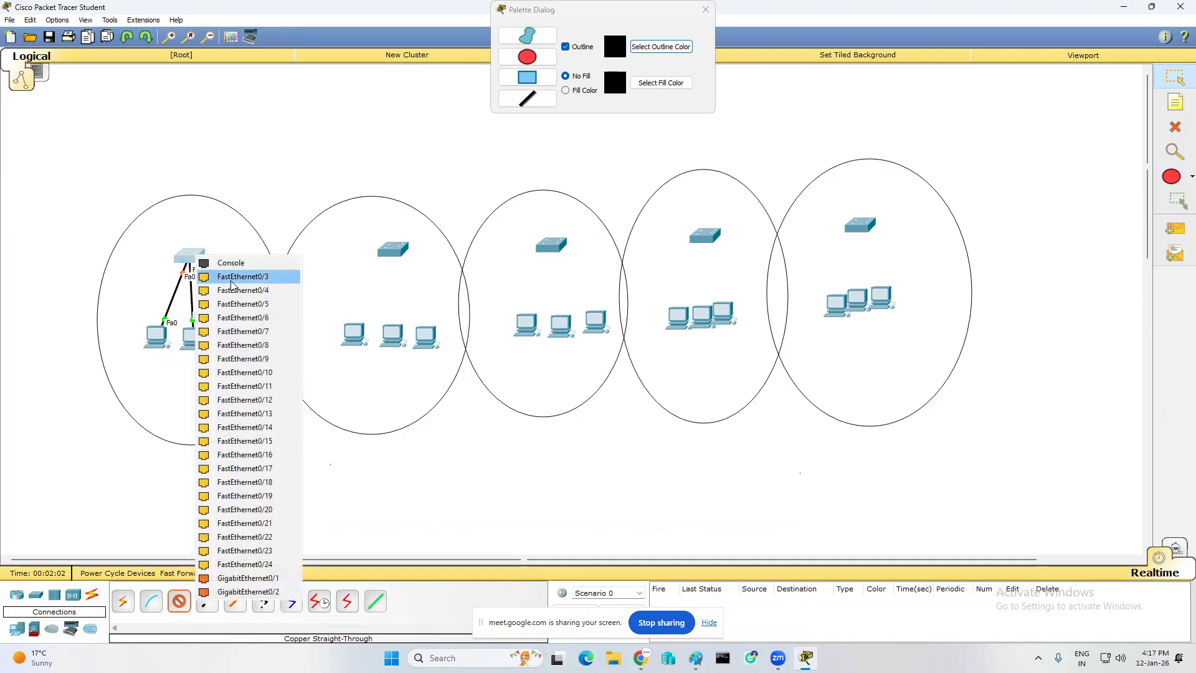
left_click(219, 276)
left_click(231, 337)
left_click(253, 358)
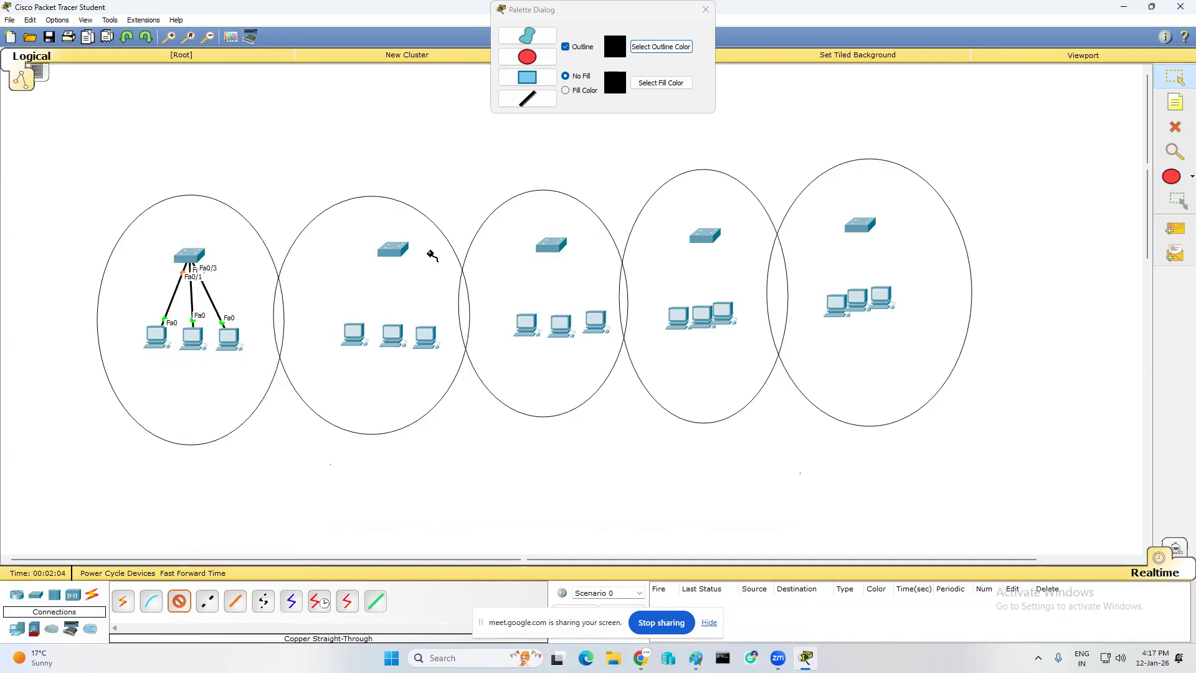
- Cable the second switch's FastEthernet0/1 to its left PC and FastEthernet0/2 to its right PC, and try to cable the middle PC
left_click(388, 249)
left_click(417, 273)
left_click(357, 331)
left_click(399, 347)
left_click(396, 253)
left_click(416, 276)
left_click(402, 345)
left_click(416, 349)
left_click(404, 249)
left_click(417, 275)
left_click(429, 341)
left_click(430, 345)
left_click(454, 365)
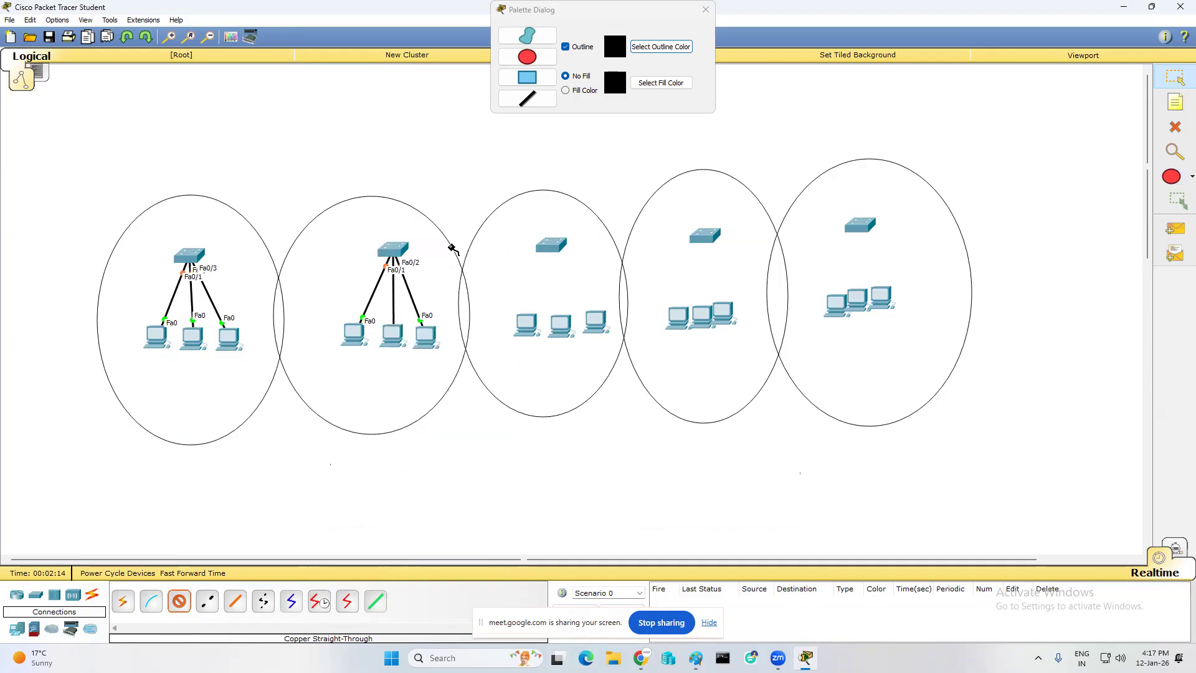
- Cable the third switch's FastEthernet0/1, 0/2 and 0/3 to FastEthernet0 of its left, middle and right PCs
left_click(550, 249)
left_click(592, 266)
left_click(522, 329)
left_click(537, 346)
left_click(558, 246)
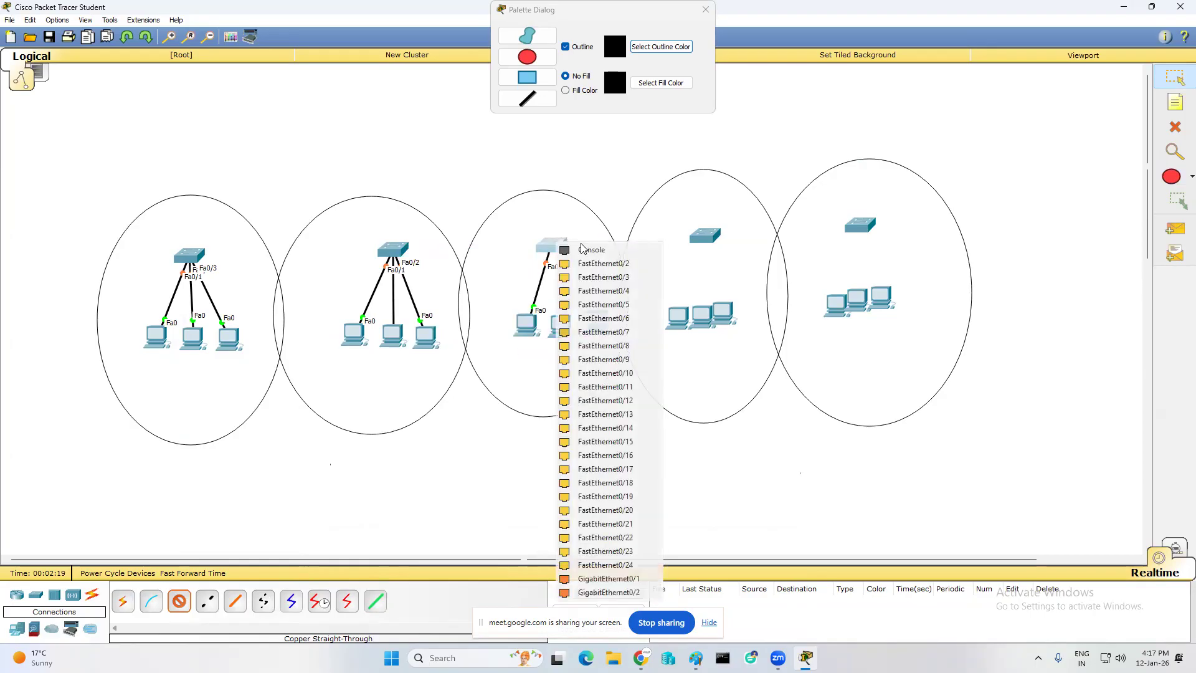
left_click(603, 263)
left_click(560, 322)
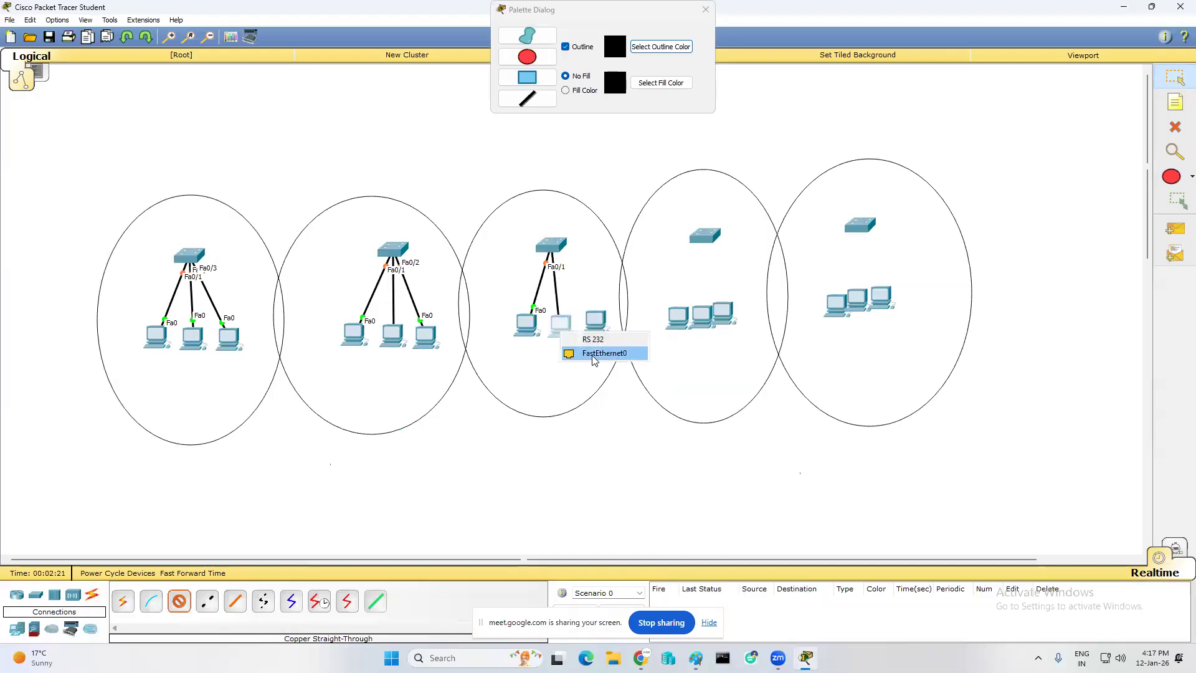
left_click(594, 353)
left_click(563, 246)
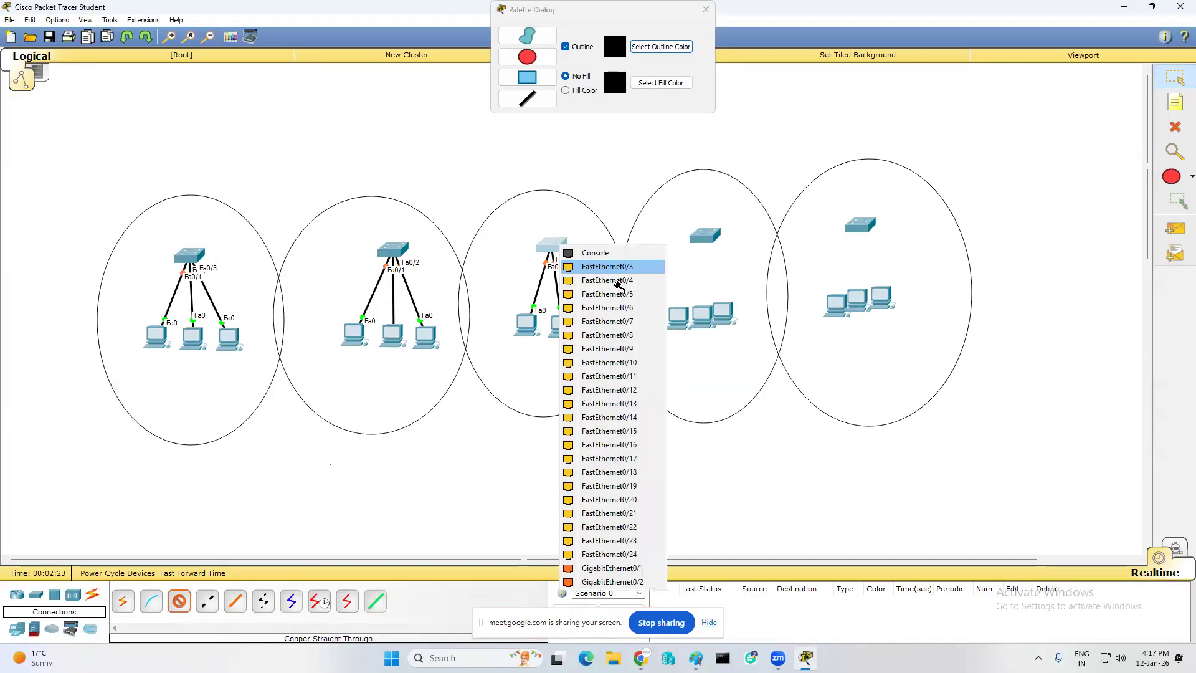
left_click(607, 267)
left_click(596, 321)
left_click(629, 347)
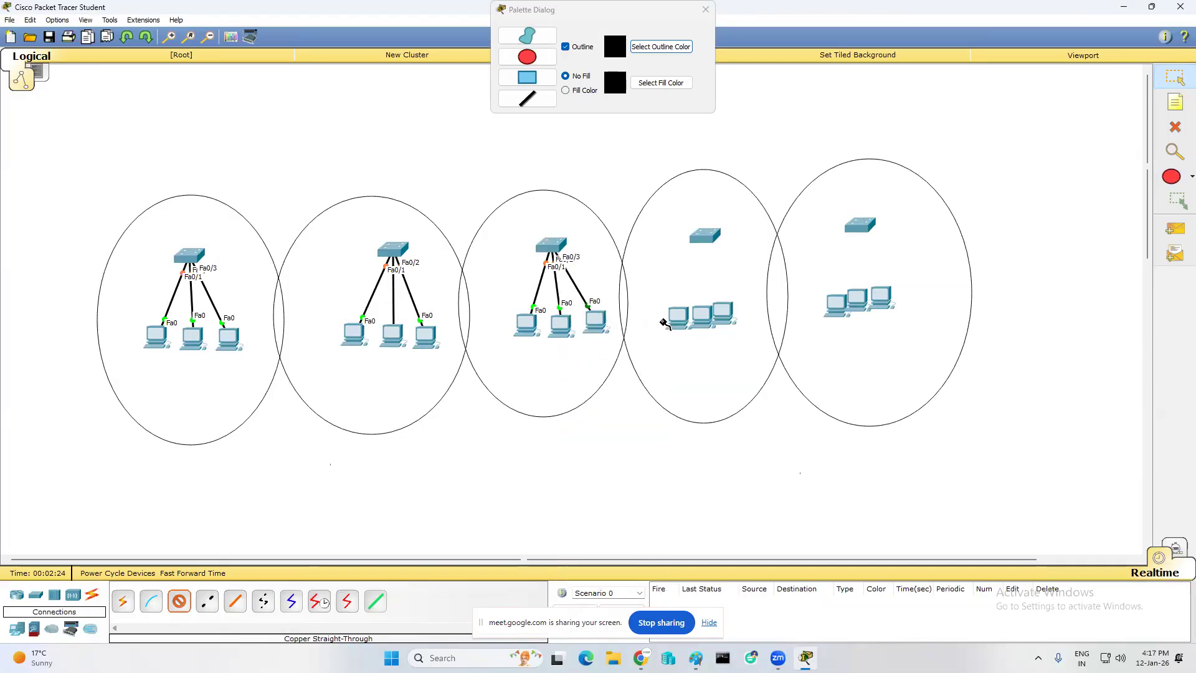
- Cable the fourth switch's FastEthernet0/1, 0/2 and 0/3 to FastEthernet0 of its left, middle and right PCs
left_click(706, 237)
left_click(739, 256)
left_click(680, 318)
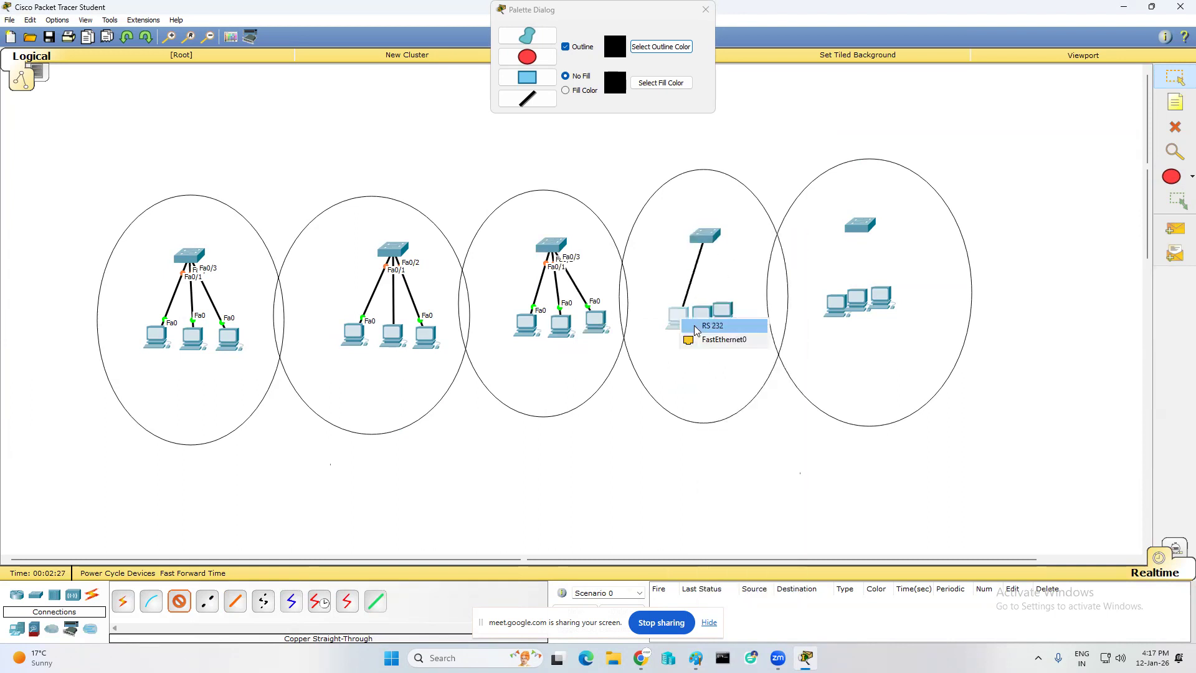
left_click(723, 339)
left_click(706, 237)
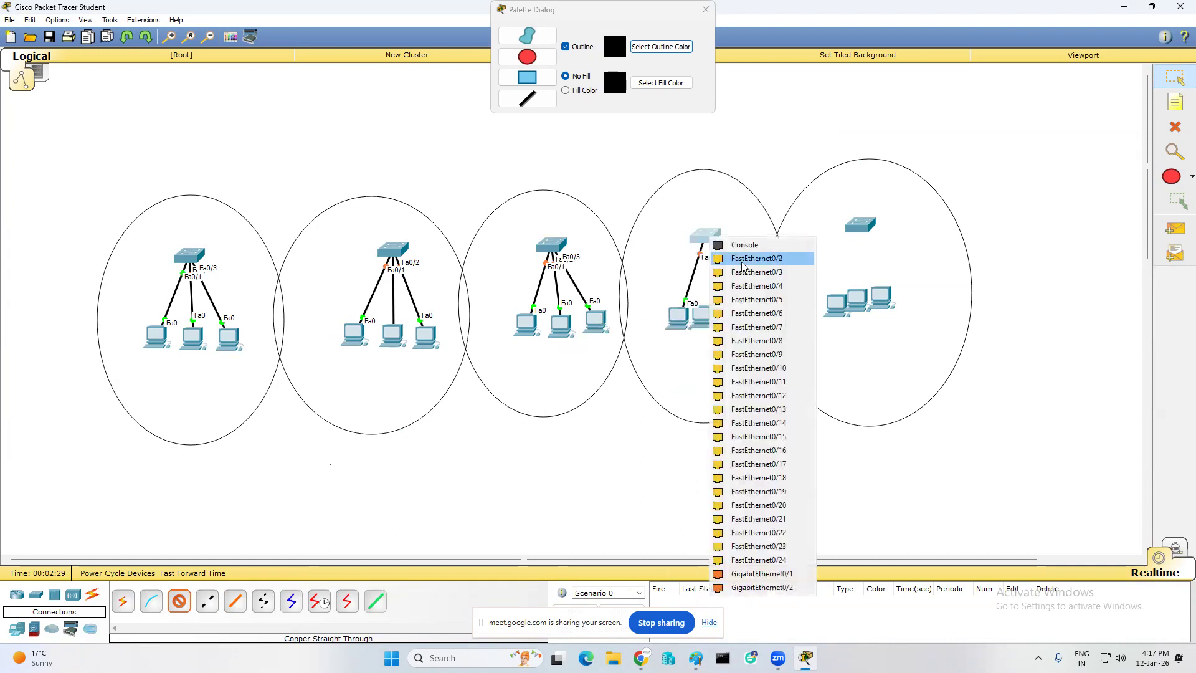
left_click(742, 259)
left_click(703, 316)
left_click(749, 342)
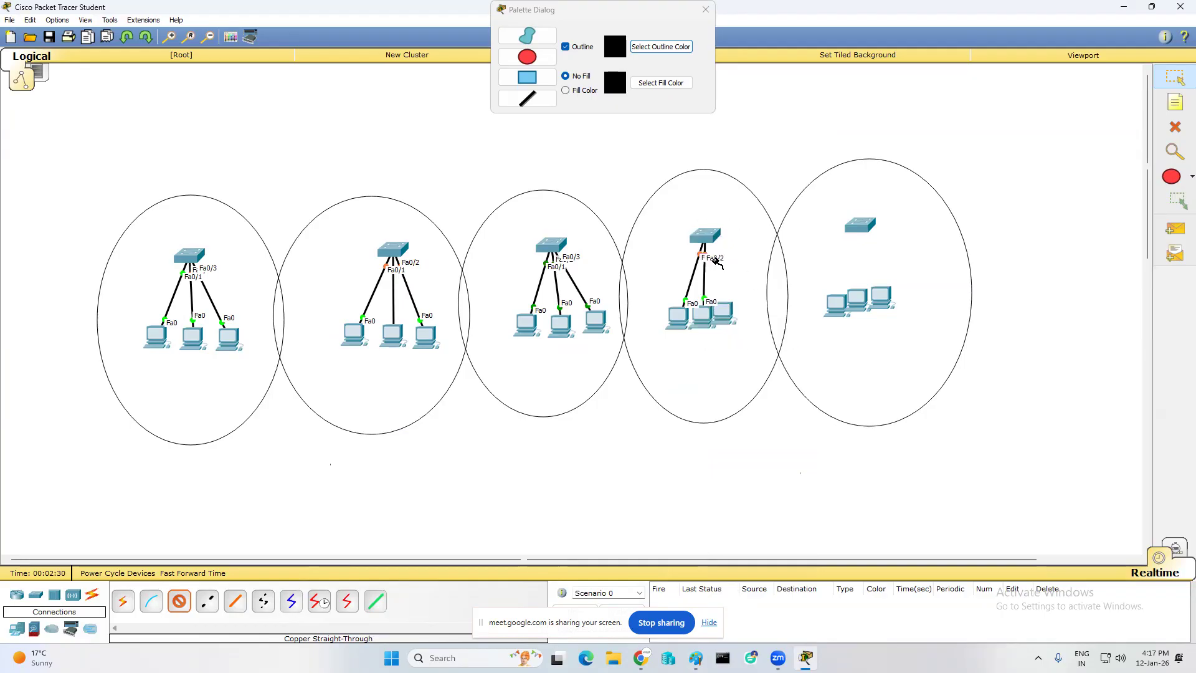
left_click(704, 236)
left_click(746, 265)
left_click(729, 323)
left_click(767, 346)
- Cable the fifth switch's FastEthernet0/1, 0/2 and 0/3 to FastEthernet0 of its left, middle and right PCs
left_click(873, 227)
left_click(894, 248)
left_click(836, 304)
left_click(855, 329)
left_click(860, 226)
left_click(879, 257)
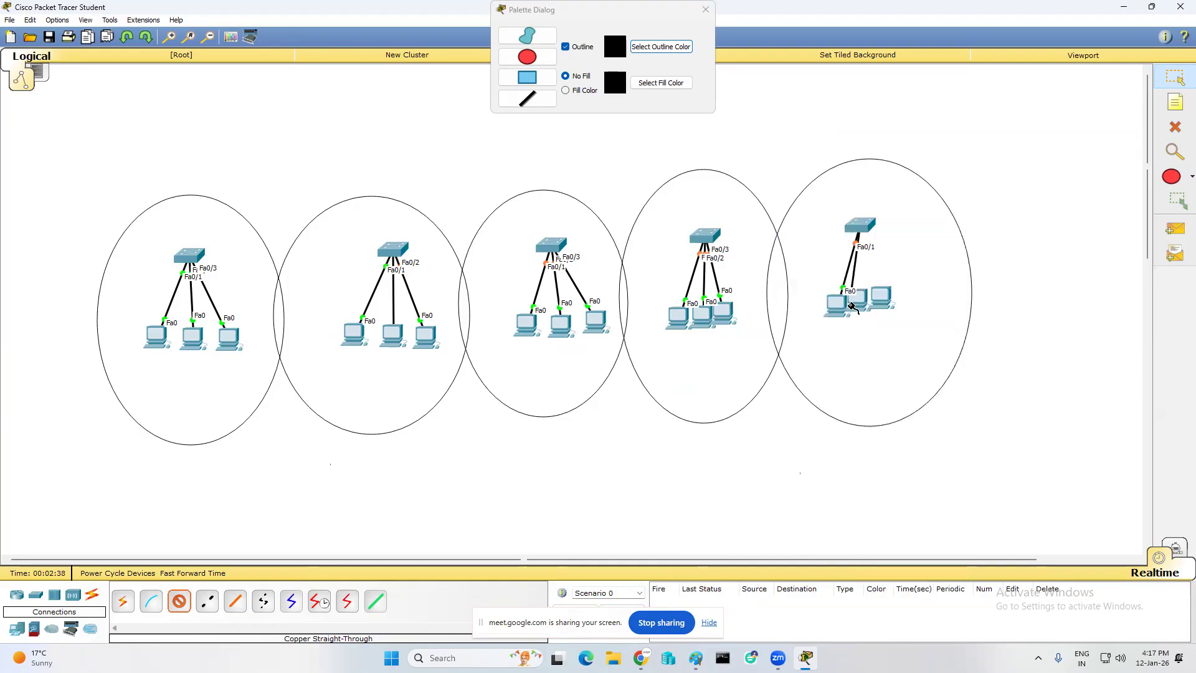
left_click(859, 303)
left_click(881, 328)
left_click(860, 232)
left_click(881, 270)
left_click(890, 309)
left_click(911, 322)
- Delete the unlabelled cable between the second switch and its middle PC
left_click(1175, 80)
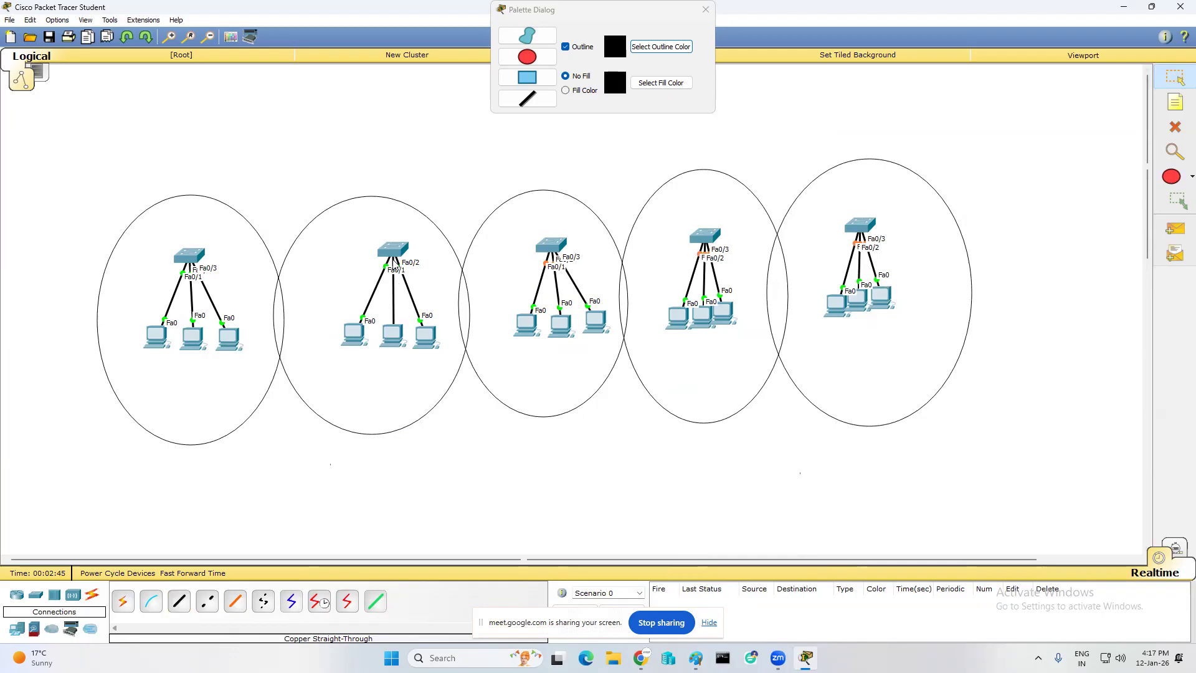
left_click(1176, 128)
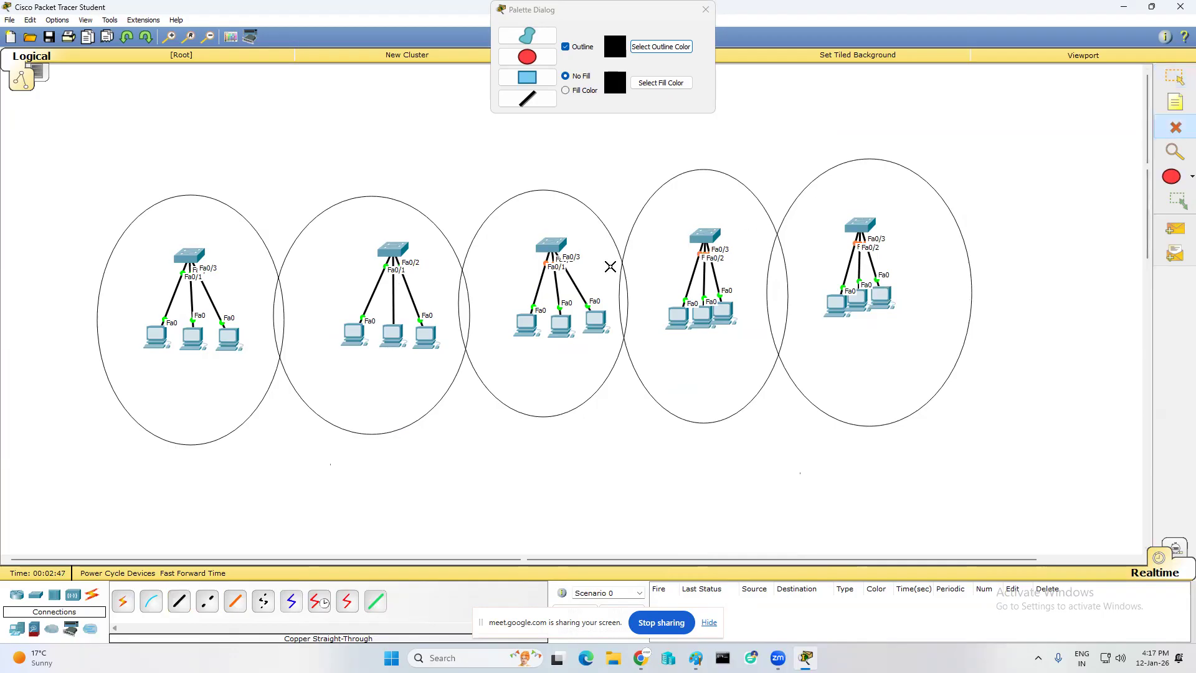
left_click(393, 290)
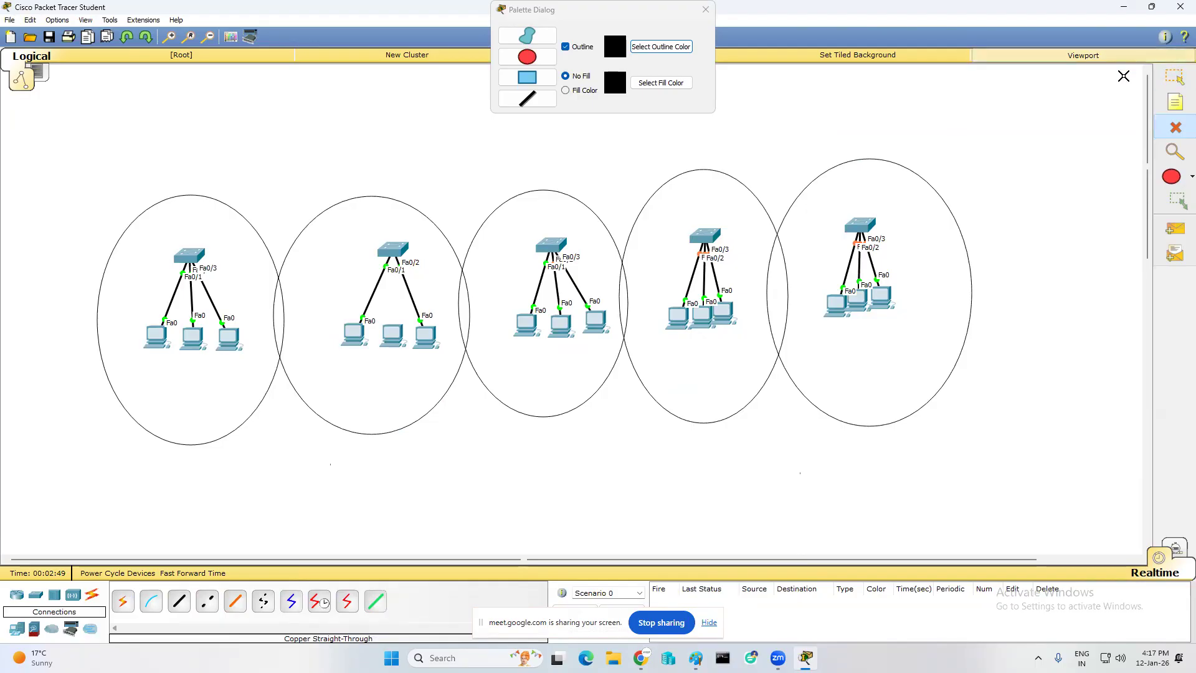
- Connect the second LAN's middle PC from FastEthernet0 to its switch's FastEthernet0/3 with a Copper Straight-Through cable
left_click(1171, 81)
left_click(180, 601)
left_click(394, 335)
left_click(429, 347)
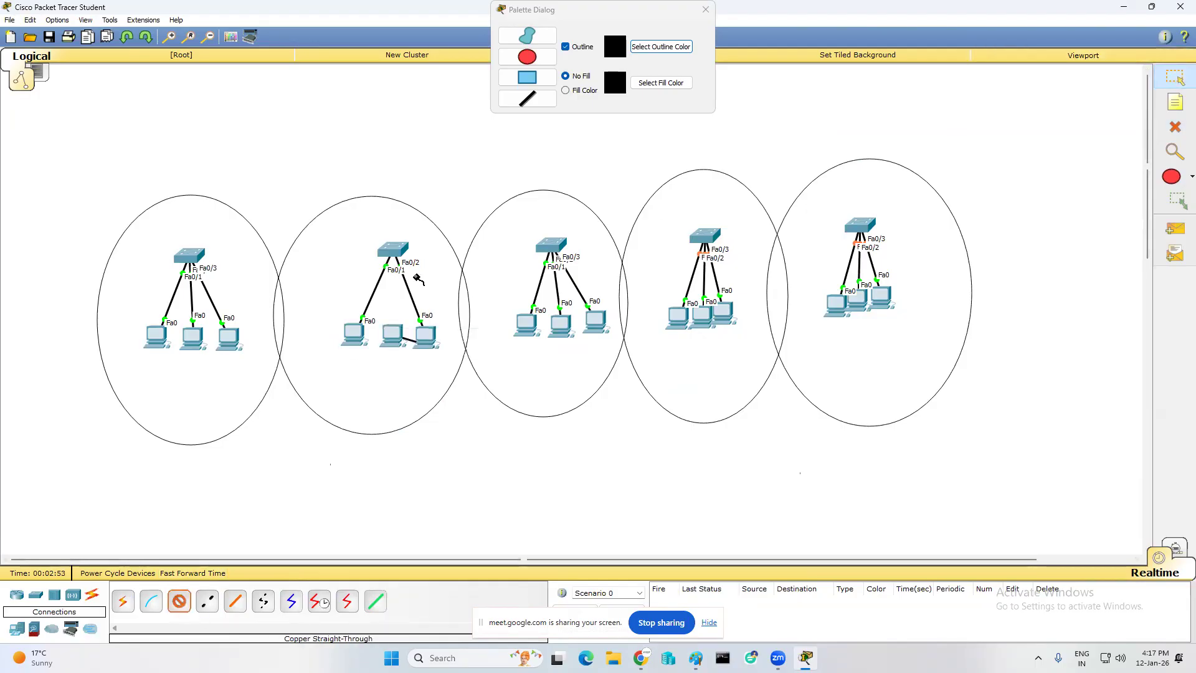
left_click(395, 251)
left_click(461, 269)
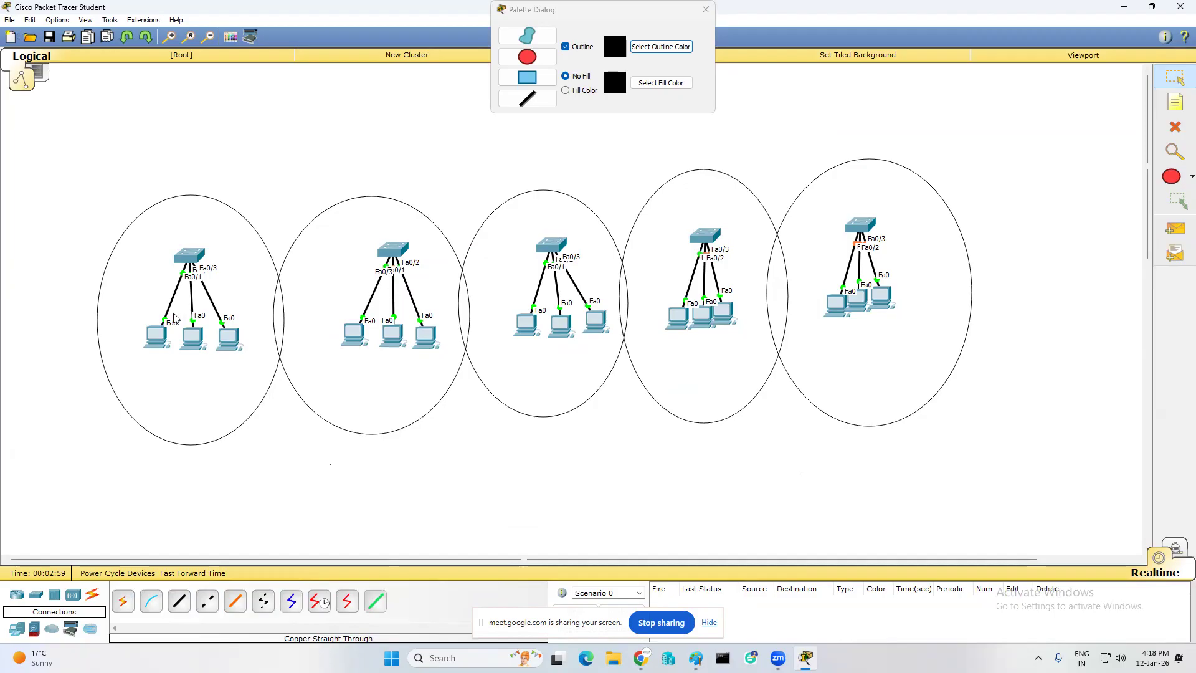
- Place the note "LAN 1" below the first LAN's PCs and the note "LAN2 250 ips" below the second LAN's PCs
left_click(1176, 77)
left_click(1176, 102)
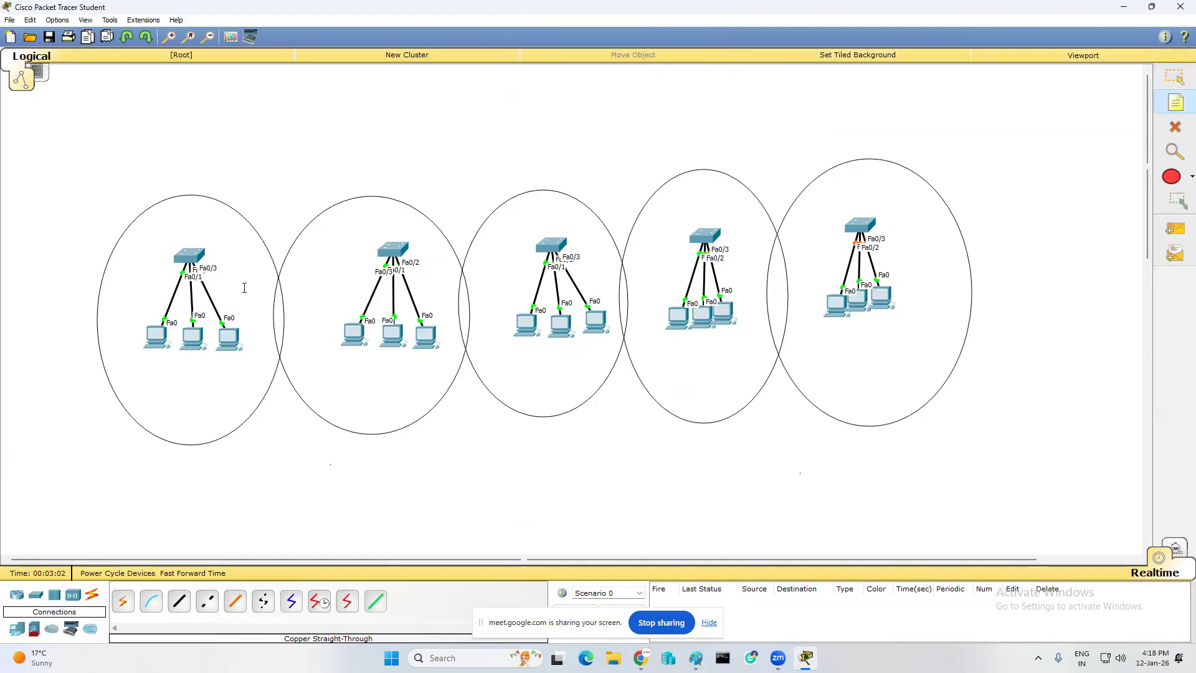
left_click(153, 391)
type("LAN 1")
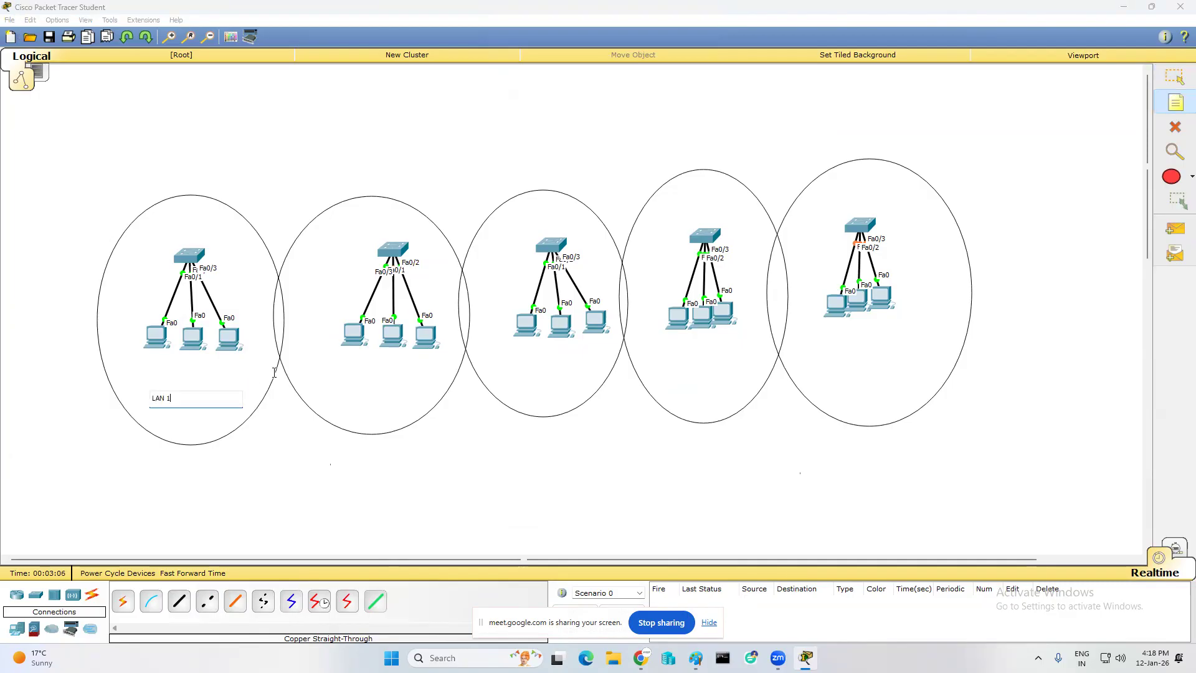
left_click(328, 361)
type("LAN2  250 ips")
- Place the notes "LAN 3 100 ips" and "LAN 4 50 ips" below the PCs of the third and fourth LANs
left_click(501, 356)
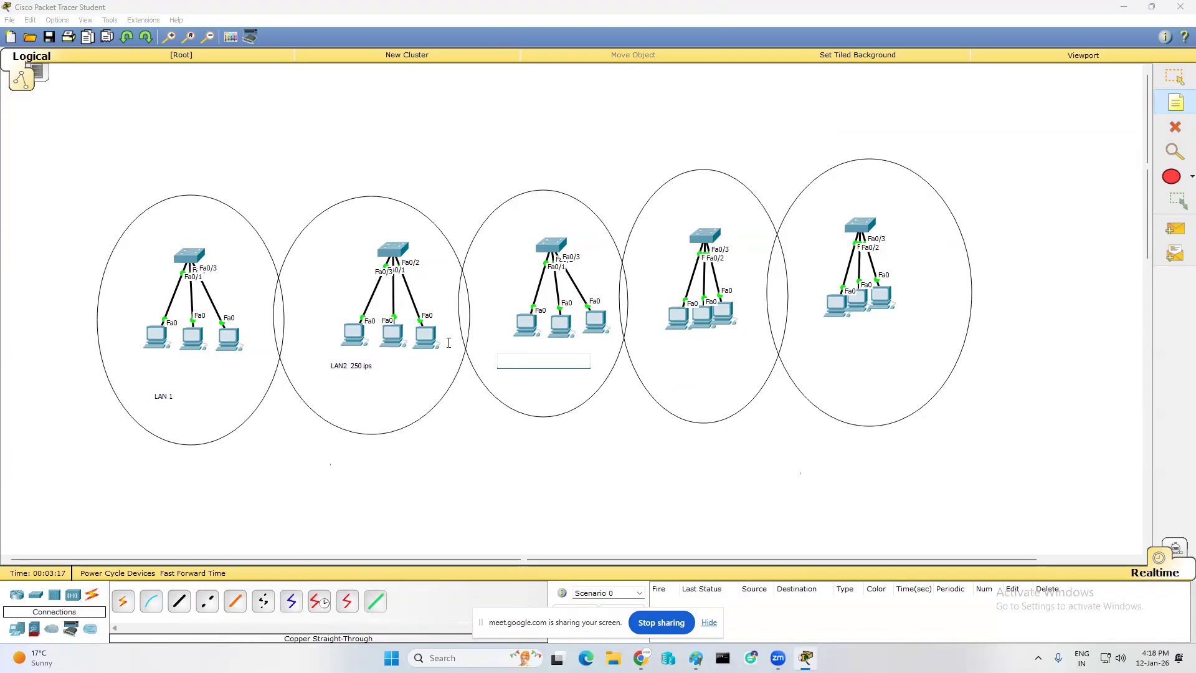
type("a")
key("BackSpace")
key("BackSpace")
key("BackSpace")
left_click(658, 347)
type("LAN 4 50 ipos")
key("BackSpace")
key("BackSpace")
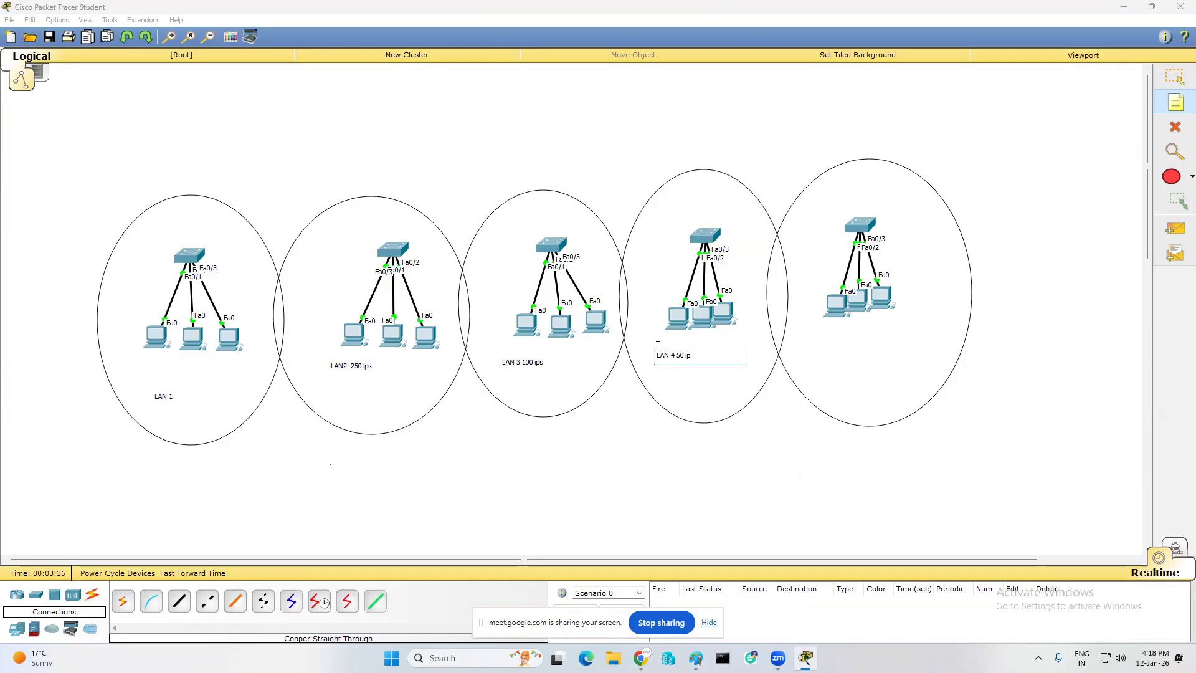
type("s")
- Place the note "LAN 5 50 ips" below the fifth LAN's PCs
left_click(839, 352)
type("5")
key("BackSpace")
type("LAN ")
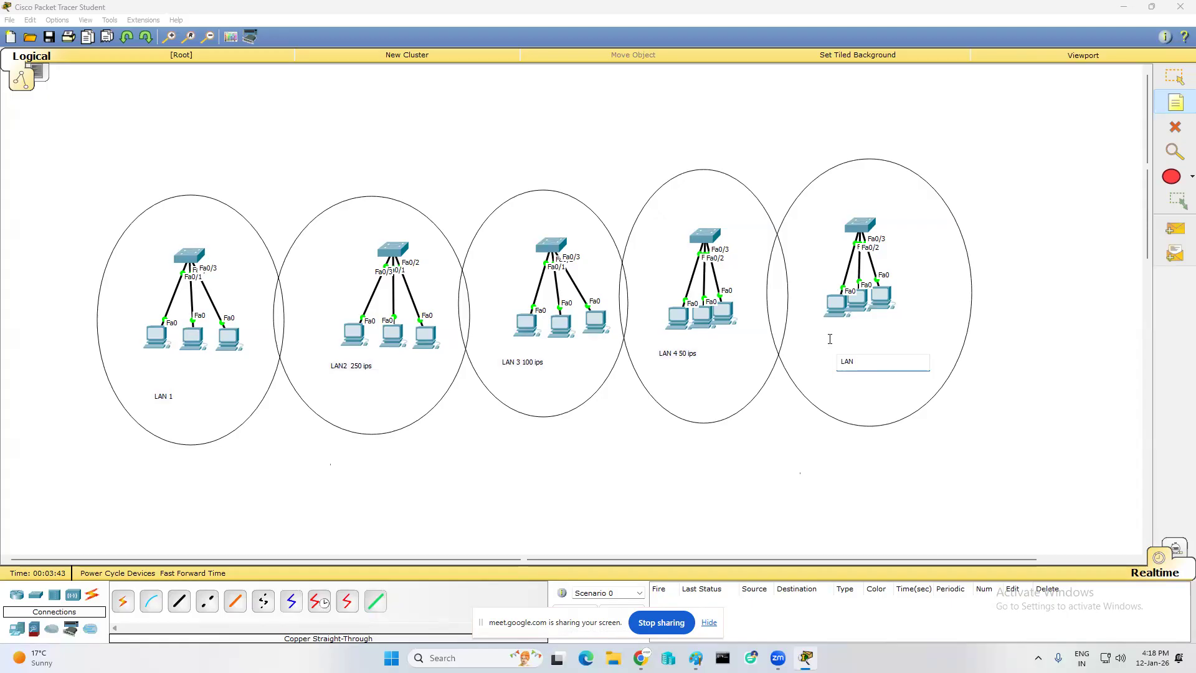
type("5 50 ips")
- Add a "500 ips" note beside the LAN 1 label and leave note placement
left_click(192, 398)
type("500 ip")
left_click(227, 369)
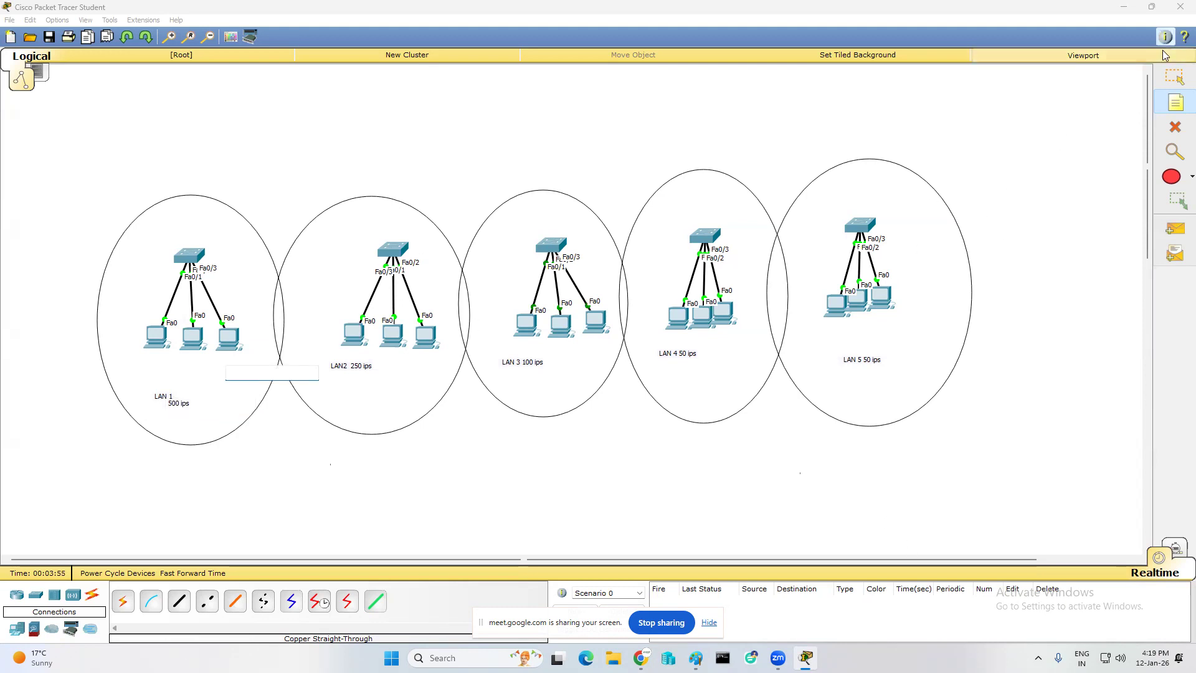
left_click(1175, 77)
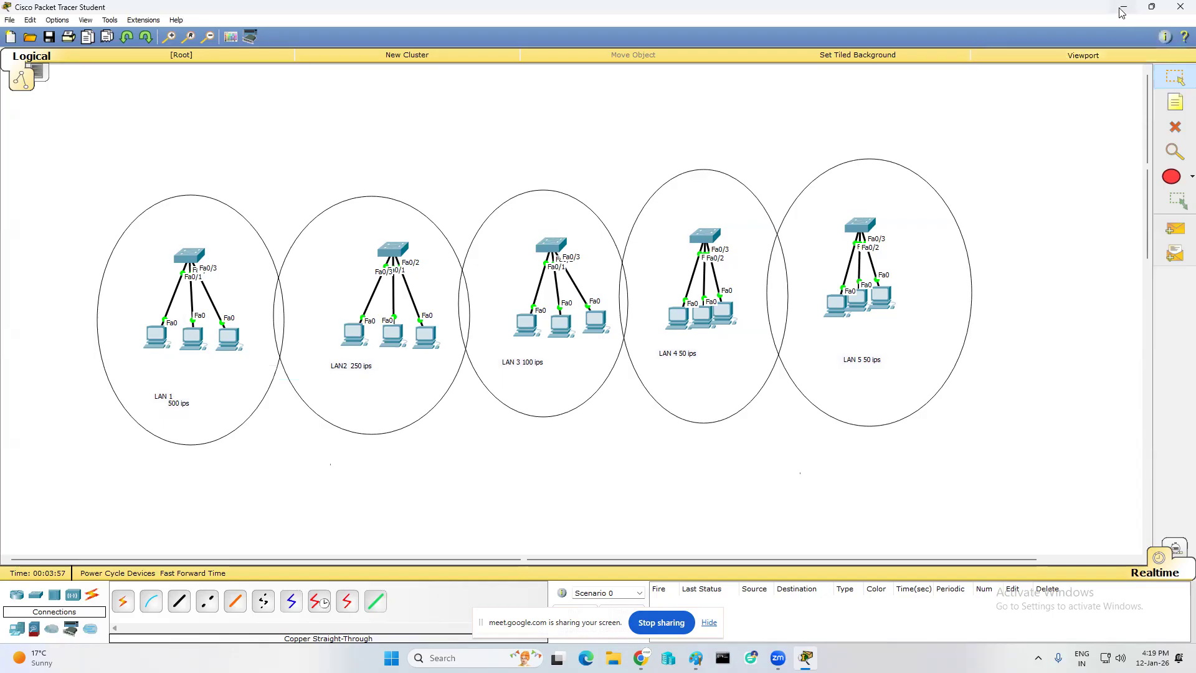
- Switch to Paint and draw a horizontal line about 161 px long under the list of LAN requirements
left_click(805, 657)
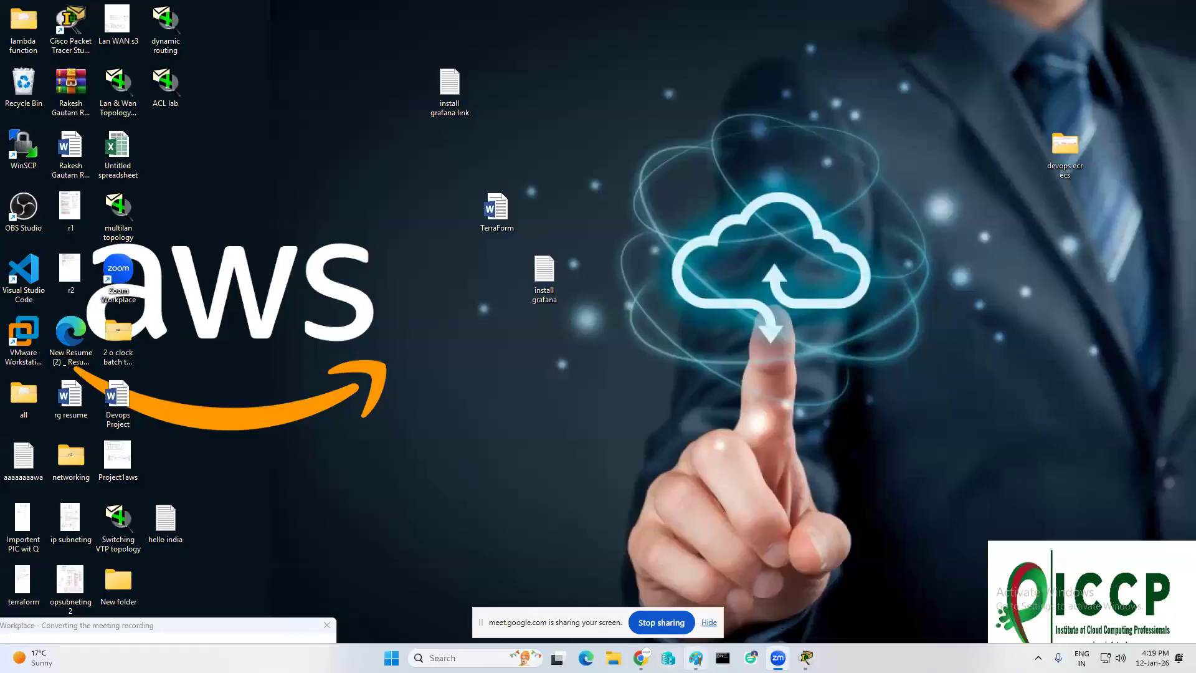
key("alt+Tab")
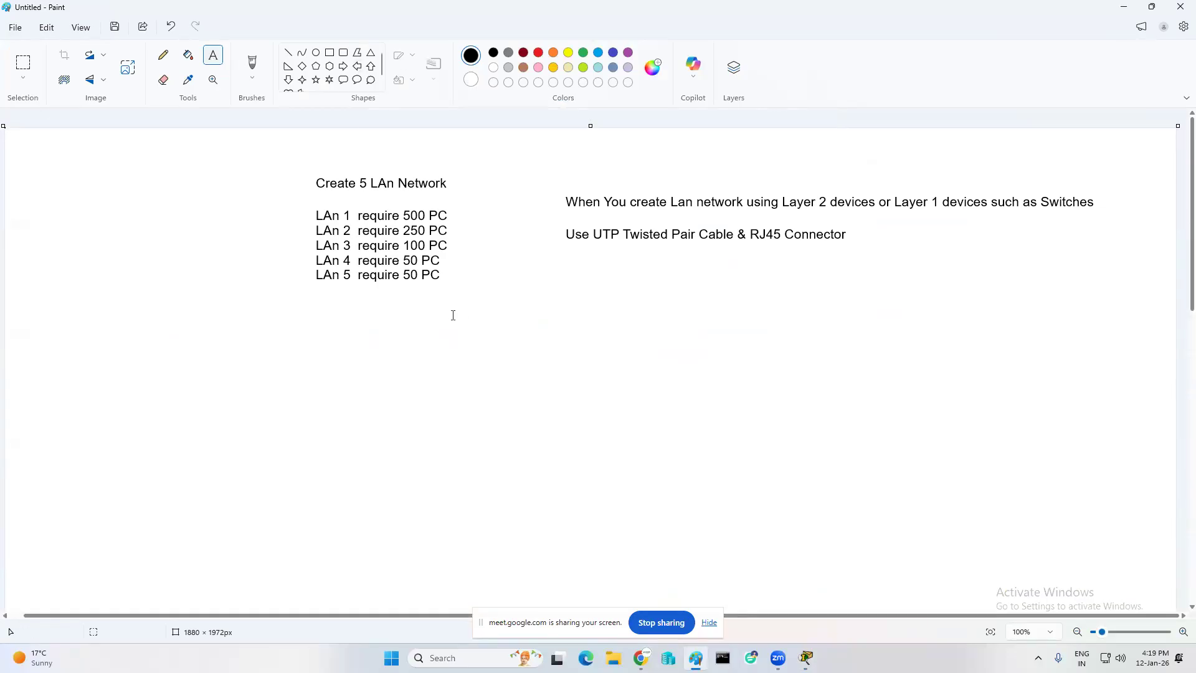
left_click(288, 52)
left_click_drag(375, 292, 389, 292)
left_click_drag(476, 293, 478, 293)
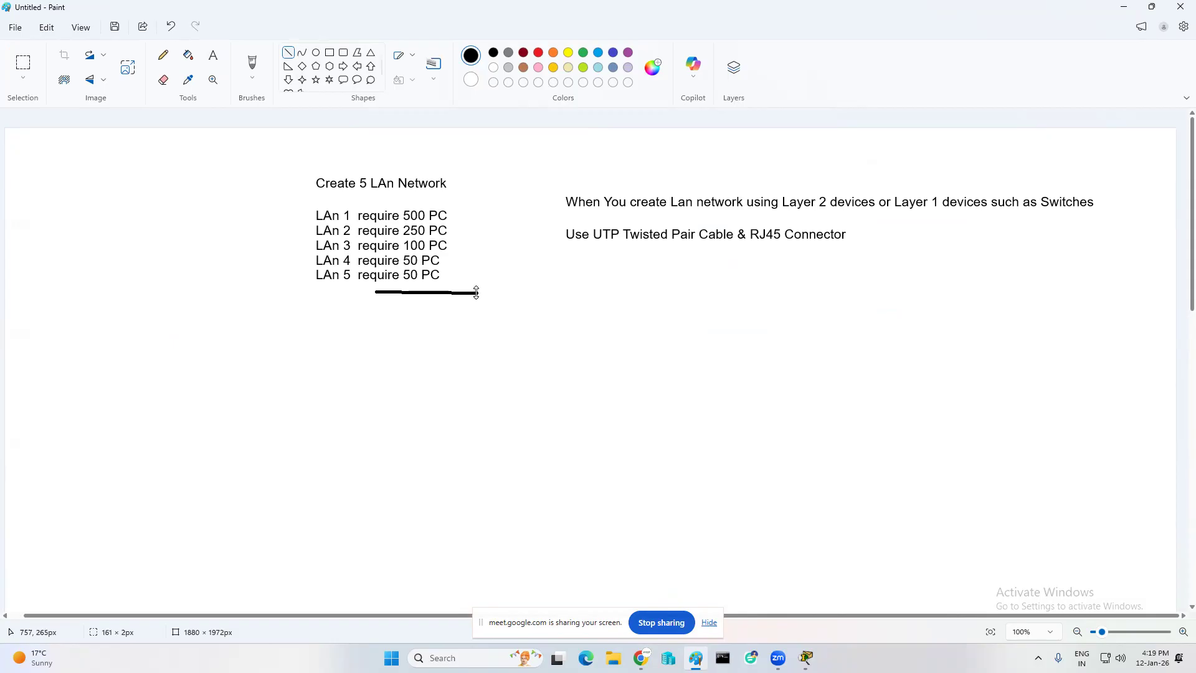
- Add the text "950 ips" below the line as the total of the LAN requirements
left_click(213, 55)
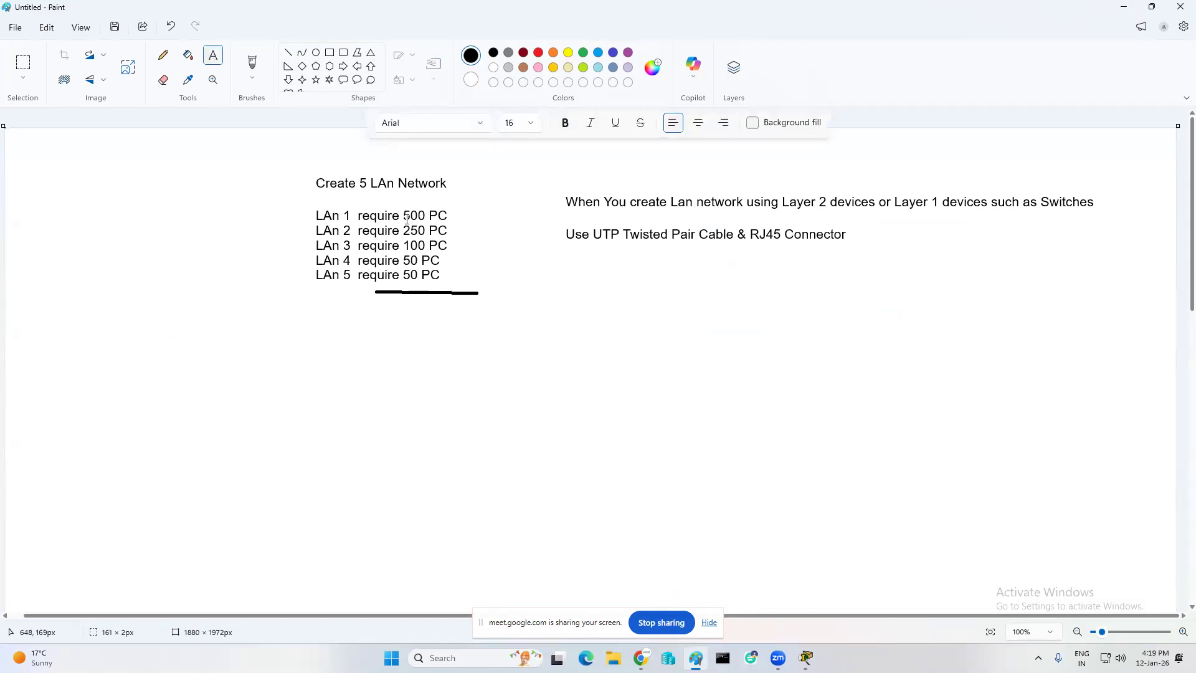
left_click(406, 301)
type("95")
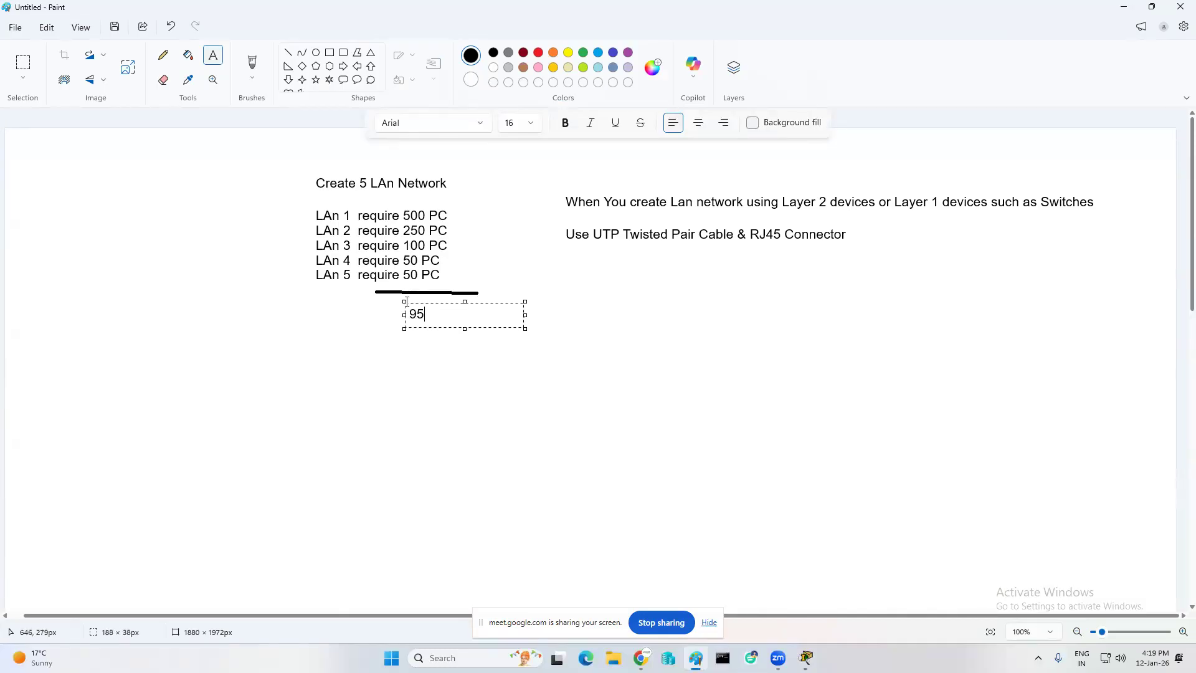
type("0 ips")
- Below the UTP cable note, add the text "Lan connected computer use same Network ip and Broad cast ips connected computers work in LAN network"
left_click(568, 259)
left_click_drag(568, 260, 1133, 363)
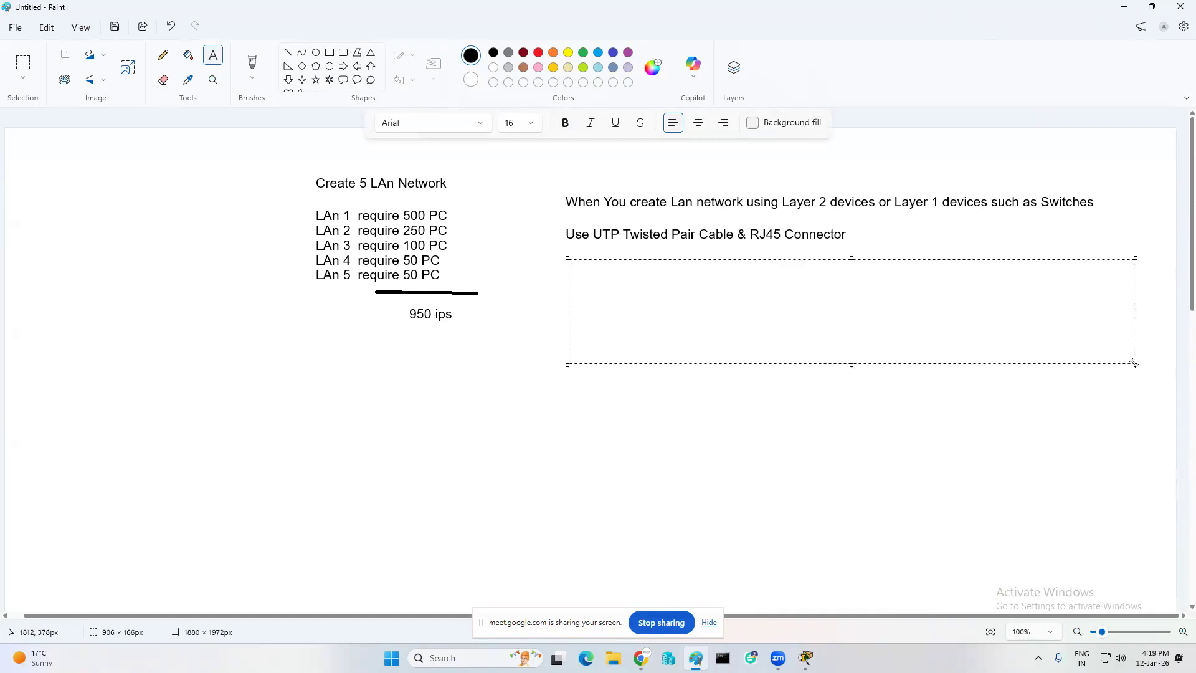
type("Lan connected computer ")
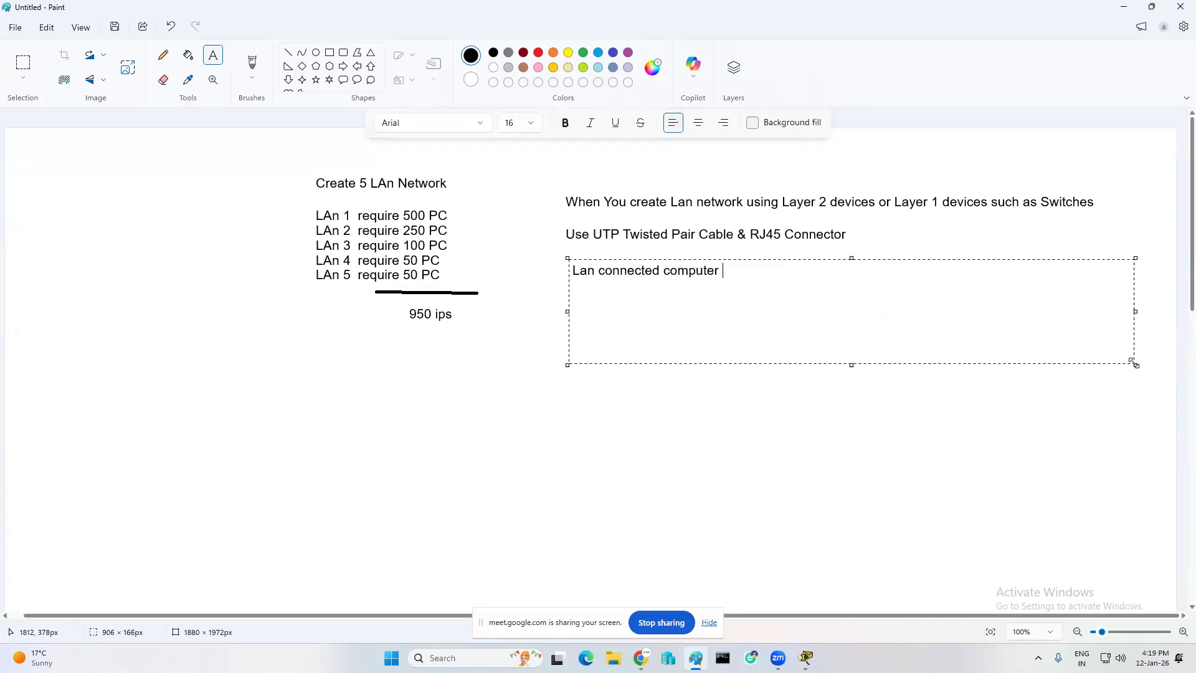
type("use same Network ip and Bro")
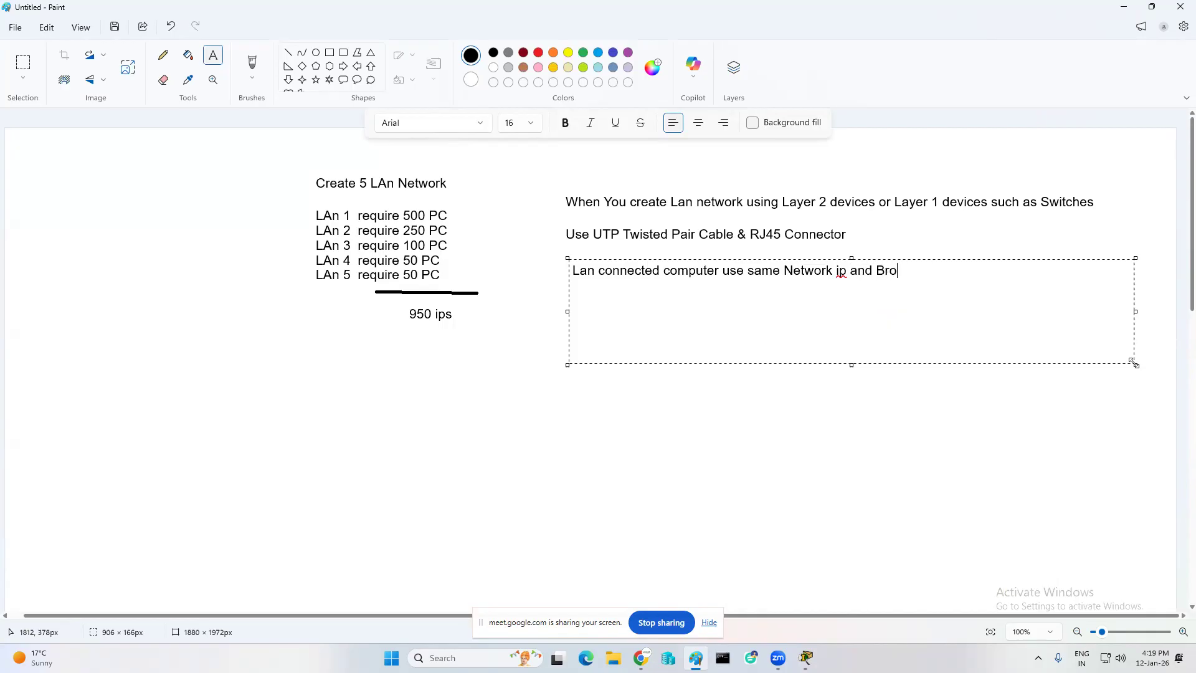
type("ad cast ips")
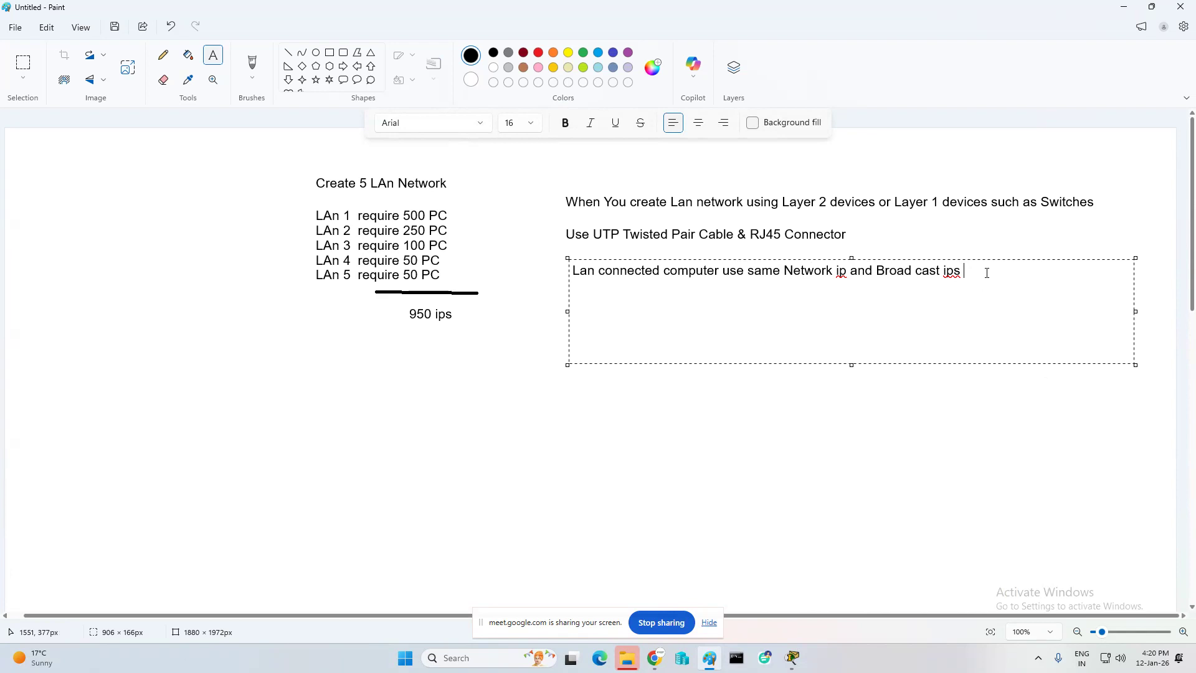
type("connected compute")
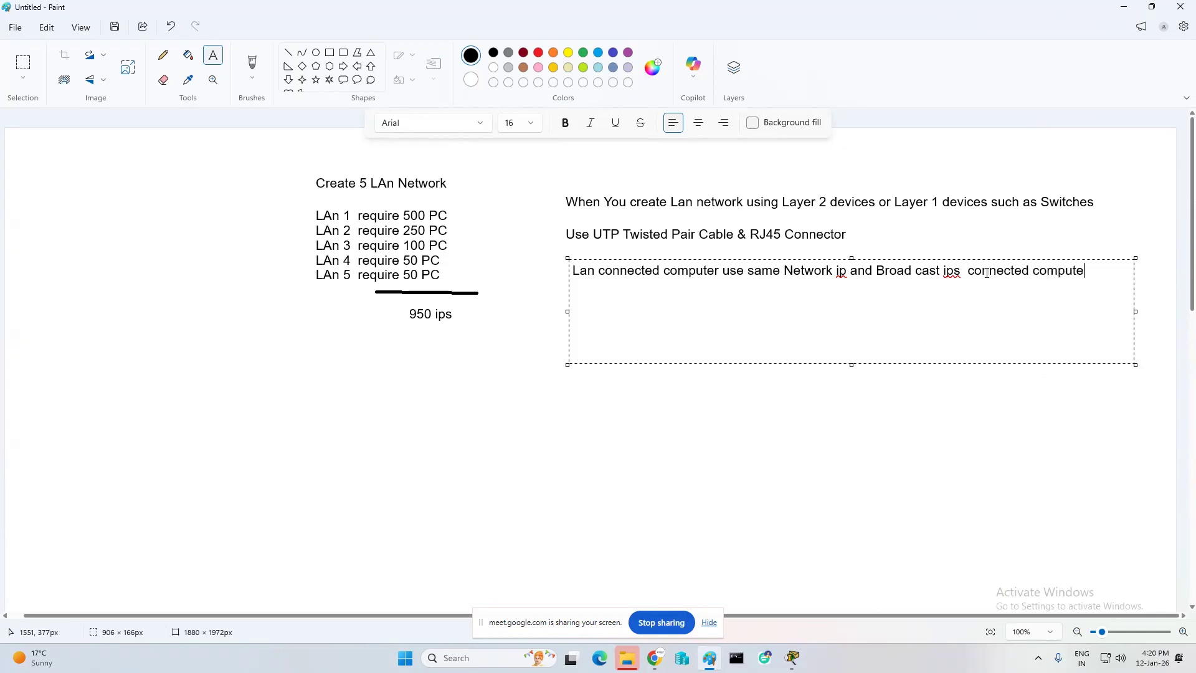
type("rs work in LAN network")
left_click(715, 395)
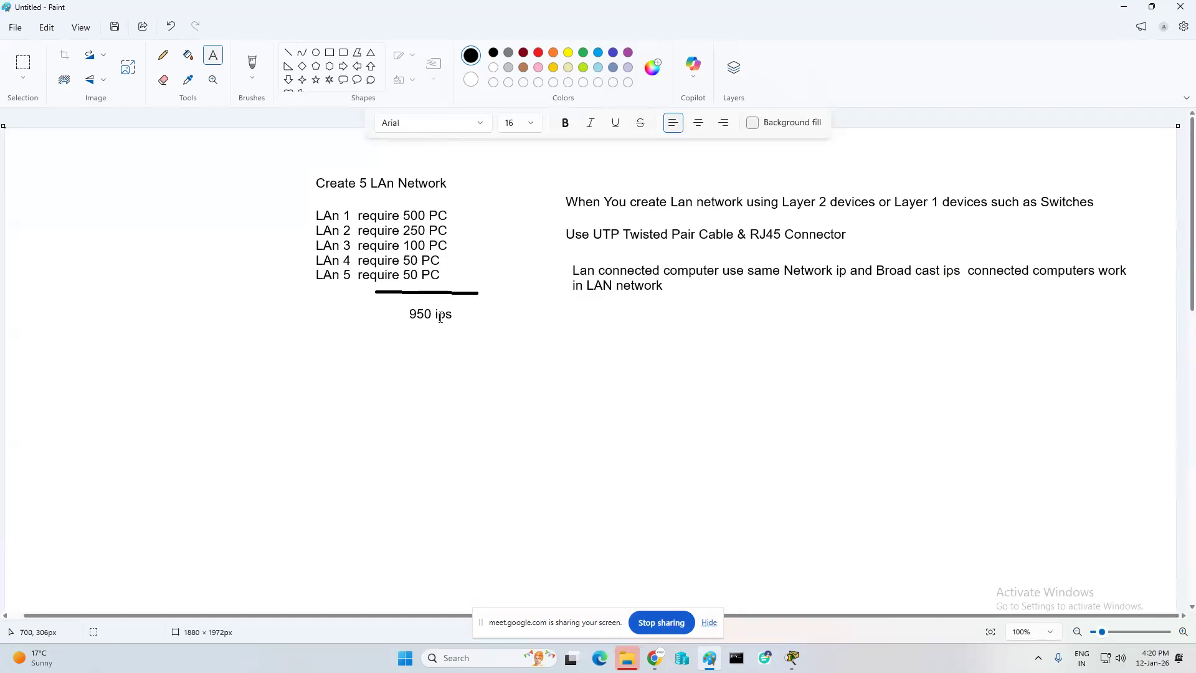
- Start a wider text block beside the LAN requirements list with the network address "10.0.0.0/22"
left_click(37, 170)
type("10.0.0.0")
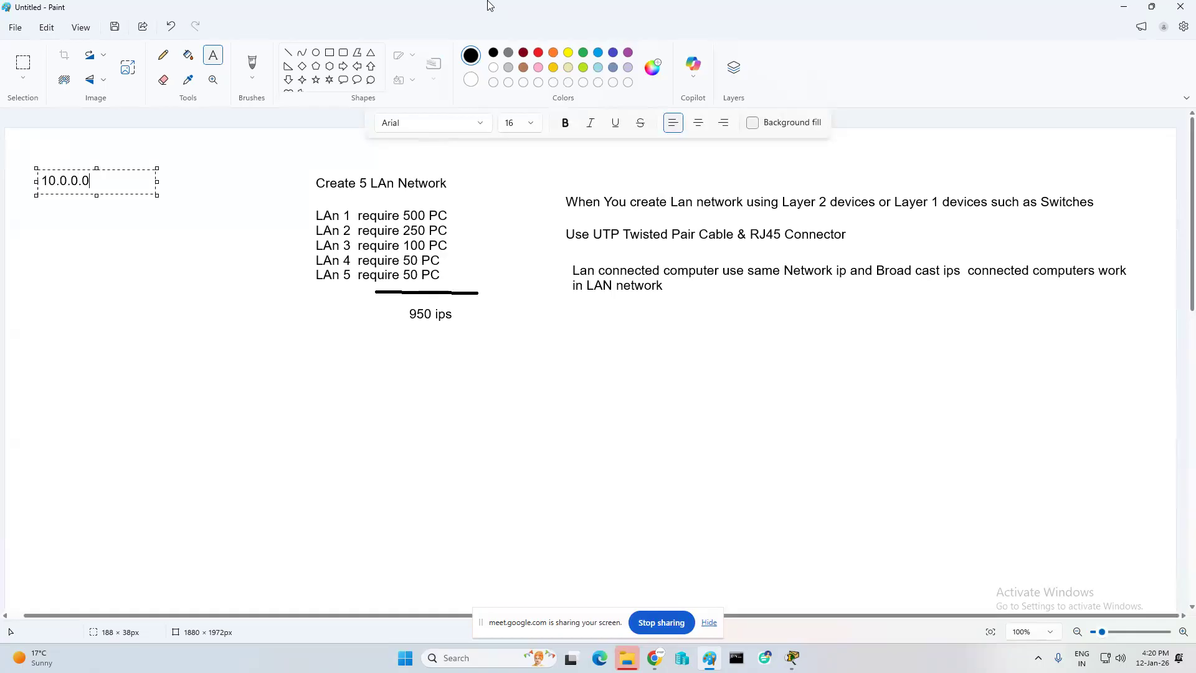
type("/20")
left_click_drag(156, 197, 244, 213)
key("BackSpace")
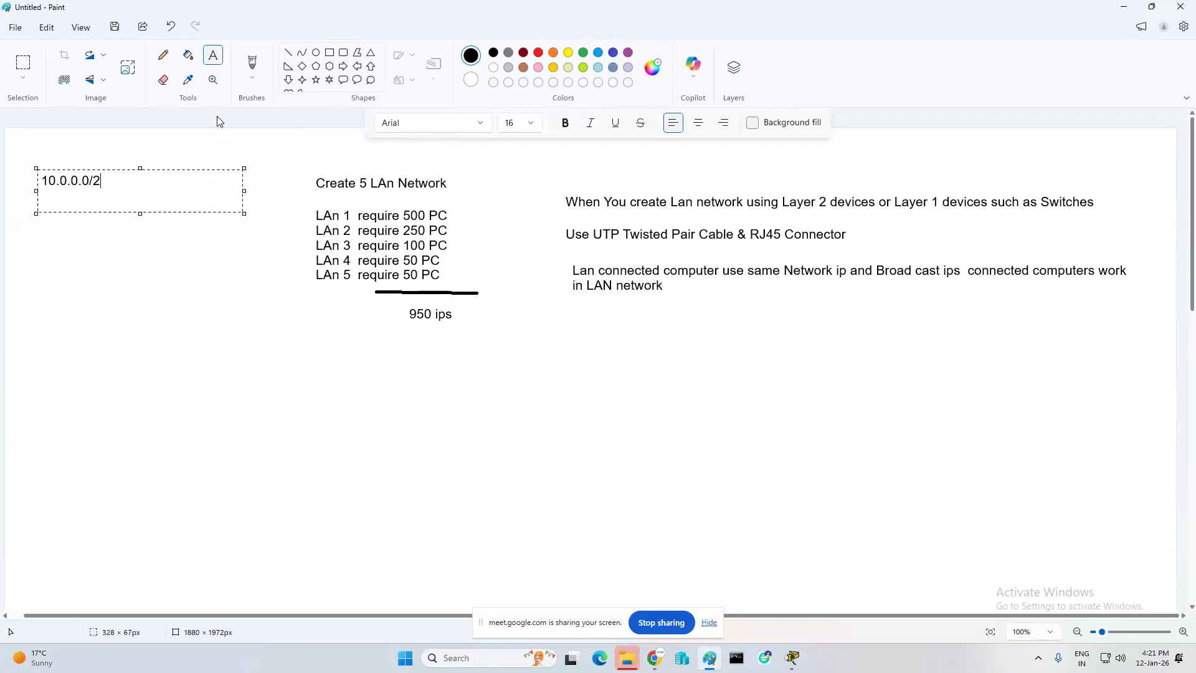
type("2")
- Below the network address, leave a blank line and add the lines "Network bits :- 14" and "Host Bits 10"
key("Return")
key("Return")
type("Network bi")
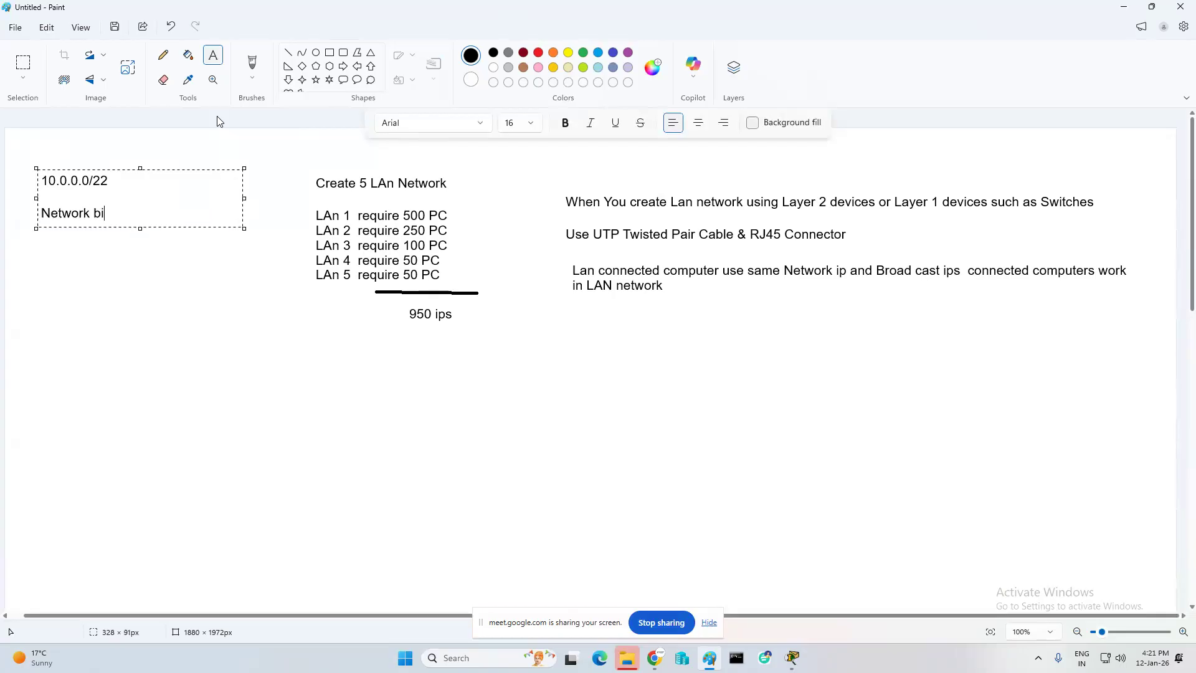
type("ts :- 14")
key("Return")
type("Host Bits 10")
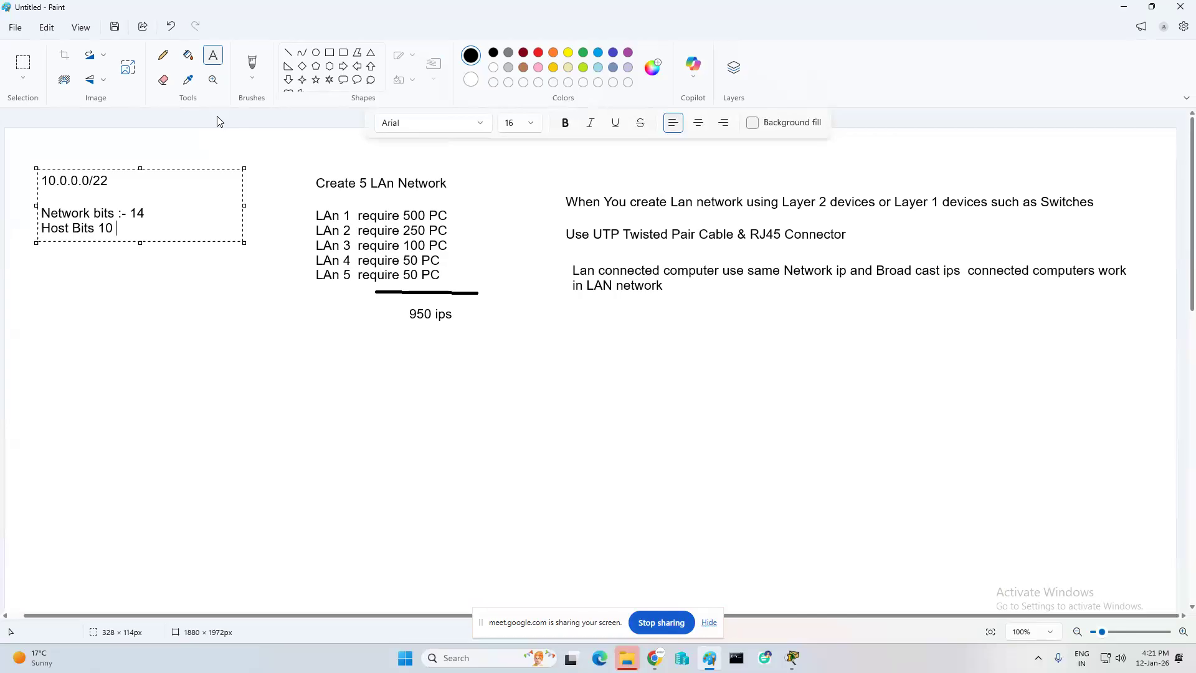
- Extend the host bits line with "= 2^10 = 1024" and insert a blank line above it
type("-")
key("BackSpace")
type("+")
key("BackSpace")
type("= 2^10 = 1024")
key("Home")
key("Return")
- Extend the network bits line with "2^14 = 16384"
key("Up")
key("Up")
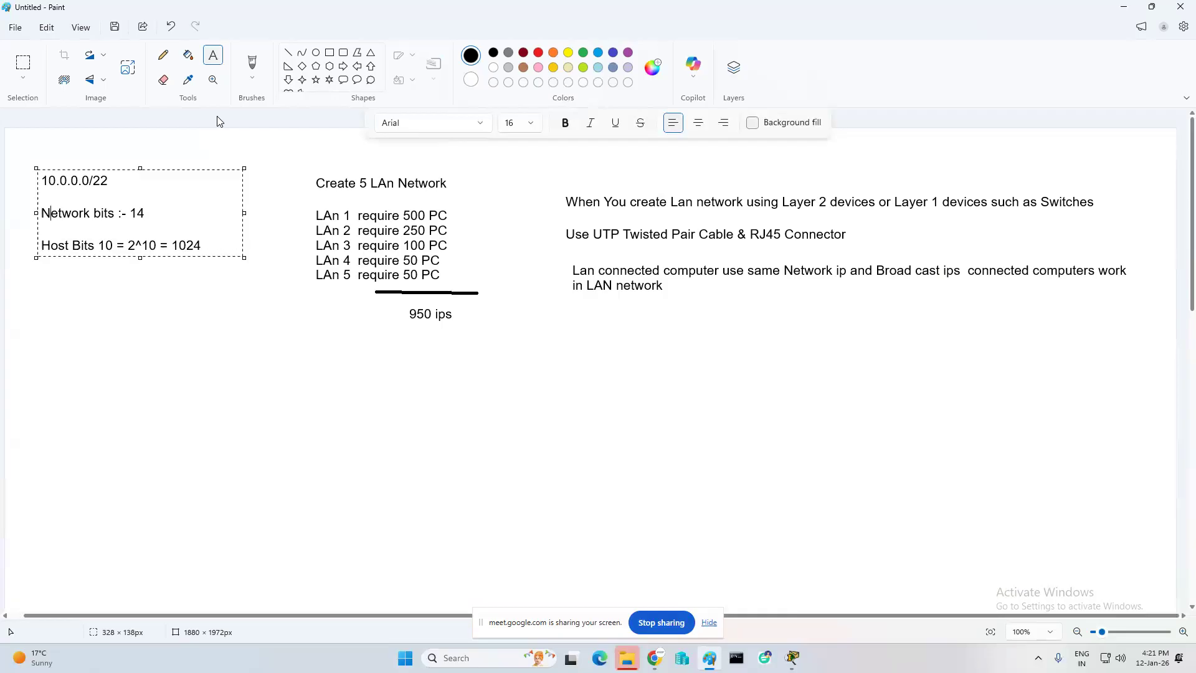
key("Right")
key("Right")
type("2^ 1")
type("=")
key("BackSpace")
key("BackSpace")
type("14 = 16384")
- Below the host bits line, add a text block reading "Verify", "Network * host" and, after a blank line, "16384 * 1024"
left_click(58, 278)
left_click(54, 280)
type("Verify")
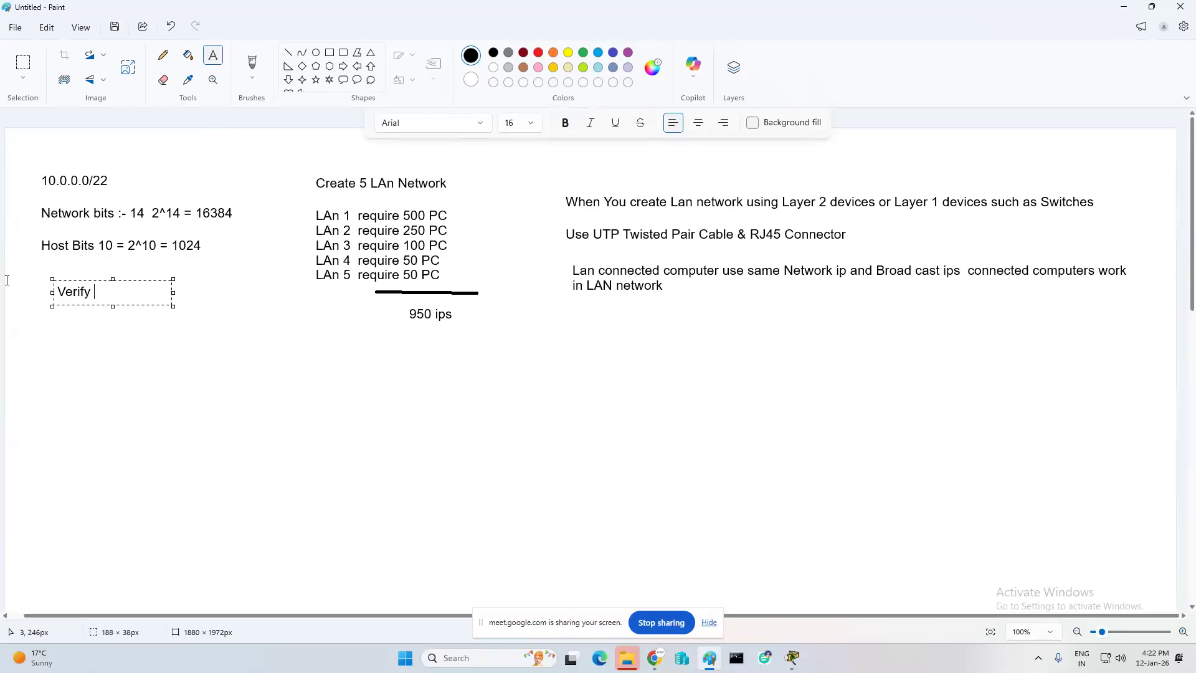
key("Return")
type("Network * hos")
type("t")
key("Return")
key("Return")
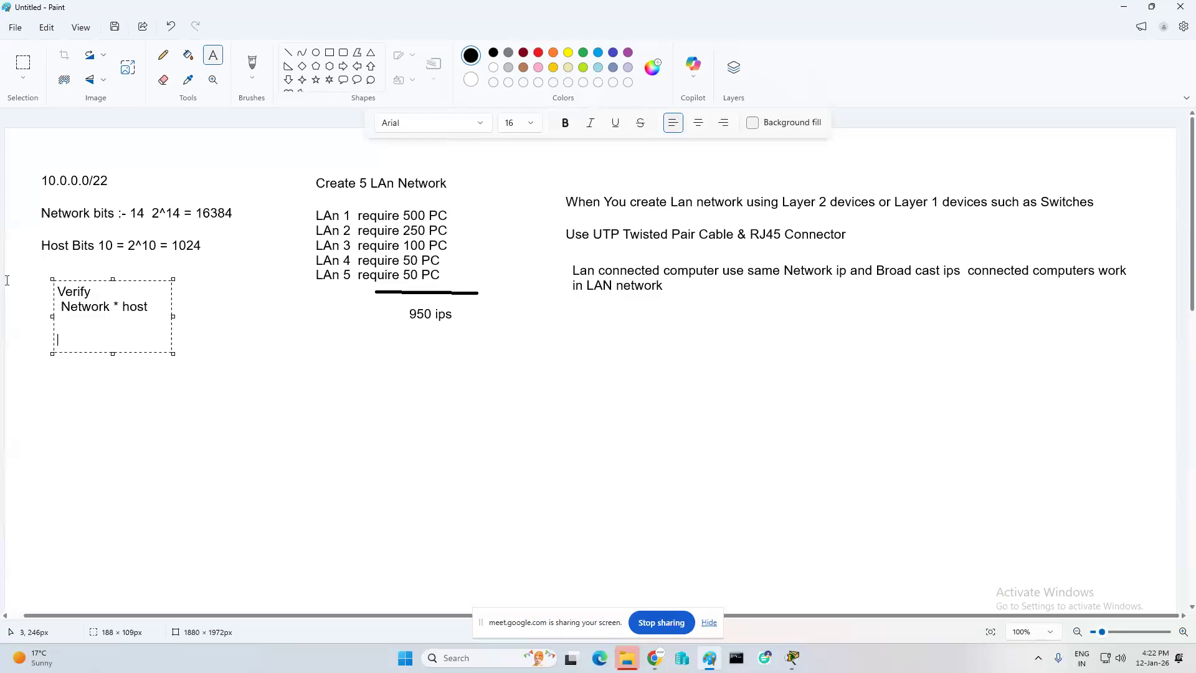
type("16384 * 1024")
- Open Calculator, move it clear of the notes and multiply 16384 by 1024
left_click(486, 658)
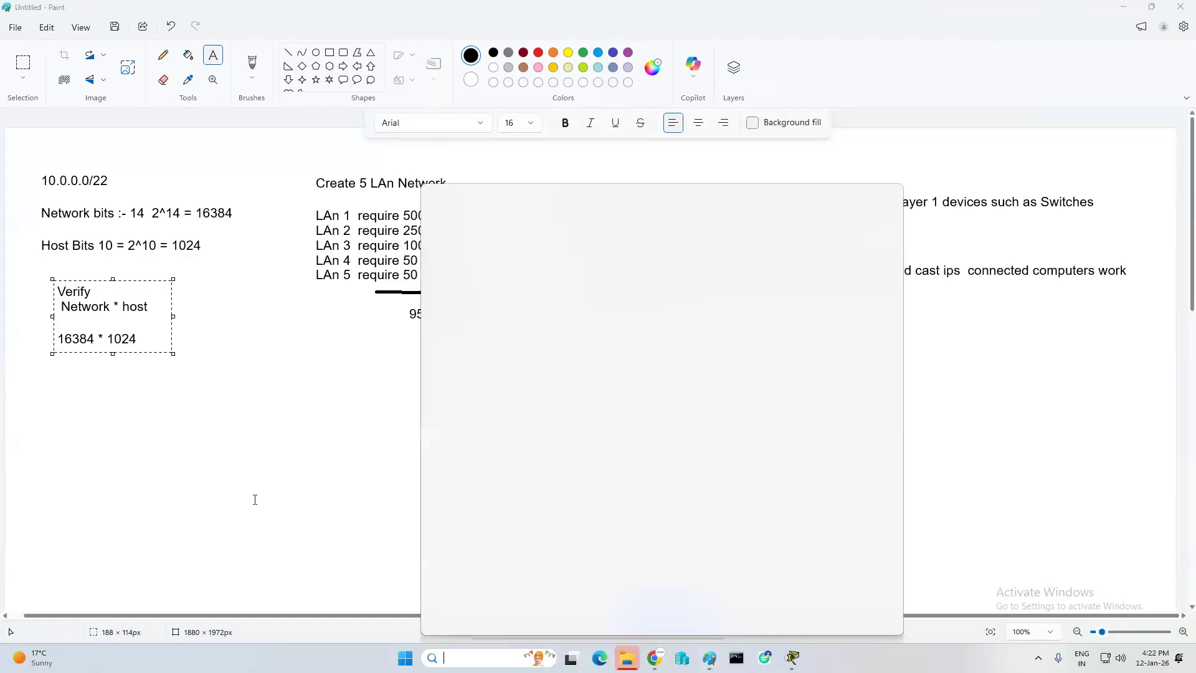
type("c")
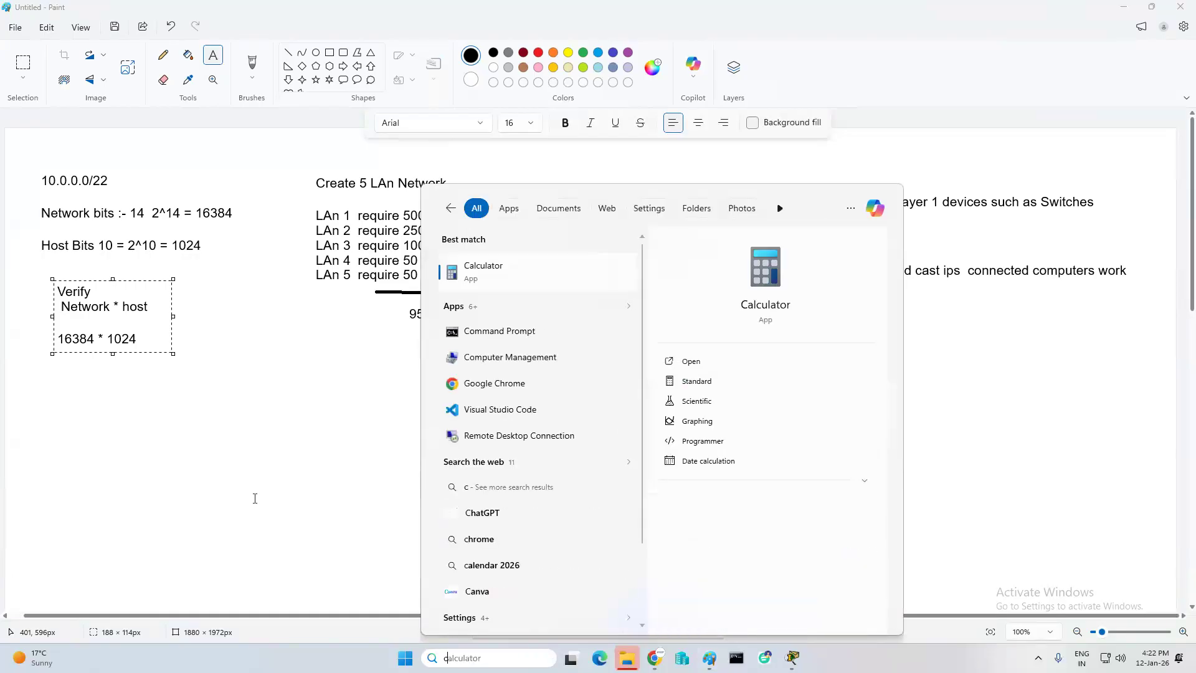
left_click(573, 269)
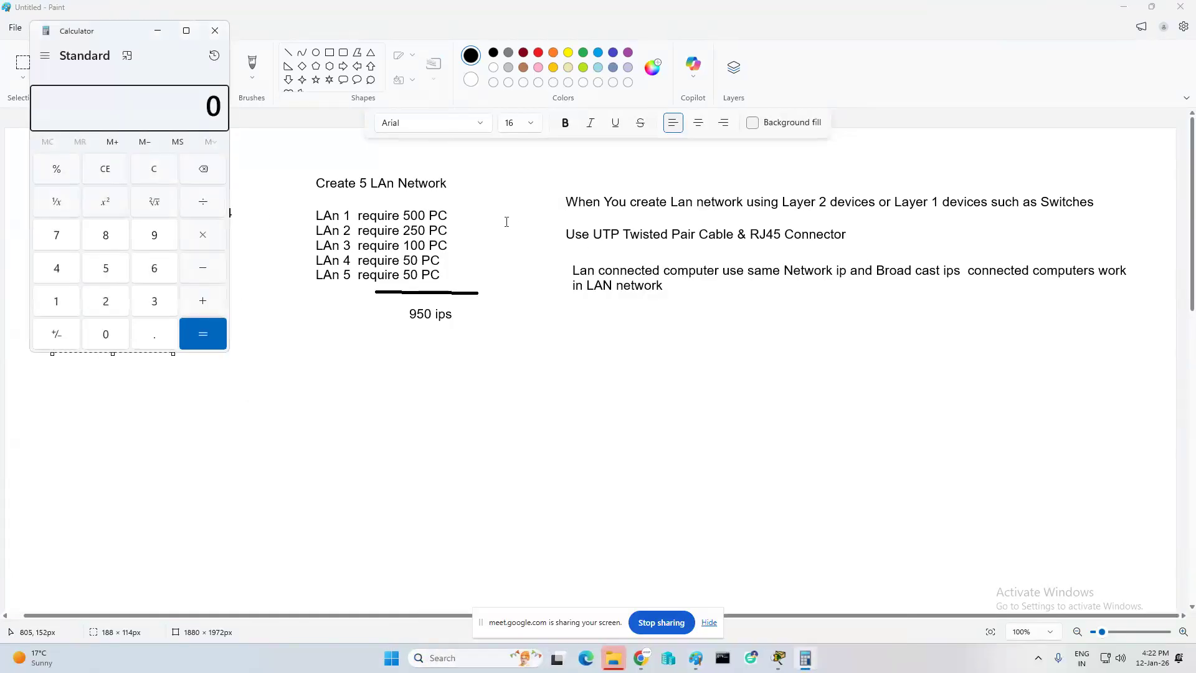
left_click_drag(138, 35, 513, 83)
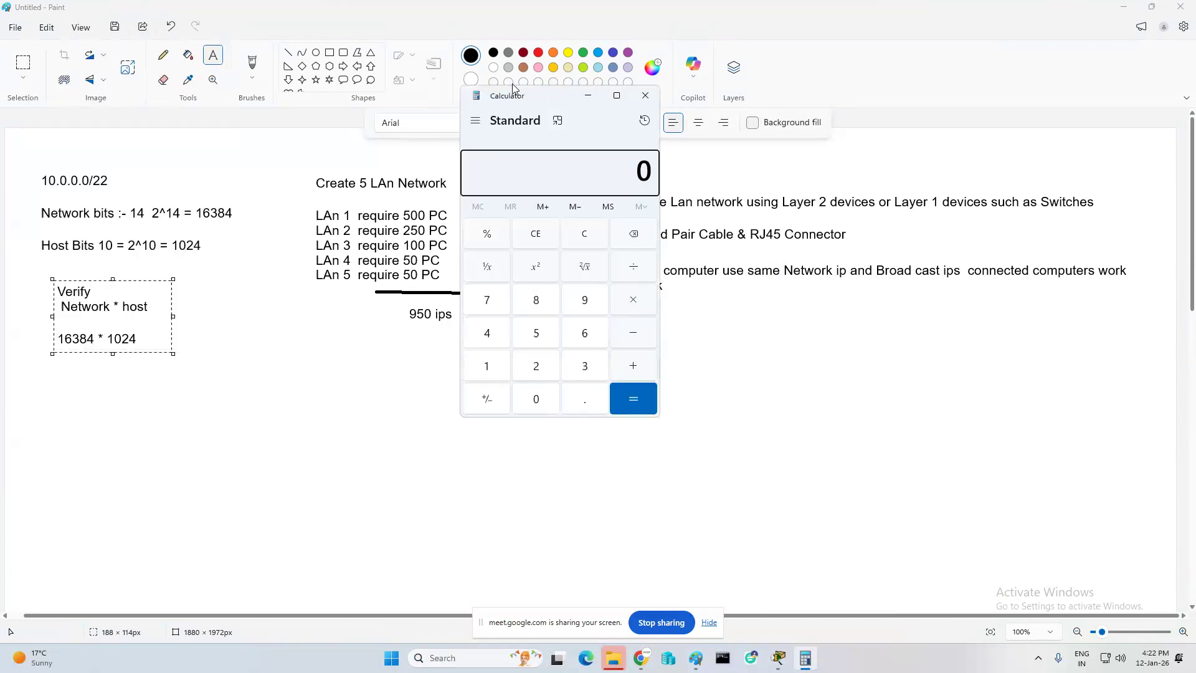
type("16,384")
key("asterisk")
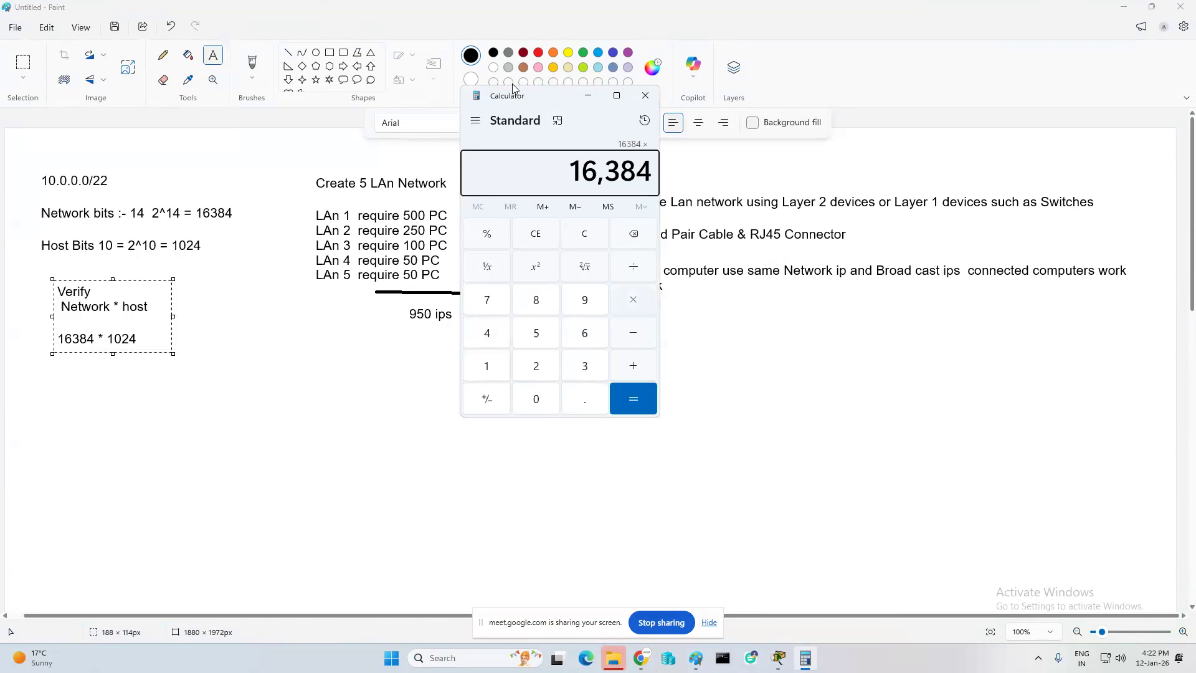
type("1024")
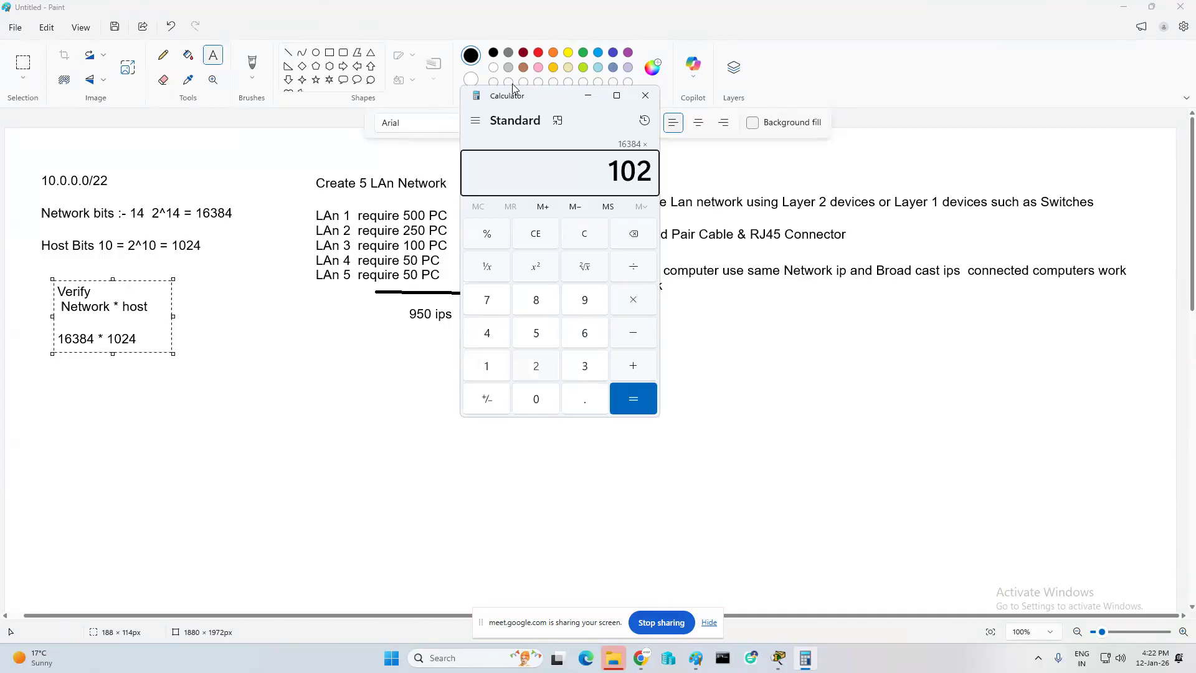
key("Return")
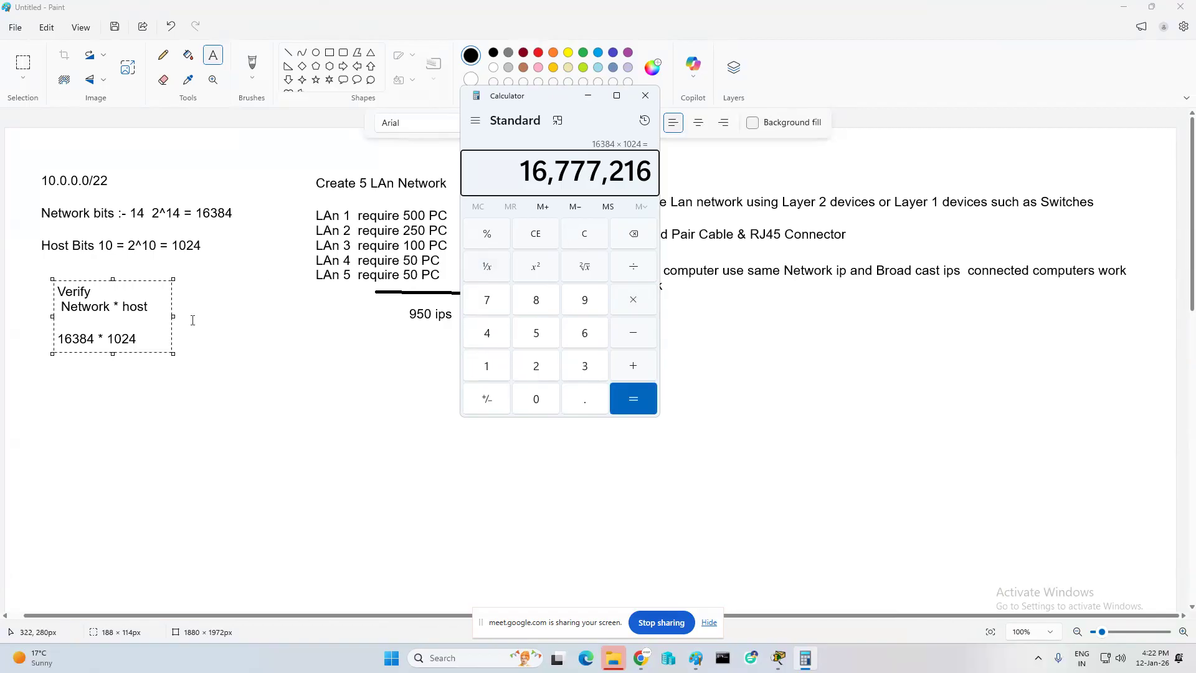
- Back in Paint, widen the verification text block and complete its product with "= 16777216"
left_click_drag(173, 317, 386, 316)
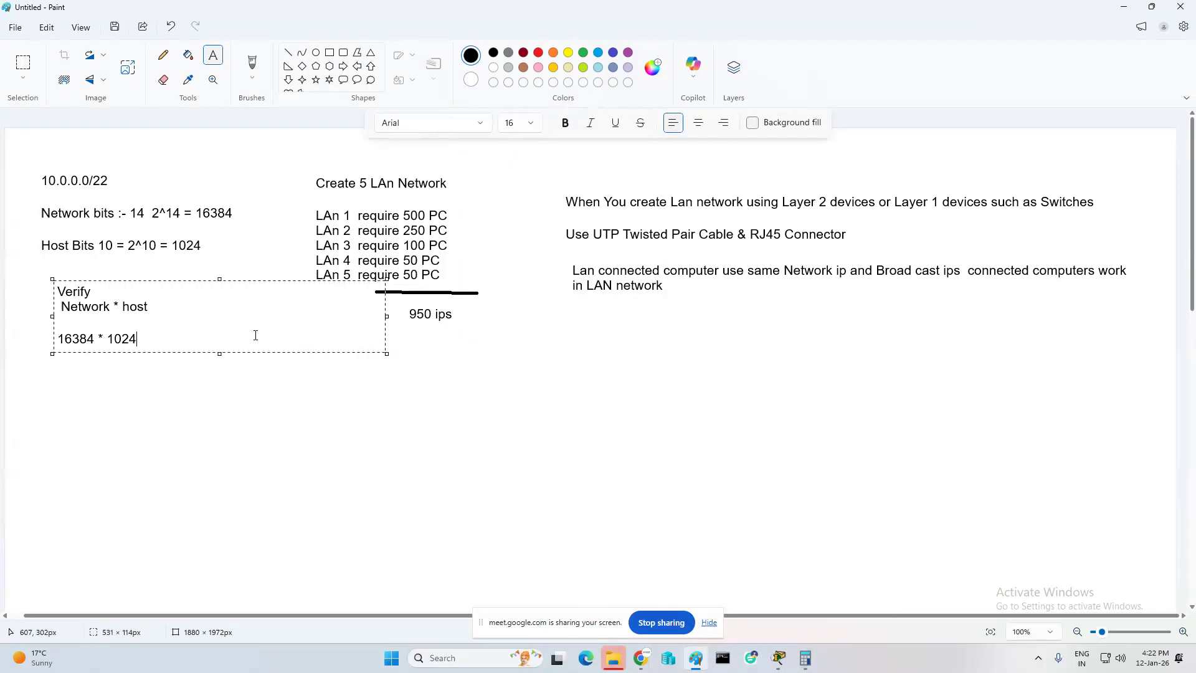
type("= 16777216")
left_click(187, 423)
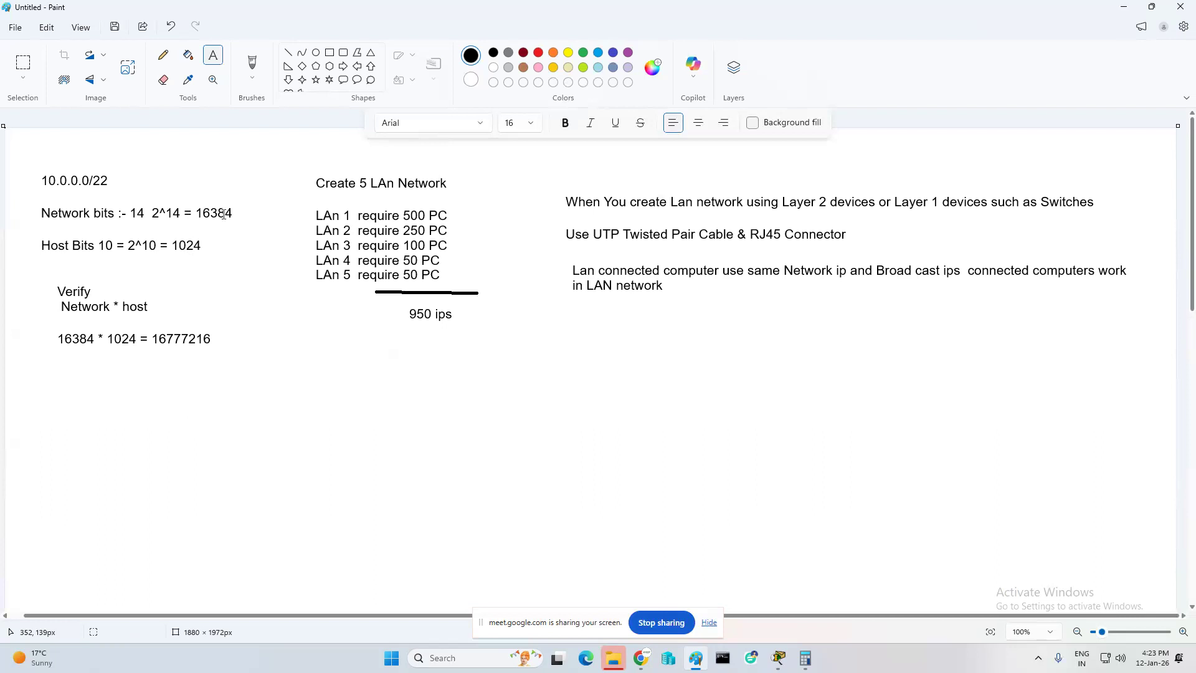
scroll(110, 236, "down", 3)
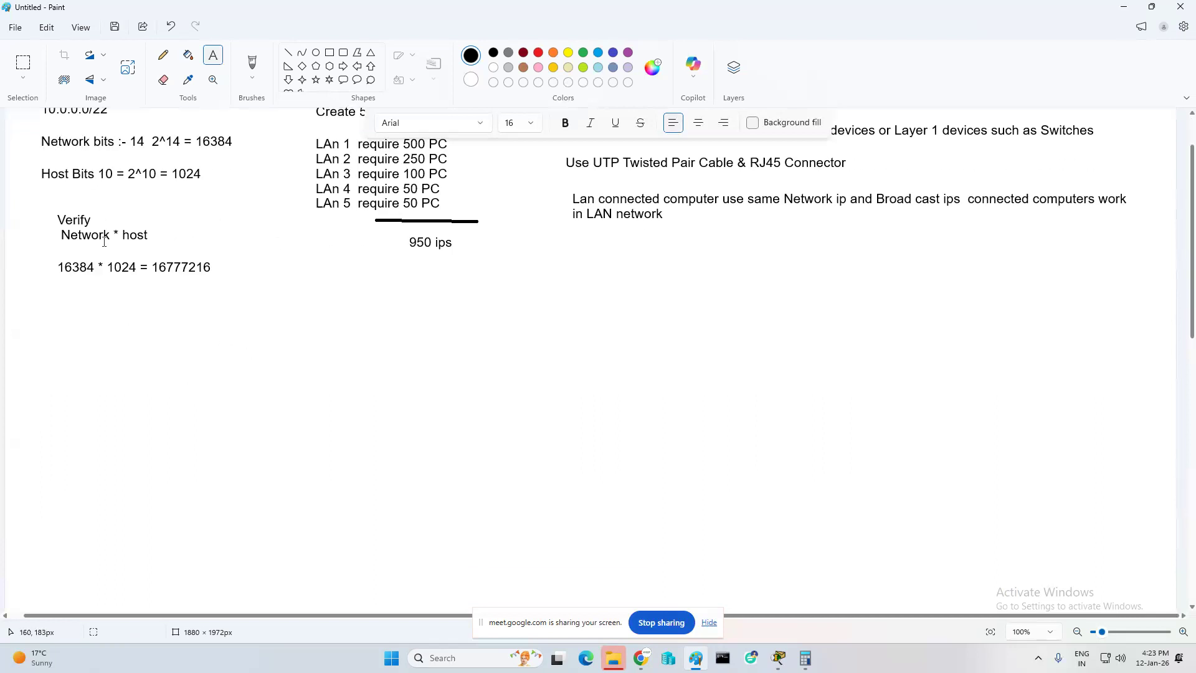
- Below the verification product, start a black text block listing 10.0.0.0, 10.0.0.1, 10.0.0.2 and 10.0.0.255 on separate lines
scroll(104, 242, "down", 1)
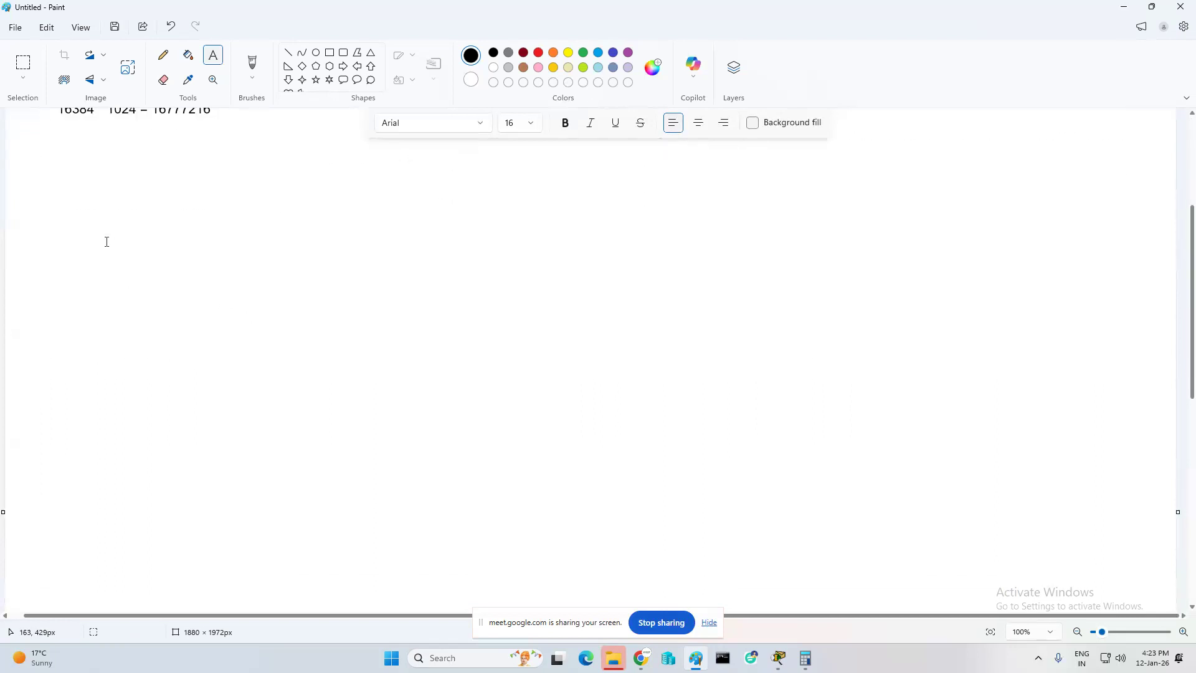
left_click_drag(80, 166, 310, 486)
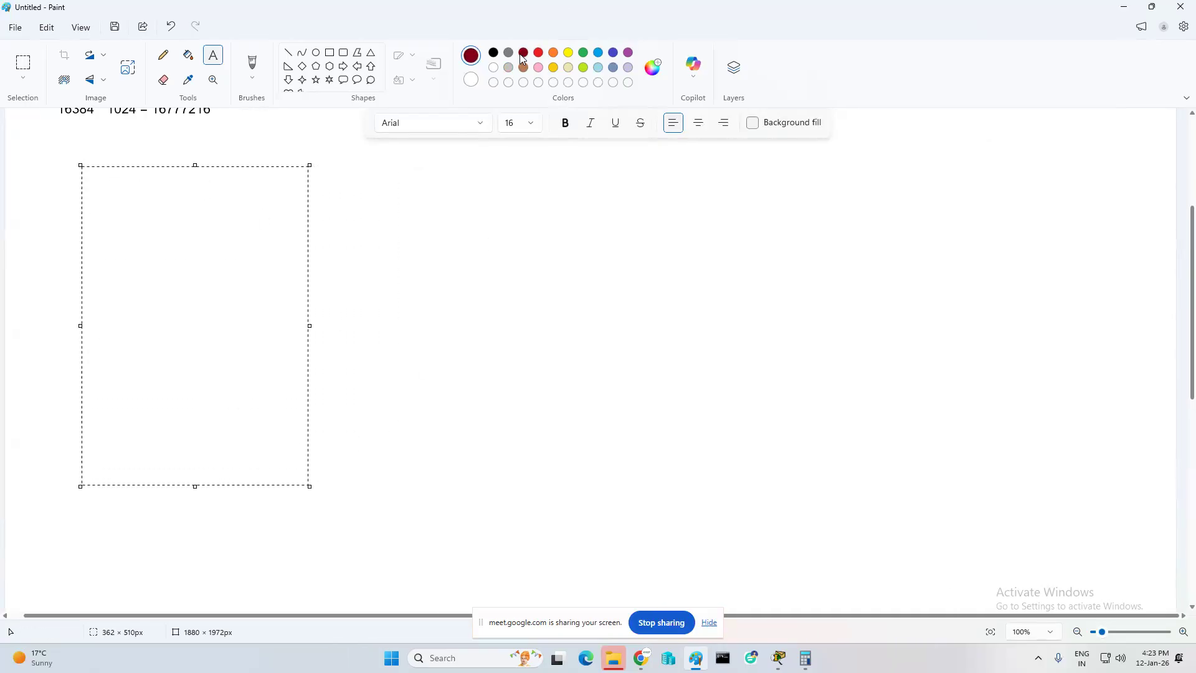
type("10.0.0.0 to 1")
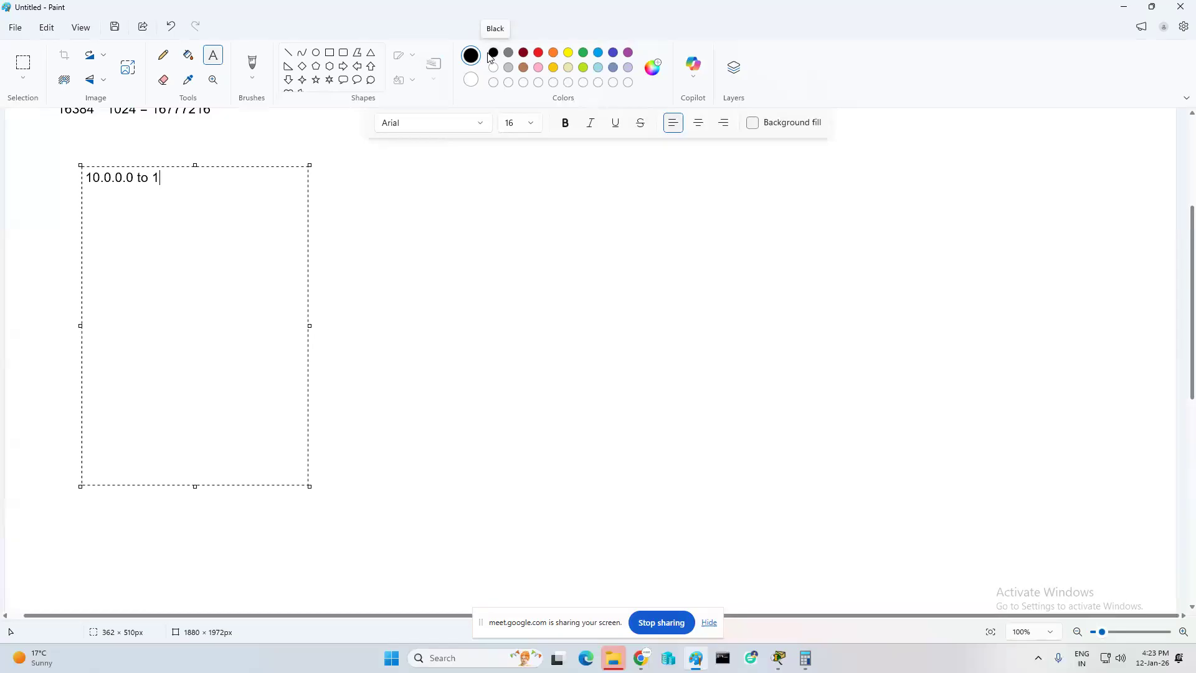
type("0")
key("BackSpace")
key("BackSpace")
key("BackSpace")
key("BackSpace")
key("BackSpace")
type("10.0.0.1 10.0.0.2")
key("Return")
type("10.0.0.255 ")
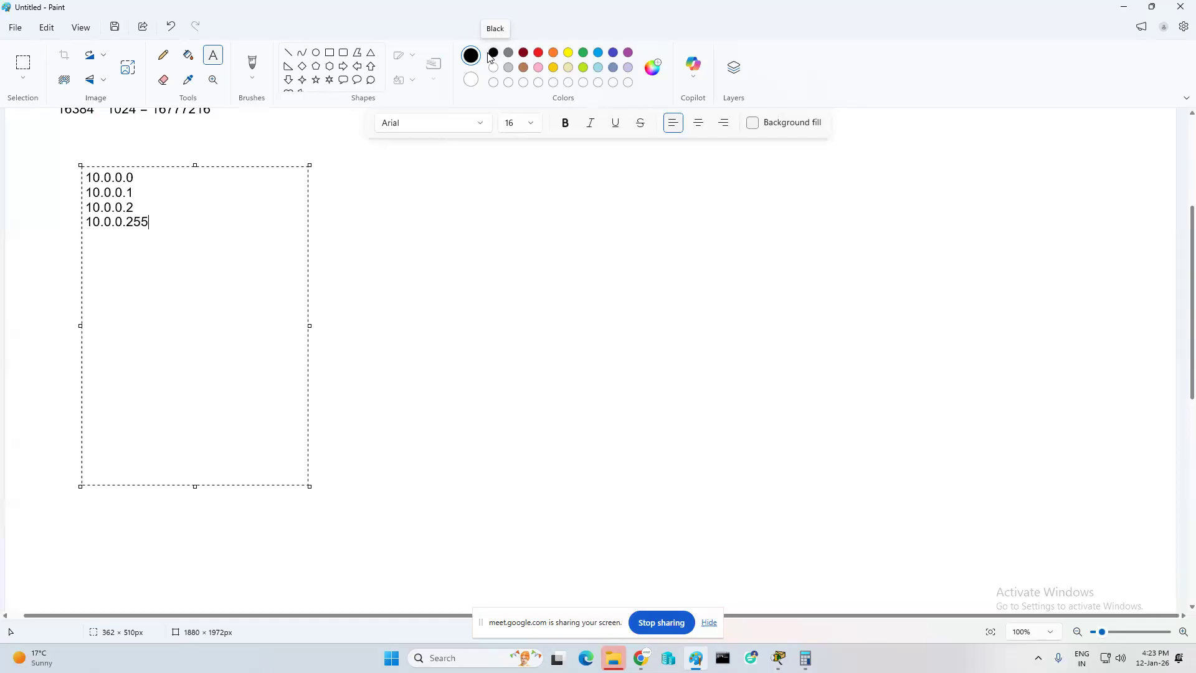
- Continue the address list with the lines 10.0.1.0, 10.0.1.1, 10.0.1.254 and 10.0.1.255
type("10.0.1.0")
key("Return")
type("10.0.2.")
key("BackSpace")
key("BackSpace")
type("1.1")
key("Return")
type("10.0.1.254 10.")
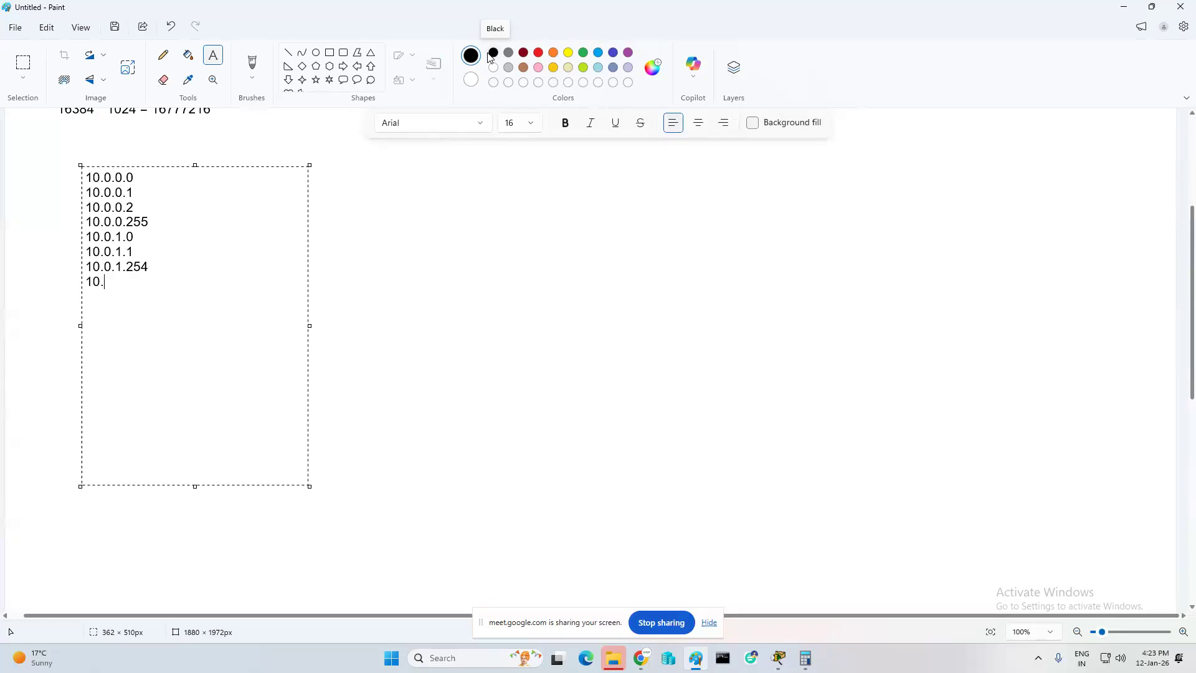
type("0.1.255")
- After a blank line, add the second address group: 10.0.2.0, 10.0.2.1, 10.0.2.254 and 10.0.2.255
type("10.0")
type(".2.0")
key("Return")
type("10.0.2.1")
key("Return")
type("10.0.2.")
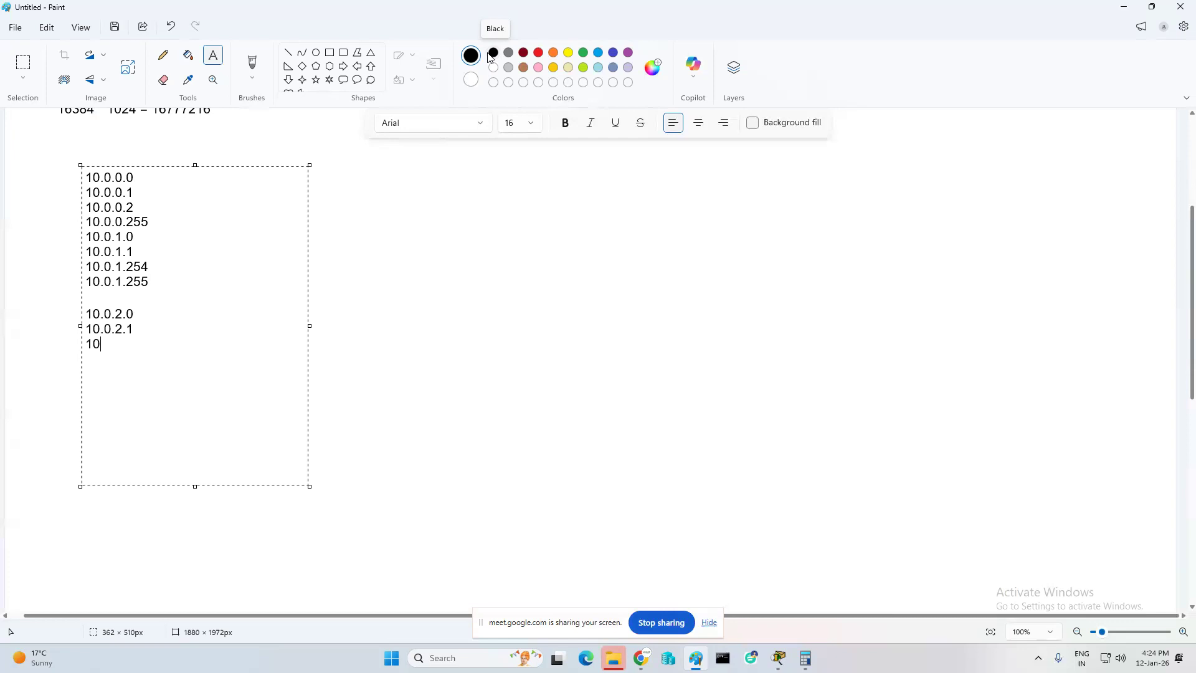
type("254 ")
type("10.0.2.2")
type("5")
type("5")
key("Return")
- Add a third address group after a blank line: 10.0.3.0, 10.0.3.1, 10.0.3.125, 10.0.3.126 and 10.0.3.127
type("10.0.")
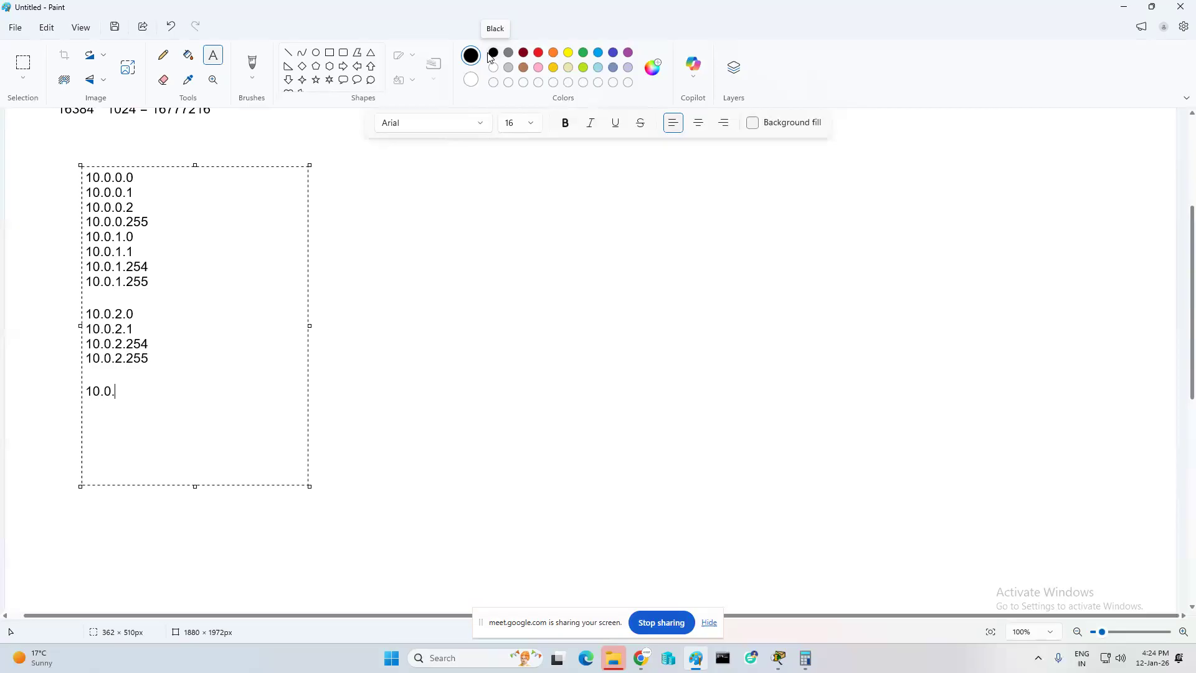
type("3.0")
key("Return")
type("10.0.3.1")
key("Return")
type("10.0.3.125")
key("Return")
type("10.0.3.126")
key("Return")
type("10.0.3.1")
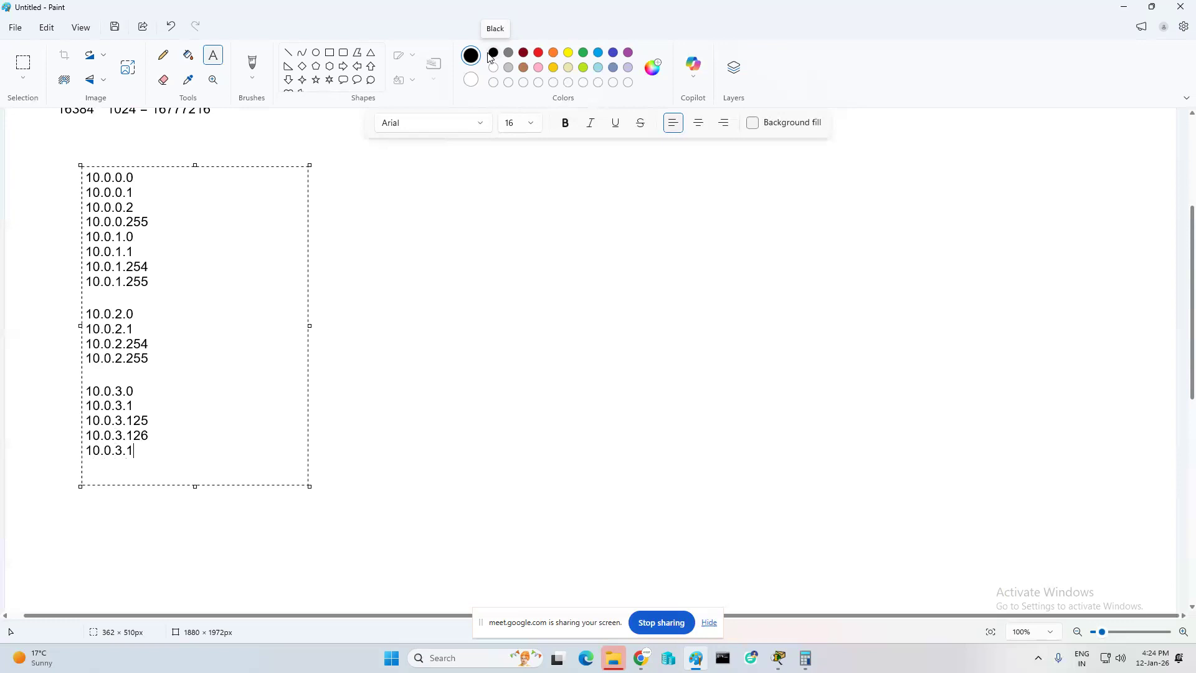
type("27")
key("Return")
key("Return")
- Add a fourth address group to the list: 10.0.3.128, 10.0.3.129, 10.0.3.190 and 10.0.3.191
type("10.0.0.")
key("BackSpace")
key("BackSpace")
type("3.128")
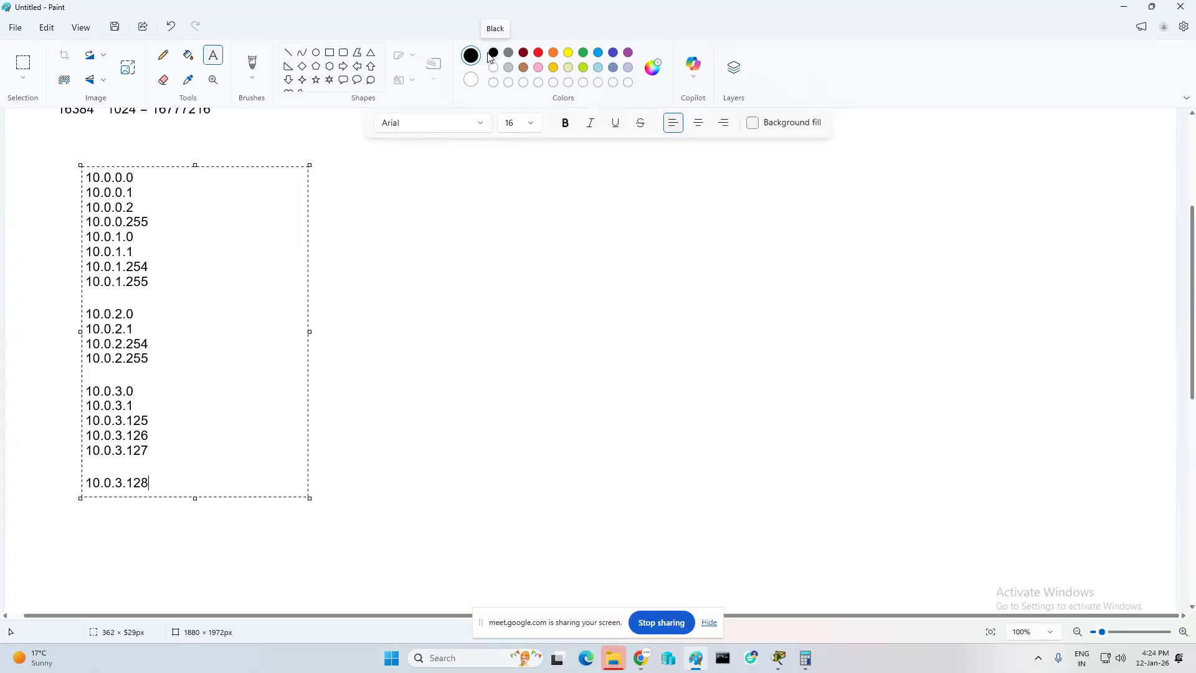
key("Return")
type("10.0.3.129")
key("Return")
type("10.0.")
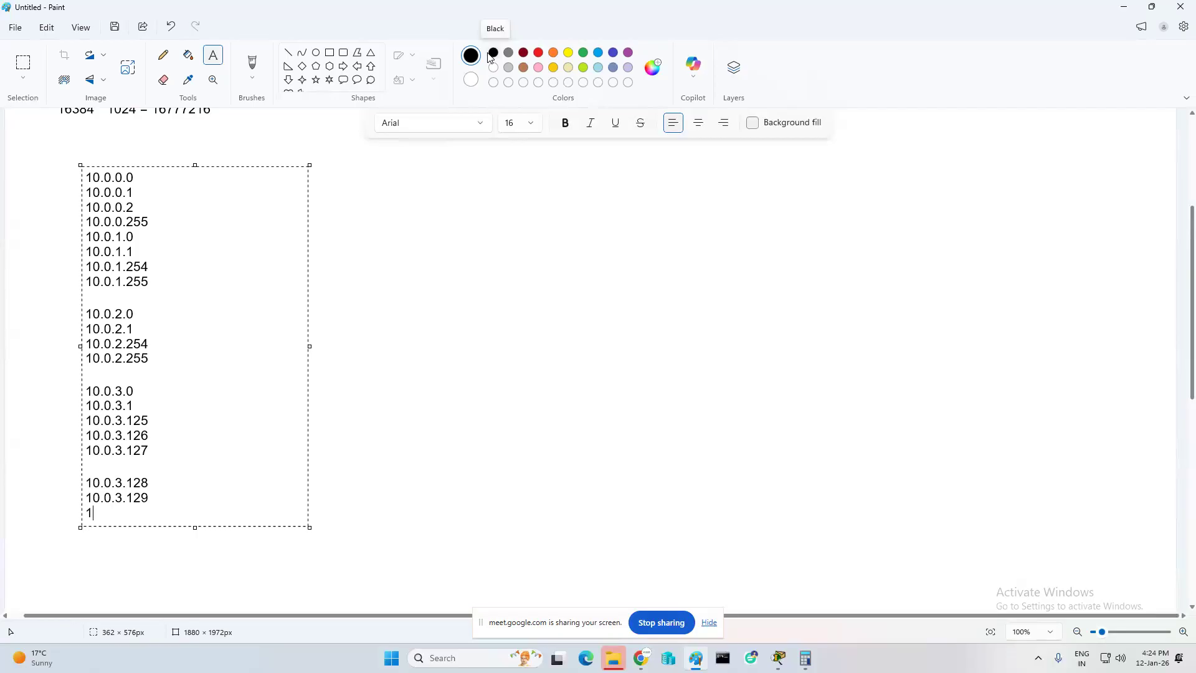
type("3.190")
key("Return")
type("10.0.0")
key("BackSpace")
type("3.191")
key("Return")
key("Return")
- Finish the list with 10.0.3.192, 10.0.3.193 and 10.0.3.255, and move the block up closer to the verification product
type("10.0.")
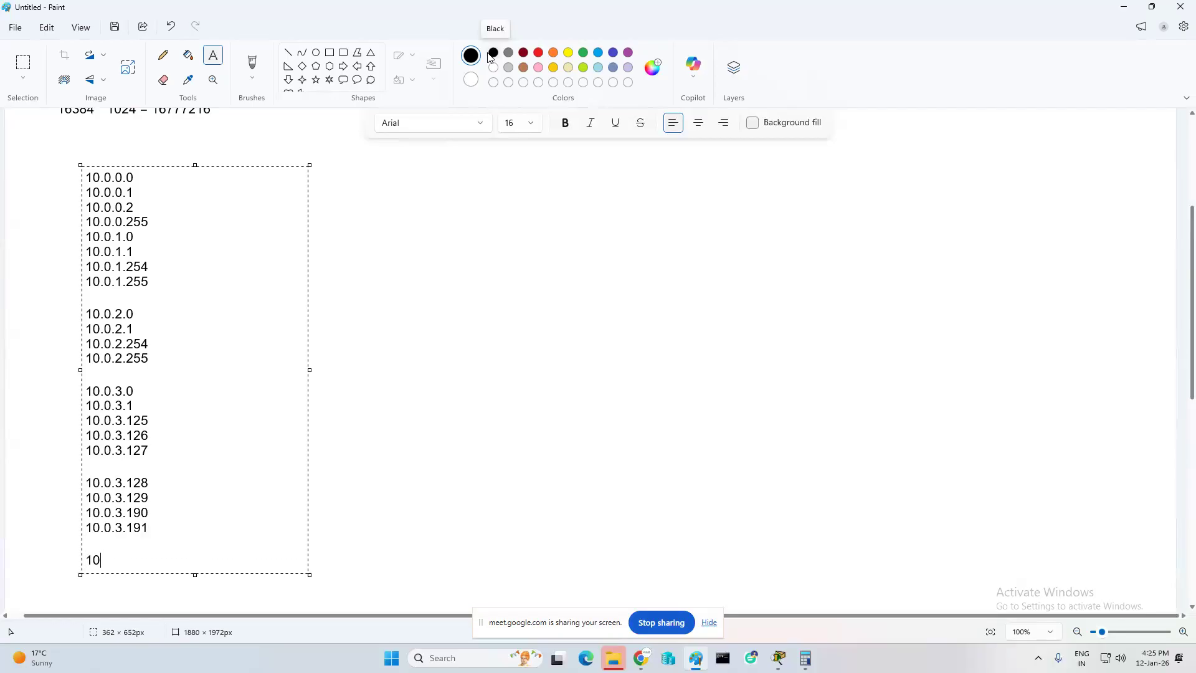
type("3.192")
key("Return")
type("10.0.0.")
key("BackSpace")
key("BackSpace")
type("3.193")
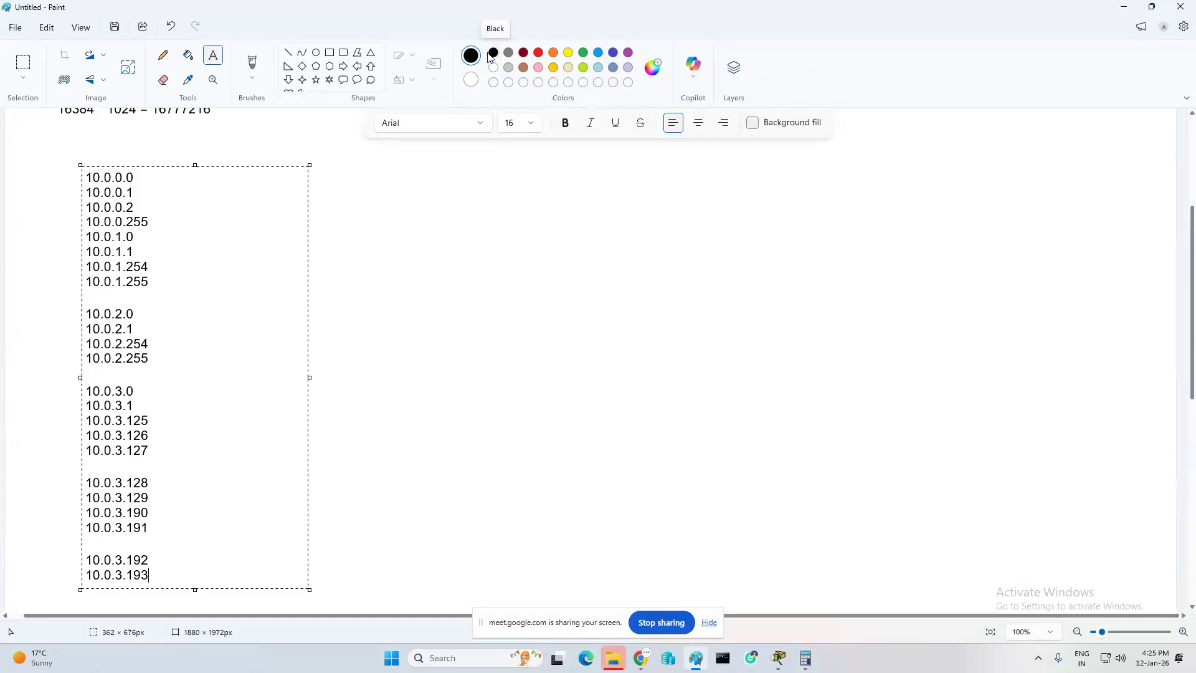
key("Return")
type("10.0.3.255")
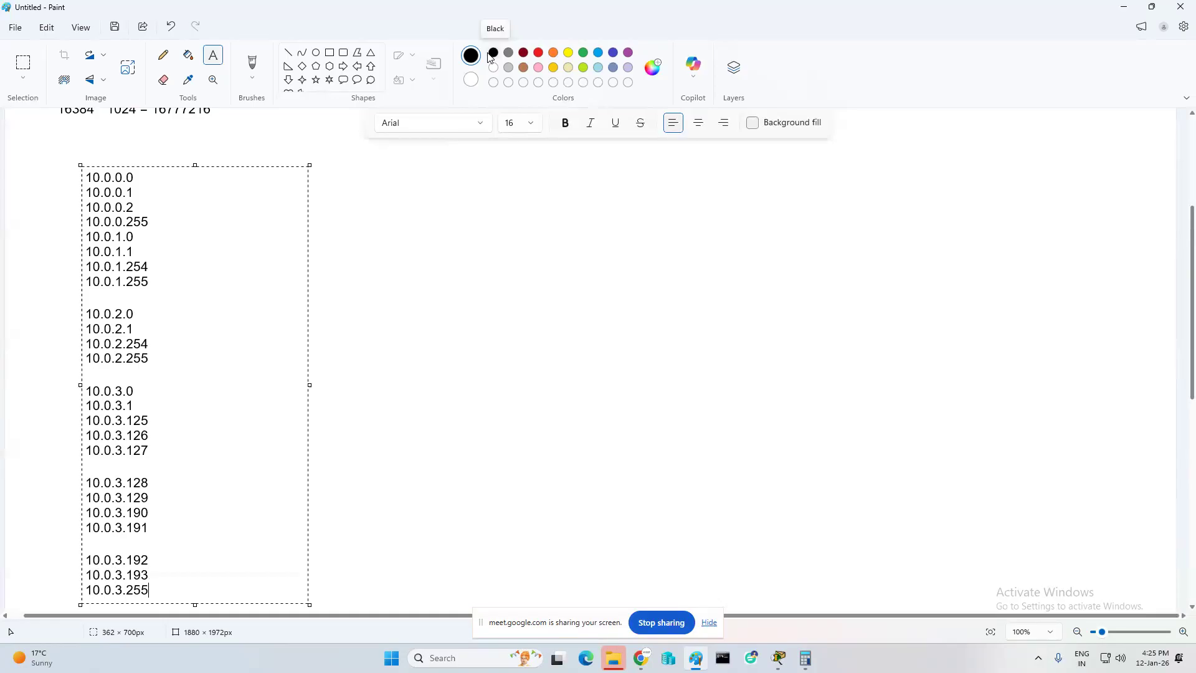
left_click_drag(137, 167, 137, 141)
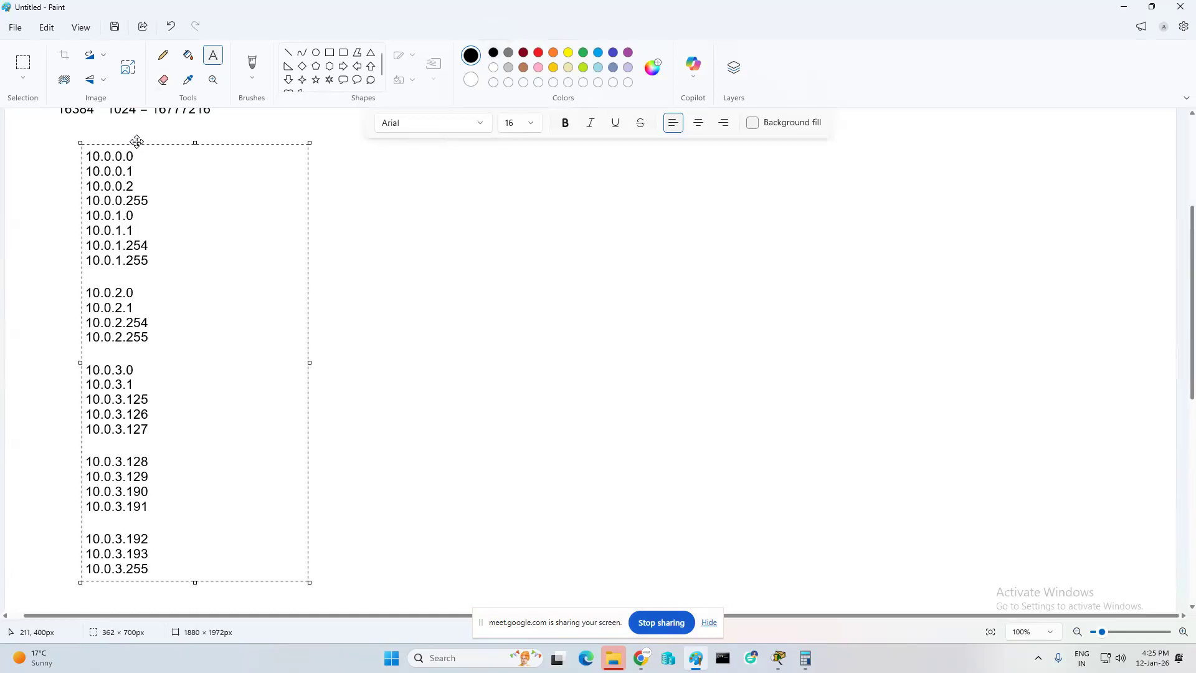
left_click(77, 155)
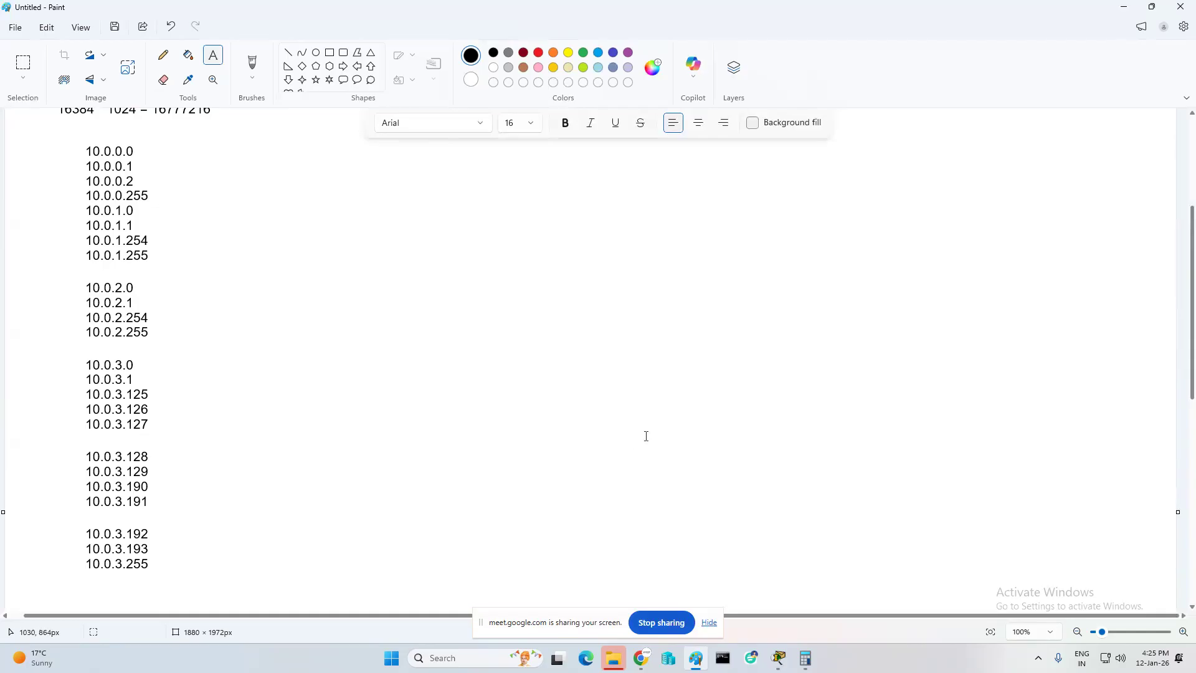
- Below the LAN notes, start a prefix-size text list with "/20 --- 4096", "/21 --- 2048" and "/22 --- 1024"
scroll(617, 412, "up", 1)
scroll(591, 381, "up", 2)
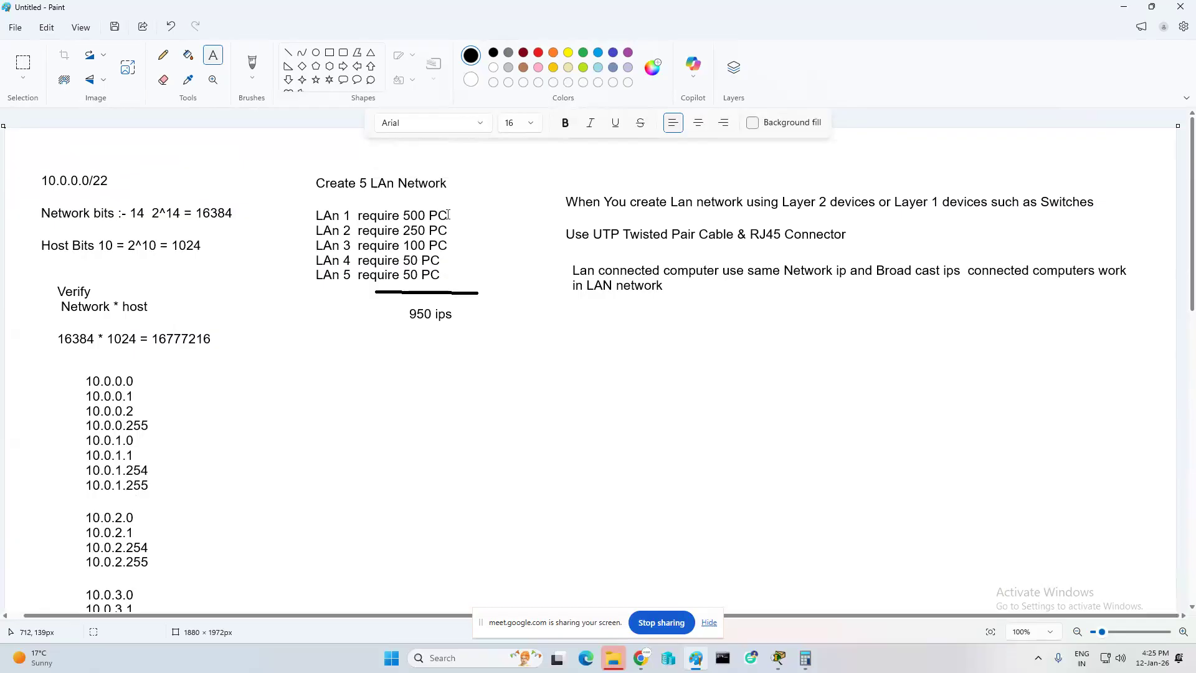
left_click(643, 320)
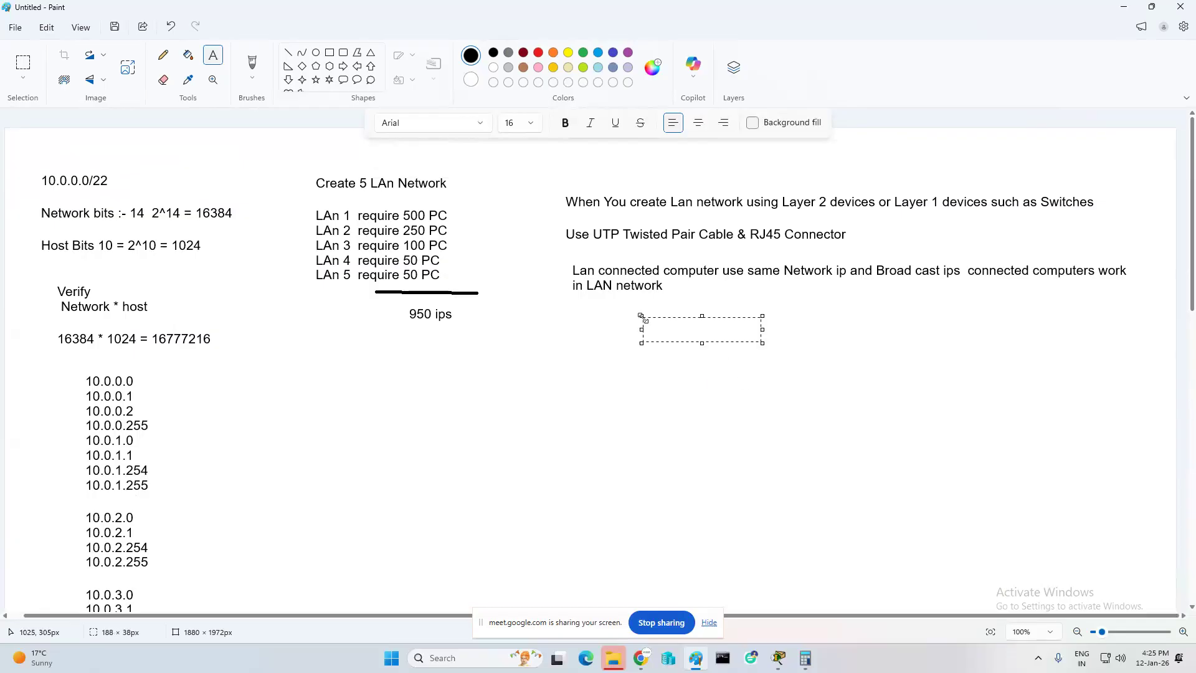
left_click(849, 296)
left_click(846, 309)
type("/")
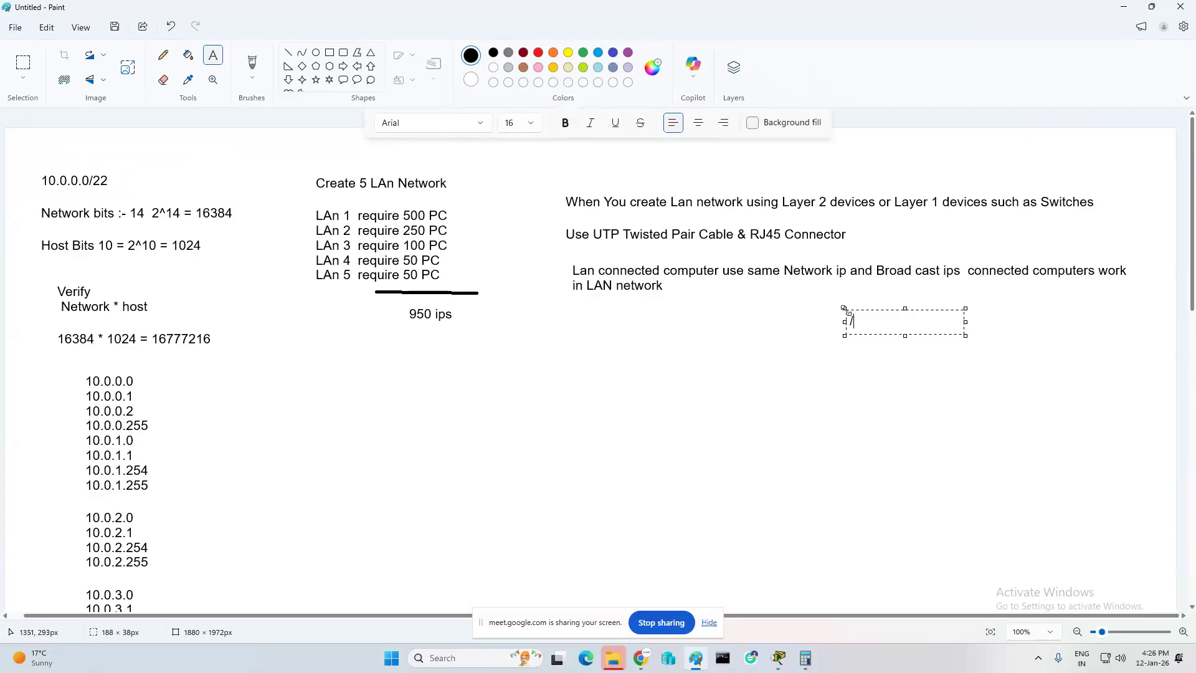
type("20 --- 4096")
key("Return")
type("/21 --- 2048")
key("Return")
type("/22 ---")
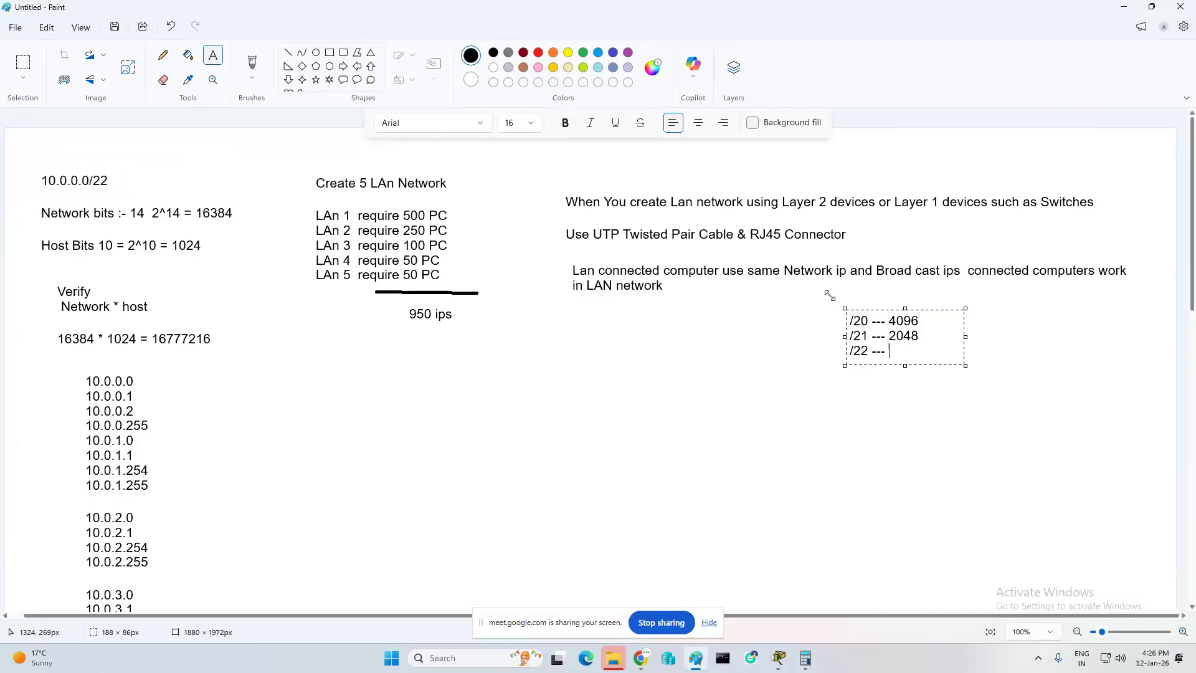
type(" 124")
key("BackSpace")
key("BackSpace")
type("024 ")
- Extend the prefix-size list with "/23 -- 512", "/24 --- 256", "/25--- 128" and "/26 --- 64"
type("/23")
type(" -- ")
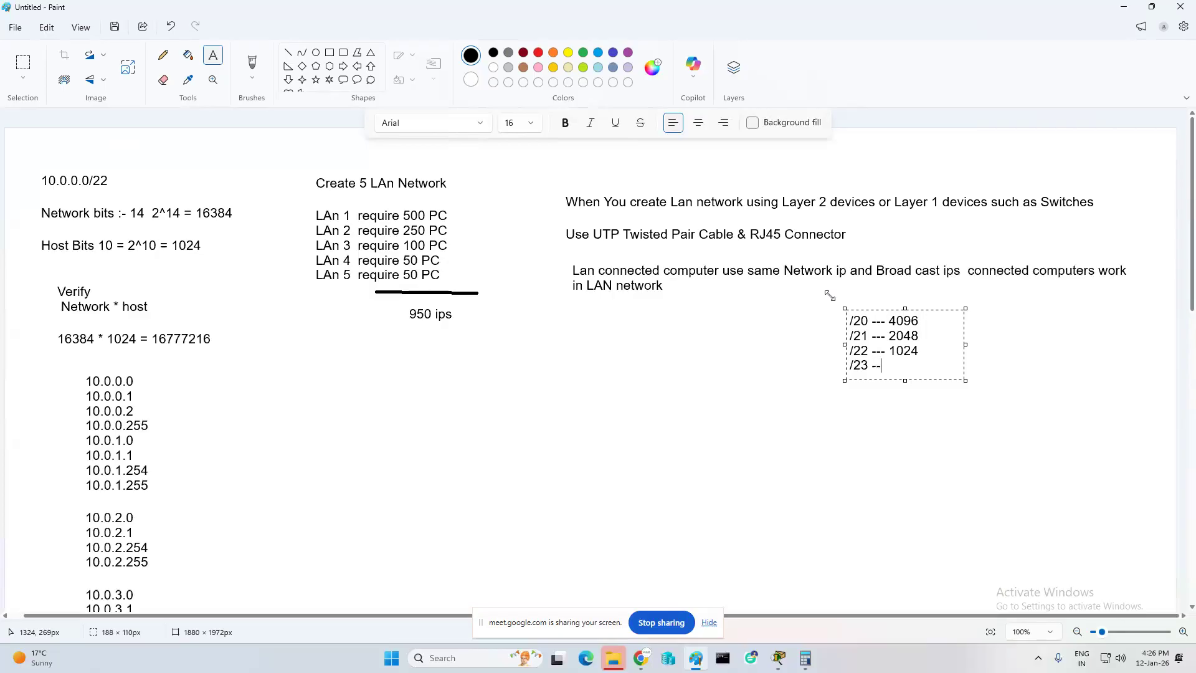
type("512")
key("Return")
type("/24 --- 256")
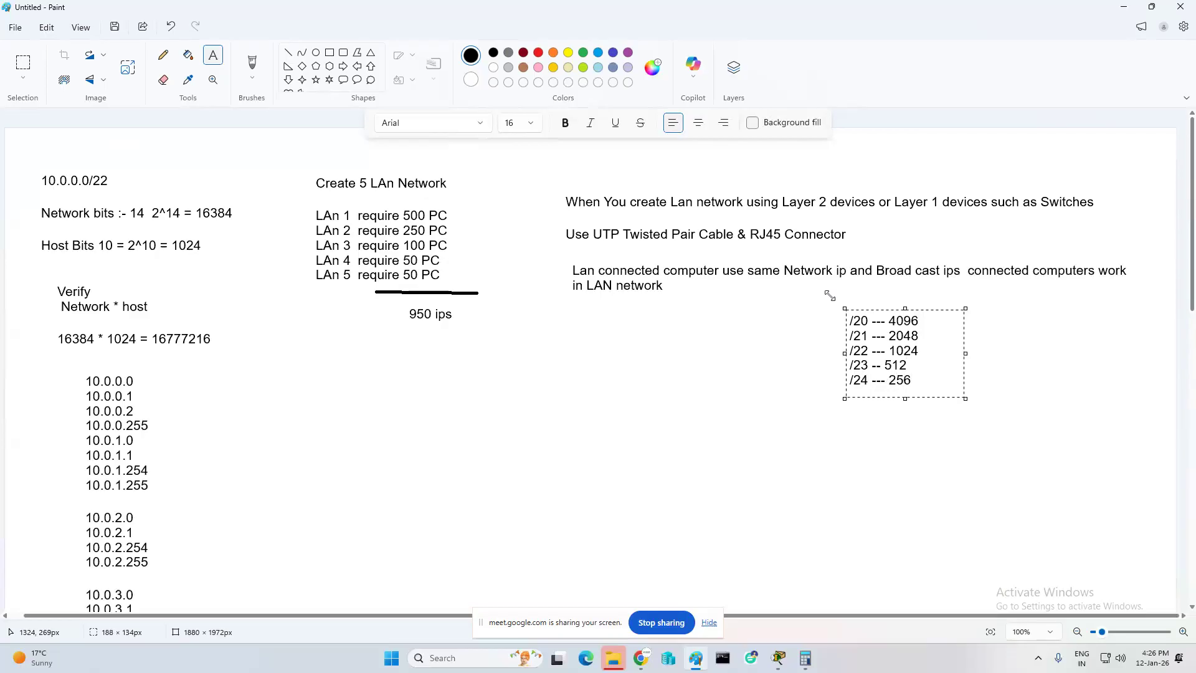
key("Return")
type("/25--- 128")
key("Return")
type("/2")
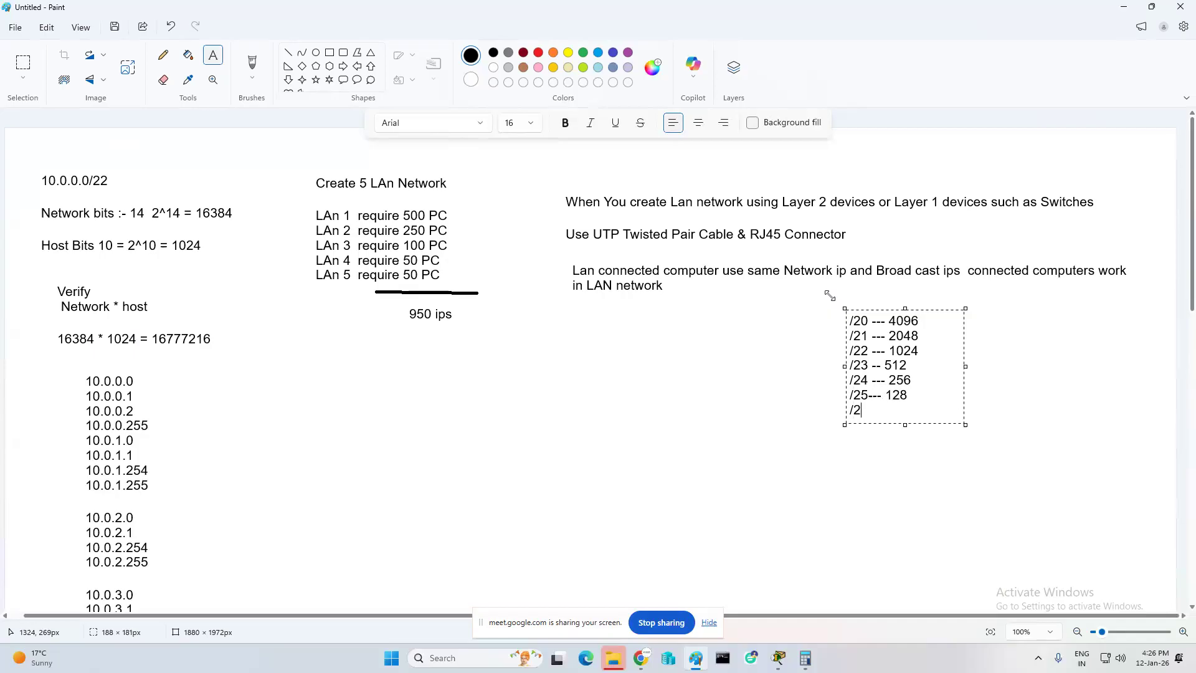
type("6 --- 64")
key("Return")
- Complete the prefix-size list with "/27--- 32", "/28---16", "/29 -- 8" and "/30 --4"
type("/27-")
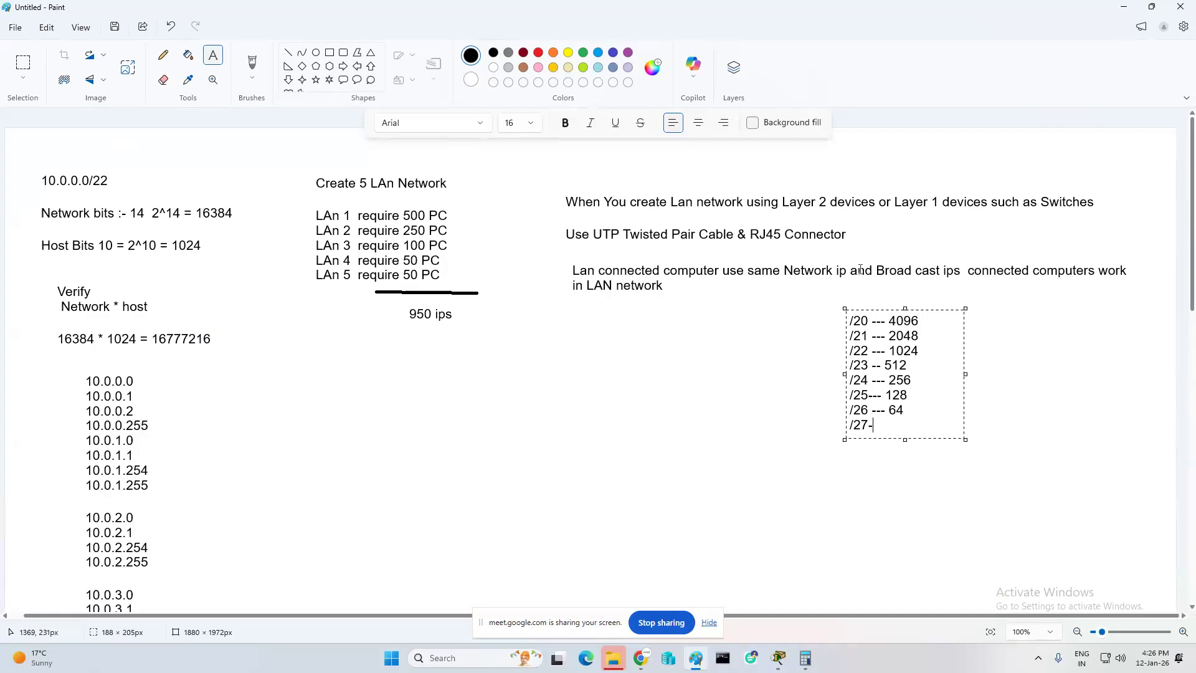
type("-- 32")
key("Return")
type("/28---1")
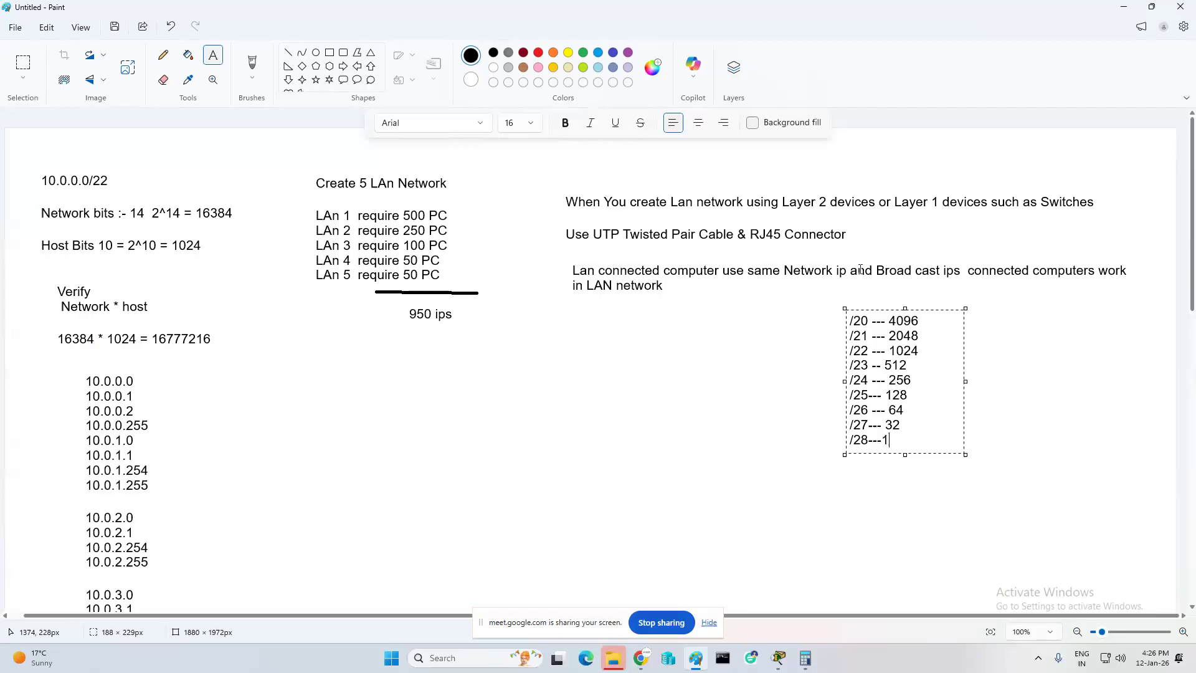
type("6")
key("Return")
type("/29 -- 8")
key("Return")
type("/30 ")
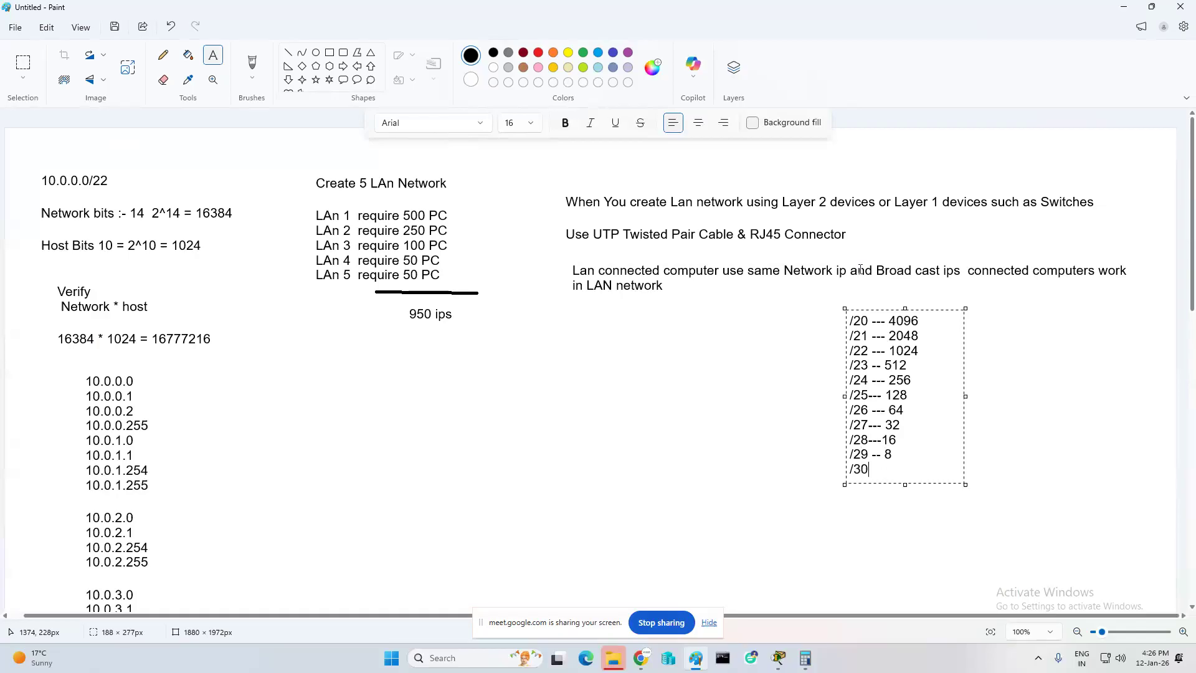
type("--4")
left_click(622, 412)
- Add the text "10.0.0.0/23" below the 950 ips total
scroll(622, 397, "down", 1)
scroll(469, 214, "up", 1)
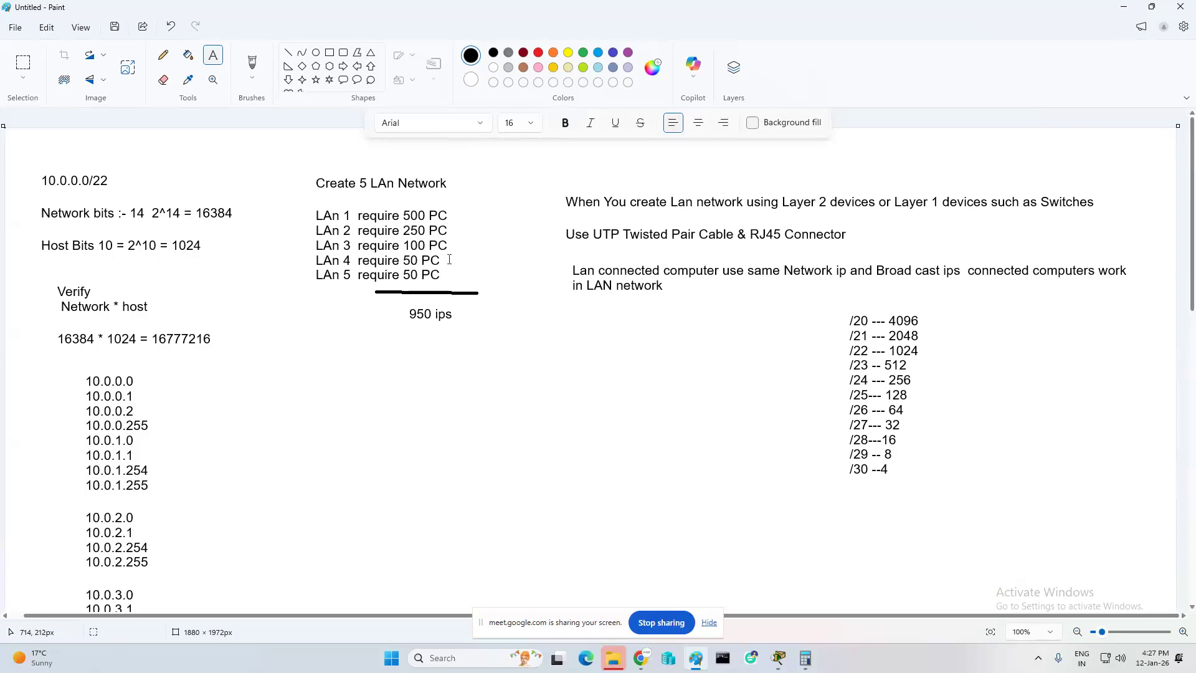
left_click(408, 353)
type("10.0.0.0/23")
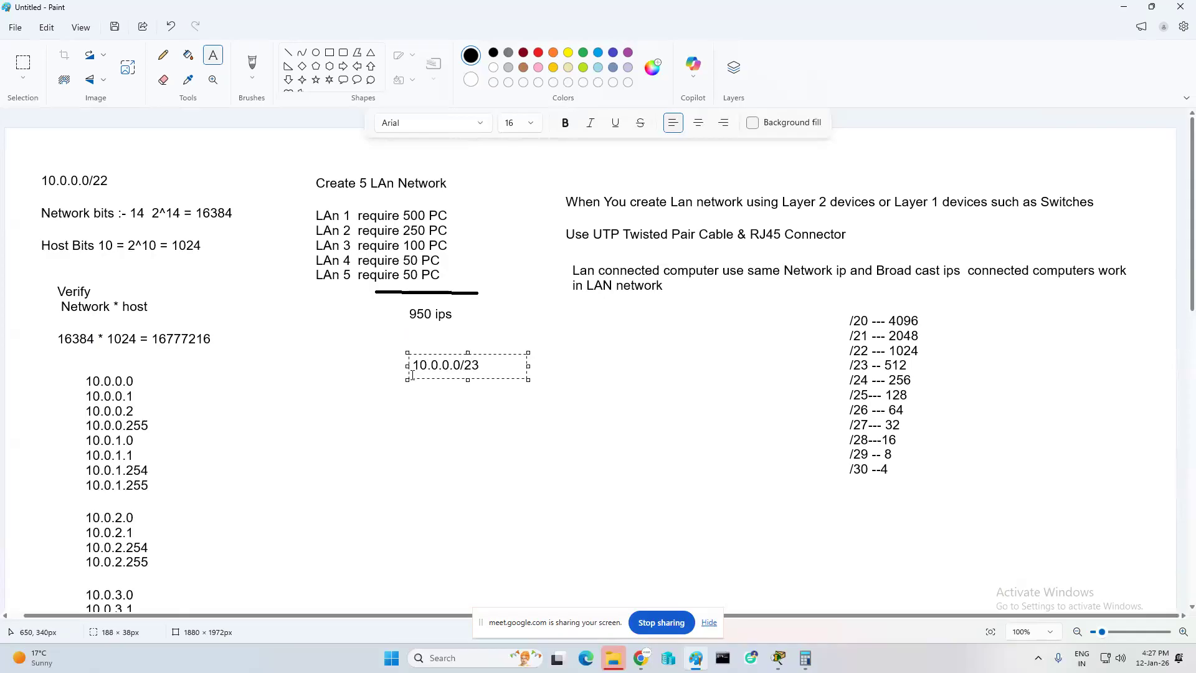
left_click(486, 454)
- Below 10.0.0.0/23, add a widened text block reading "Subnet mask 255.255.252.0"
left_click(454, 381)
type("Subnet mask")
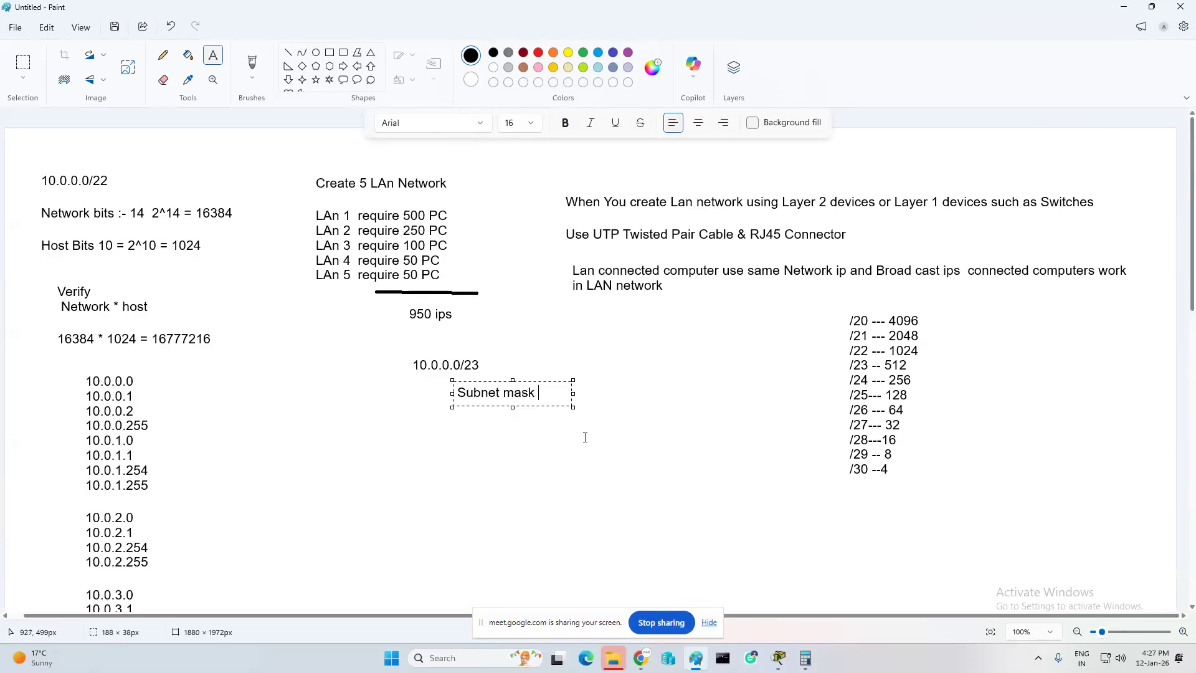
left_click_drag(574, 407, 798, 449)
type("255.255")
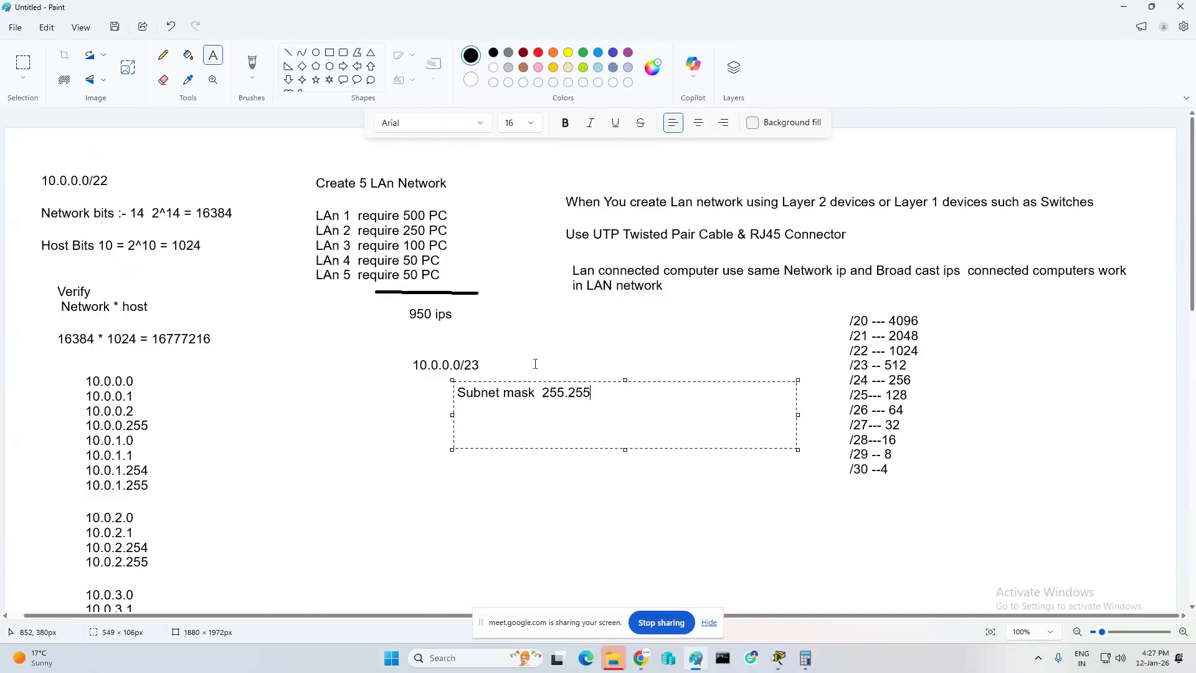
type("252")
key("BackSpace")
key("BackSpace")
key("BackSpace")
type("25")
key("BackSpace")
key("BackSpace")
type("252")
type(".0")
type(".0  ")
- Below the subnet mask, add the host line "Host :- 2^9 512 - 2 = 510" after a blank line
type("Host")
type(":-  2^9")
key("Return")
type("51")
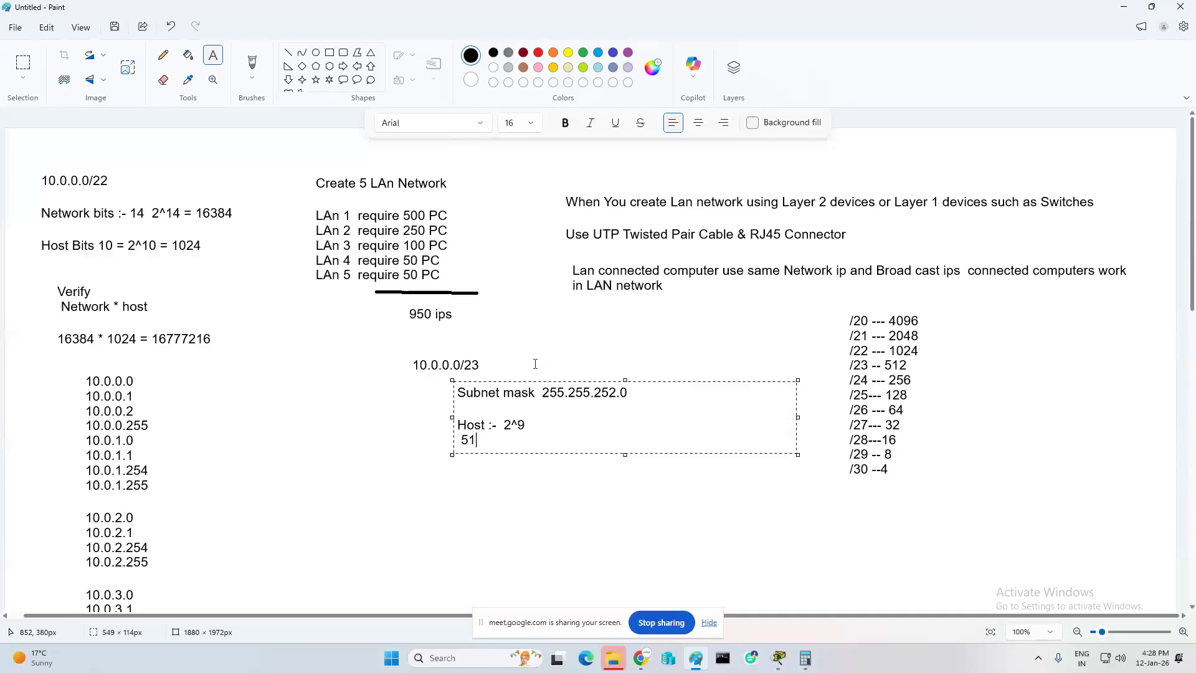
type("2")
key("BackSpace")
key("Right")
key("Right")
type("2 = 510")
left_click(546, 356)
- Draw small black down arrows beneath 512 and 510 in the host line
left_click(288, 79)
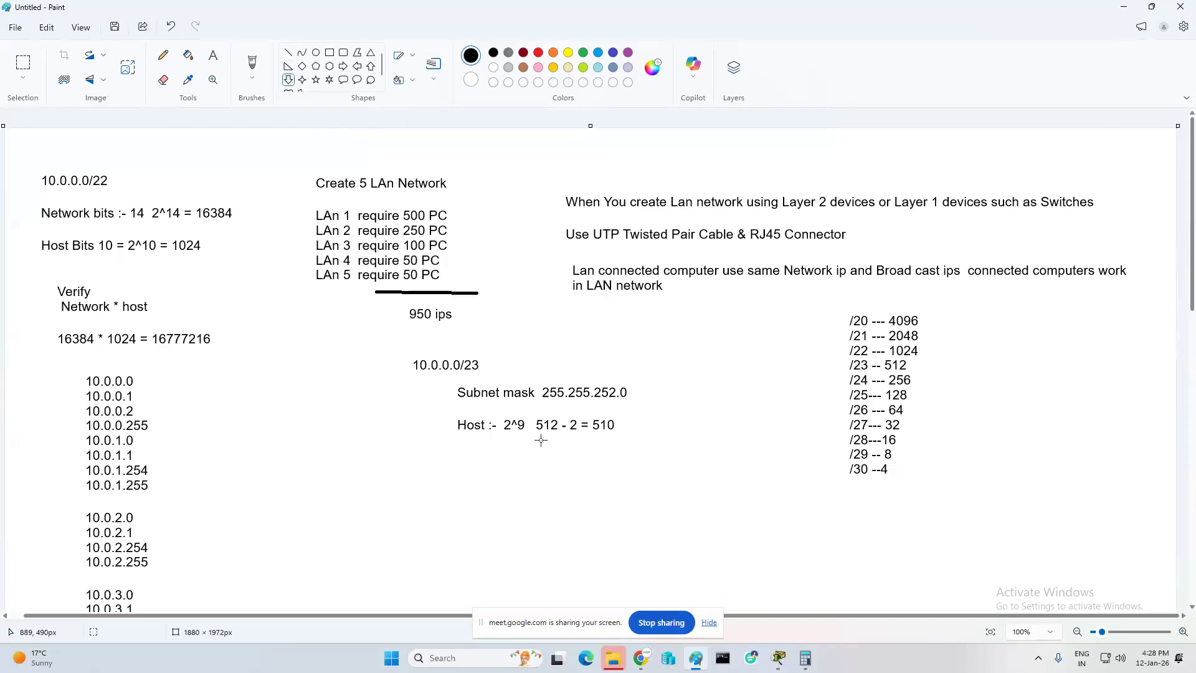
mouse_move(539, 438)
left_mouse_down()
mouse_move(559, 471)
mouse_move(554, 459)
mouse_move(614, 453)
left_mouse_up()
left_click(630, 264)
- Label the arrows in dark red text: "block size" under 512 and "valid ips" under 510
left_click(523, 53)
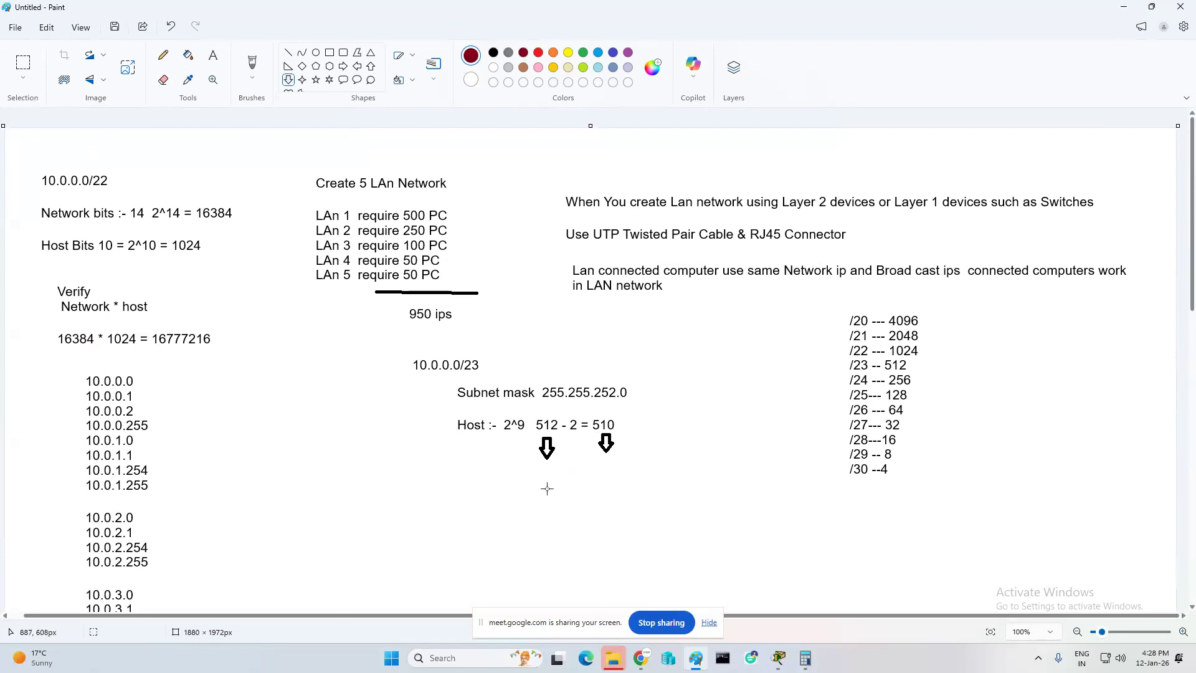
left_click(210, 64)
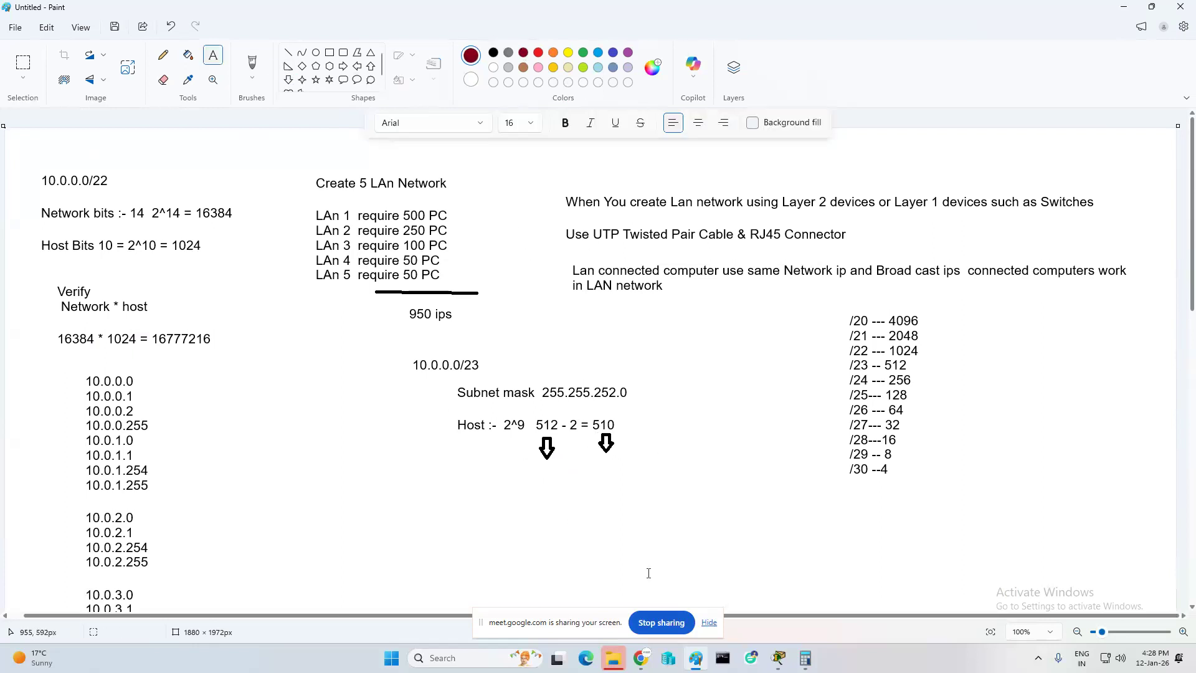
left_click(527, 460)
type("block size")
left_click(633, 505)
left_click(616, 458)
type("va")
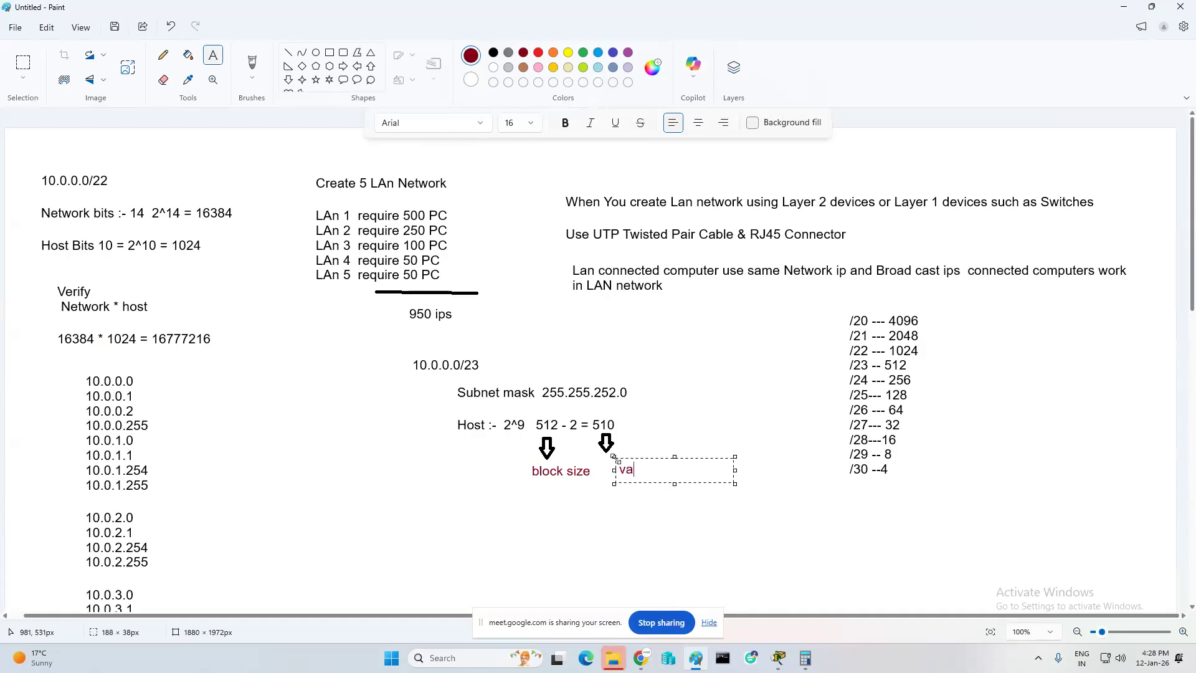
type("lid ips")
left_click(686, 525)
scroll(278, 350, "down", 1)
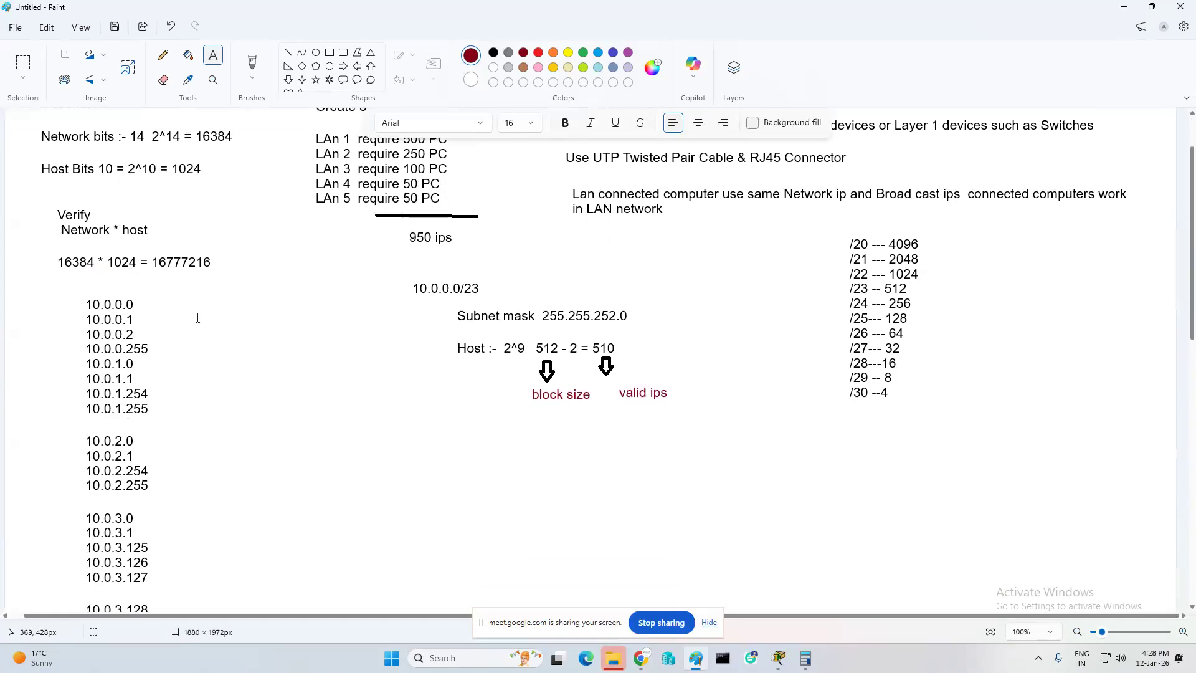
- Draw a dark red rounded rectangle around the address list from 10.0.0.0 to 10.0.1.255
left_click(343, 52)
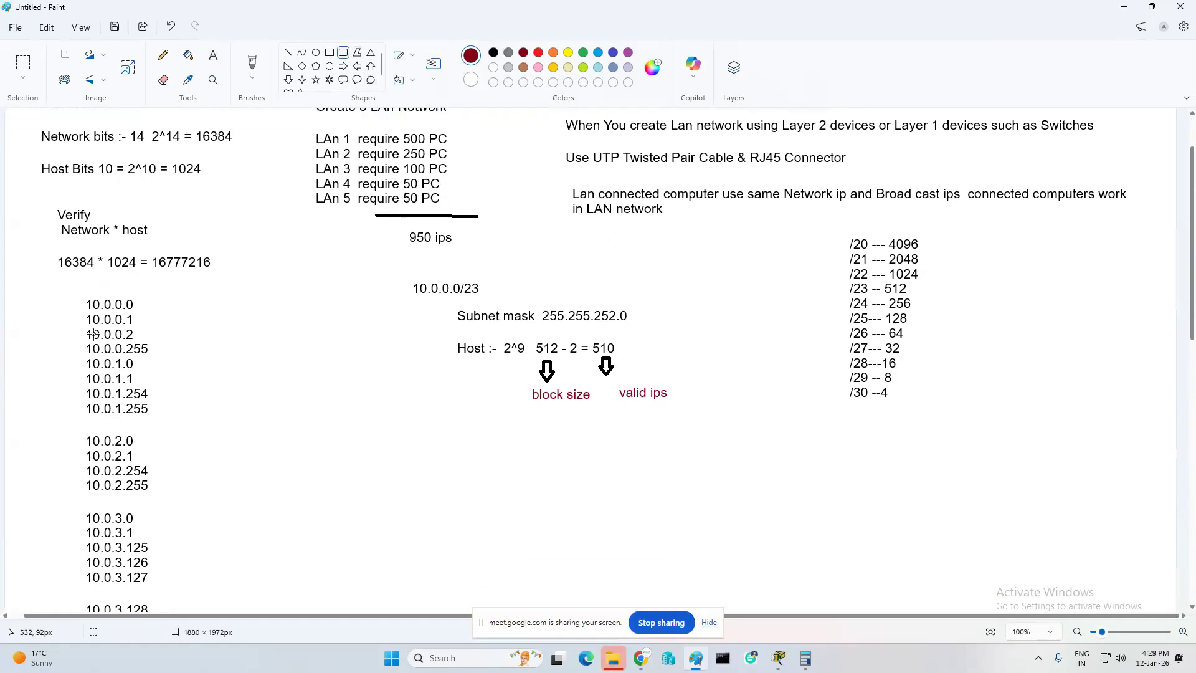
left_click_drag(74, 289, 172, 423)
left_click(341, 411)
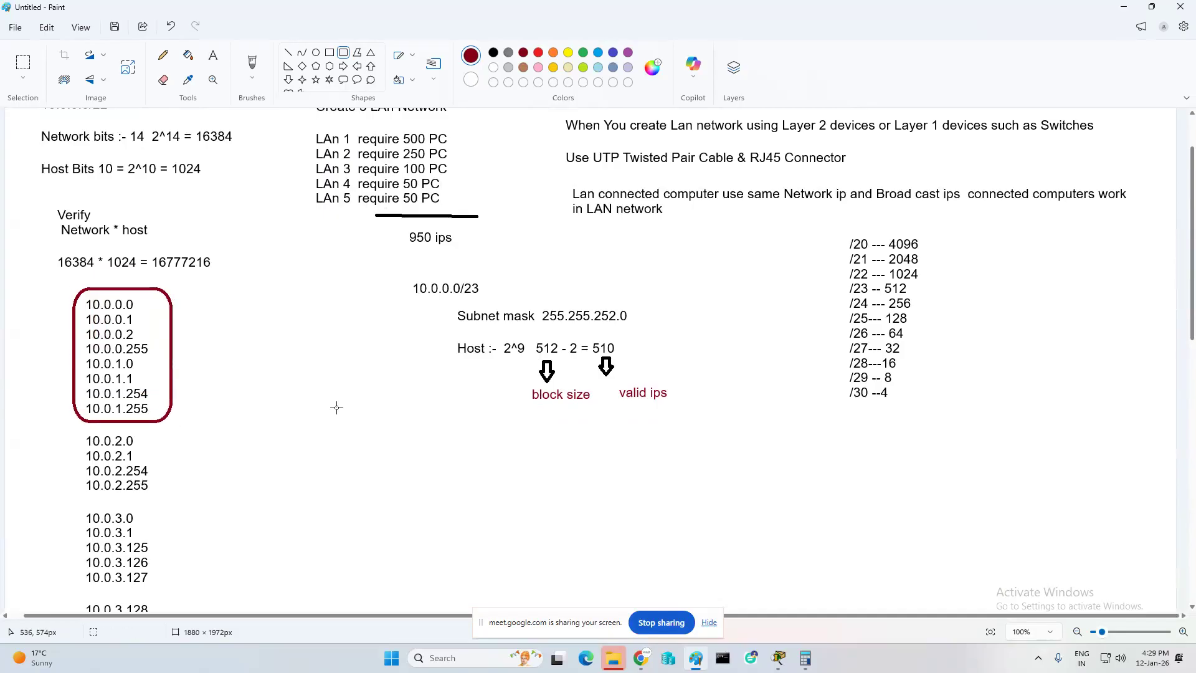
- Draw a dark red right arrow from the rounded frame and label it "LAN 1" in the same colour
left_click(343, 66)
left_click_drag(174, 311, 197, 323)
left_click(212, 55)
left_click(199, 307)
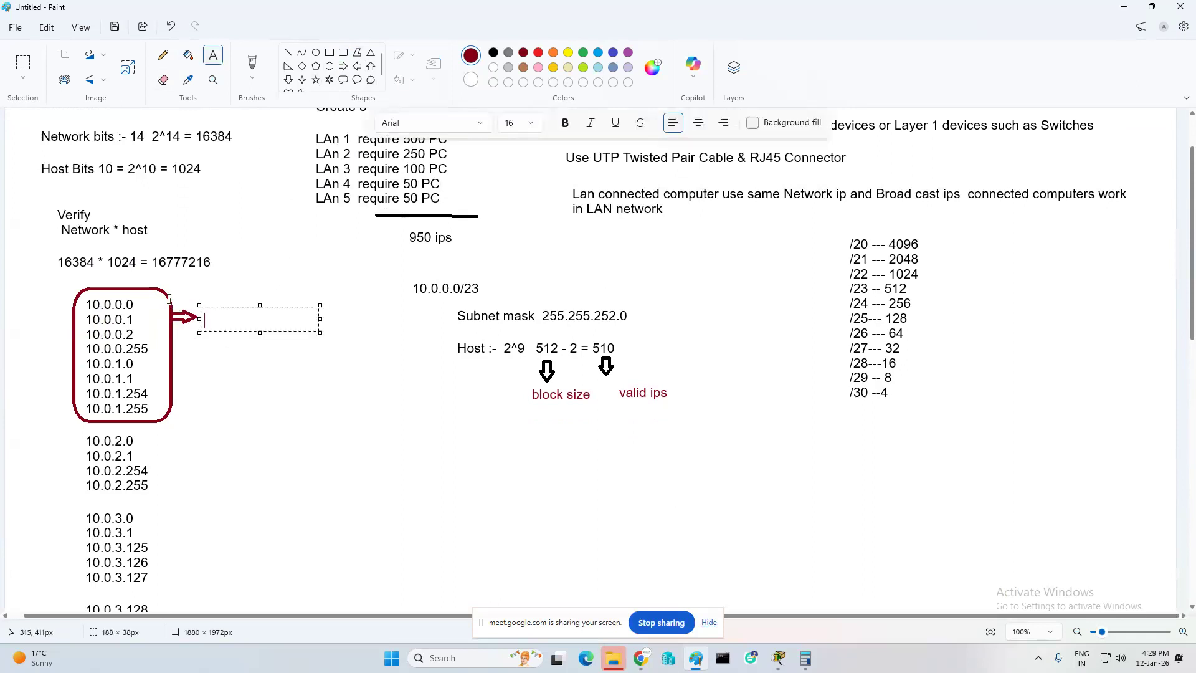
type("LAN 1")
left_click(352, 409)
- Draw green left-pointing arrows beside the addresses 10.0.0.0 and 10.0.1.255
left_click(357, 66)
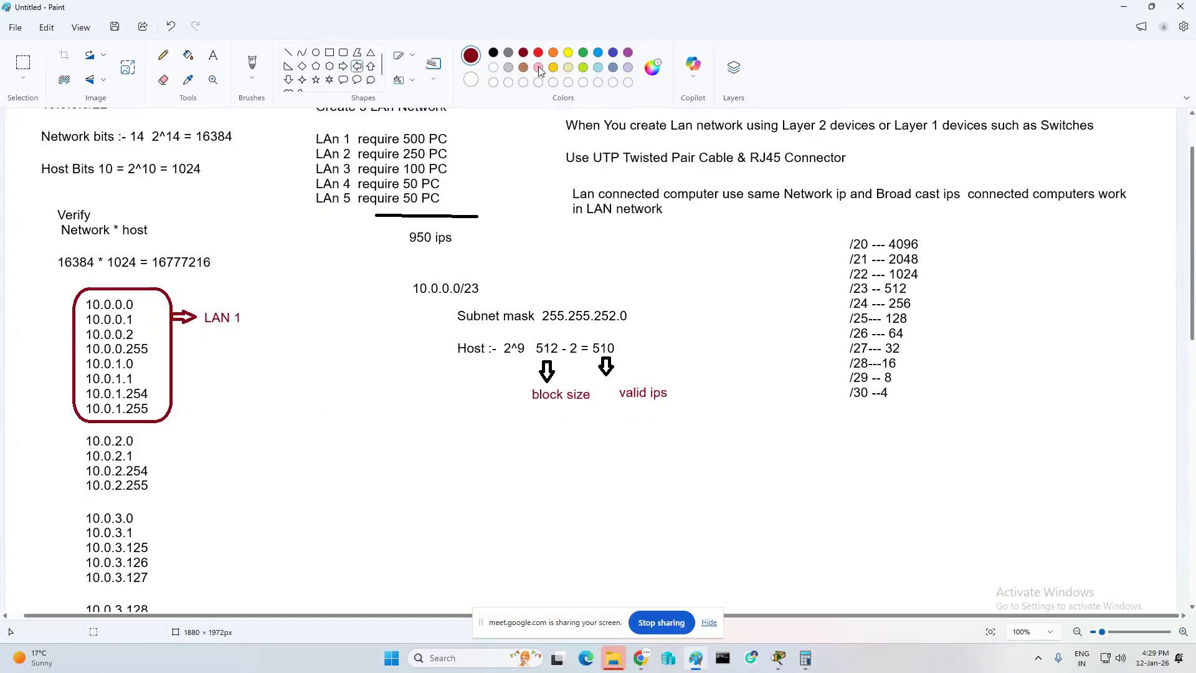
left_click(584, 53)
left_click_drag(76, 299, 52, 313)
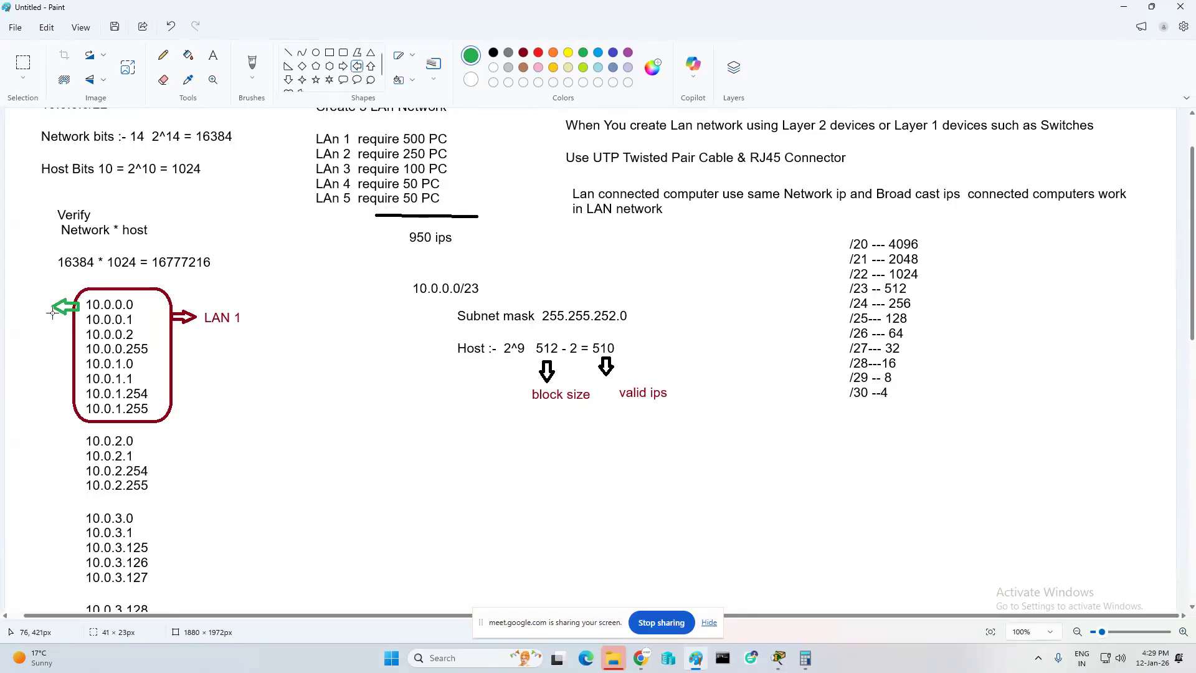
left_click_drag(78, 406, 61, 415)
- Label the green arrows in black text: "Network IP" at 10.0.0.0 and "Broad cast" at 10.0.1.255
left_click(213, 55)
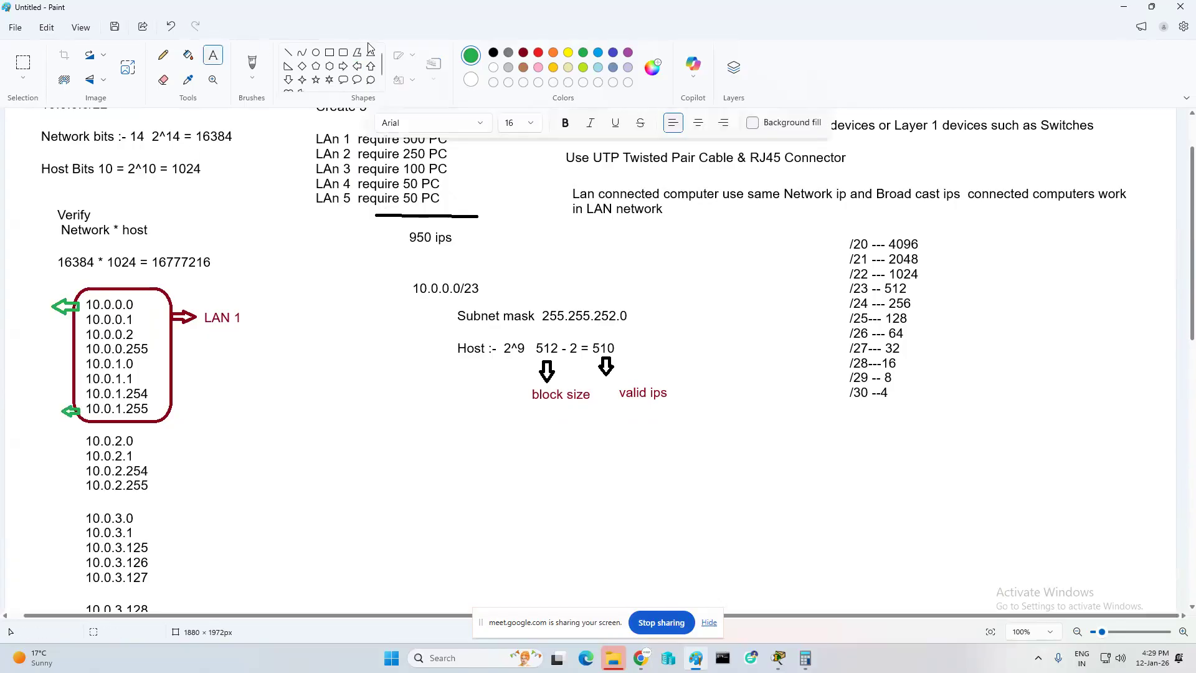
left_click(495, 53)
left_click(8, 303)
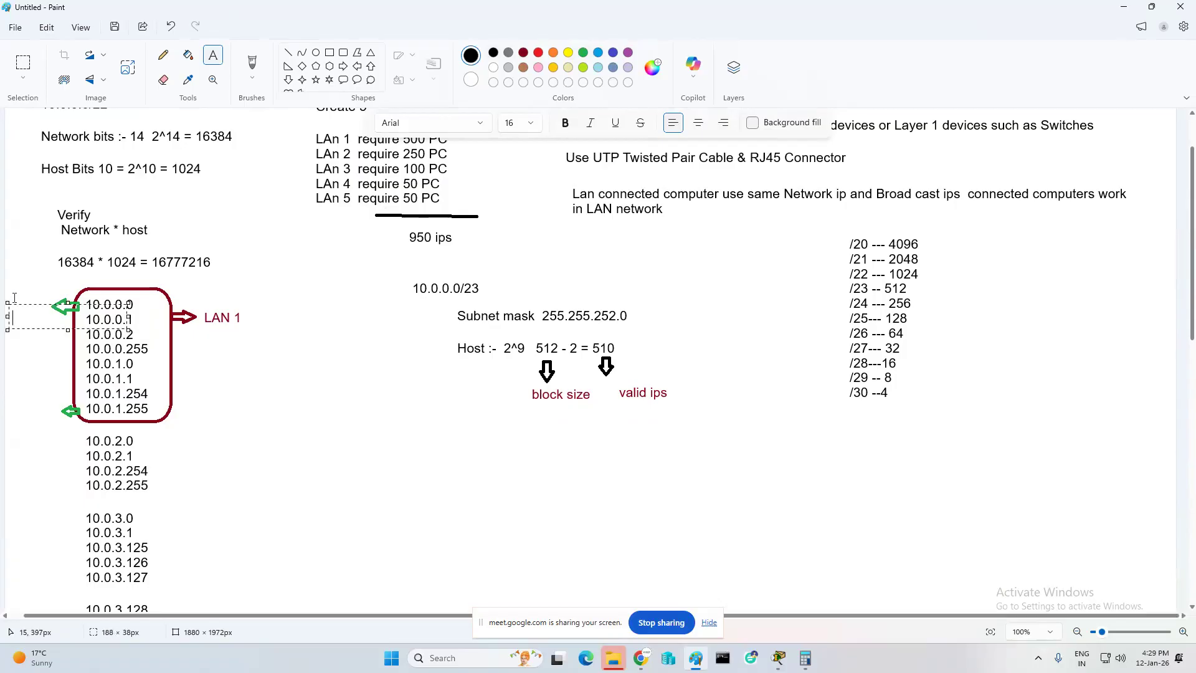
type("Network IP")
left_click(6, 400)
left_click(4, 397)
type("Broad")
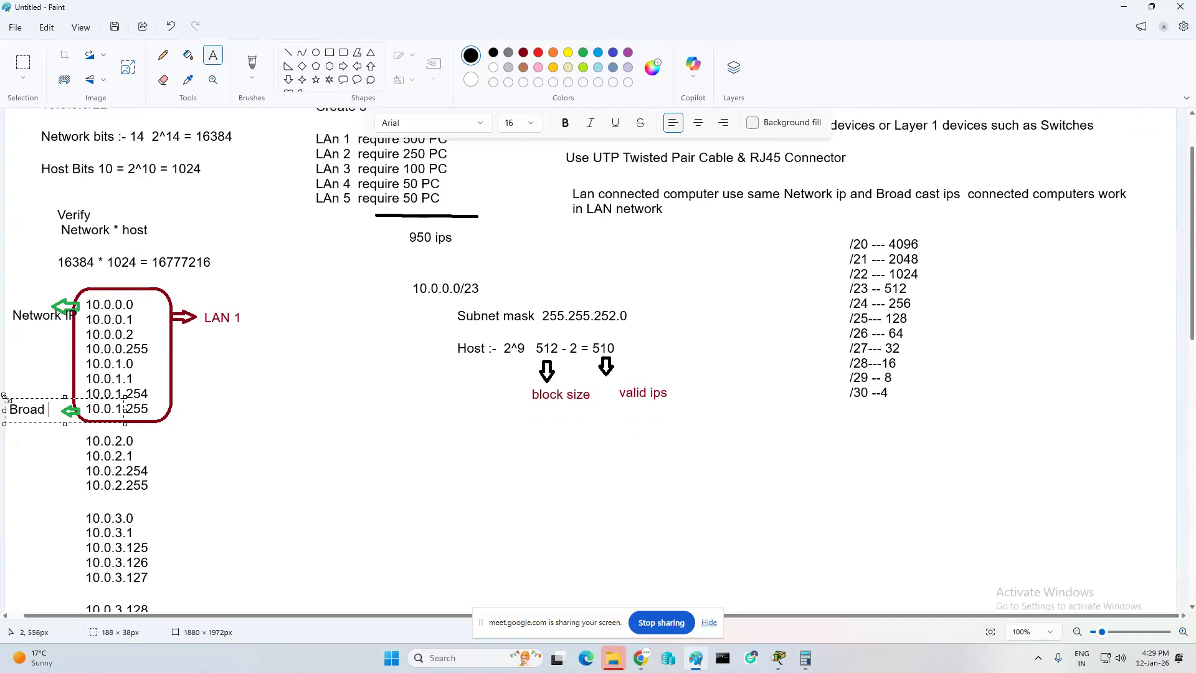
type(" cast")
left_click(325, 397)
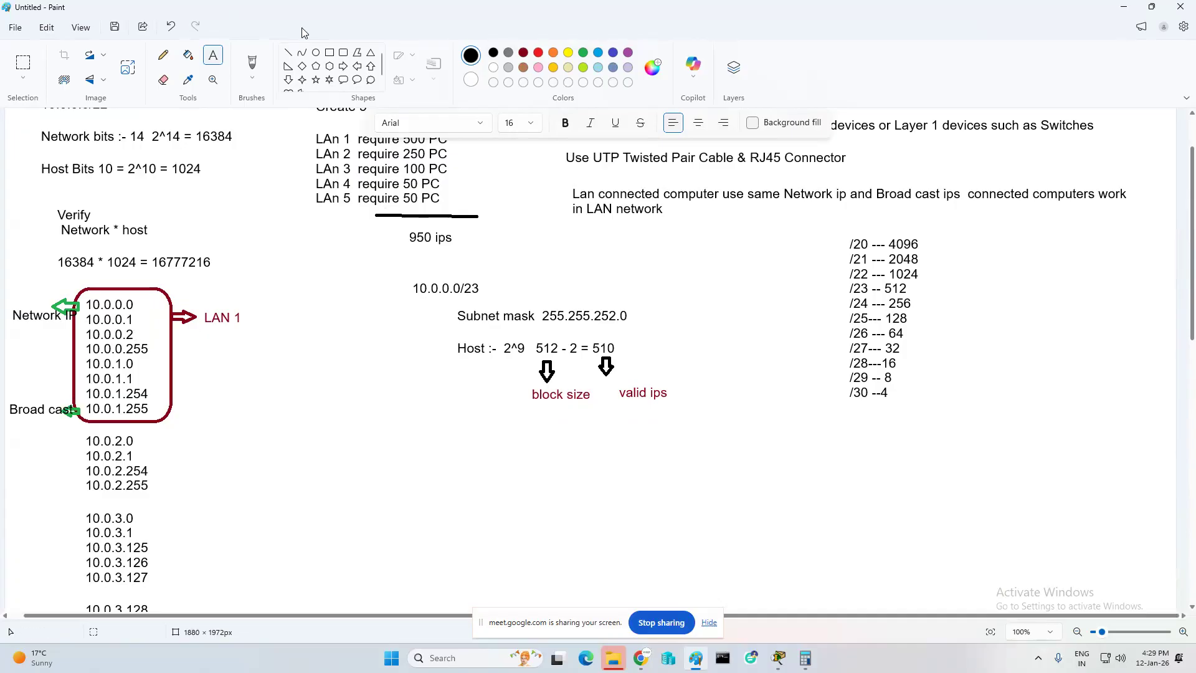
- Draw a blue rounded rectangle around the usable addresses from 10.0.0.1 to 10.0.1.254
left_click(343, 53)
left_click(599, 52)
left_click_drag(80, 311, 159, 402)
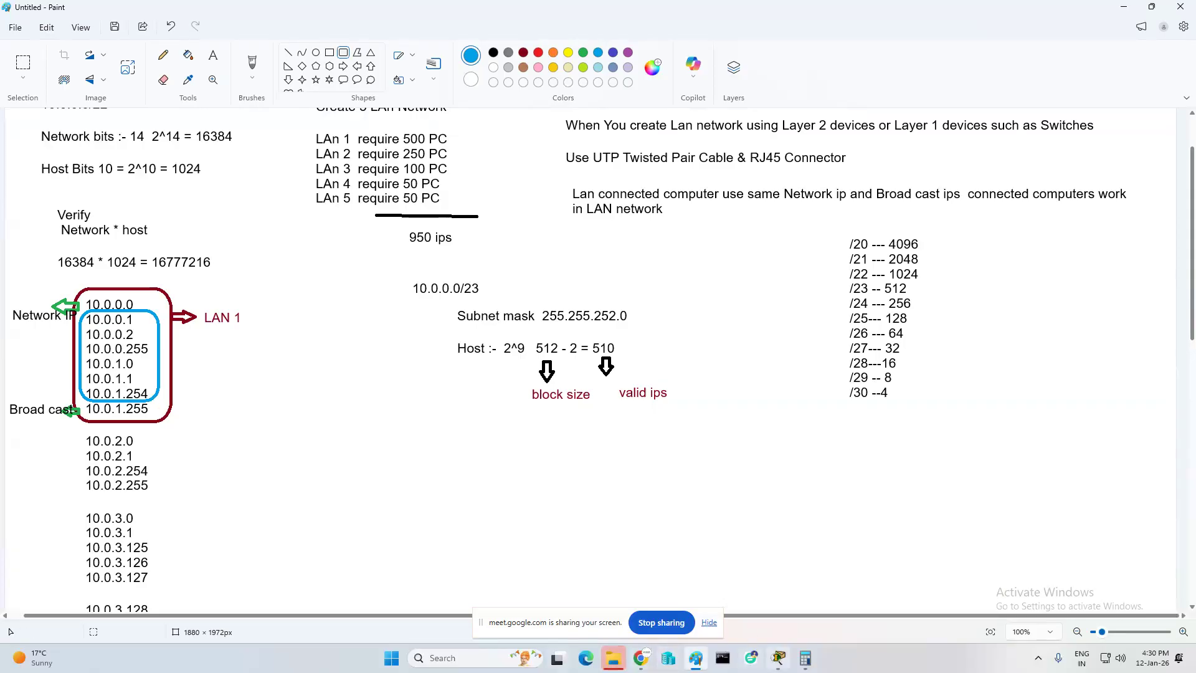
- Switch to Cisco Packet Tracer and place the note "10.0.0.0/23" above the switch inside the LAN 1 ellipse
left_click(778, 658)
left_click(1176, 77)
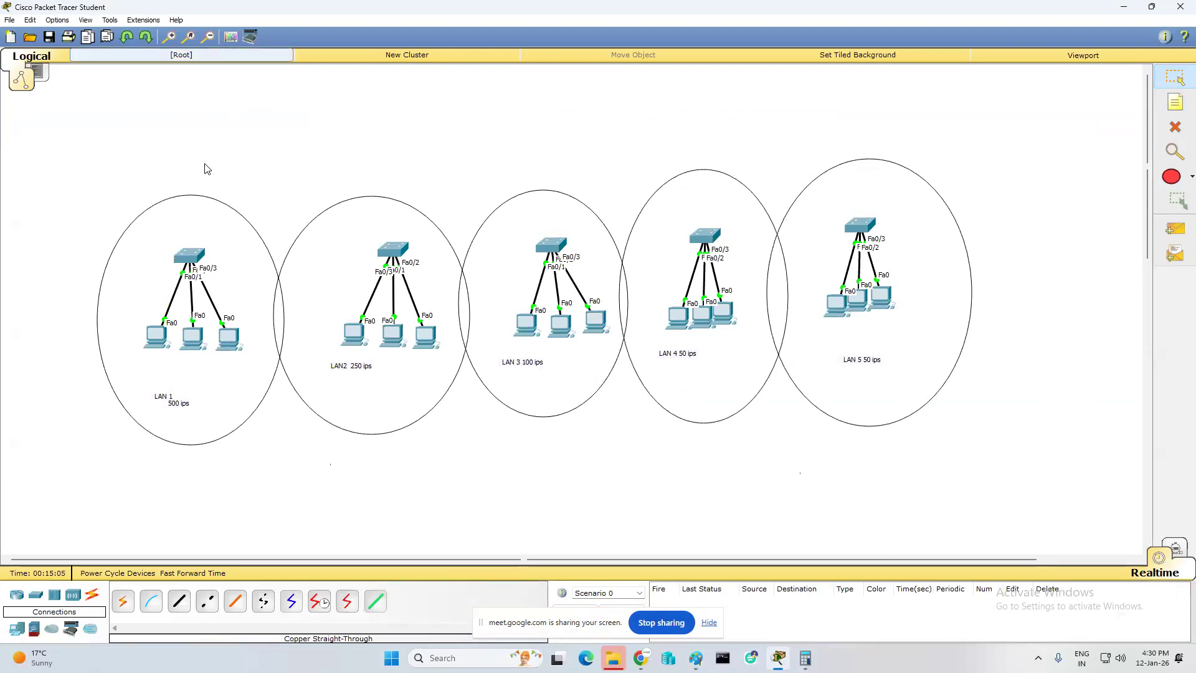
left_click(1176, 102)
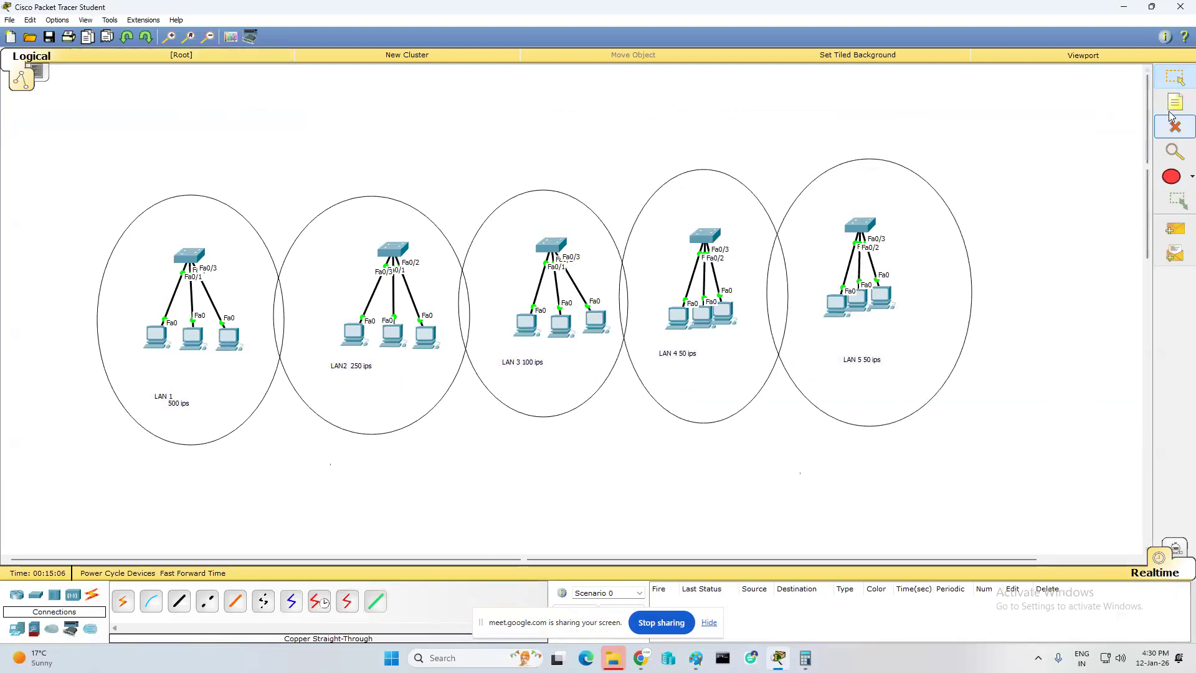
left_click(155, 207)
type("10.0.0.0/23")
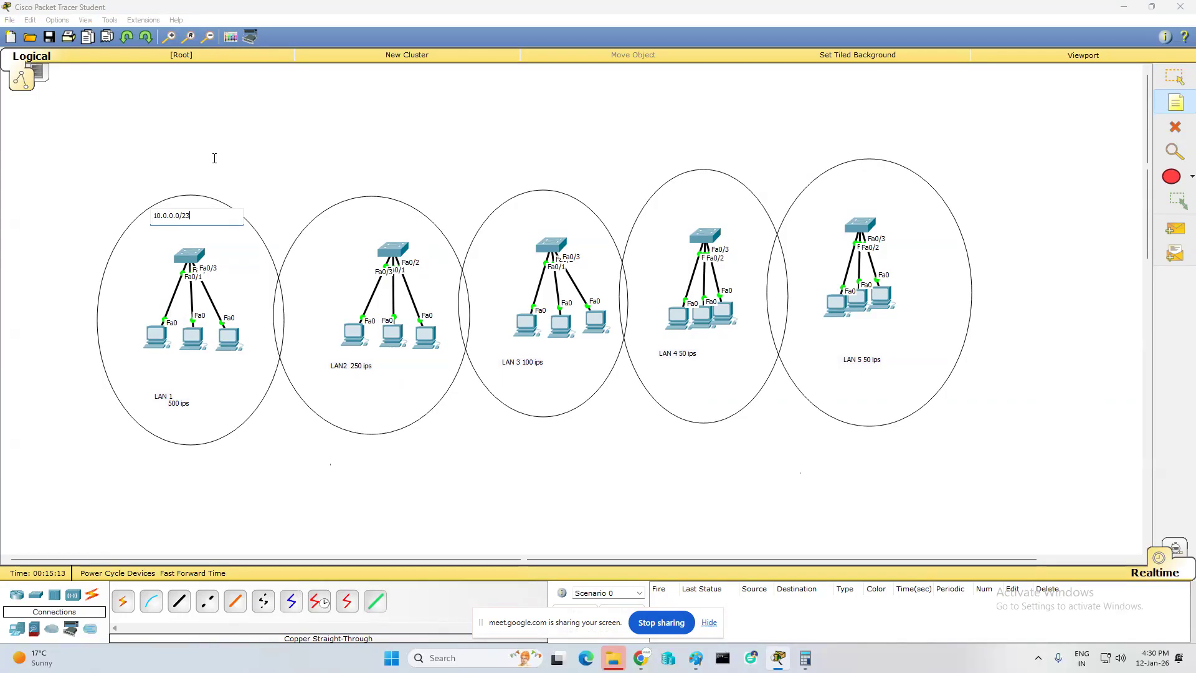
- Add a two-line note below LAN 1's PCs reading "10.0.0.0 -- n/W" and "10.0.1.255 - broadcast"
left_click(192, 370)
type("10.0.0.0 -- n/")
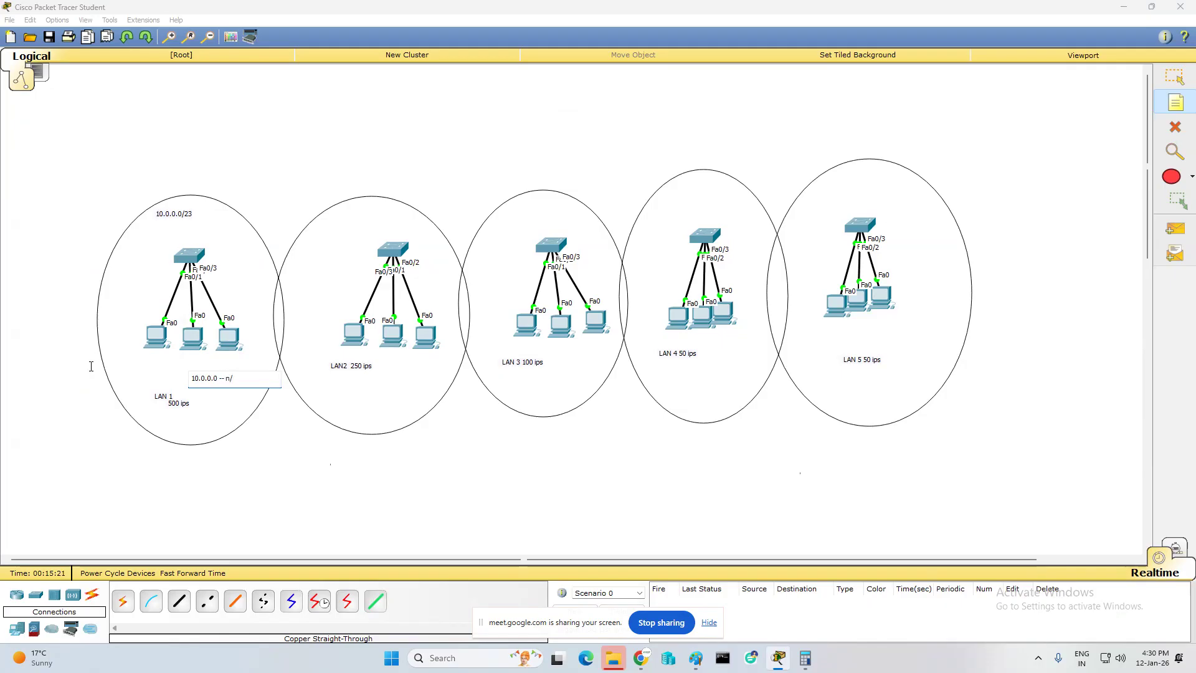
type("W")
key("Return")
type("10.0.1.255 - broadca")
left_click(470, 508)
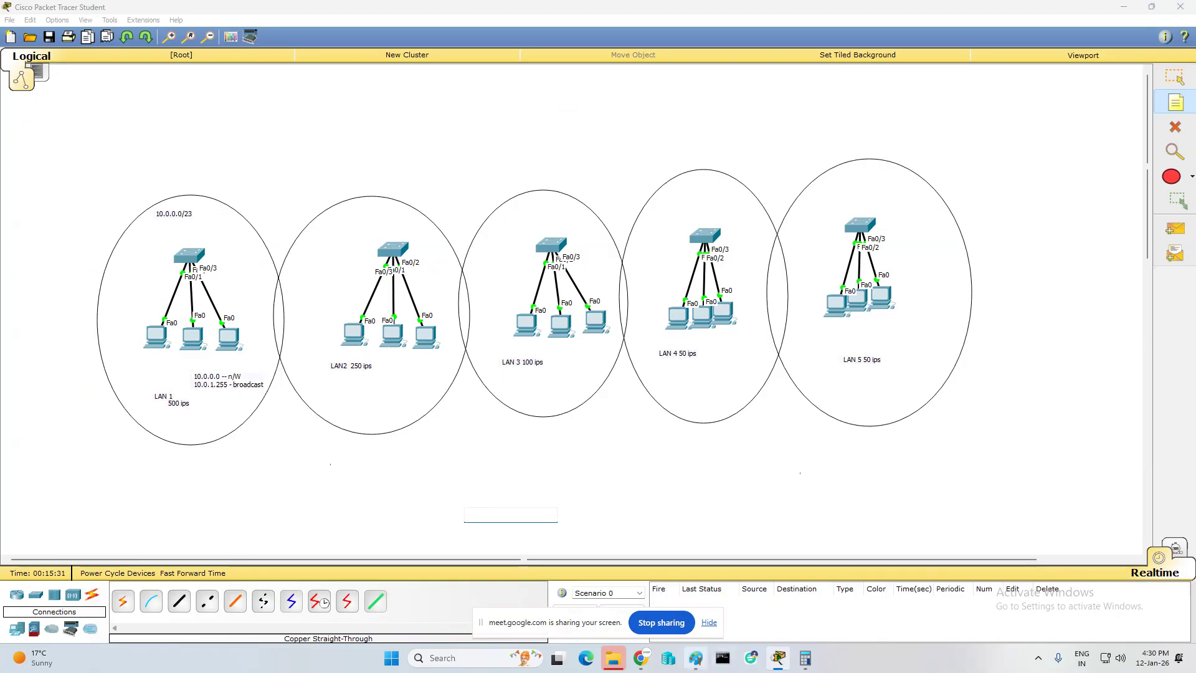
- Check the LAN 1 subnetting notes in Paint, return to Packet Tracer and leave note placement
left_click(696, 658)
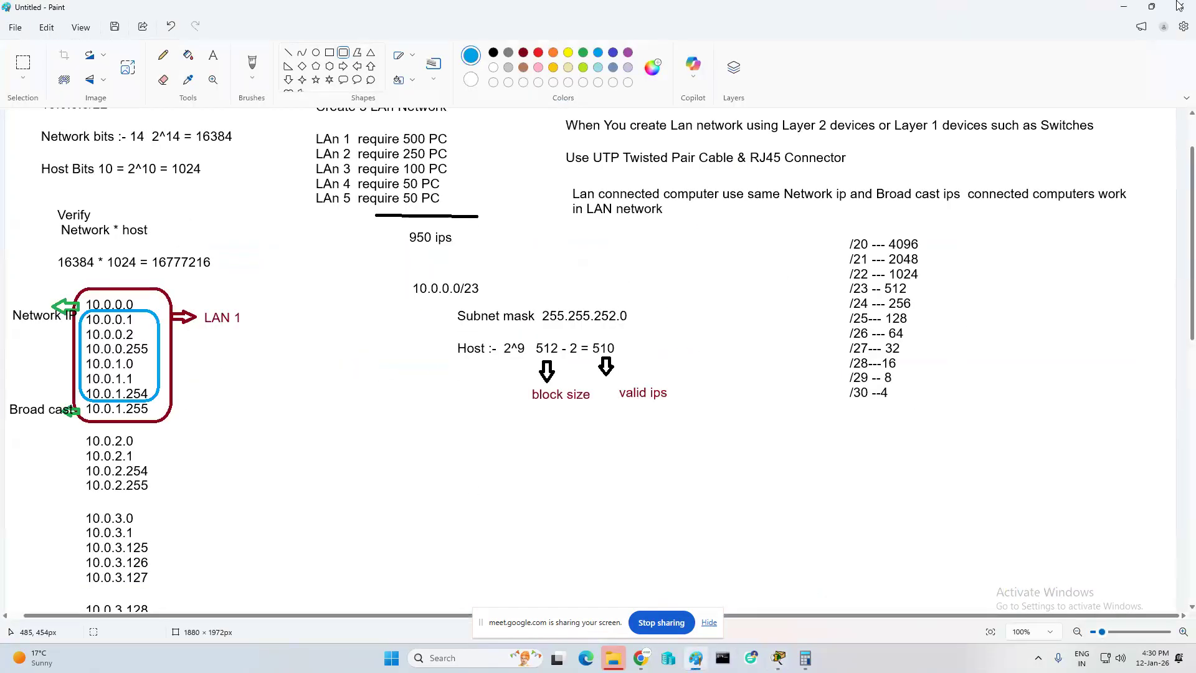
left_click(1123, 6)
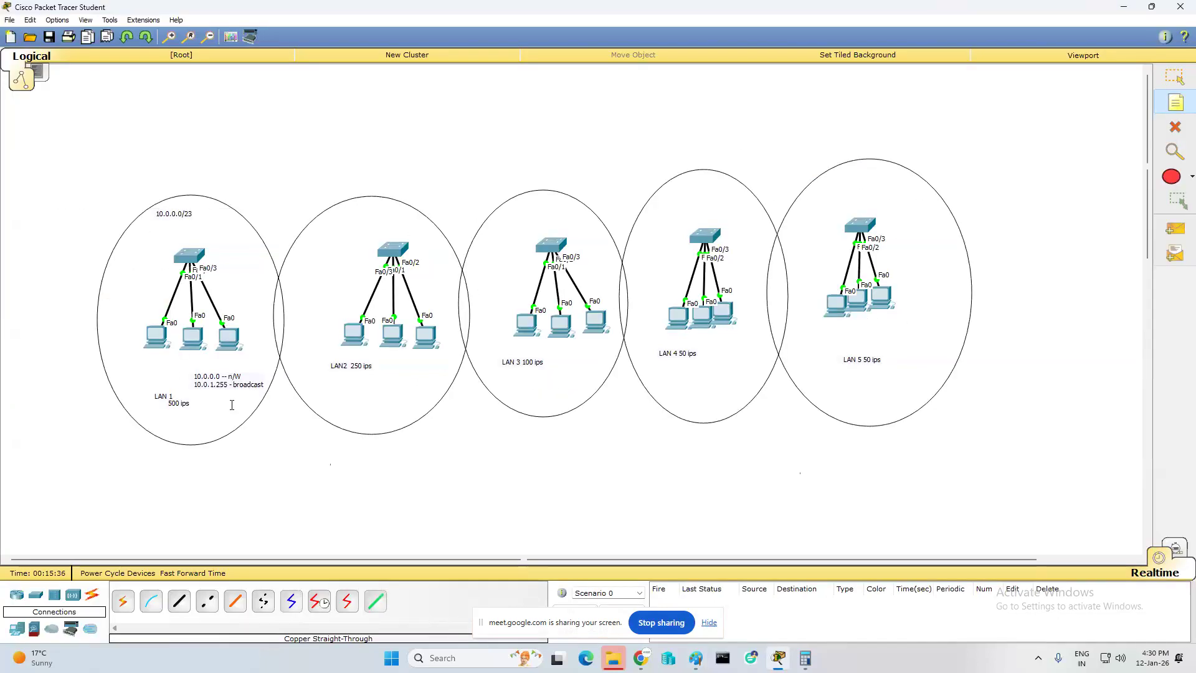
key("Escape")
- Try to assign PC0 in LAN 1 the network address 10.0.0.0 with subnet mask 255.255.252.0
left_click(159, 340)
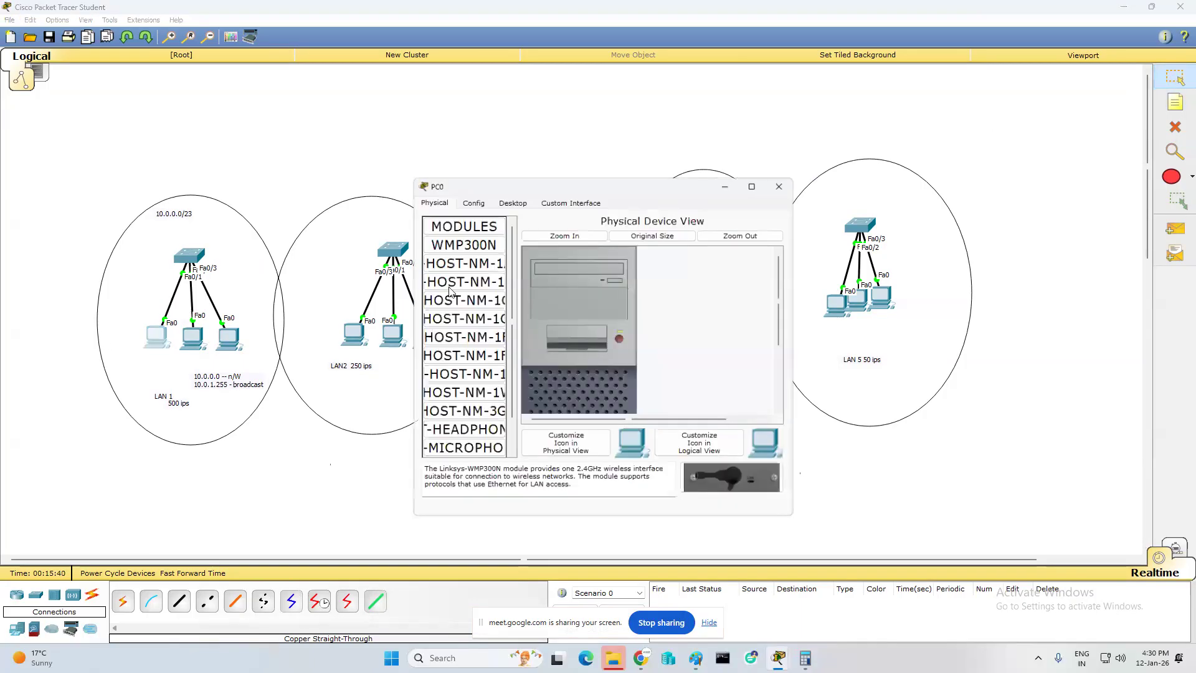
left_click(514, 196)
left_click_drag(631, 173, 809, 129)
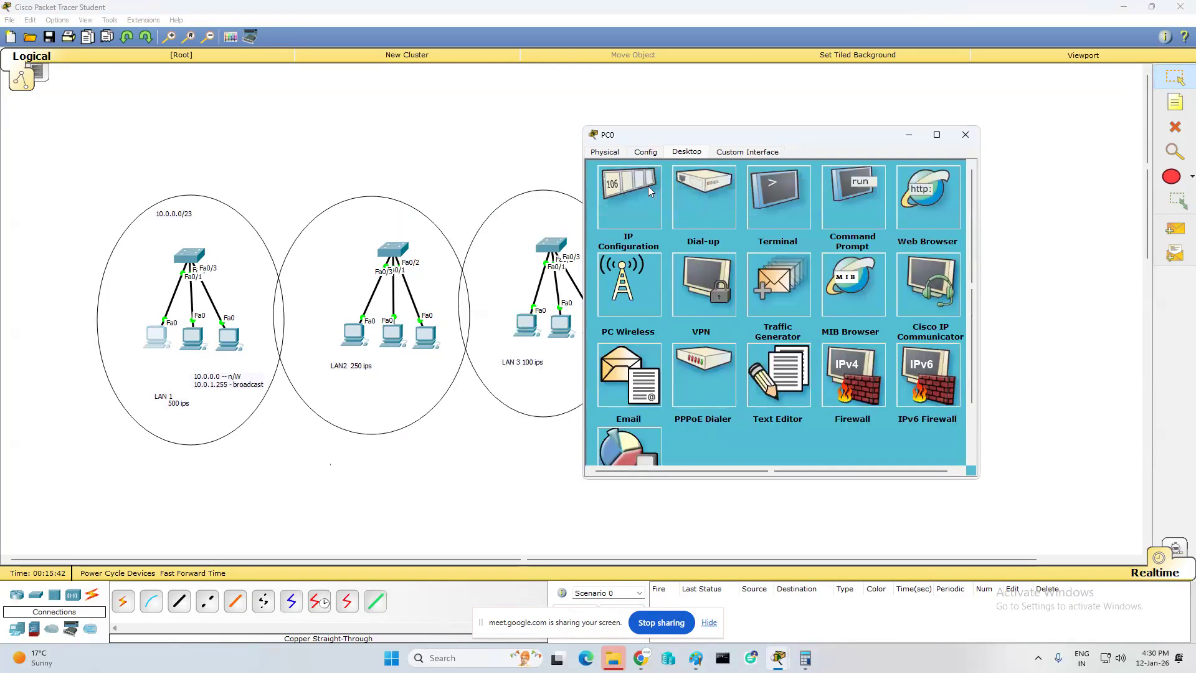
left_click(628, 188)
left_click(730, 236)
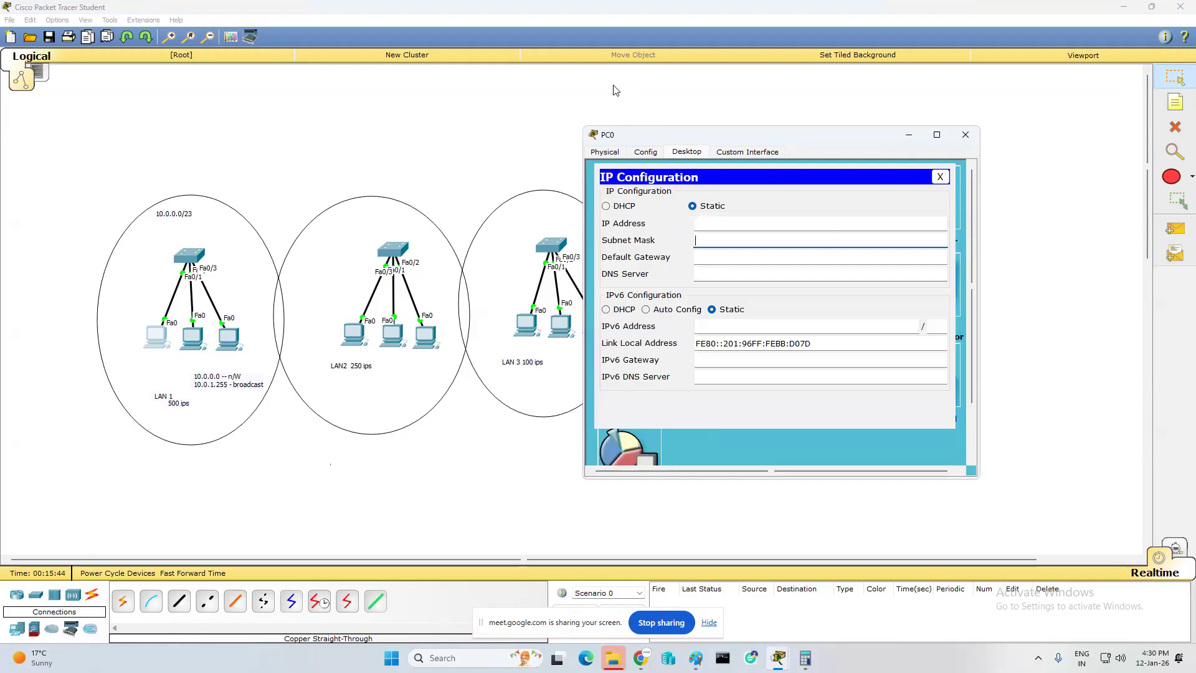
type("255.255.252.0")
left_click(730, 221)
type("10.0.0.0")
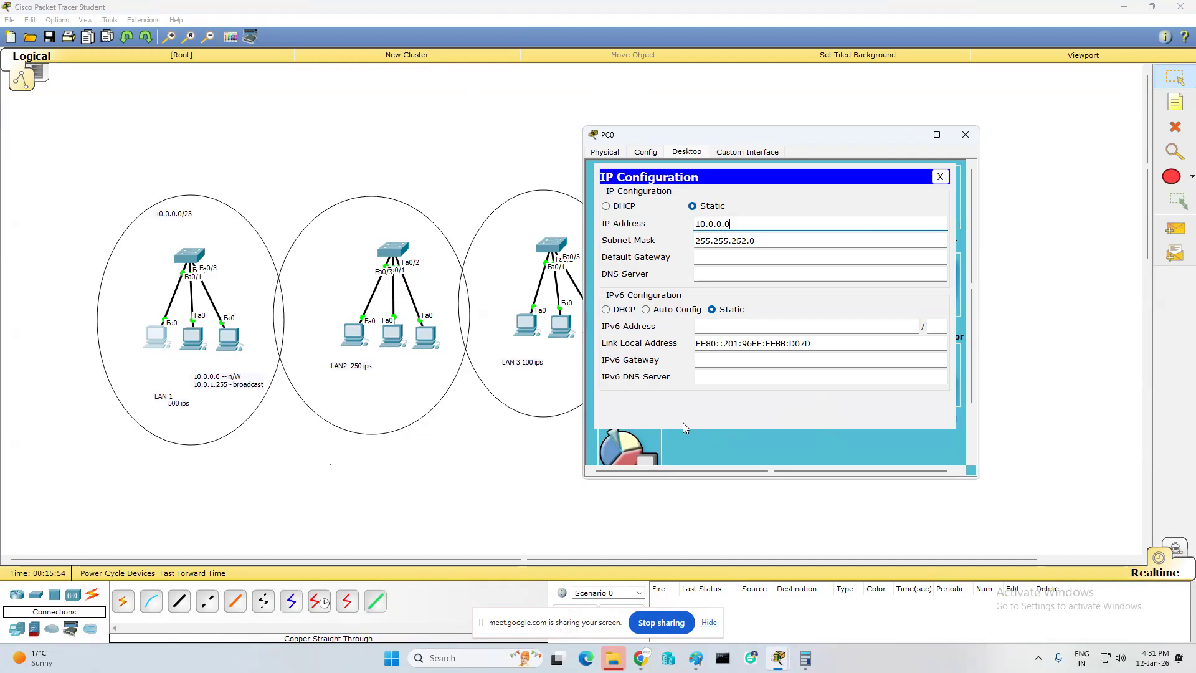
left_click(968, 134)
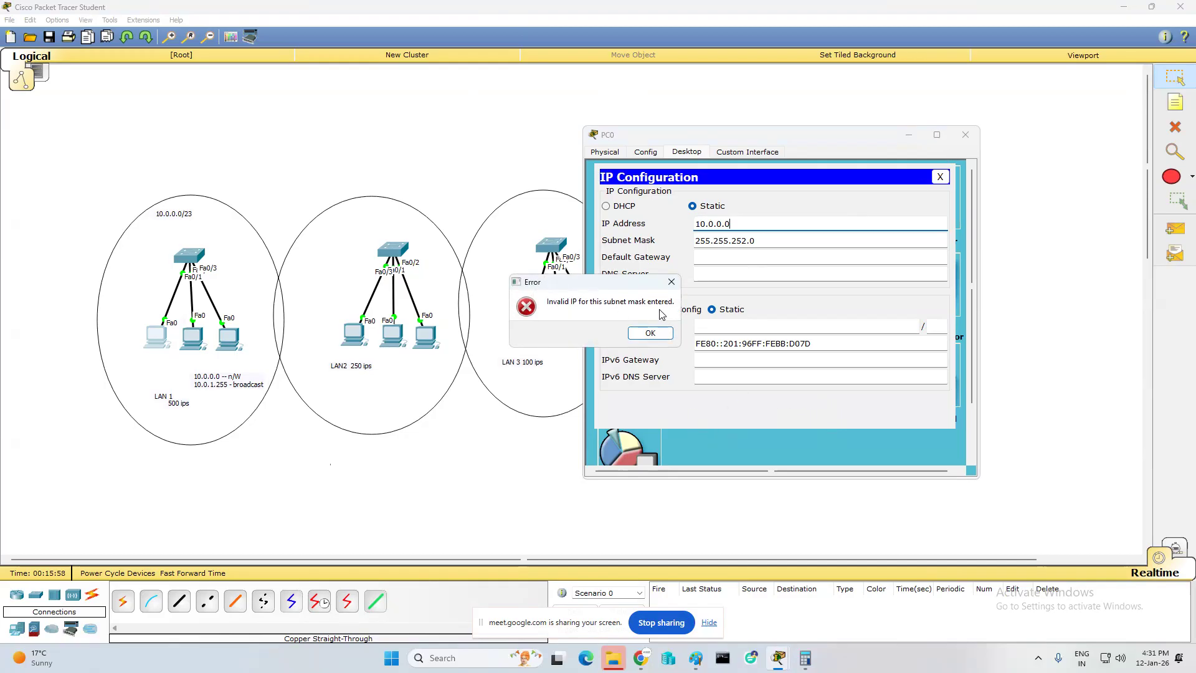
left_click(648, 333)
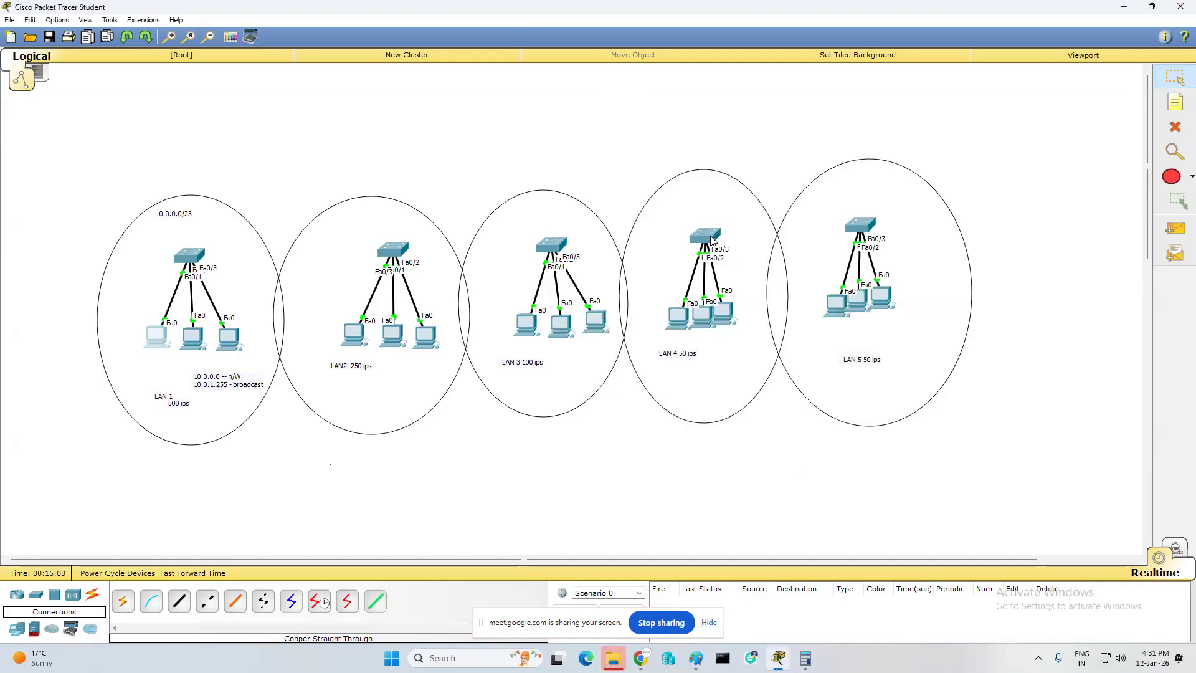
- Set PC0's static IP address to 10.0.0.1 and try the shortened subnet mask 255.255.252
left_click(159, 346)
left_click(450, 244)
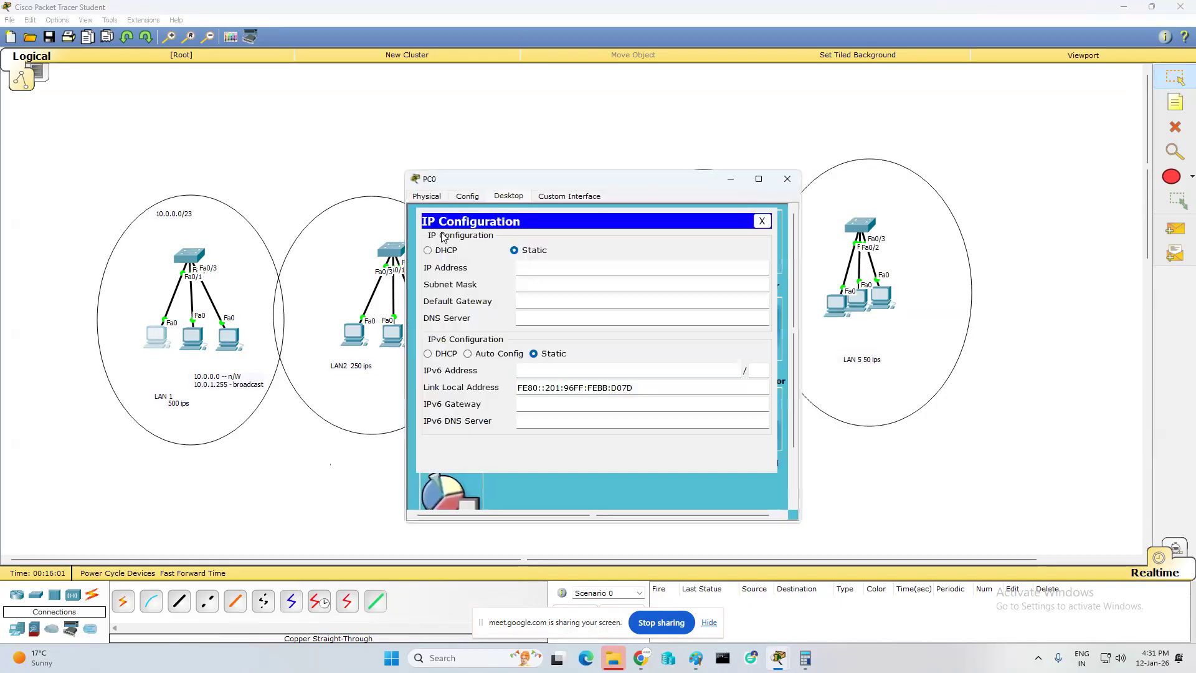
left_click(578, 265)
type("10.")
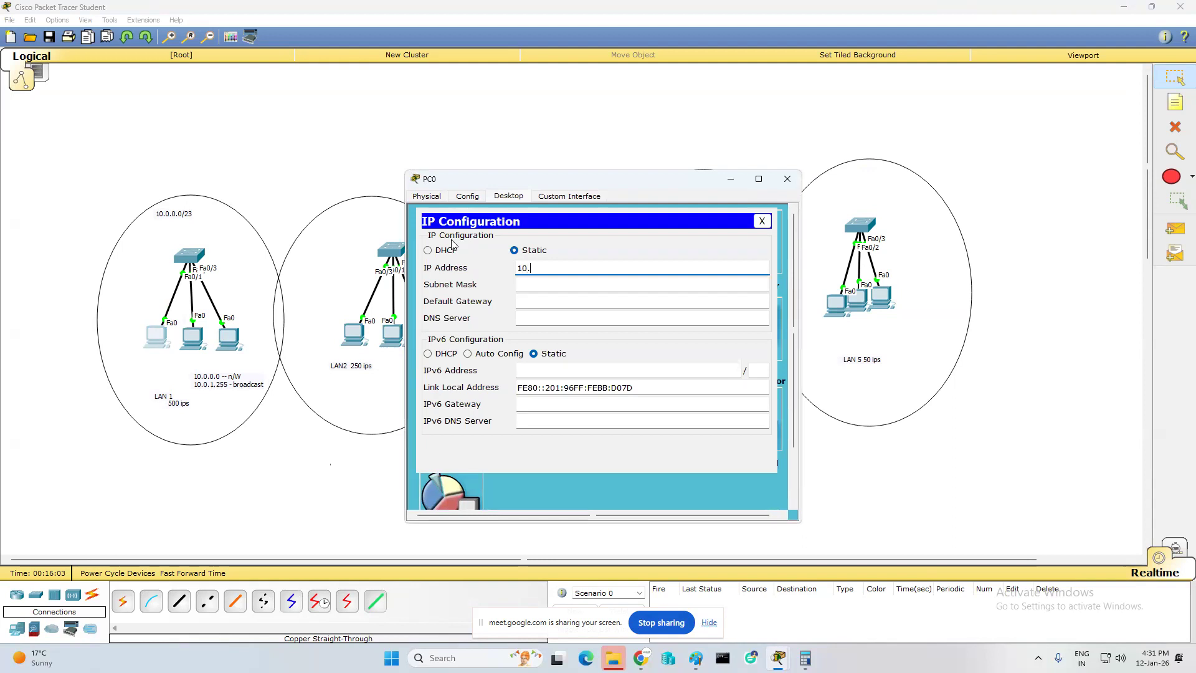
type("0.0.1")
key("Tab")
type("25")
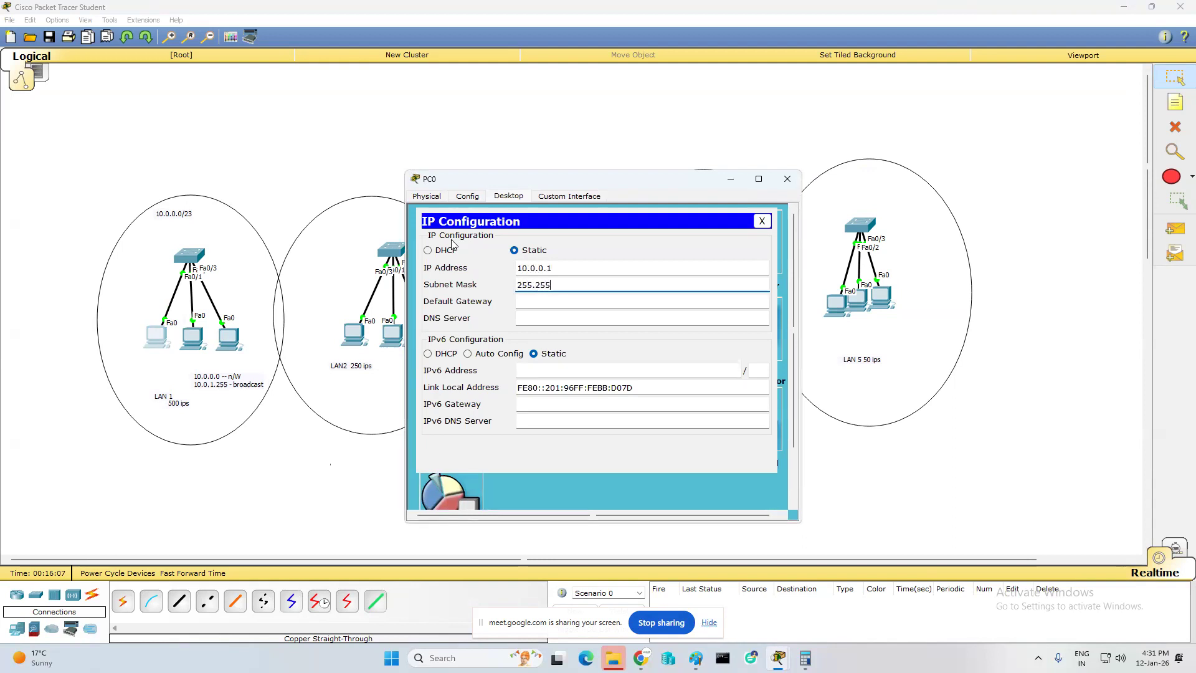
type("5.255.252")
left_click(787, 179)
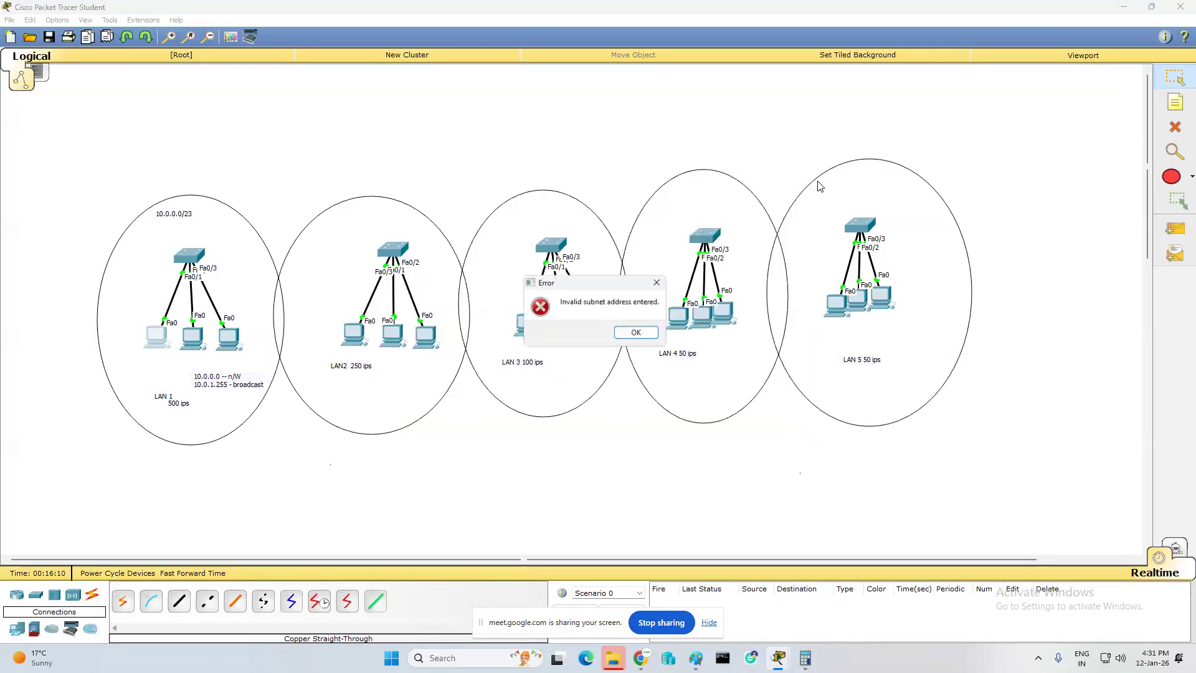
left_click(636, 332)
- Set PC0's subnet mask to 255.255.252.0 and close its configuration
left_click(154, 335)
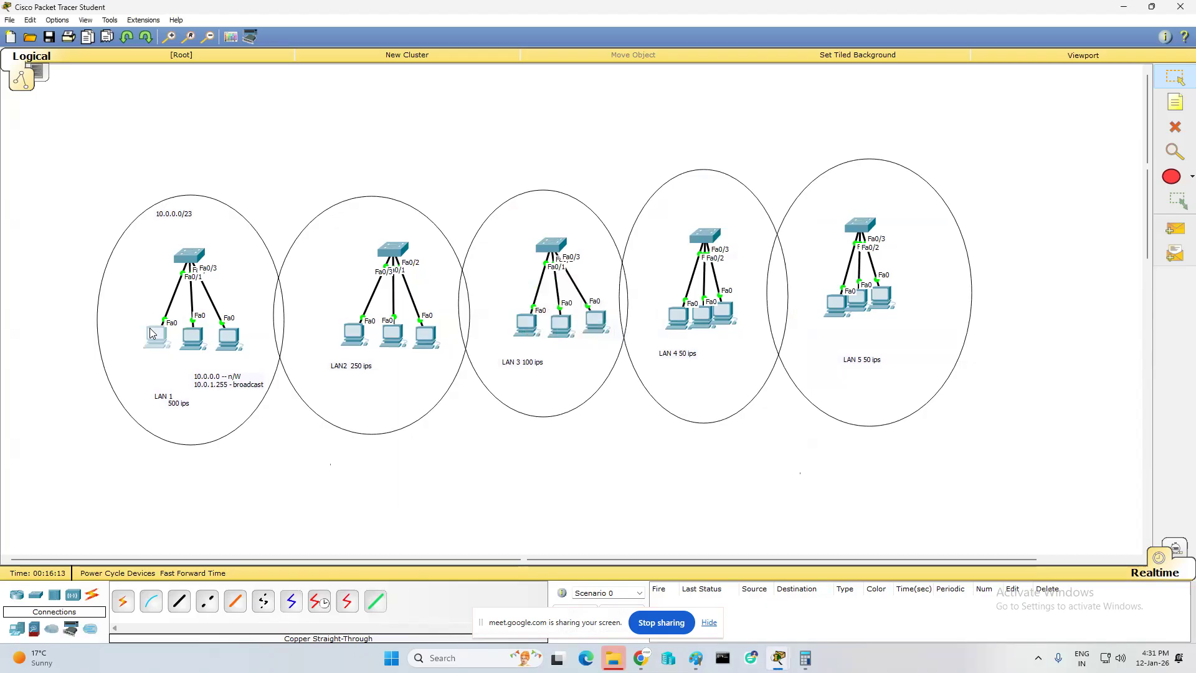
type("0.")
key("BackSpace")
key("BackSpace")
key("BackSpace")
type("255.")
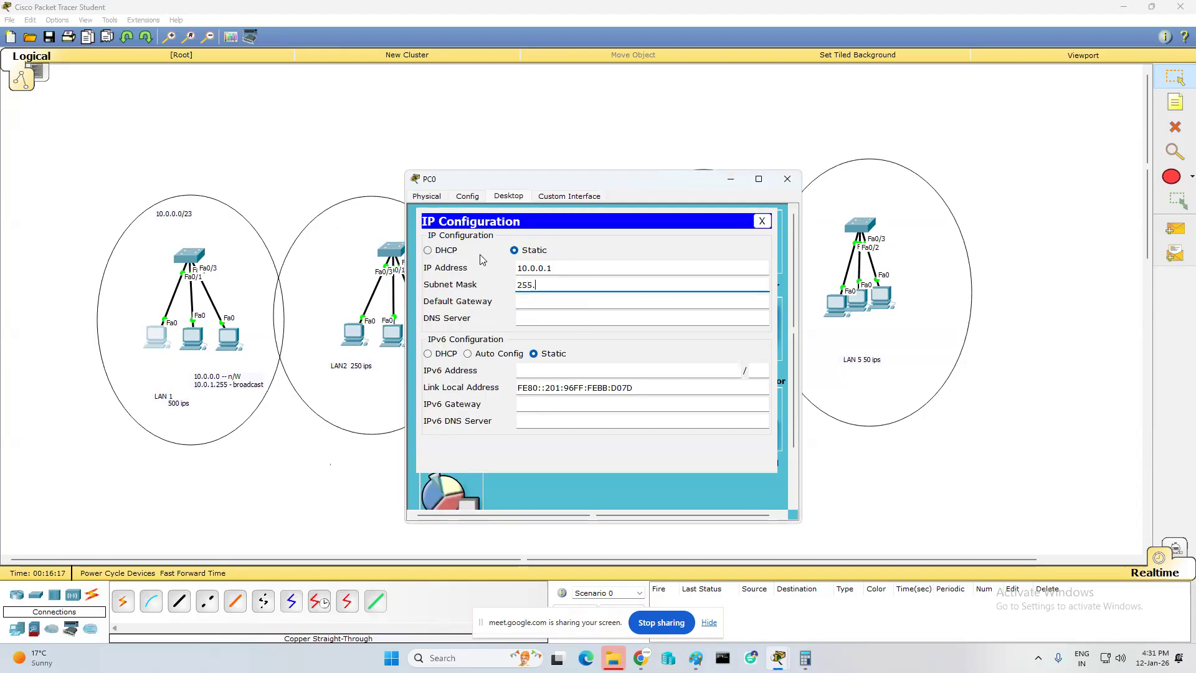
type("255.252.0")
left_click(649, 96)
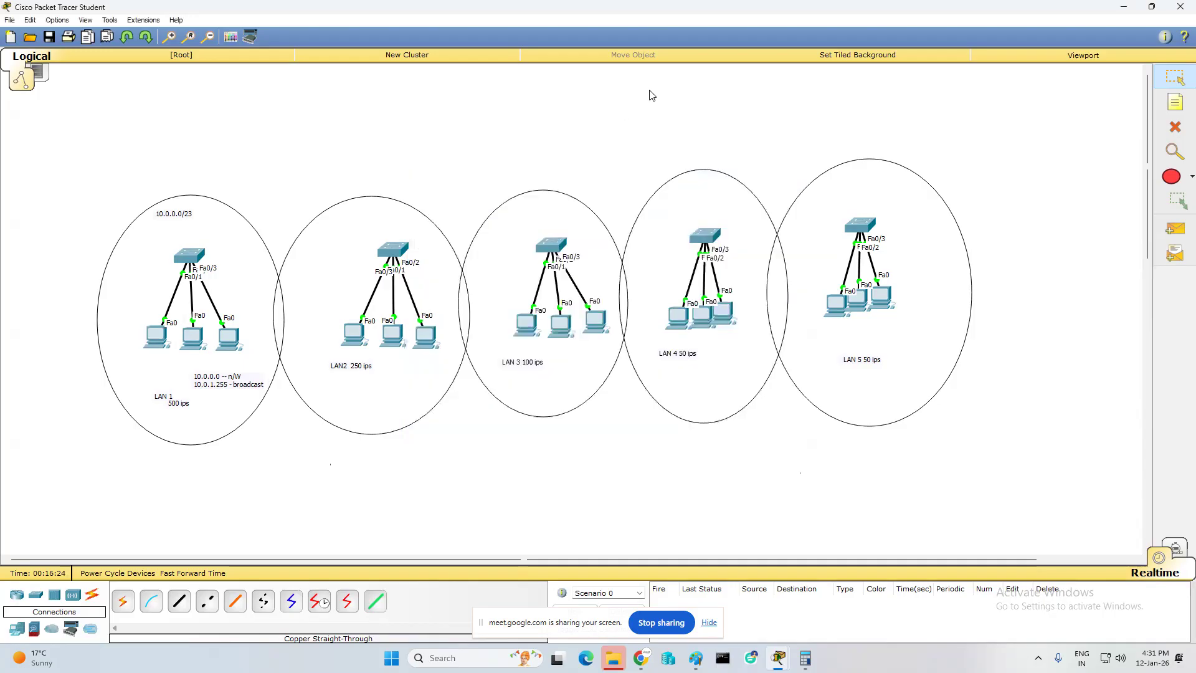
- Copy the subnet mask from PC0's IP configuration and close the device window
left_click(161, 344)
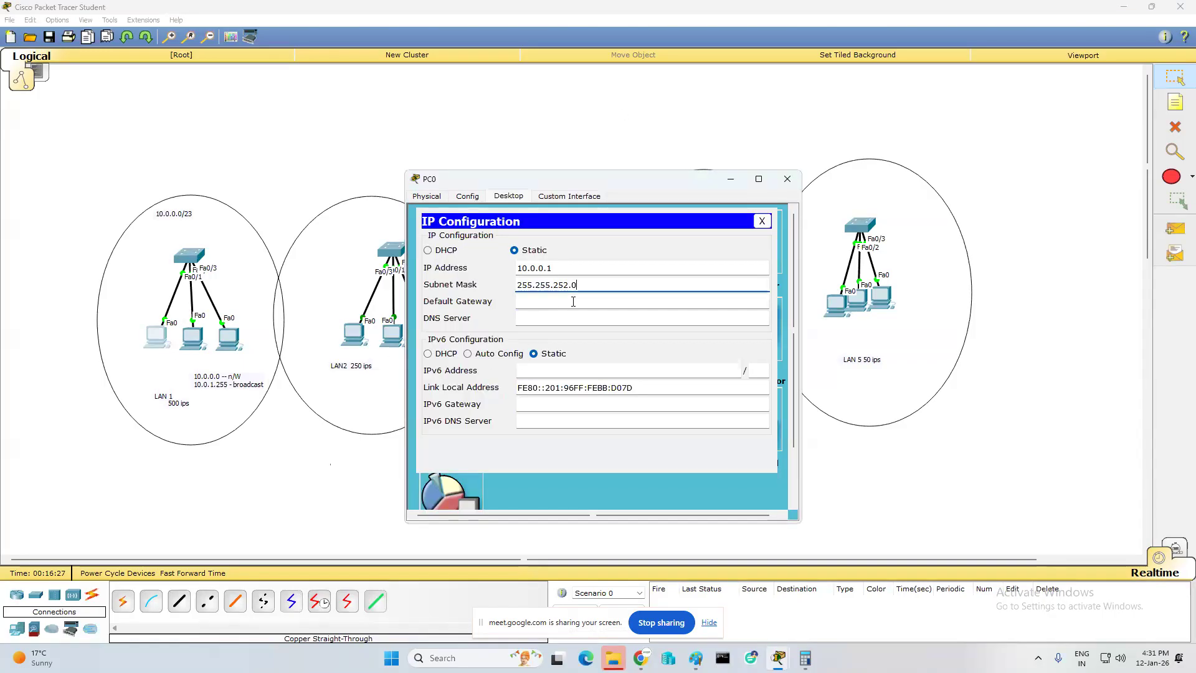
left_click_drag(580, 288, 423, 272)
key("ctrl+c")
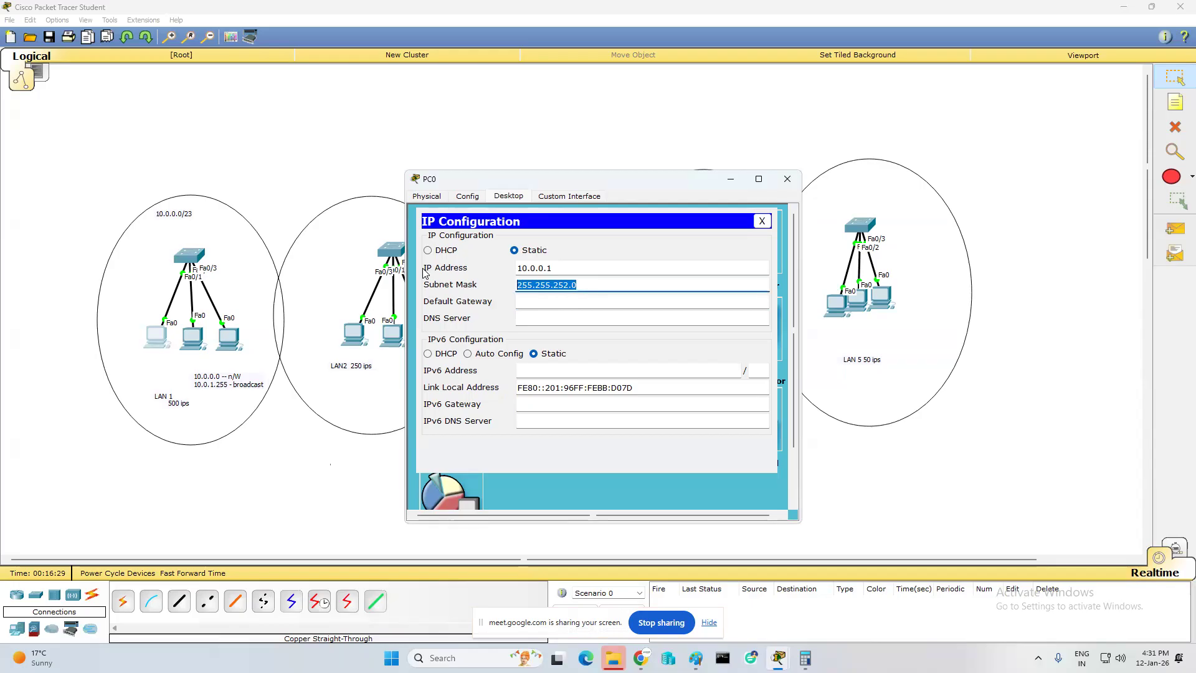
left_click(788, 179)
- Set the static IP address of PC1, the middle PC in LAN 1, to 10.0.0.2
left_click(192, 340)
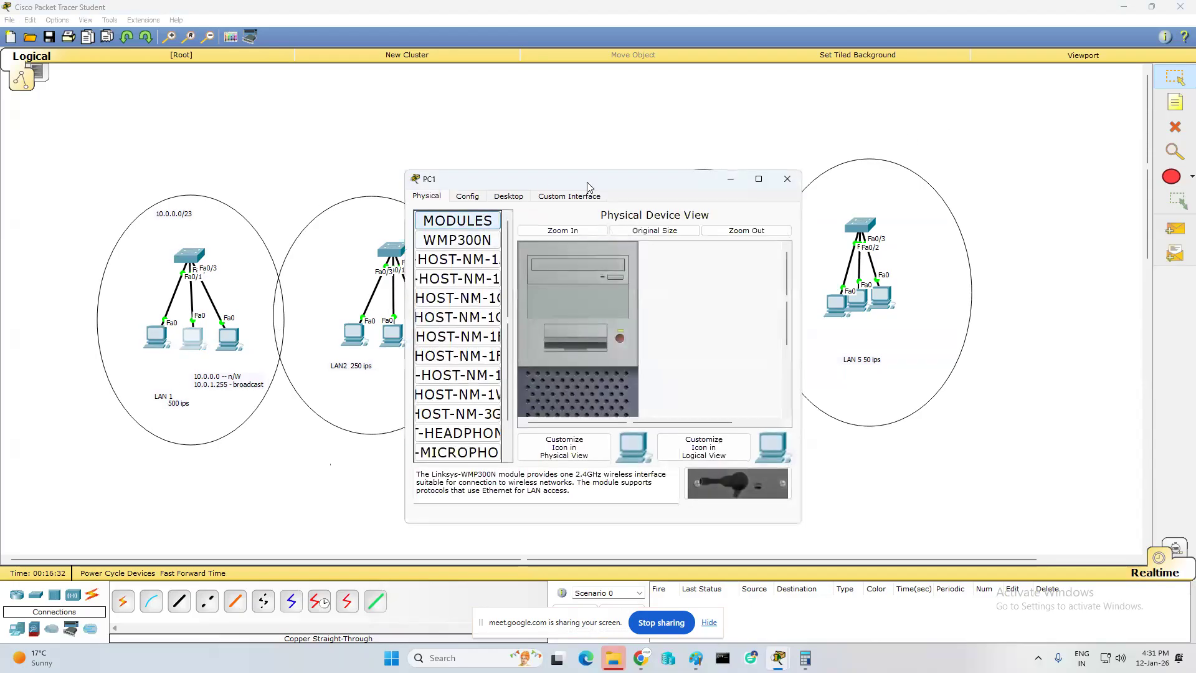
left_click(506, 197)
left_click(444, 244)
left_click(583, 268)
type("10.0.0.2")
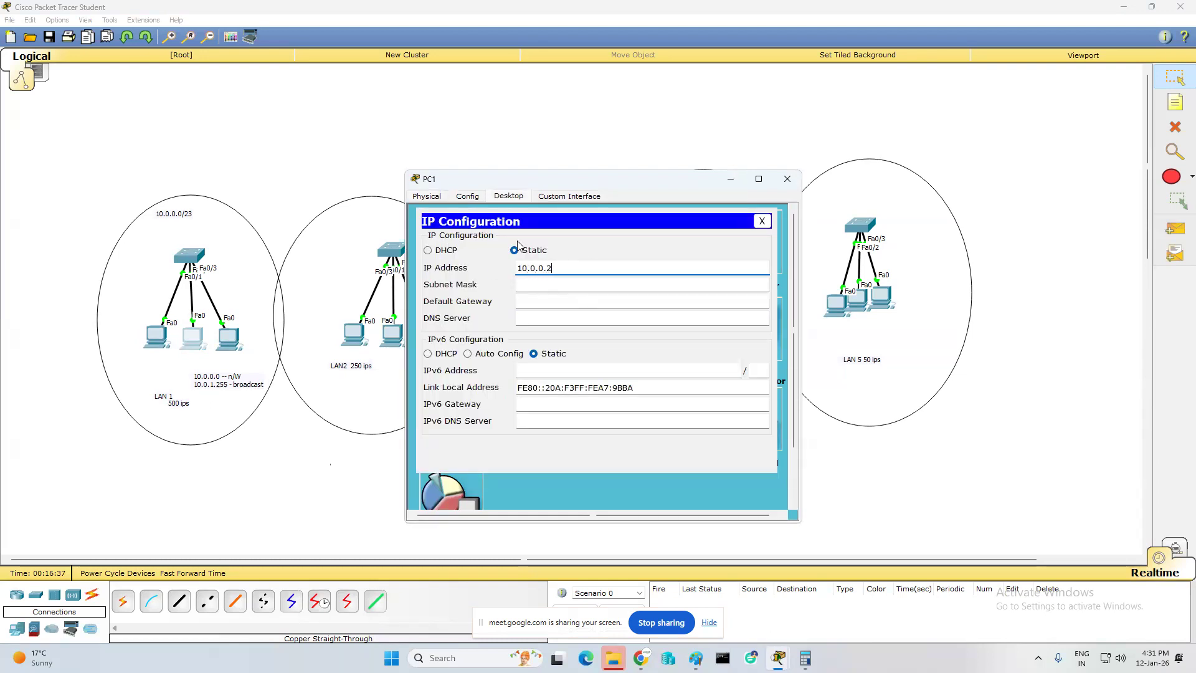
- Replace PC1's default subnet mask with the copied mask 255.255.252.0 and close its device window
left_click(547, 284)
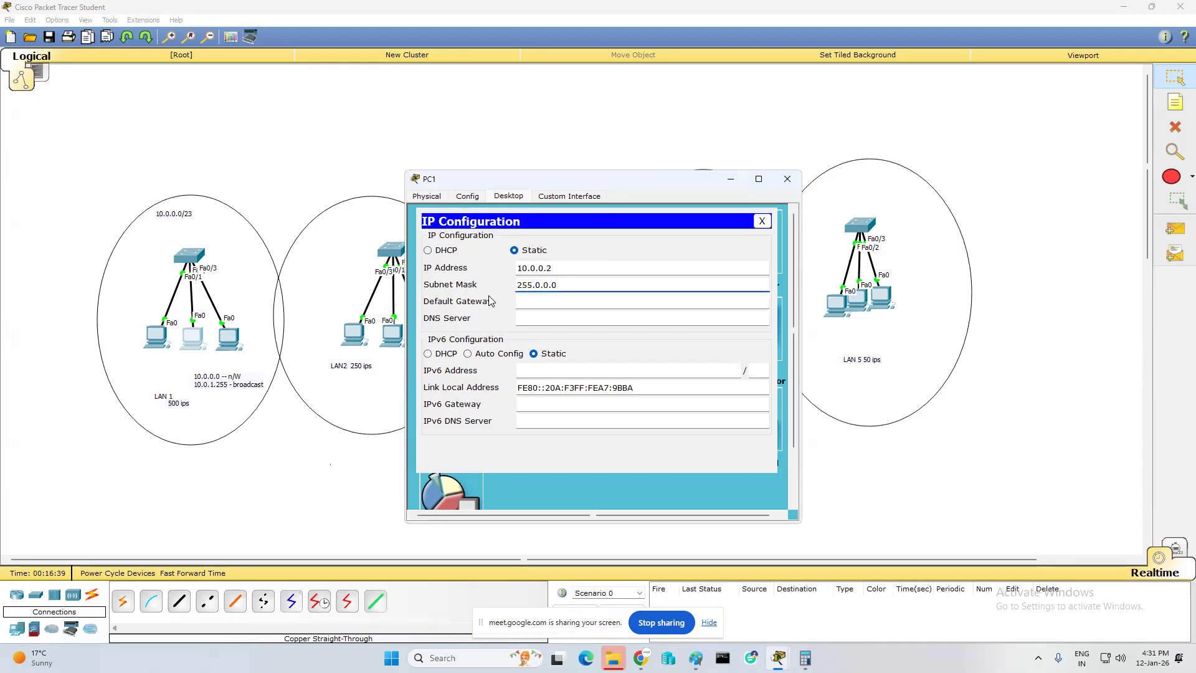
key("ctrl+v")
key("BackSpace")
key("BackSpace")
key("BackSpace")
key("BackSpace")
key("BackSpace")
key("BackSpace")
key("BackSpace")
key("End")
key("BackSpace")
left_click(787, 180)
- Set the static IP address of PC2, the third PC in LAN 1, to 10.0.0.3
left_click(229, 339)
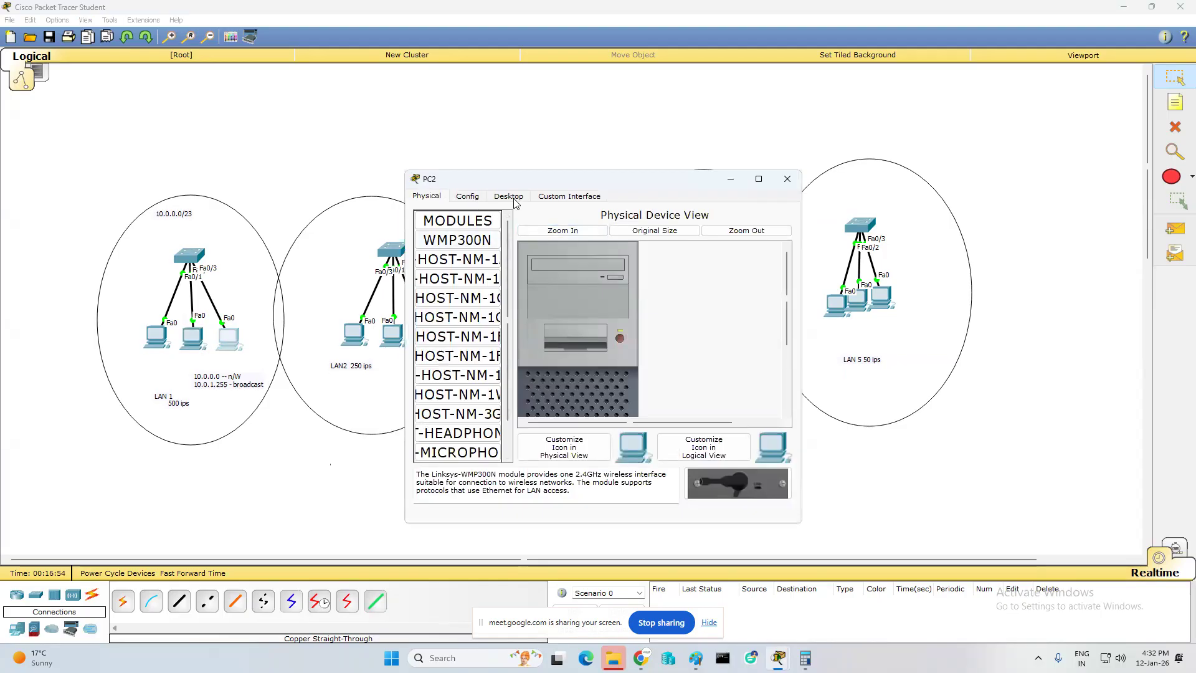
left_click(513, 198)
left_click(455, 243)
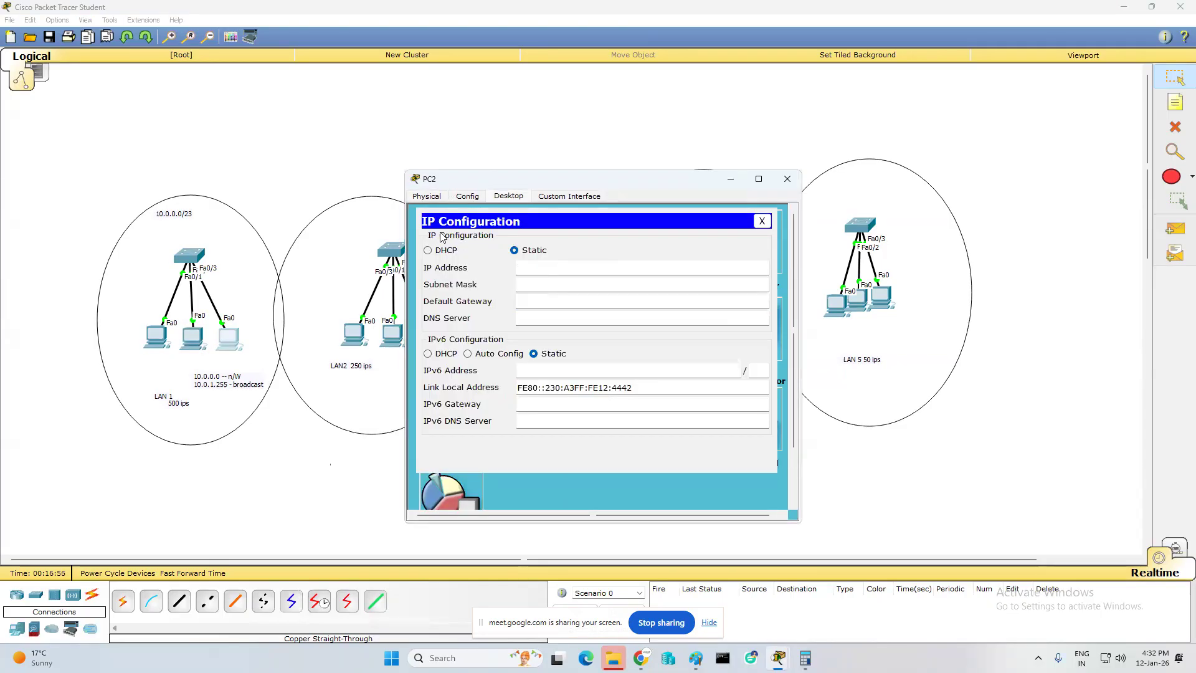
left_click(619, 268)
type("10.0.0.32")
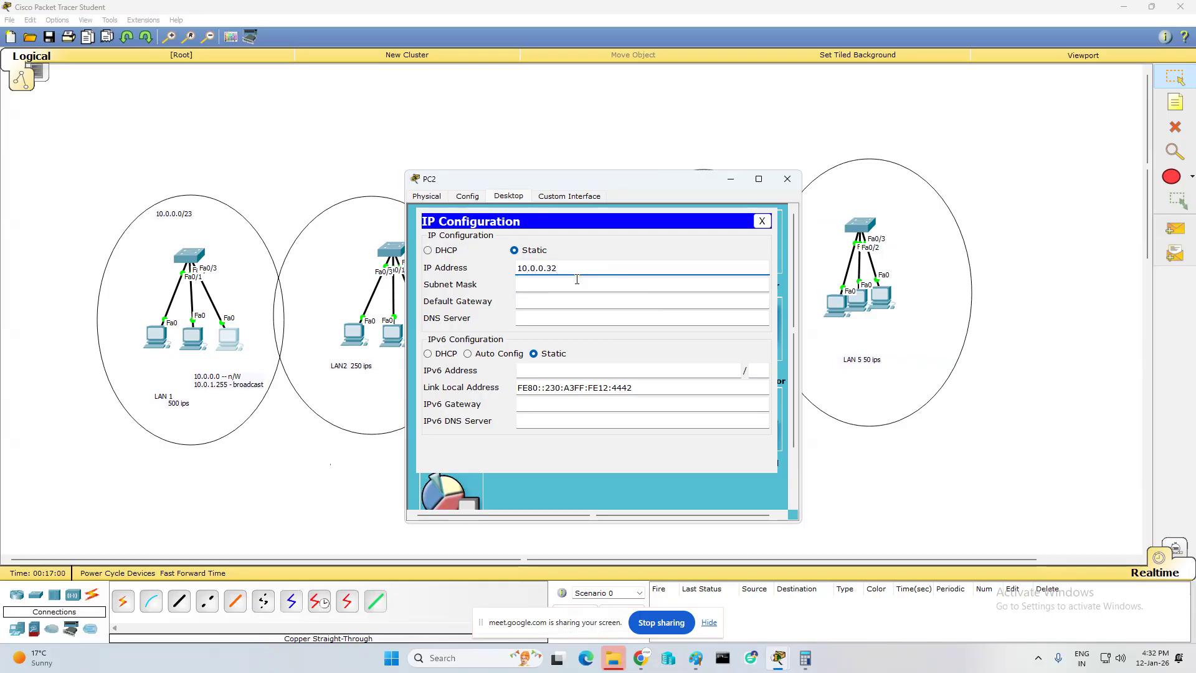
key("BackSpace")
- Set PC2's subnet mask to 255.255.252.0 and return to the topology
key("Tab")
type("255.32")
key("BackSpace")
key("BackSpace")
type("255.252.0")
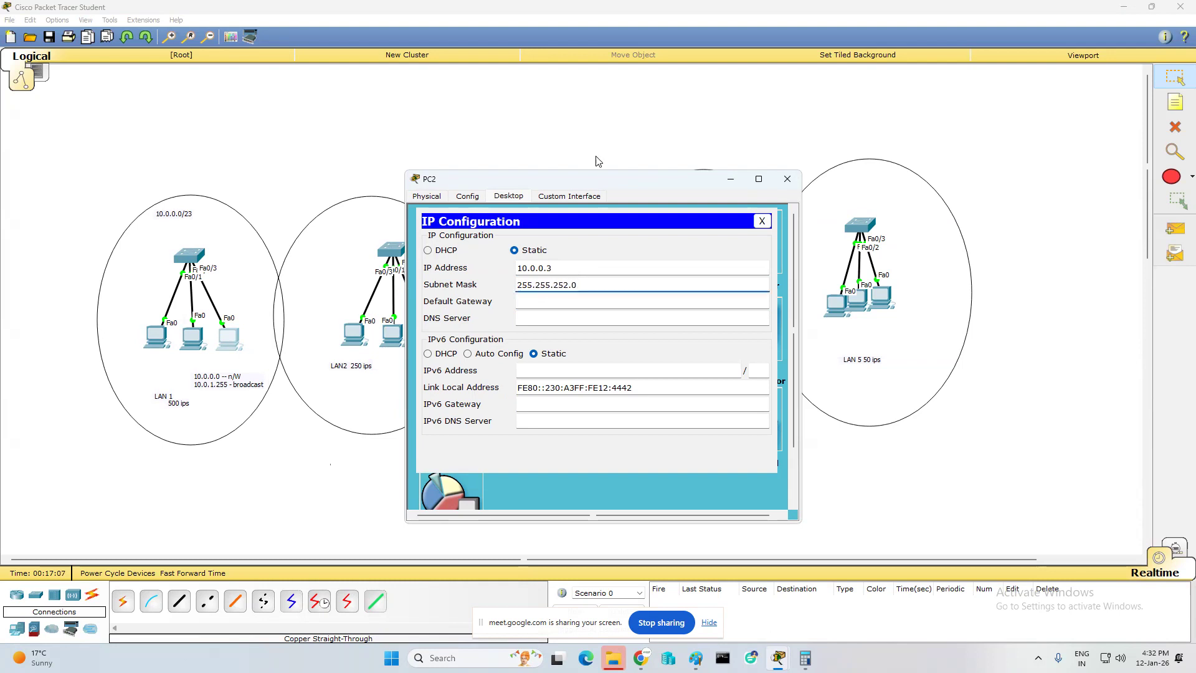
left_click(598, 161)
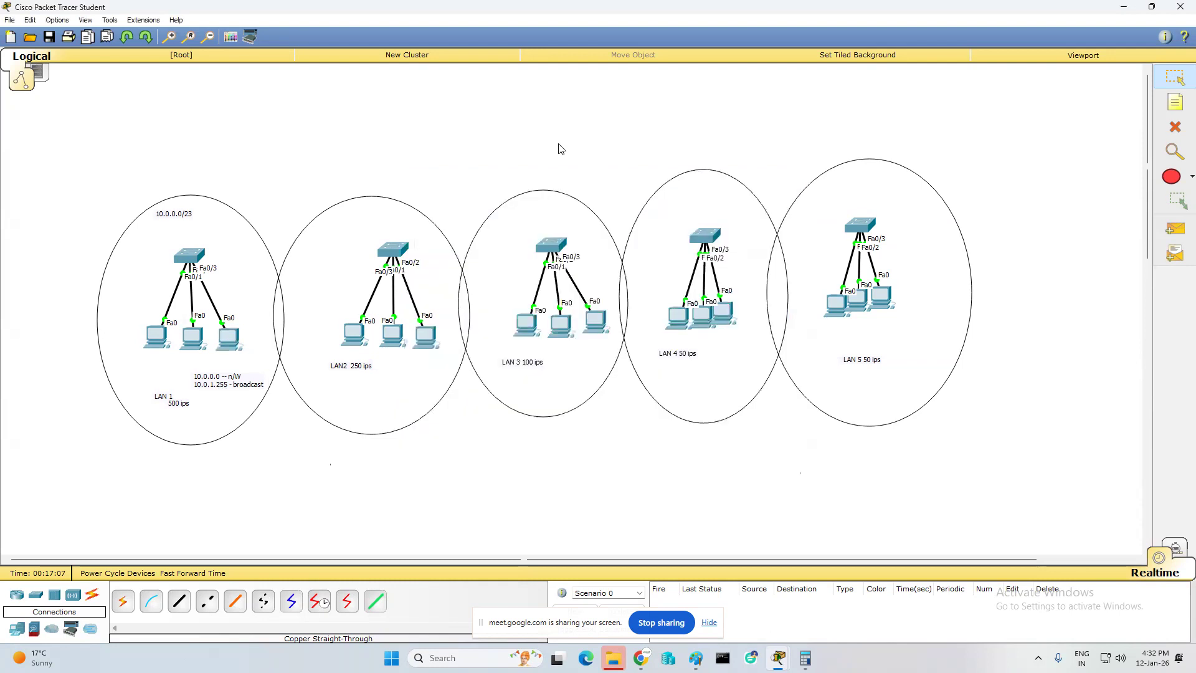
- Ping 10.0.0.2 from PC0's Command Prompt and widen the device window to fit the output
left_click(1179, 240)
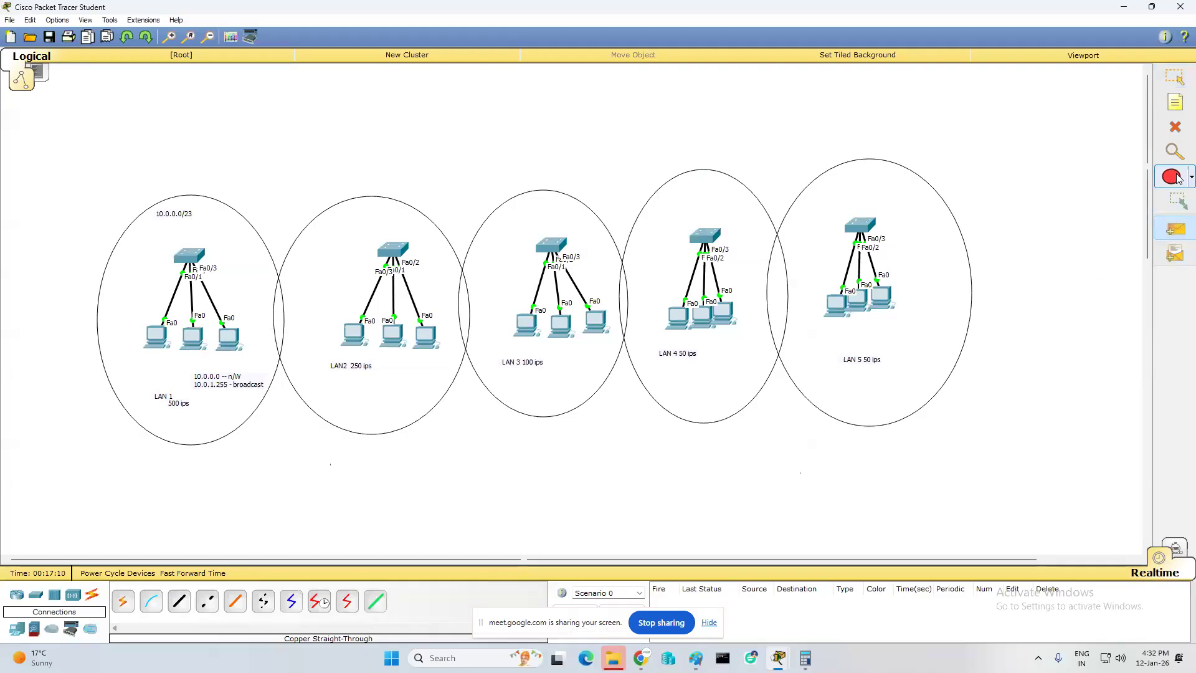
left_click(1176, 76)
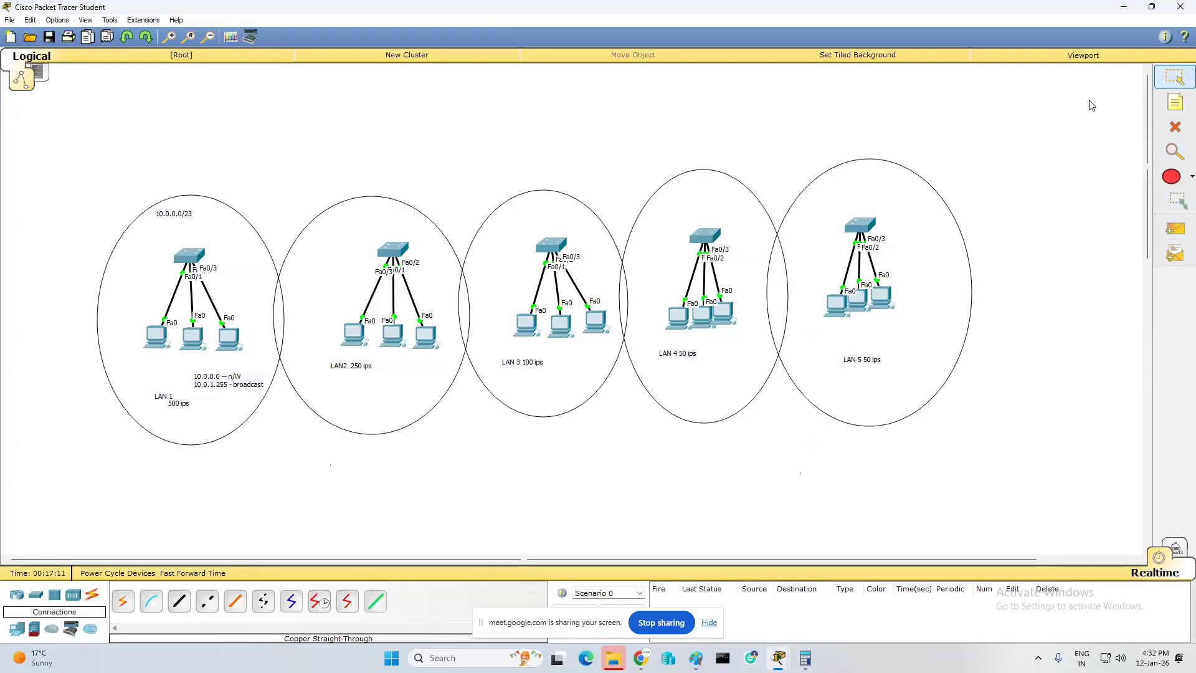
left_click(157, 340)
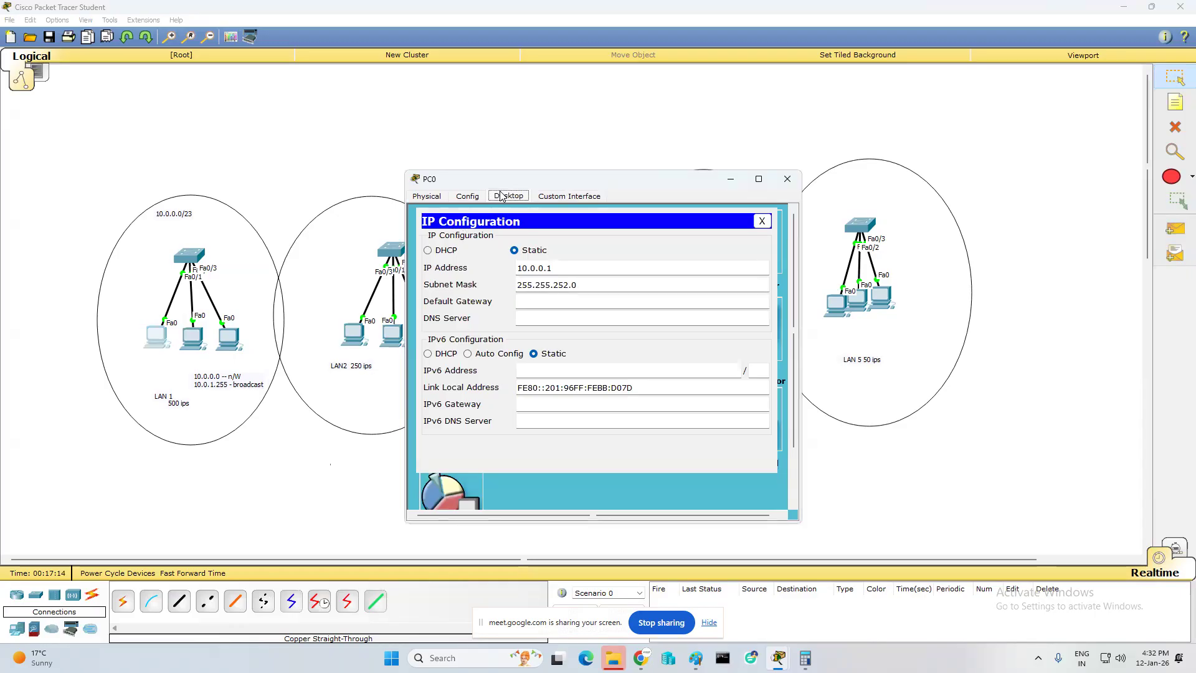
left_click(763, 222)
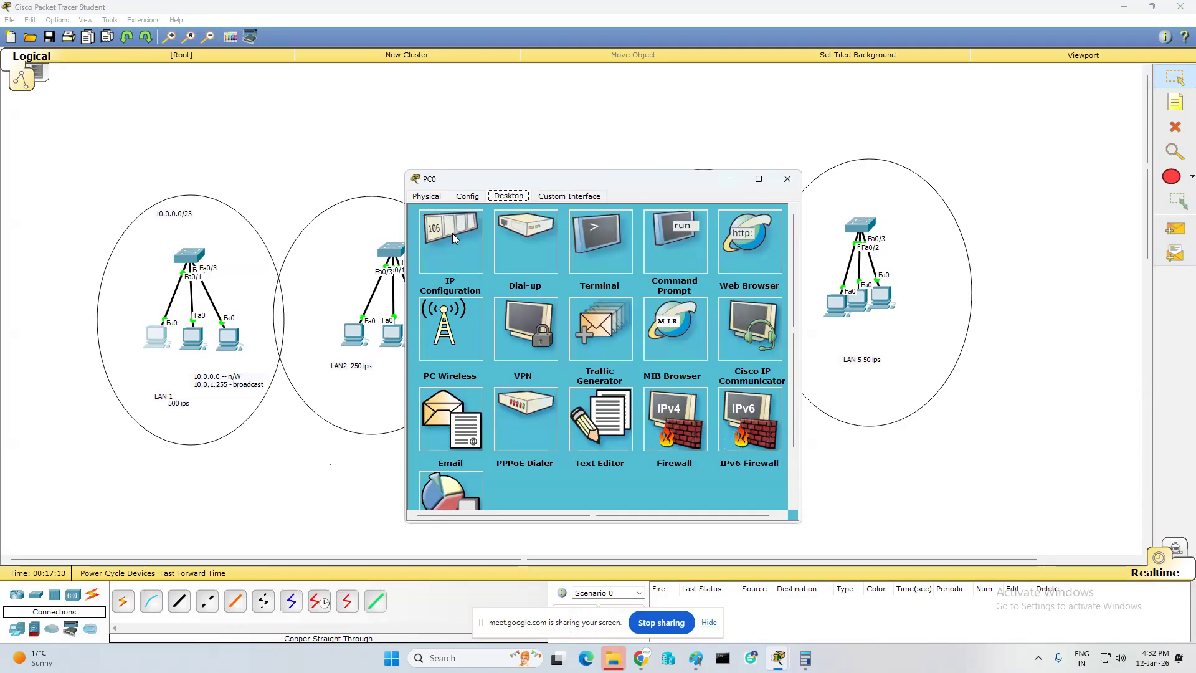
left_click(670, 243)
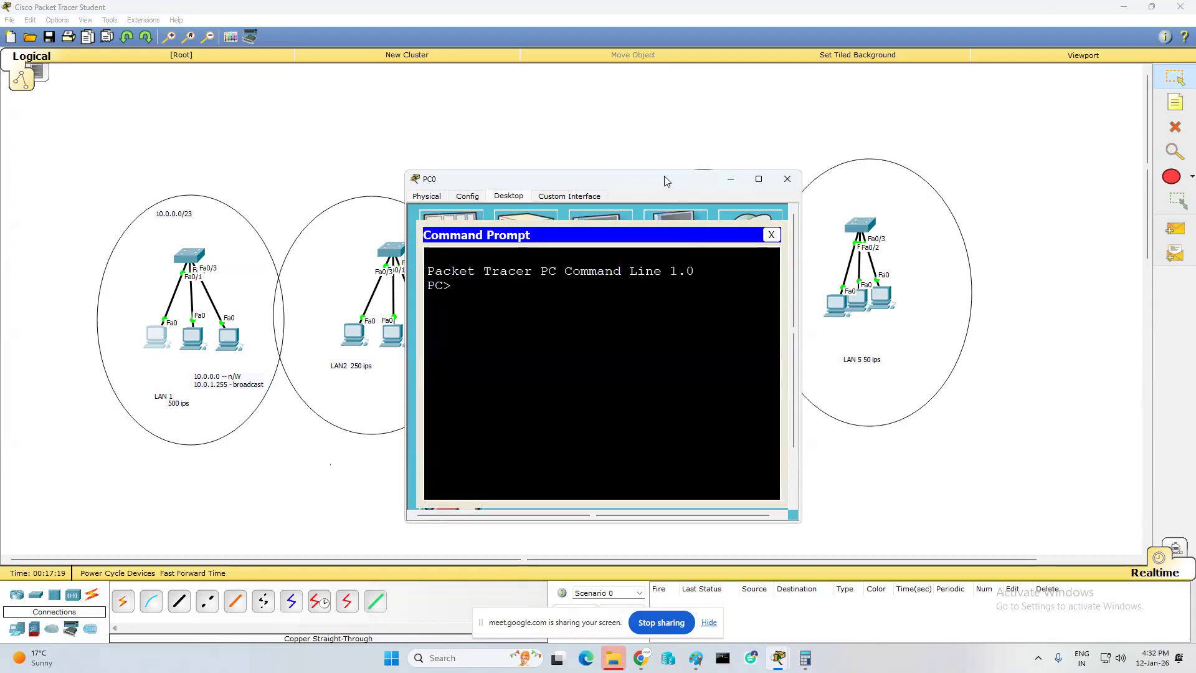
left_click_drag(664, 176, 890, 139)
type("ping 1")
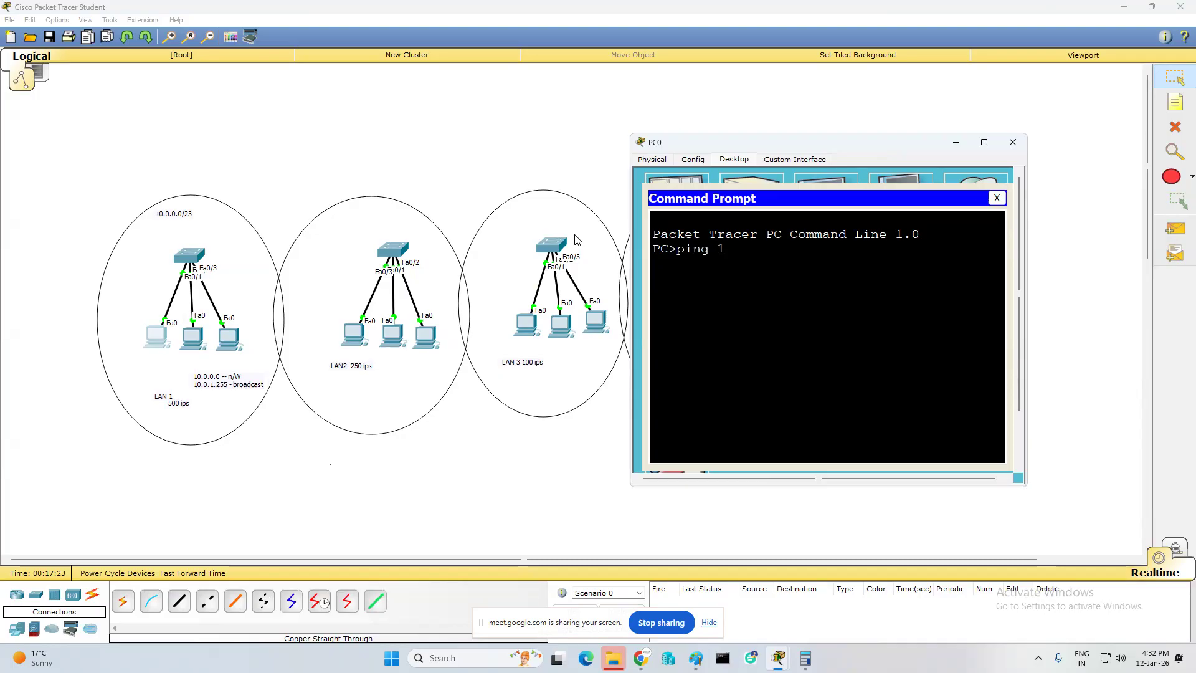
type("0.0.0.2")
key("Return")
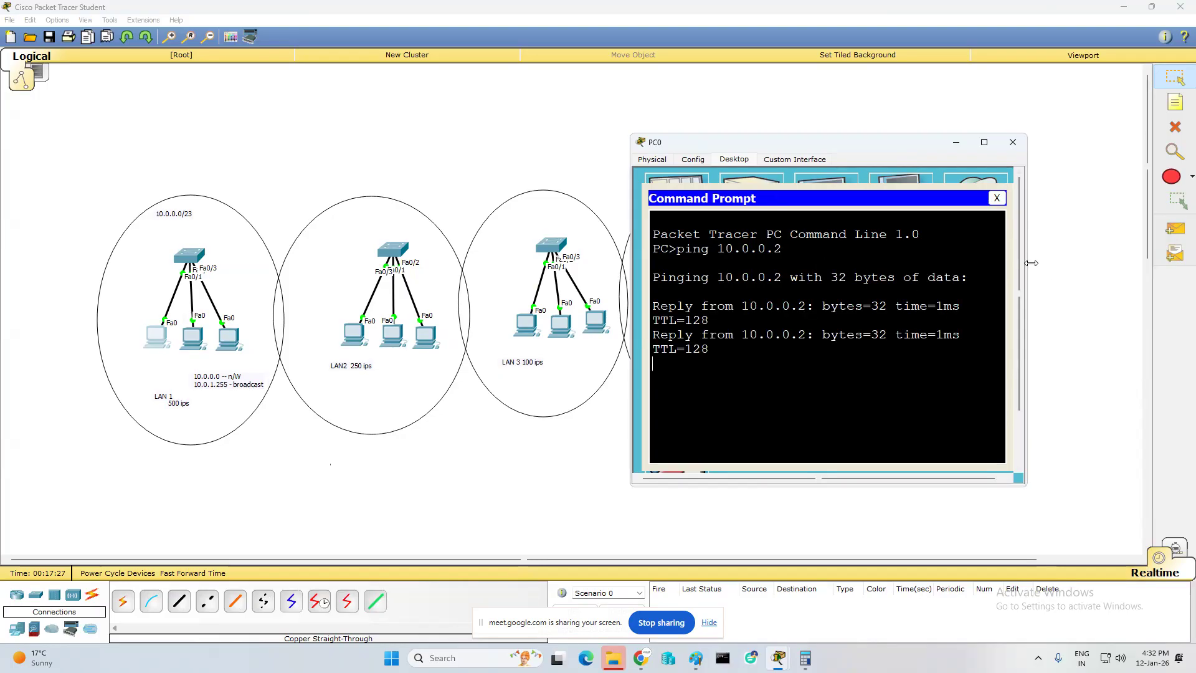
left_click_drag(1031, 263, 1149, 264)
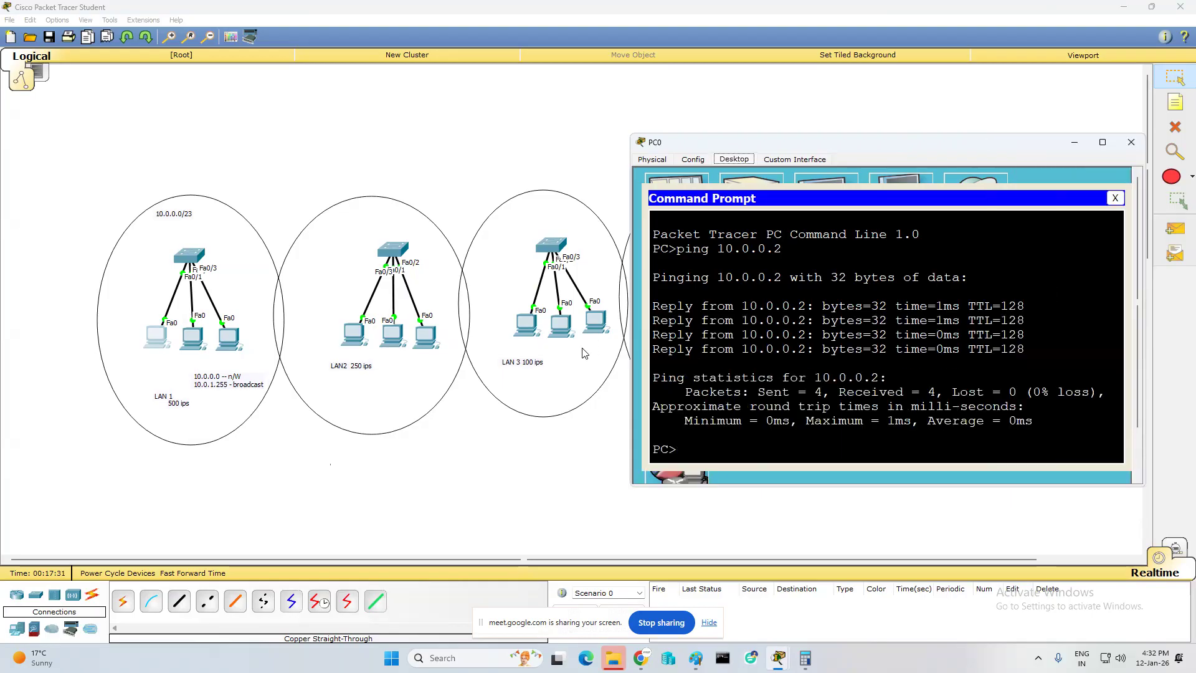
- Ping 10.0.0.3 from PC0's Command Prompt
left_click(806, 438)
key("Up")
key("BackSpace")
type("3")
key("Return")
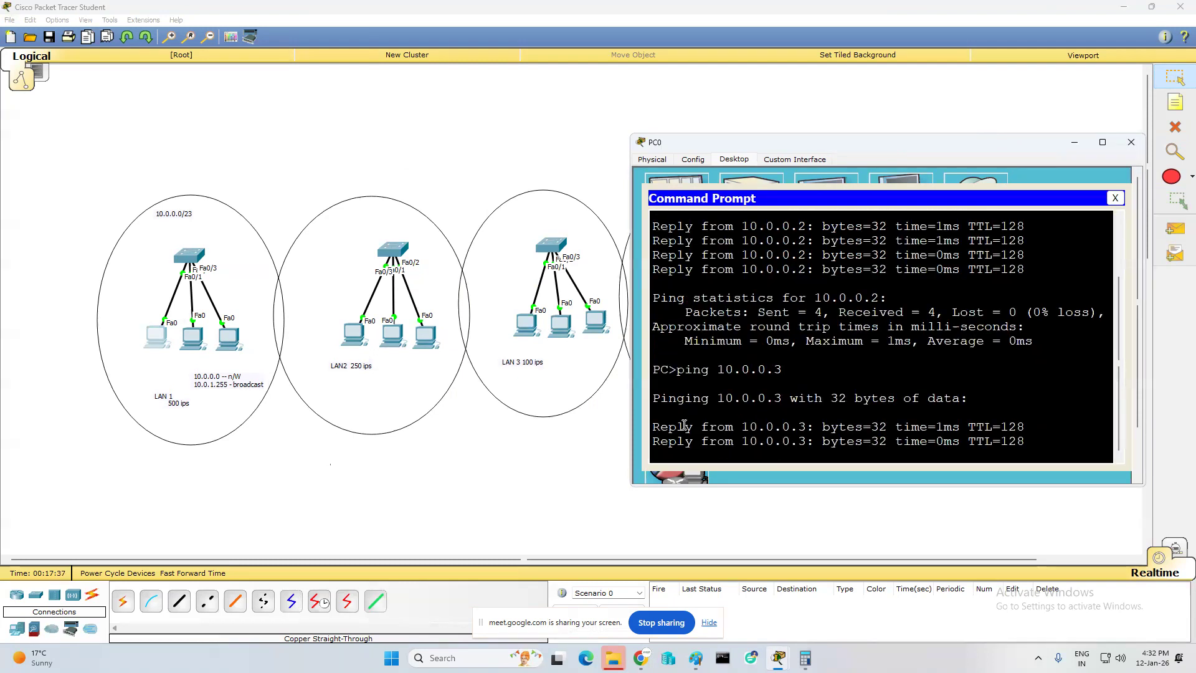
- Ping the unassigned address 10.0.0.4 from PC0 and close the device window
key("Up")
key("BackSpace")
type("4")
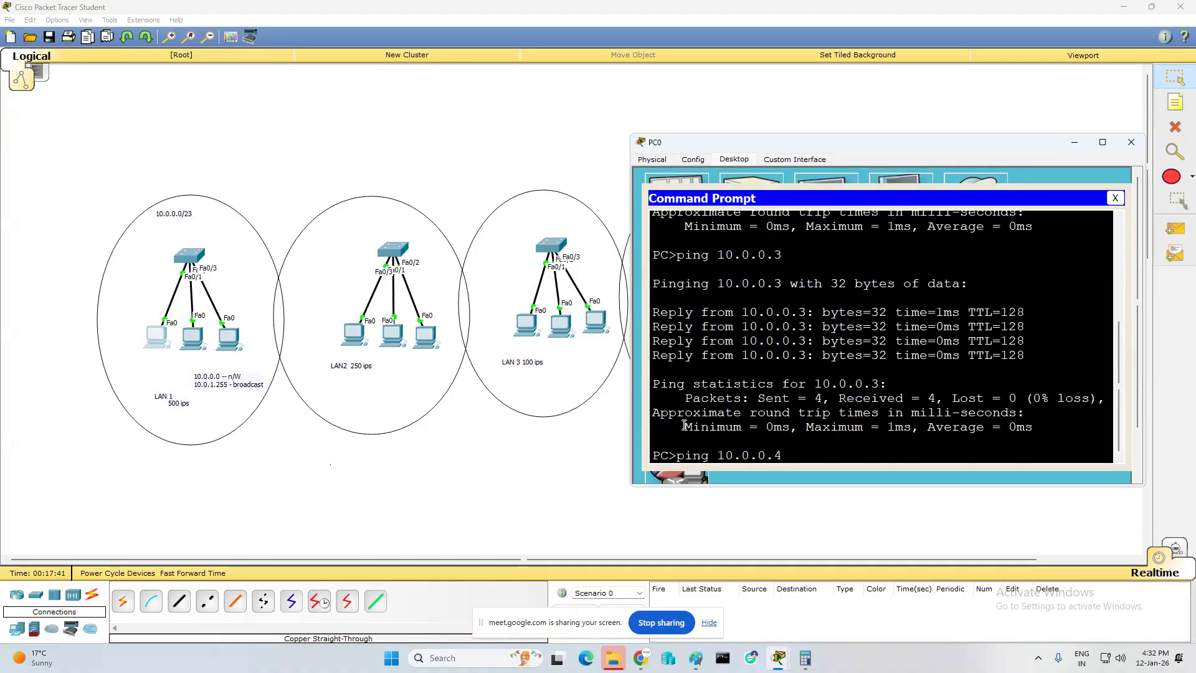
key("Return")
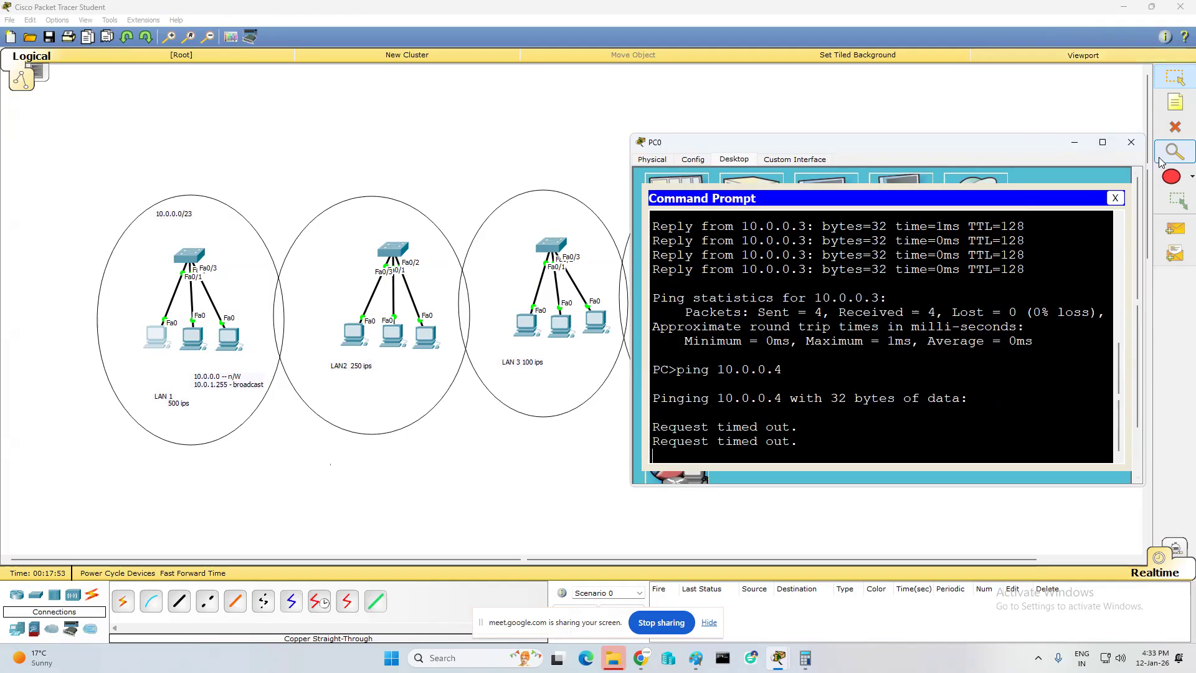
left_click(1129, 145)
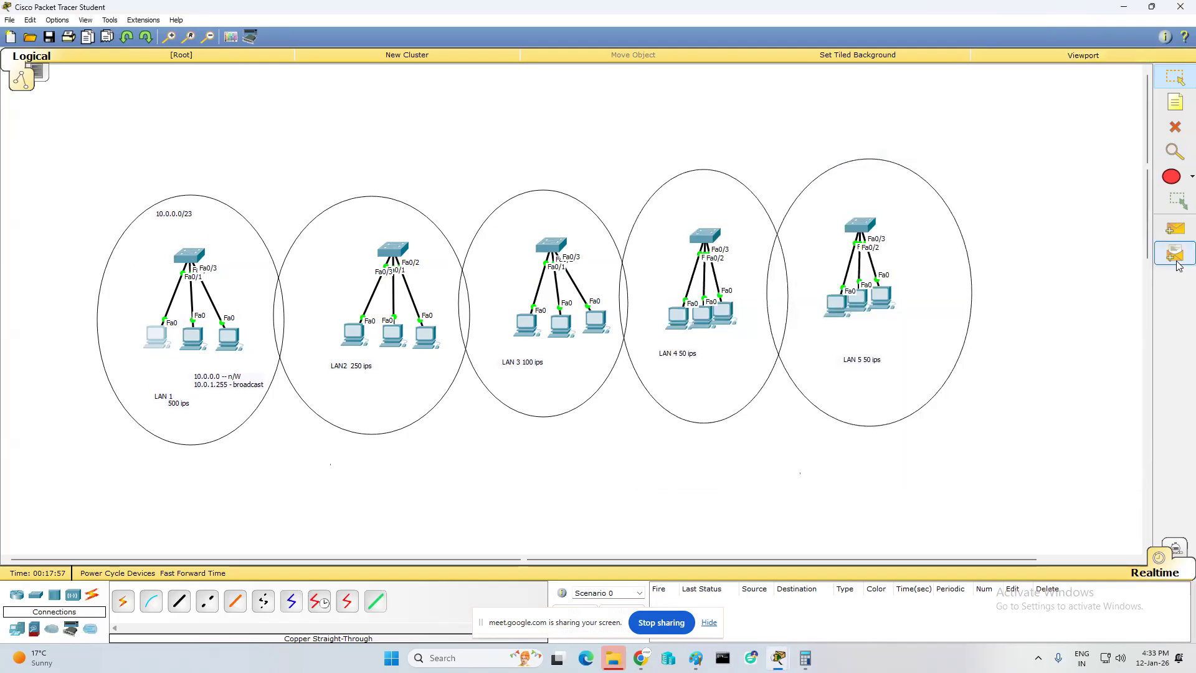
- Test LAN 1 by sending a simple PDU from PC0 to PC1, and hide the screen-sharing bar
left_click(1176, 229)
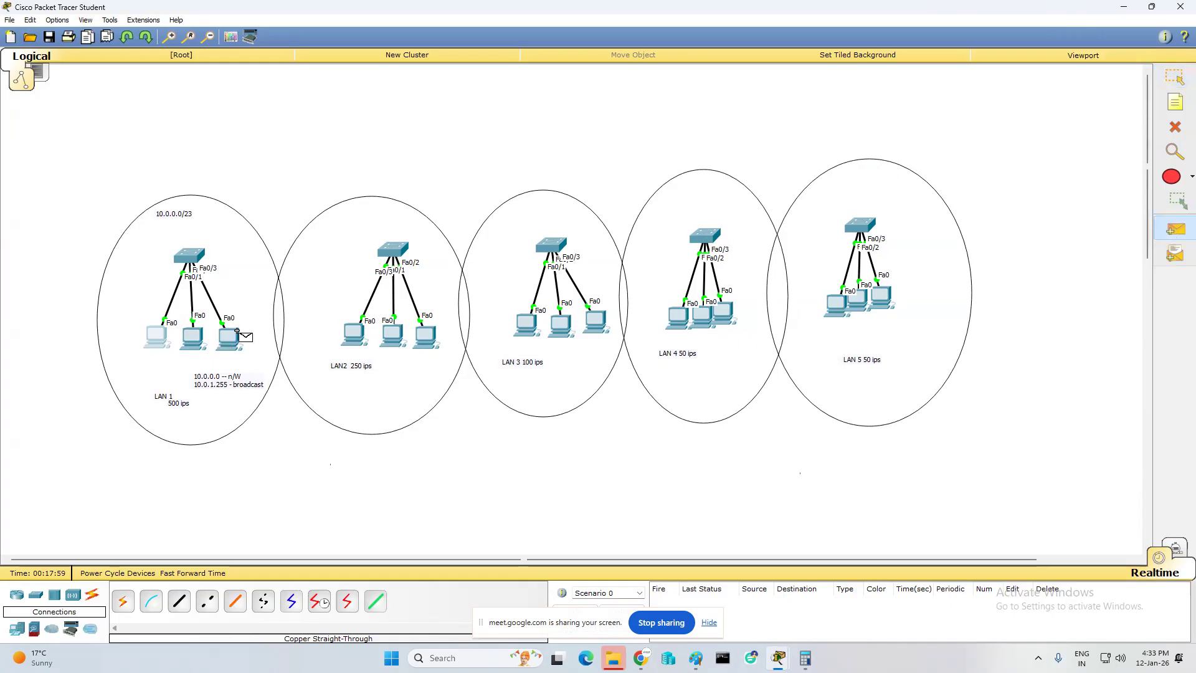
left_click(153, 340)
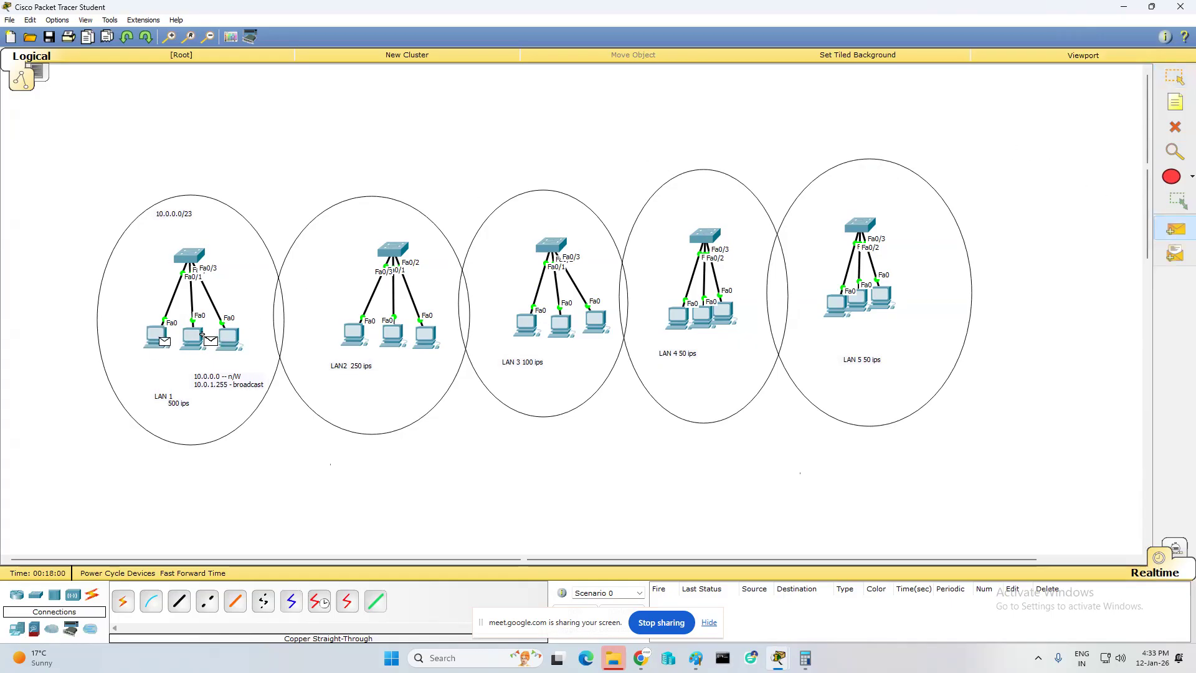
left_click(197, 339)
left_click(709, 622)
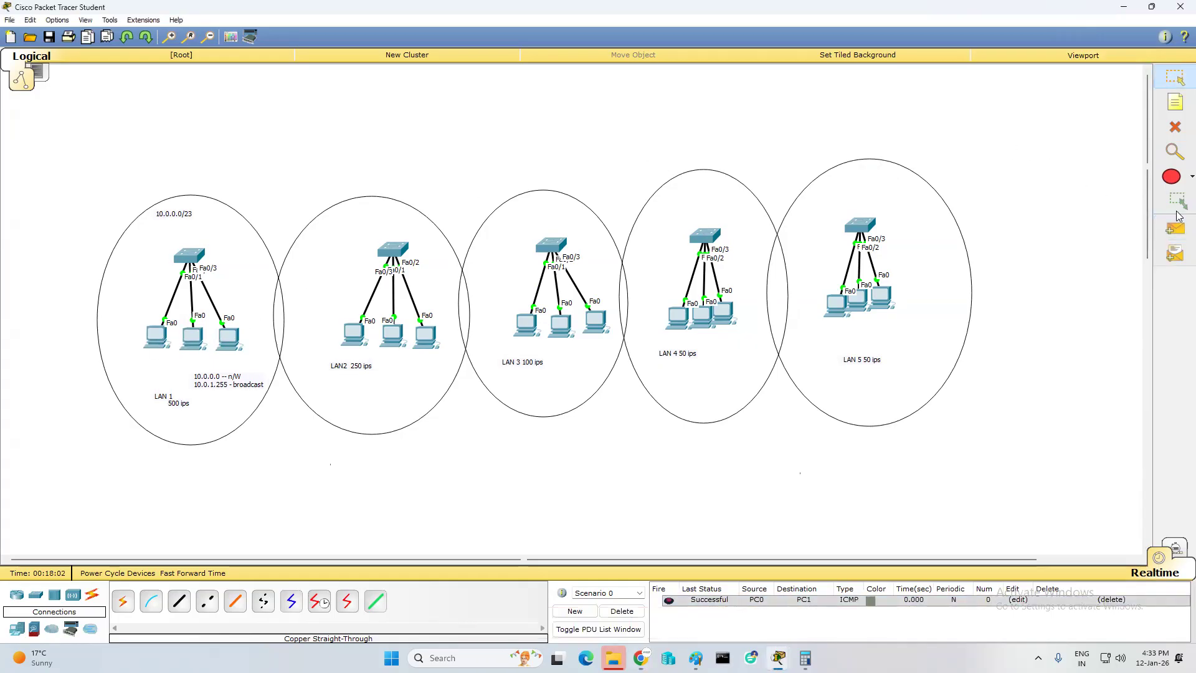
- Test LAN 1 with a simple PDU from PC0 to PC2 and delete the PDU scenario
left_click(1177, 233)
left_click(157, 338)
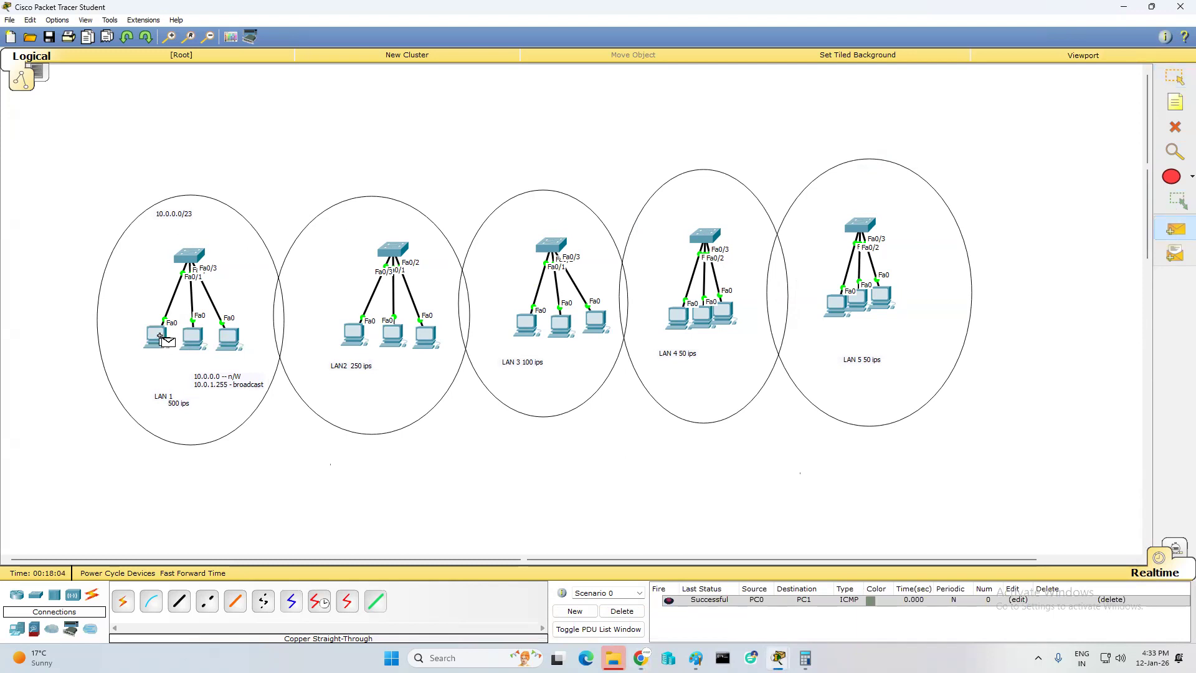
left_click(222, 338)
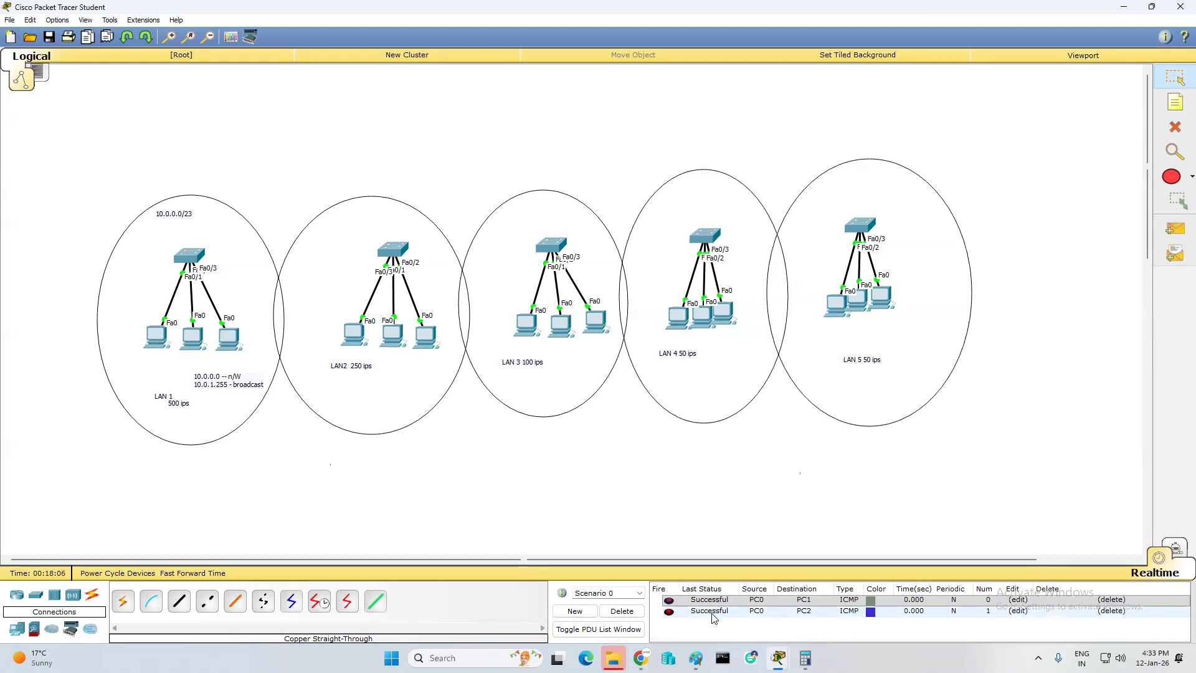
left_click(618, 611)
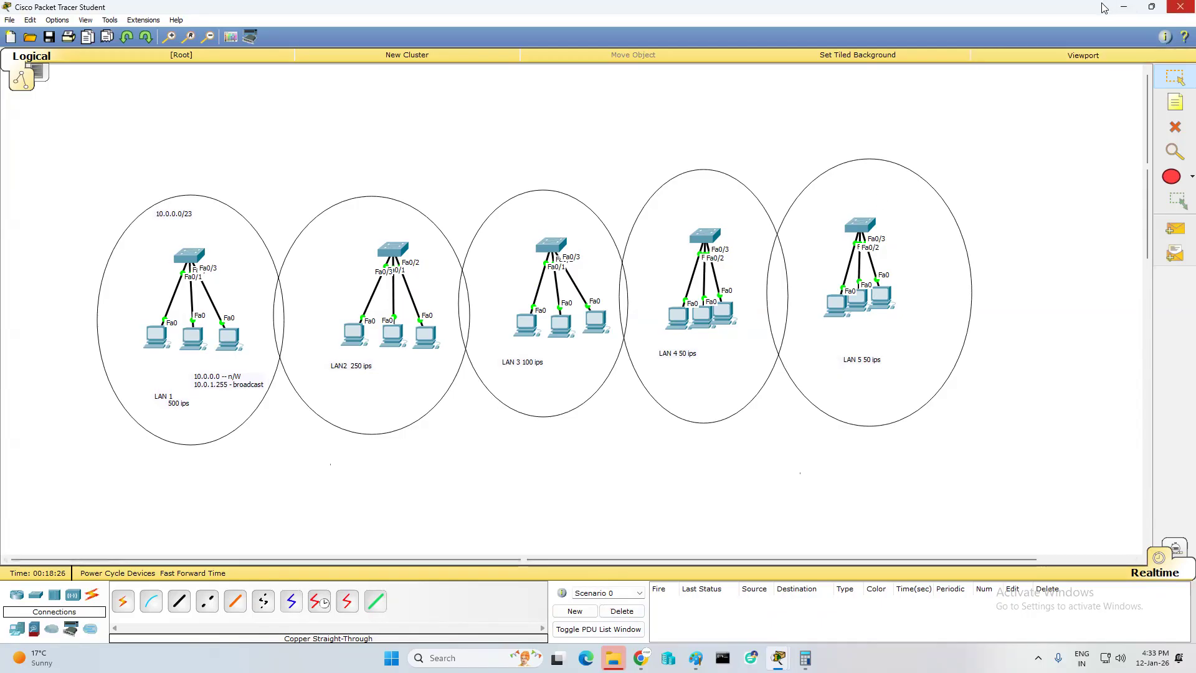
- Minimize Packet Tracer, close the PC2 and Calculator windows, and minimize the File Explorer window
left_click(1127, 6)
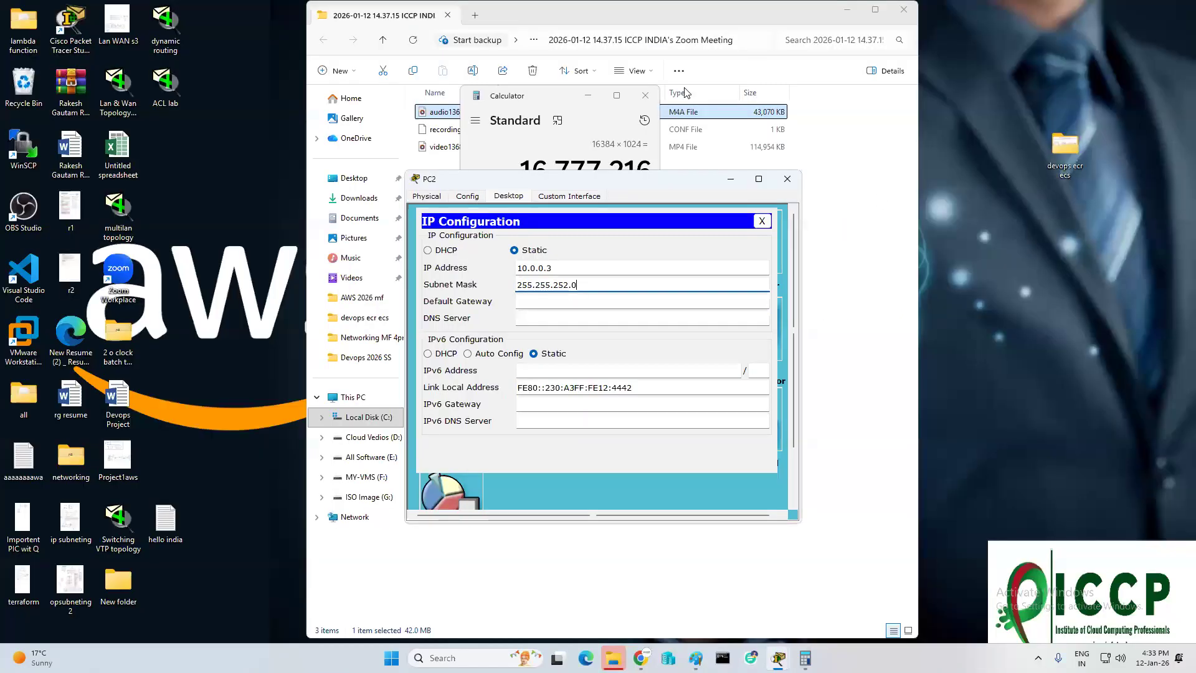
left_click(787, 179)
left_click(645, 95)
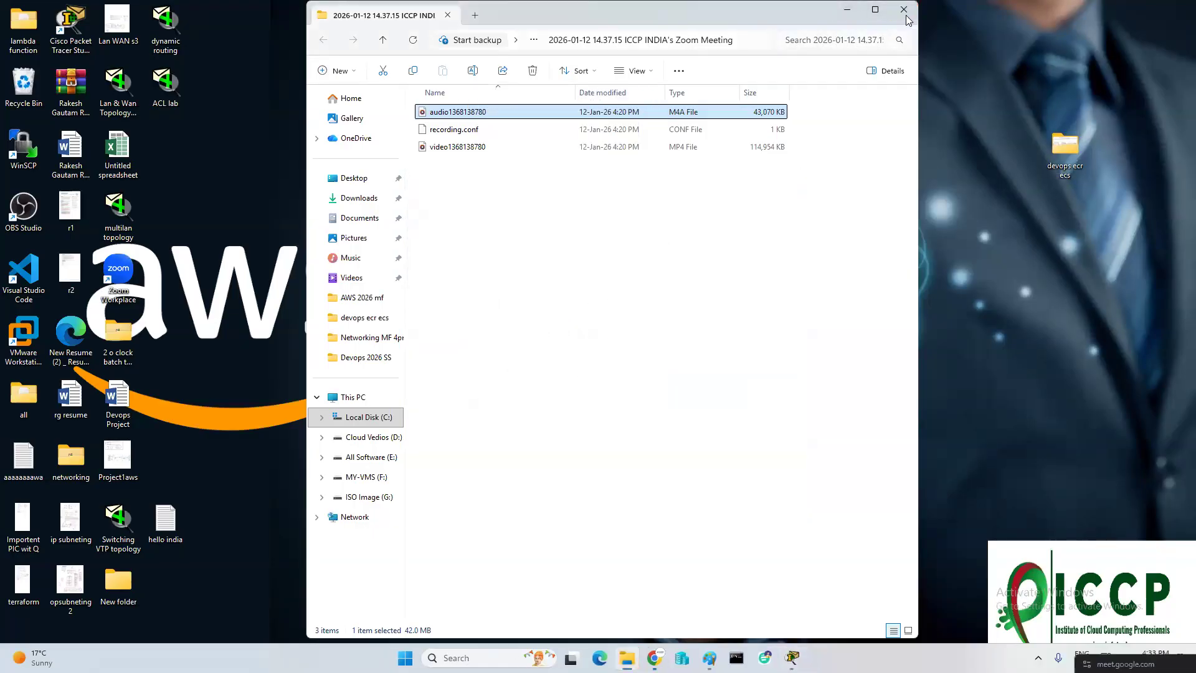
left_click(848, 13)
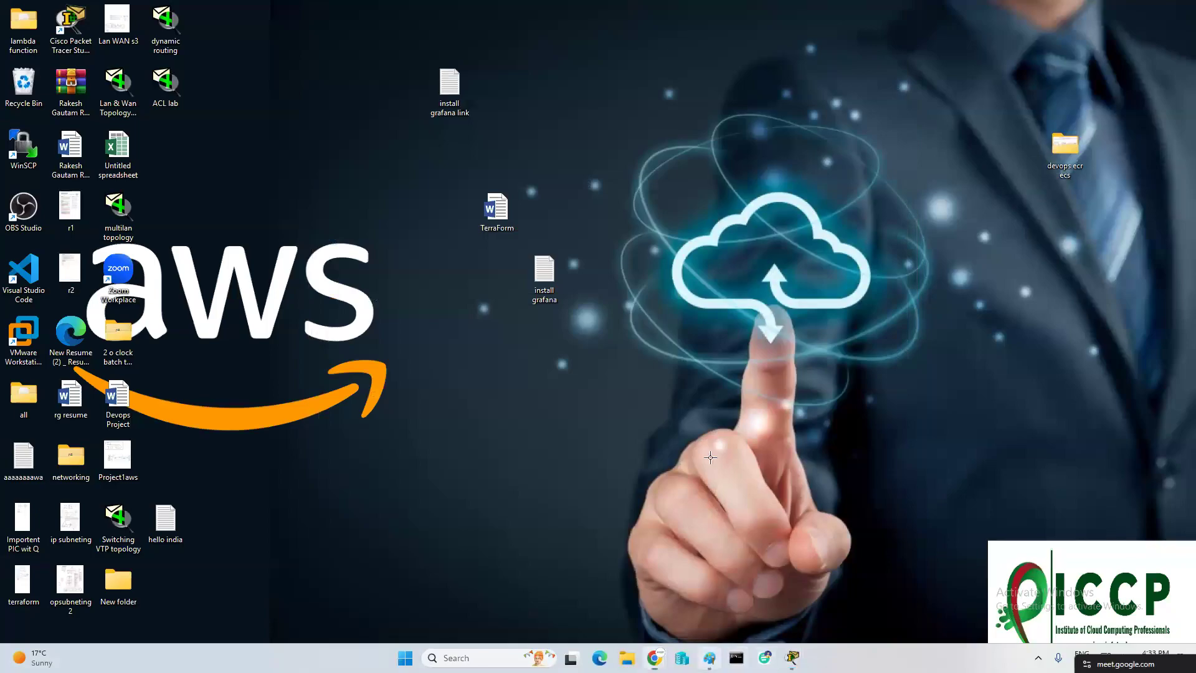
- Switch to Paint and draw a blue rounded rectangle around the addresses 10.0.2.0 to 10.0.2.255
left_click(709, 658)
scroll(449, 208, "up", 3)
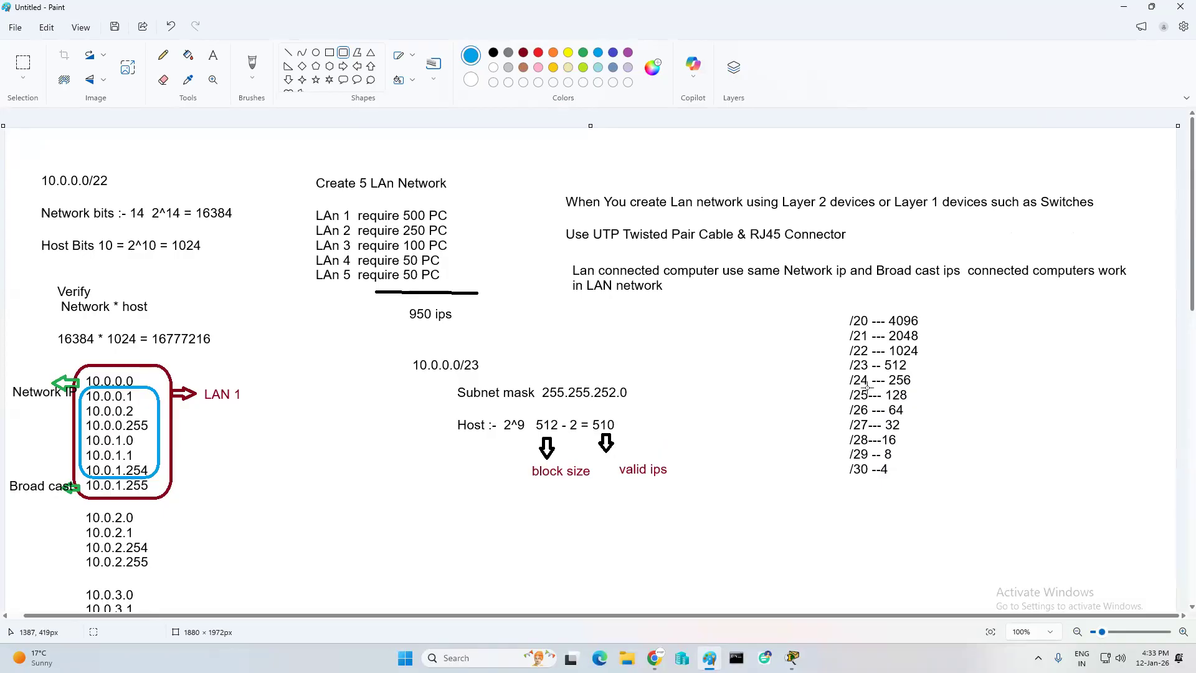
scroll(866, 387, "down", 5)
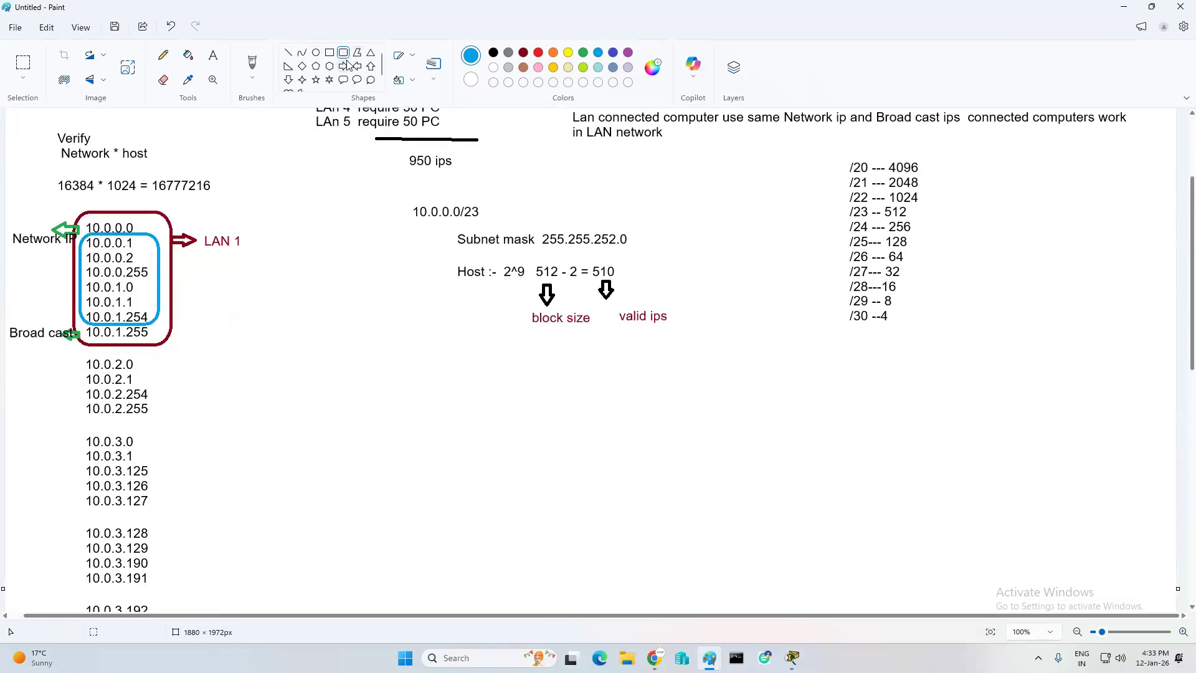
left_click_drag(73, 352, 164, 424)
left_click(324, 421)
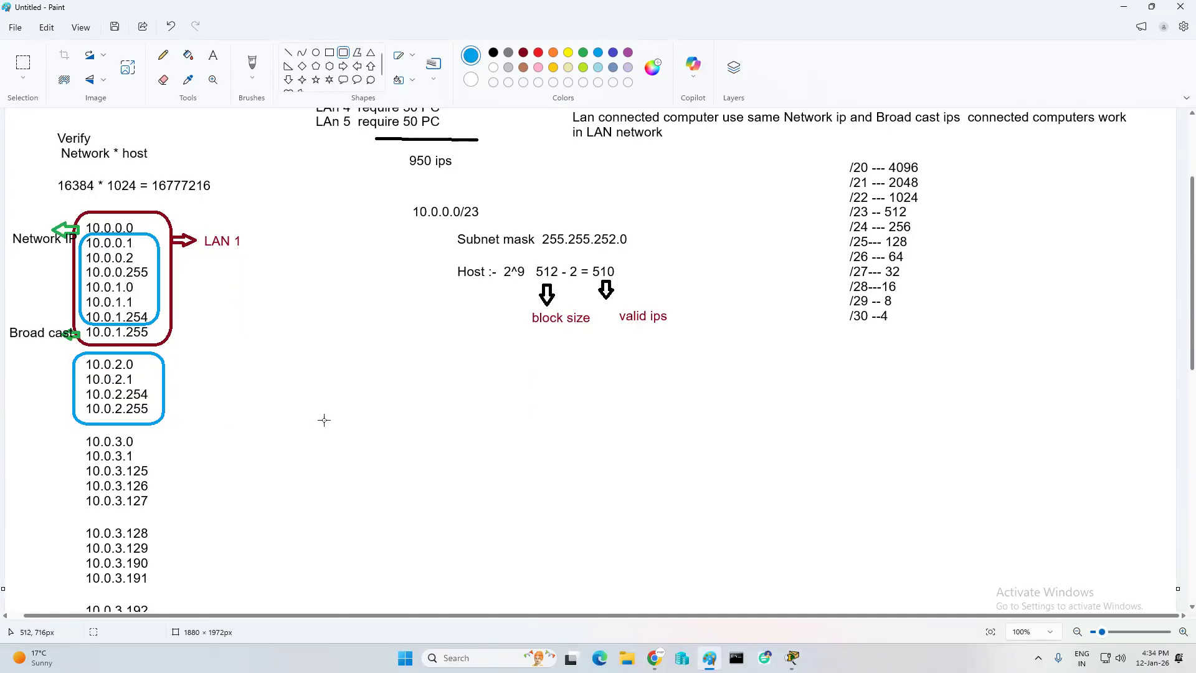
- Add the black text label /24 beside the boxed 10.0.2.0 to 10.0.2.255 range
left_click(494, 53)
left_click(170, 374)
type("124")
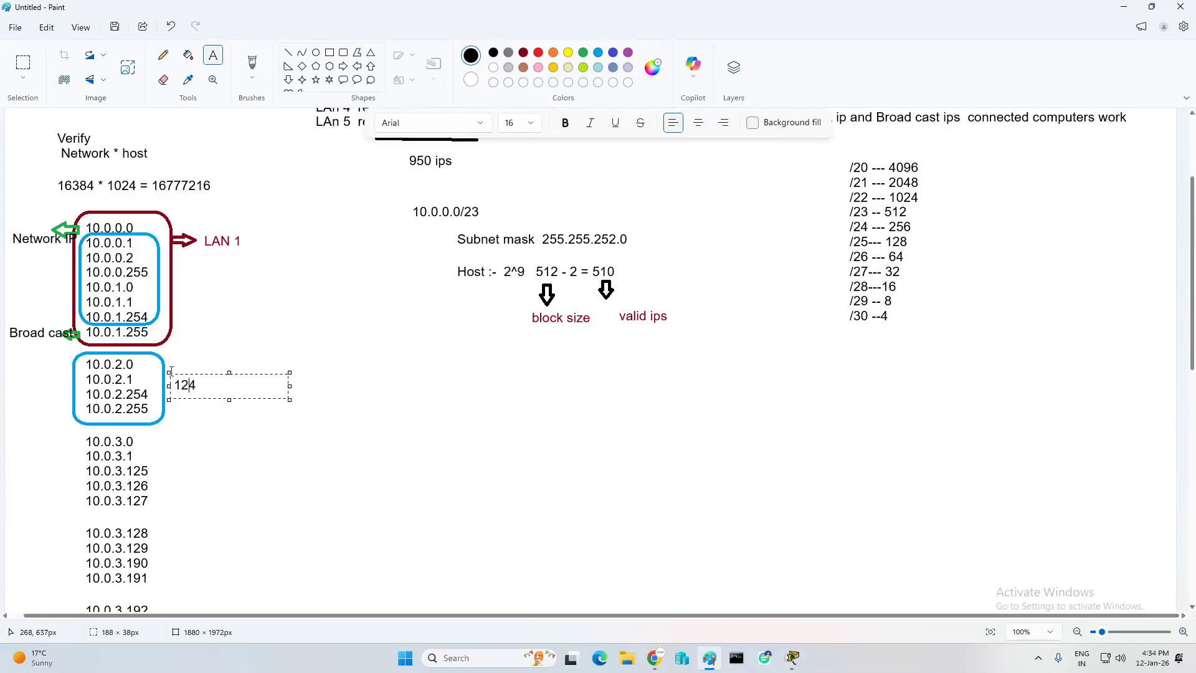
key("BackSpace")
type("/")
left_click(430, 450)
- Switch to Packet Tracer and add a two-line note under LAN2 reading "10.0.2.0 n/w ip" and "10.0.2.255 b/C"
left_click(793, 658)
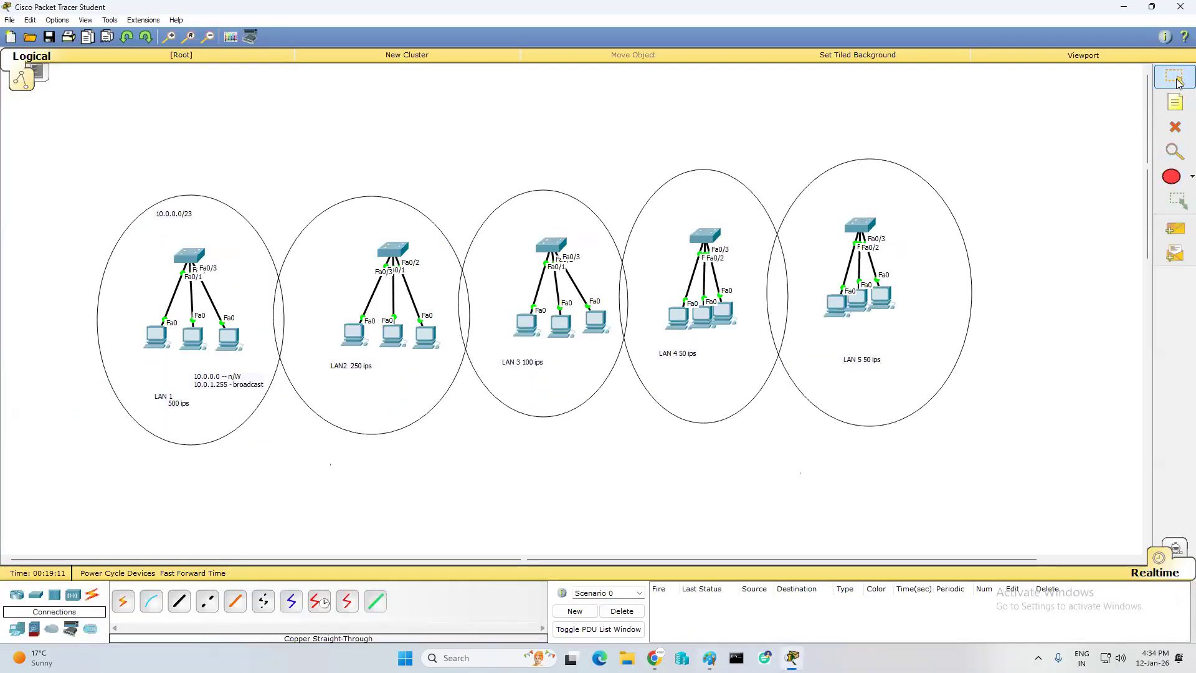
left_click(1175, 101)
left_click(341, 387)
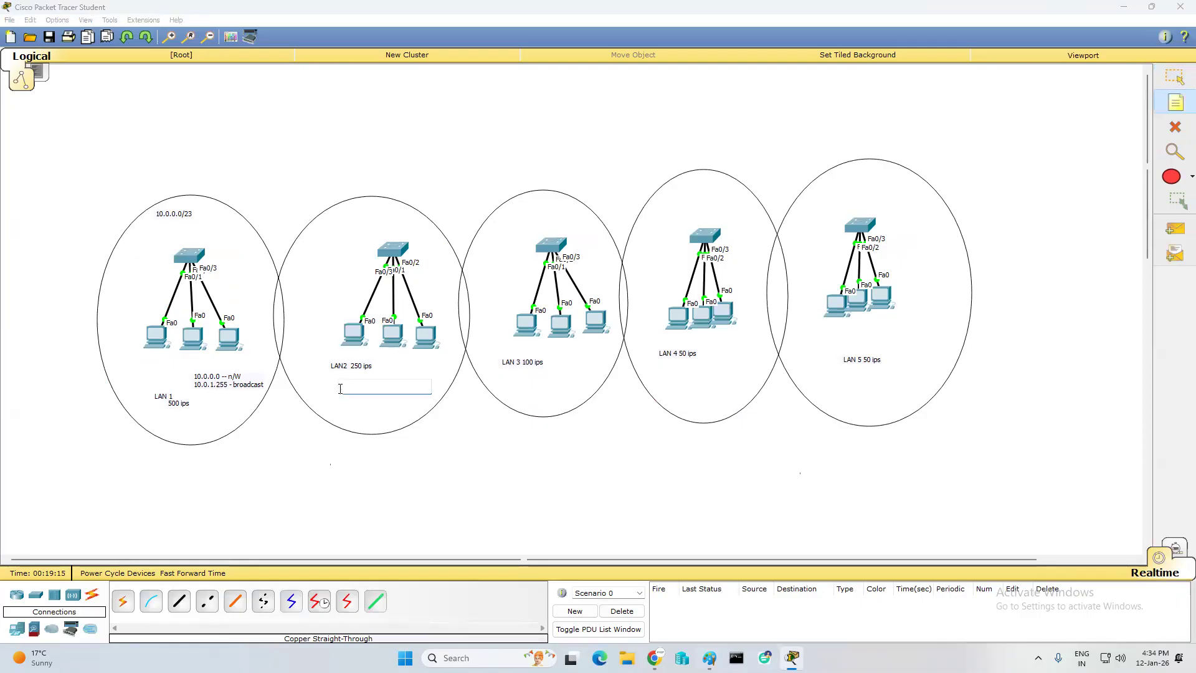
type("10.")
type("0.2.0 n/w ip")
key("Return")
type("10.0.2.2545")
left_click(377, 449)
left_click(1176, 78)
- Configure PC3 in LAN2 with the static IP address 10.0.2.1 and subnet mask 255.255.255.0
left_click(353, 335)
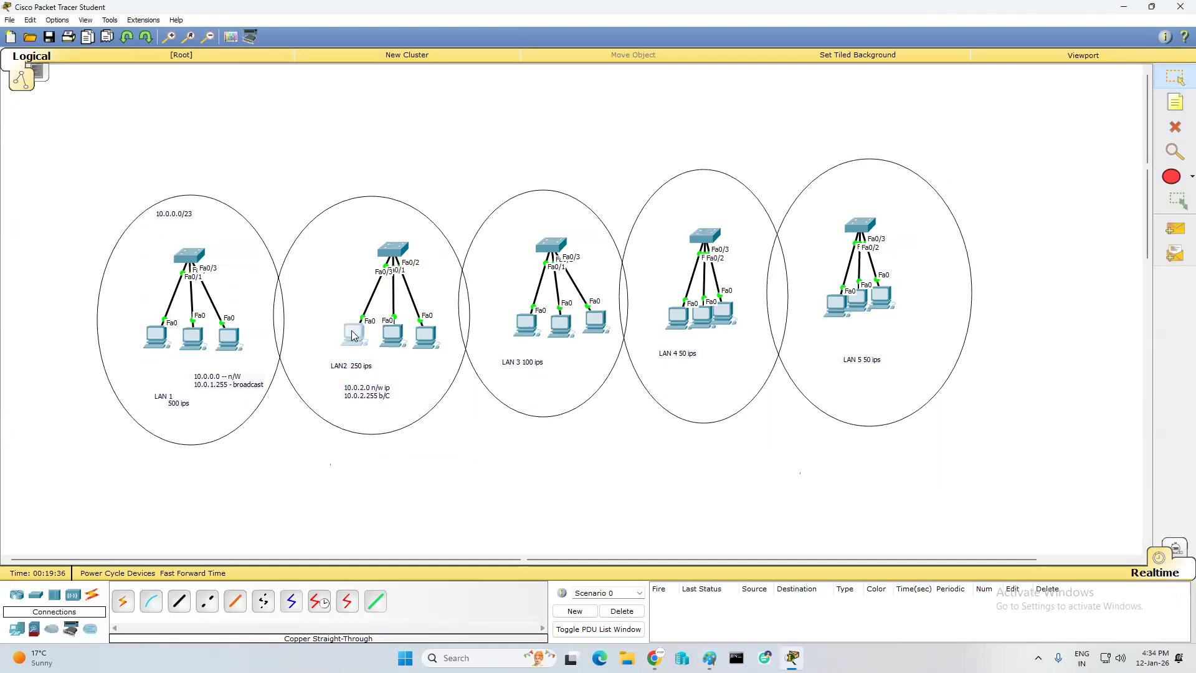
left_click(508, 196)
left_click(459, 233)
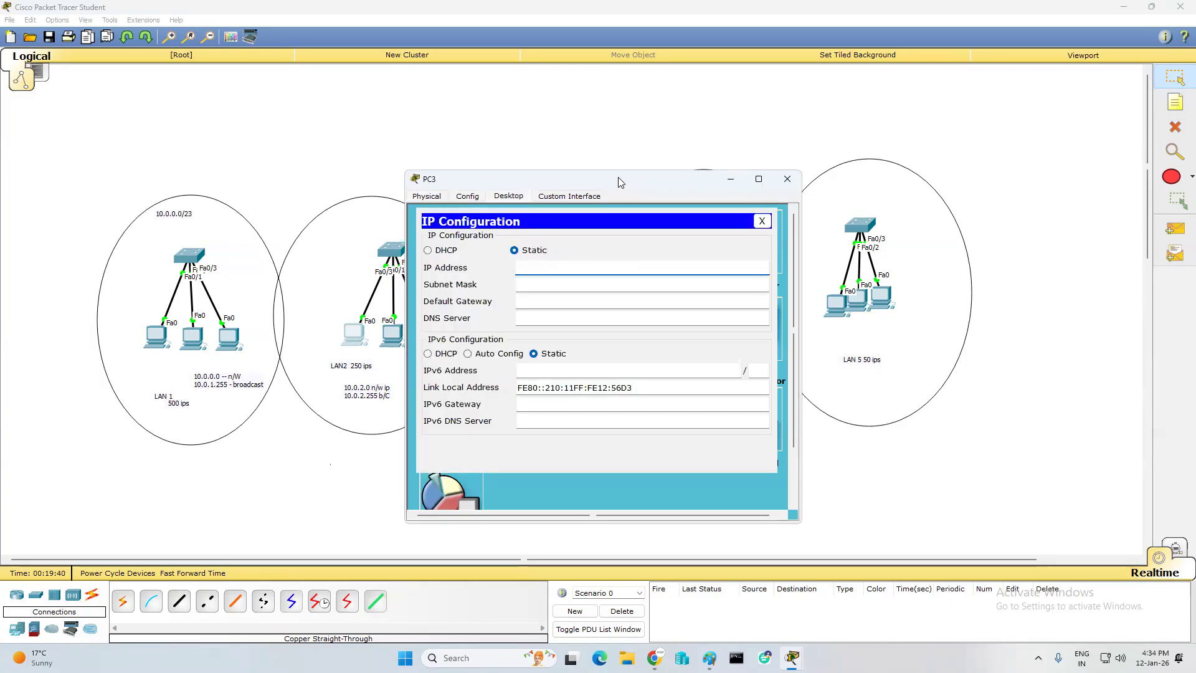
left_click_drag(608, 181, 730, 166)
type("10.0.2.1")
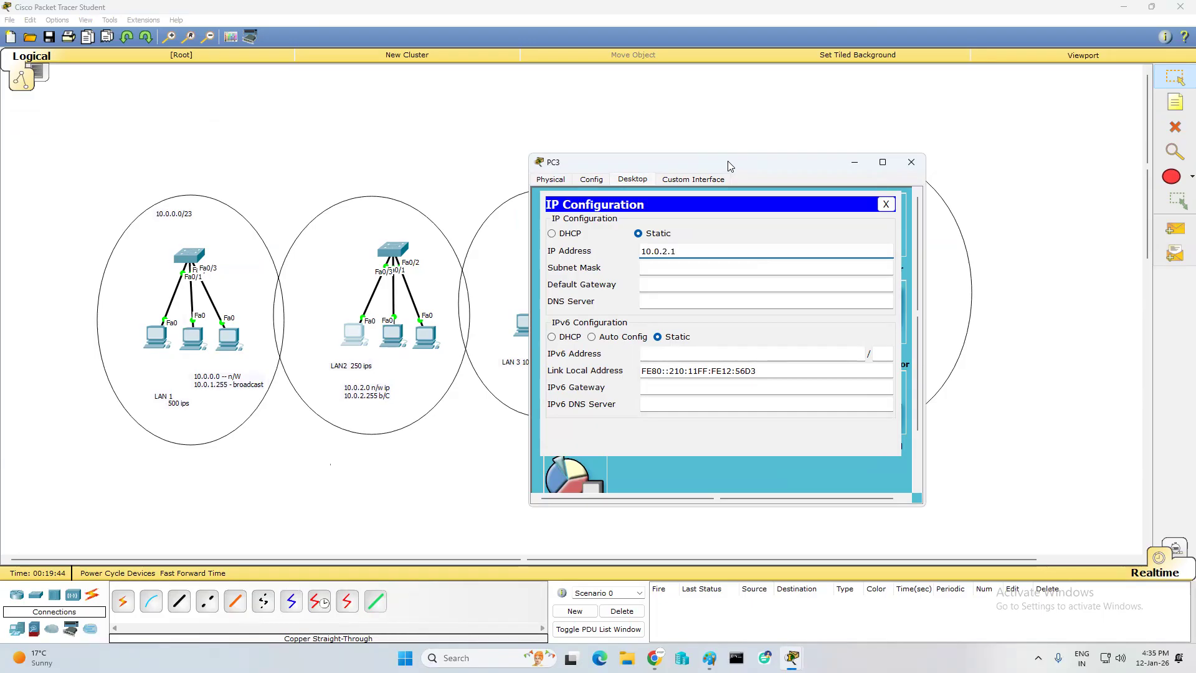
key("Tab")
type("255.255.255.0")
key("Tab")
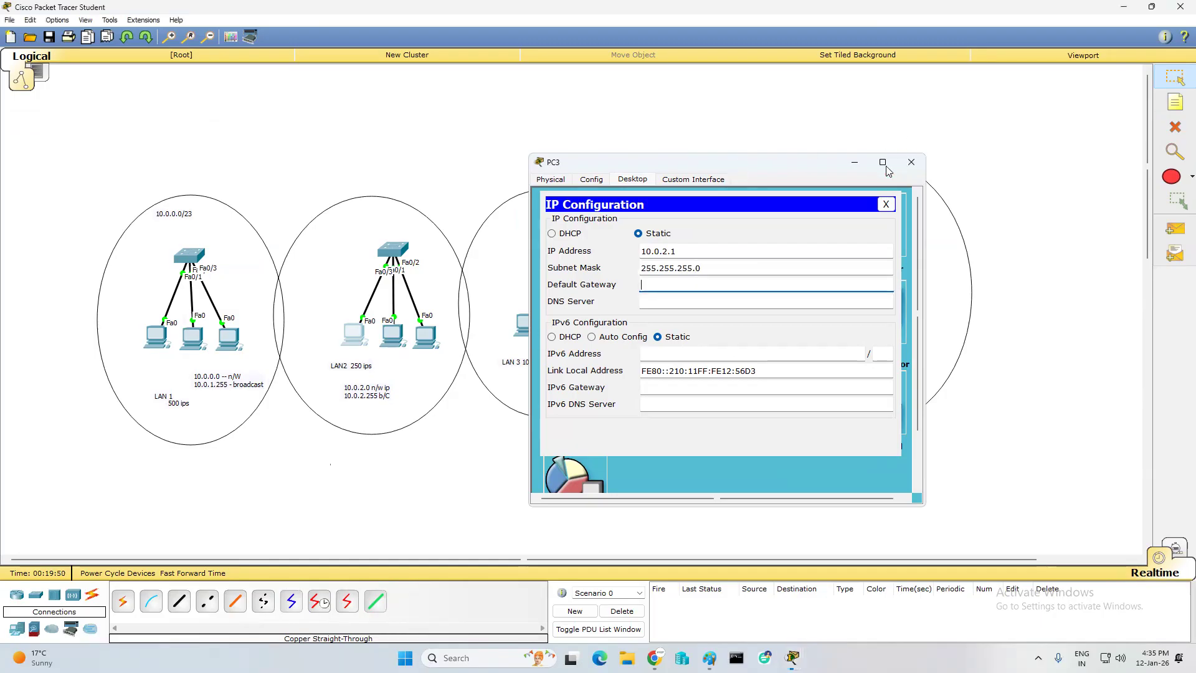
left_click(911, 162)
- Configure PC4 in LAN2 with the static IP address 10.0.2.2 and subnet mask 255.255.255.0
left_click(397, 337)
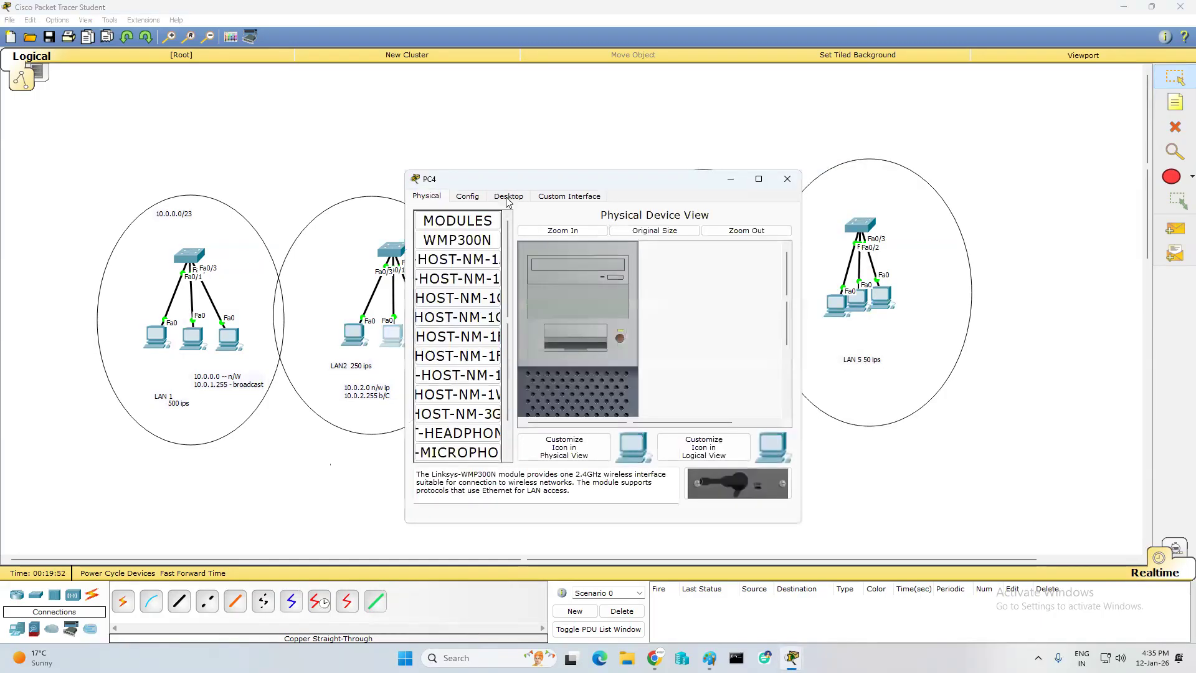
left_click(509, 195)
left_click(459, 228)
left_click(534, 266)
type("10.0")
type(".0.")
key("BackSpace")
key("BackSpace")
type("4.2")
key("BackSpace")
key("BackSpace")
key("BackSpace")
type("2.2")
key("Tab")
type("255.255.255.0")
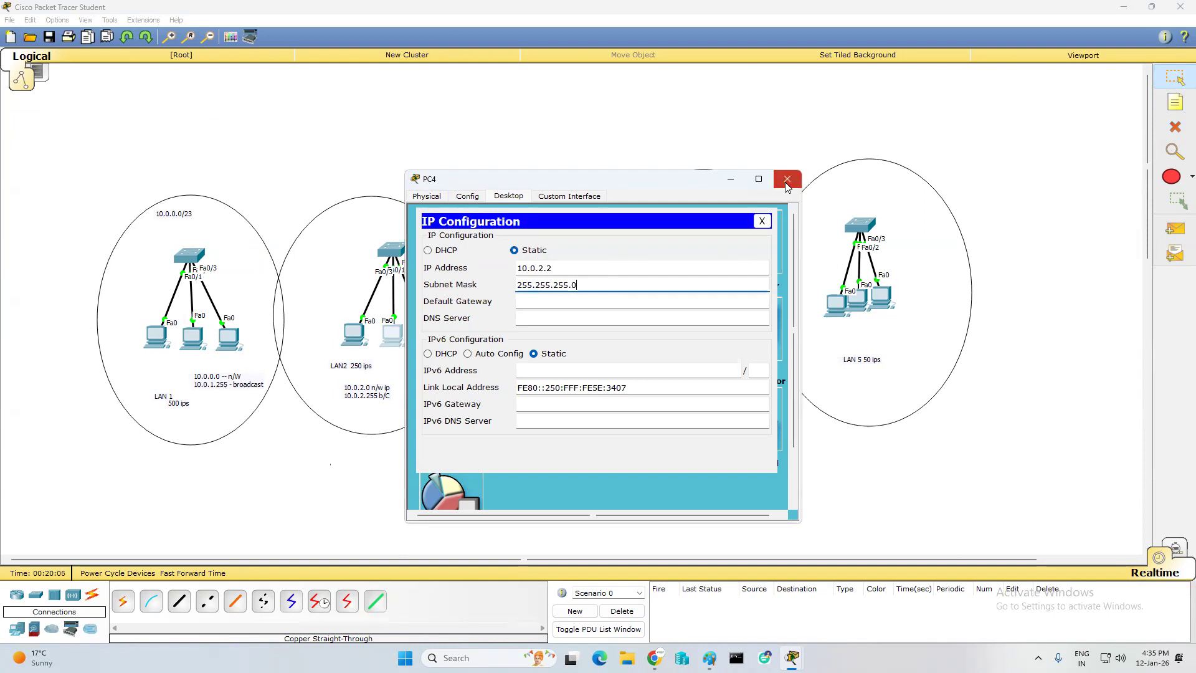
left_click(787, 186)
- Configure PC5 in LAN2 with the static IP address 10.0.2.3 and subnet mask 255.255.255.0
left_click(392, 337)
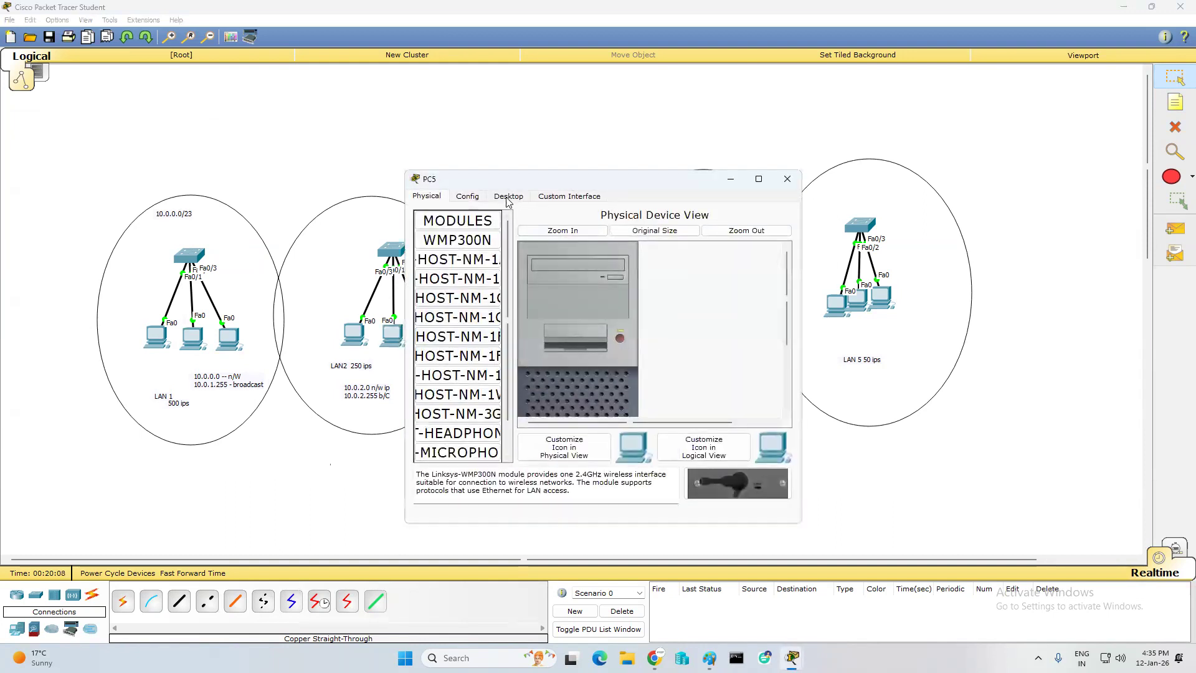
left_click(508, 197)
left_click(461, 233)
type("10.0.2.3")
key("Tab")
type("255.255.255.0")
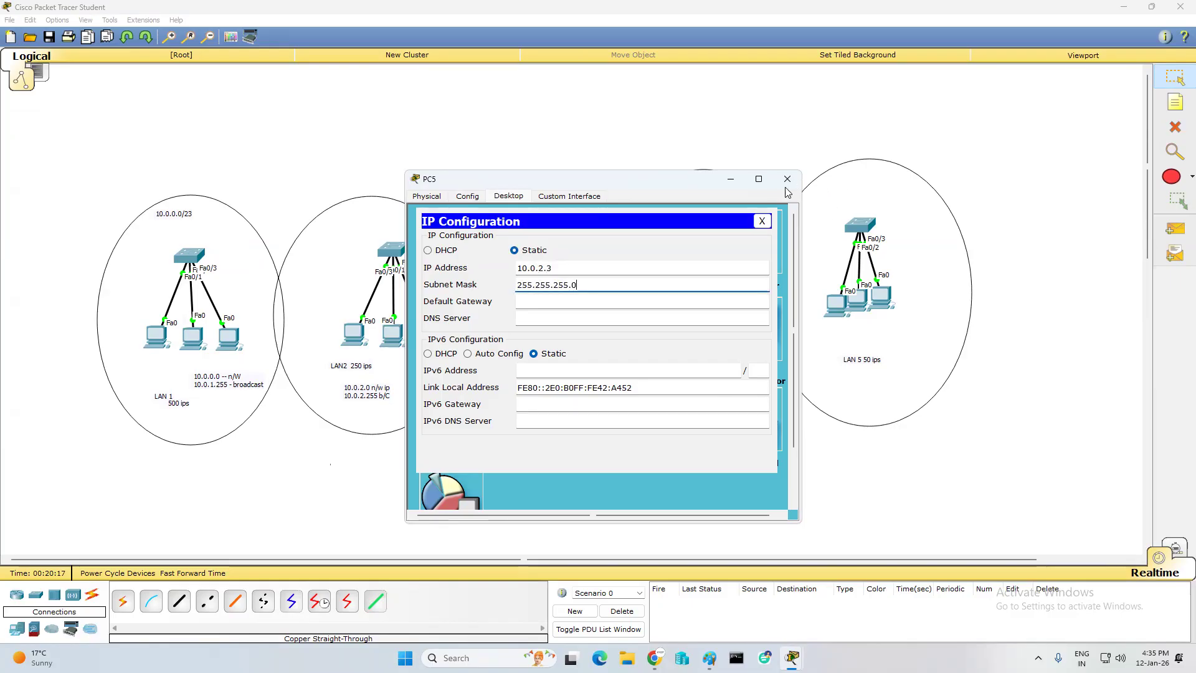
left_click(1101, 157)
- Test LAN2 with a simple PDU from PC3 to PC5 and delete the PDU scenario
left_click(1176, 229)
left_click(350, 337)
left_click(425, 335)
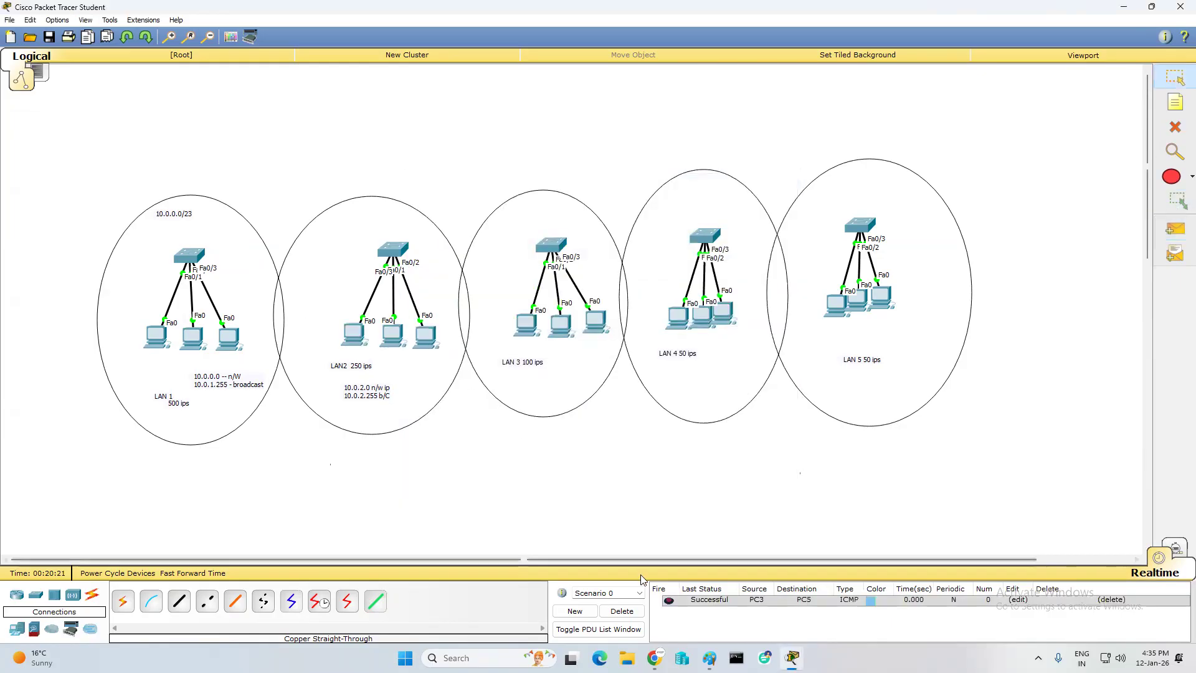
left_click(621, 612)
- Repeat the LAN2 test by sending another simple PDU from PC3 to PC5
left_click(1176, 229)
left_click(352, 336)
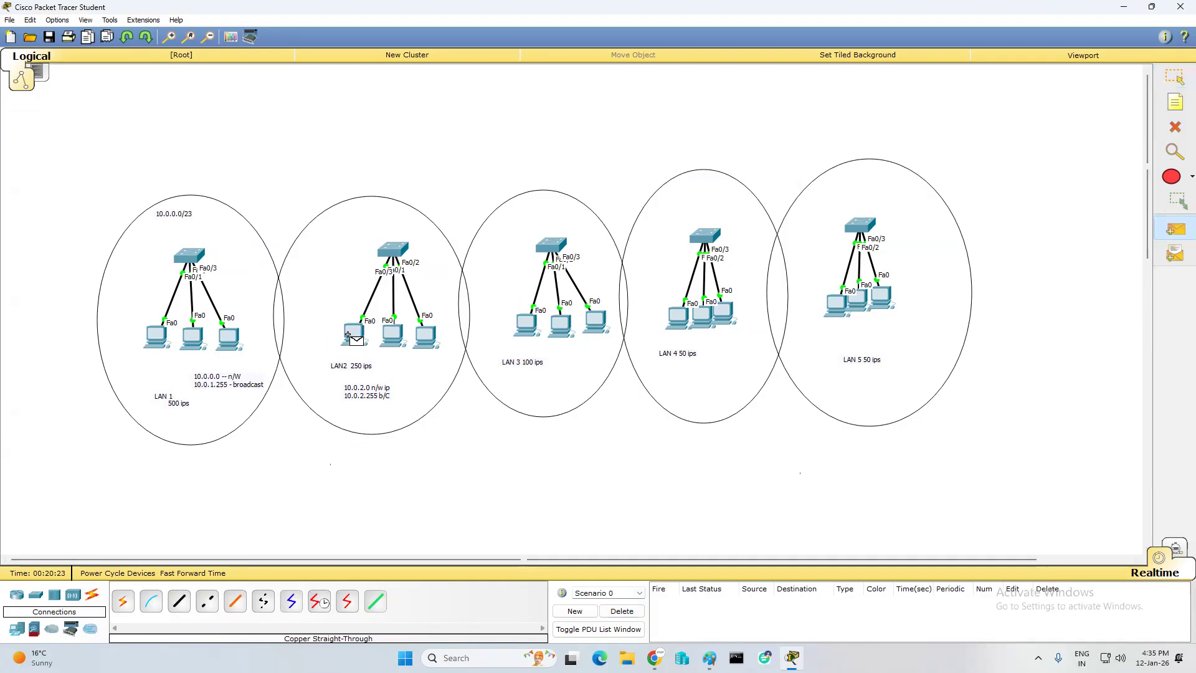
left_click(426, 336)
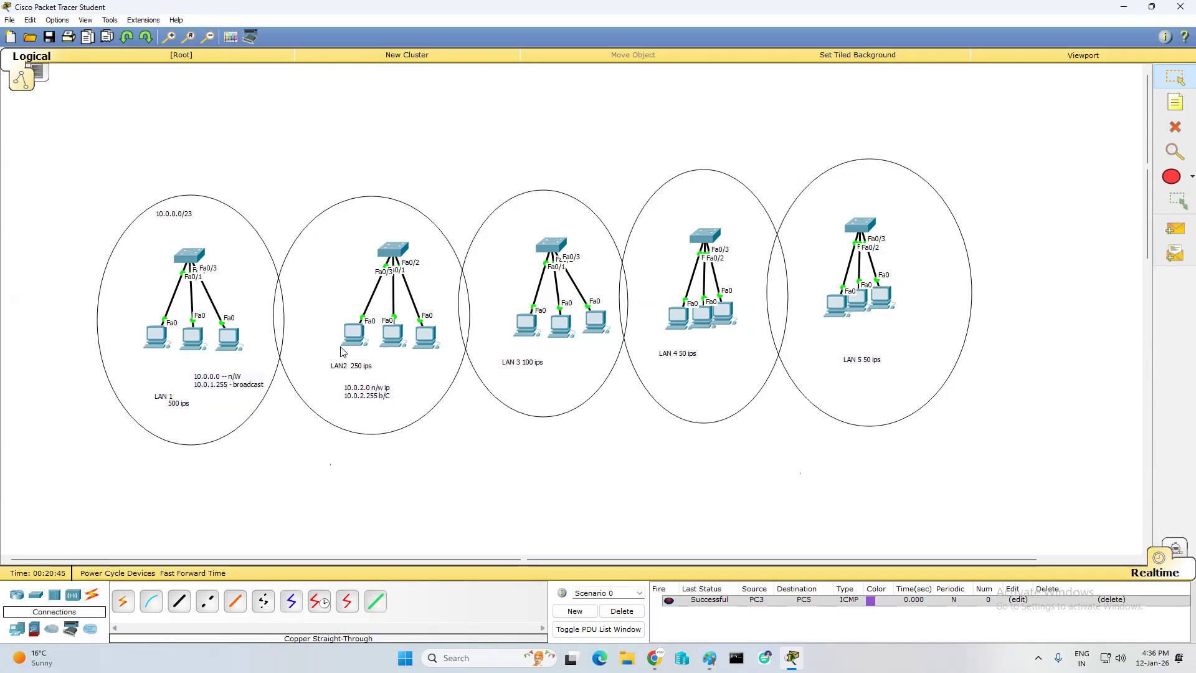
- Test traffic between LAN 1 and LAN2 with a simple PDU from PC2 to PC3, and delete the PDU scenario
left_click(1175, 228)
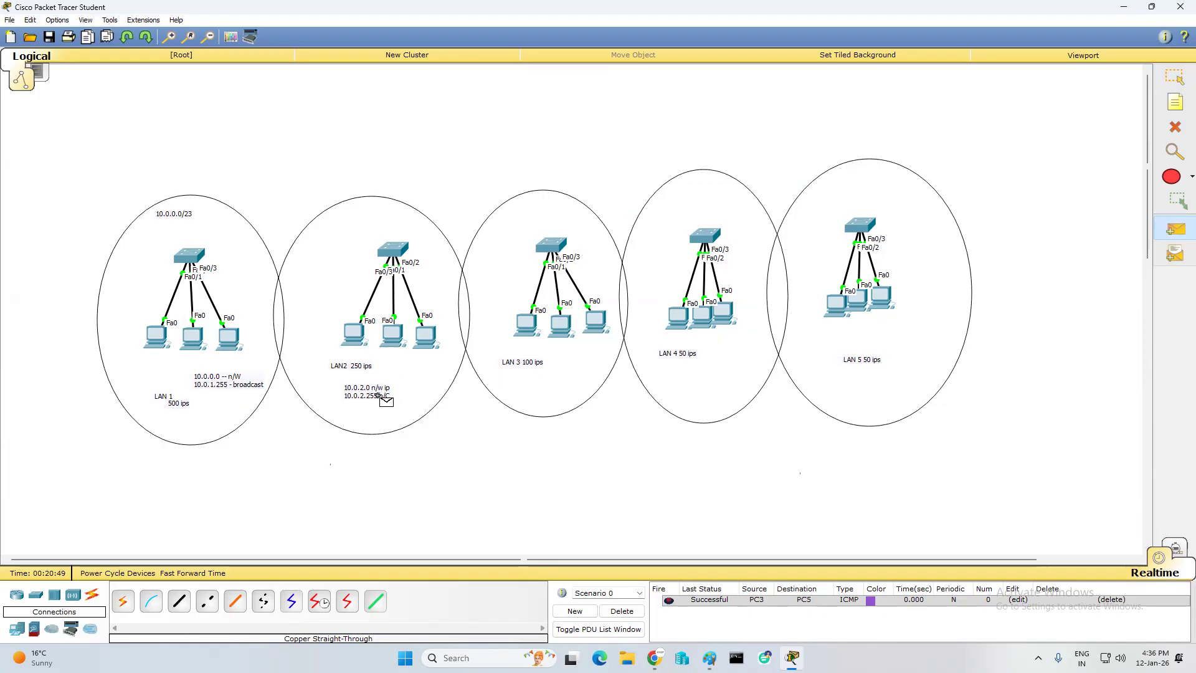
left_click(229, 339)
left_click(353, 339)
left_click(637, 608)
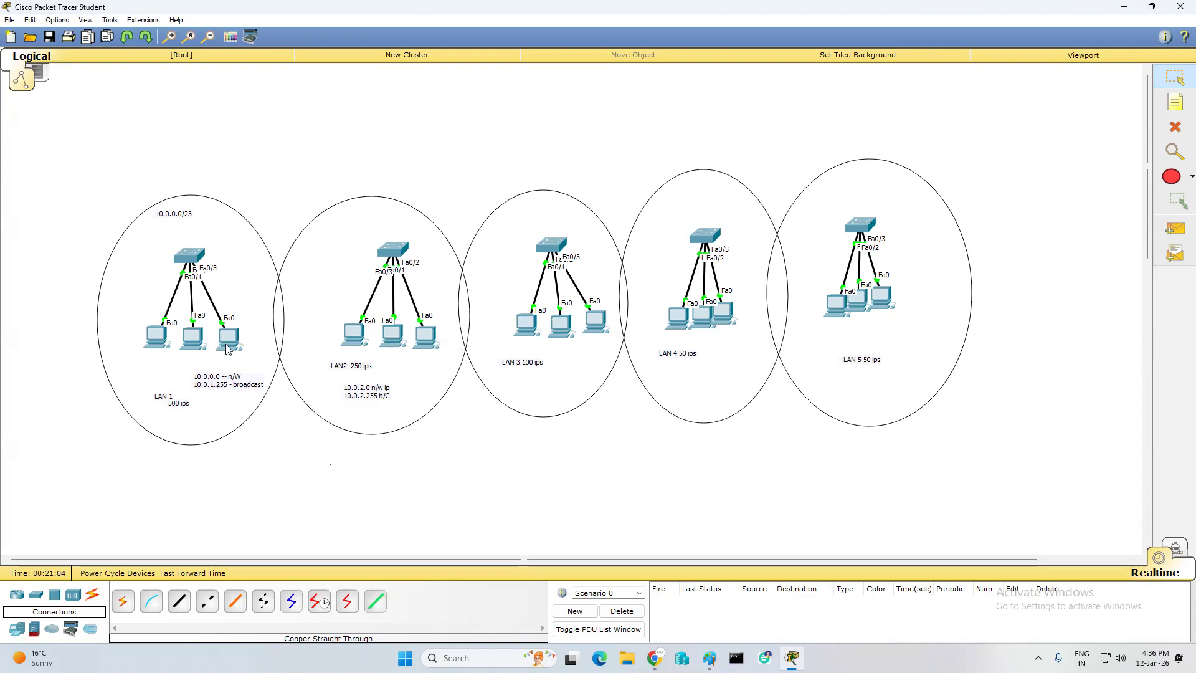
mouse_move(228, 349)
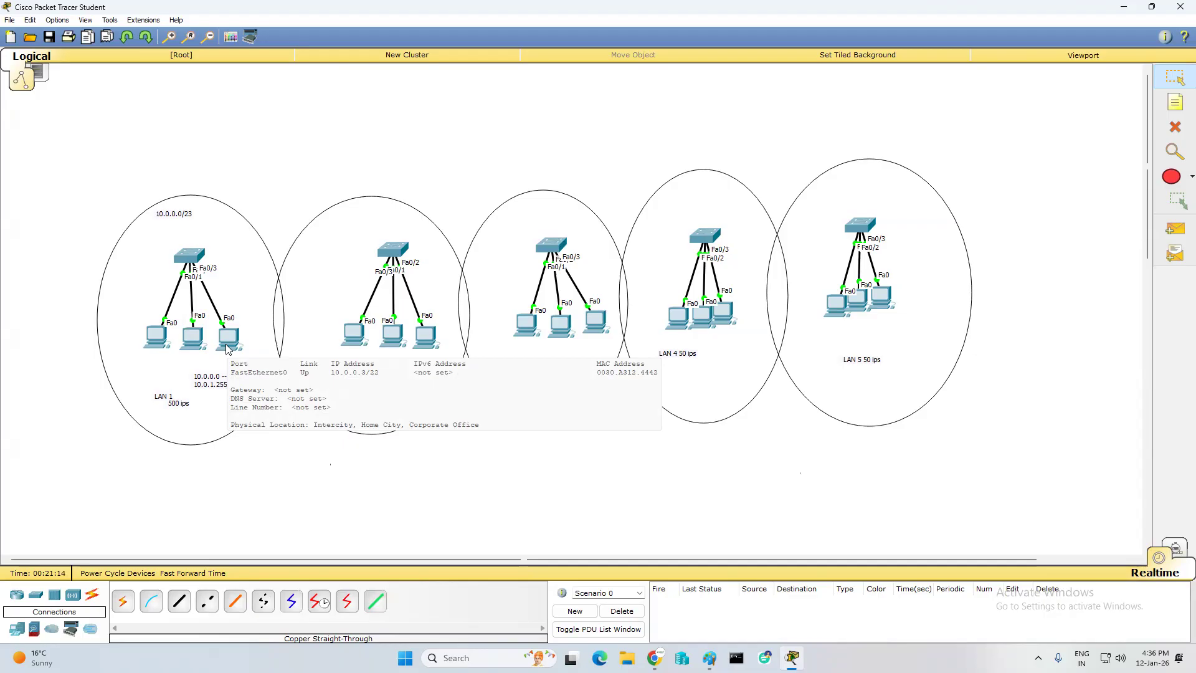
- Switch to Paint and draw an orange rounded rectangle around the addresses 10.0.3.0 to 10.0.3.127
left_click(1123, 7)
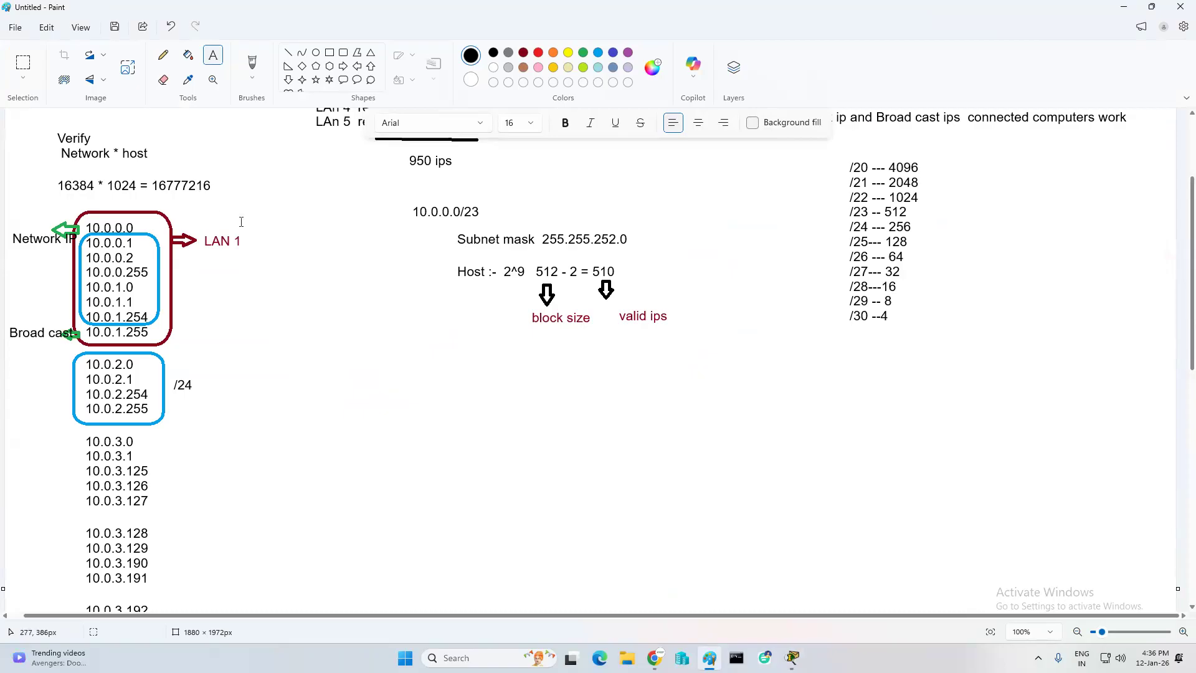
scroll(241, 222, "up", 3)
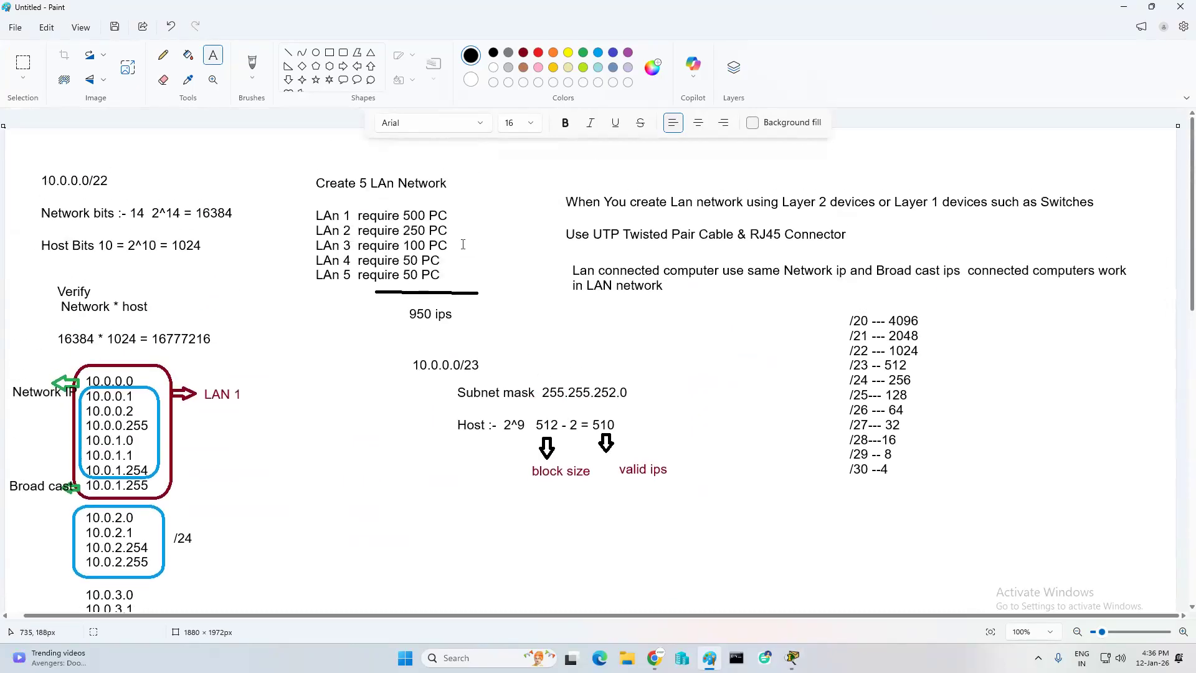
scroll(779, 350, "down", 1)
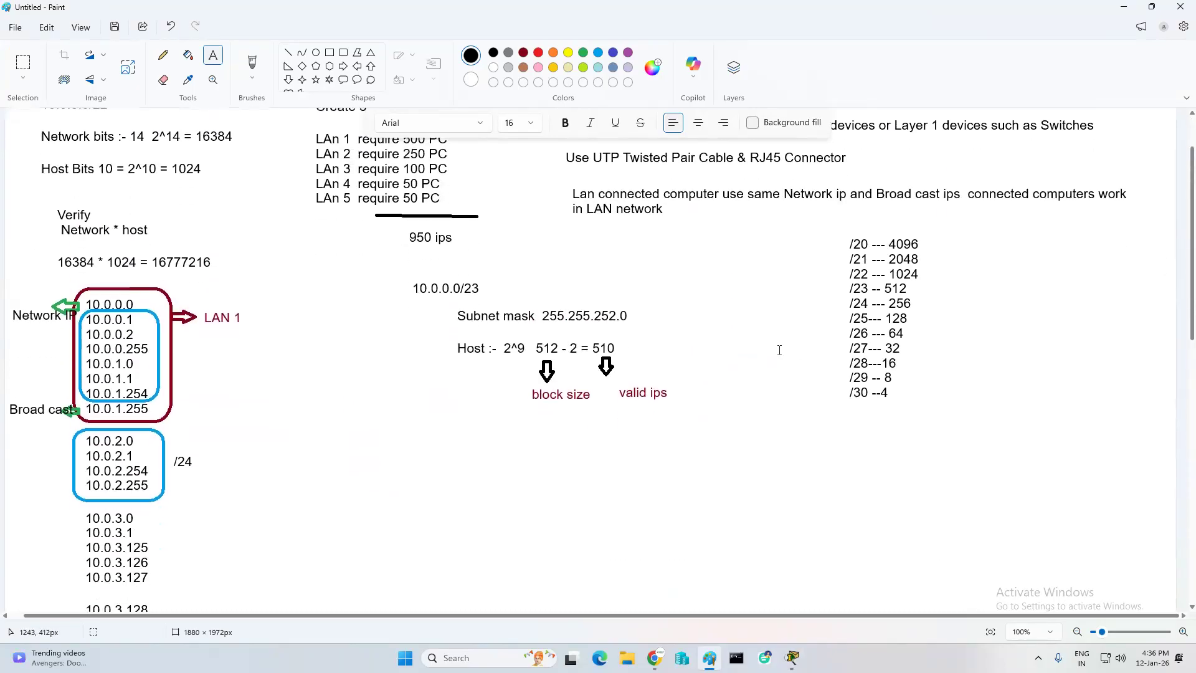
left_click(343, 52)
scroll(281, 342, "down", 2)
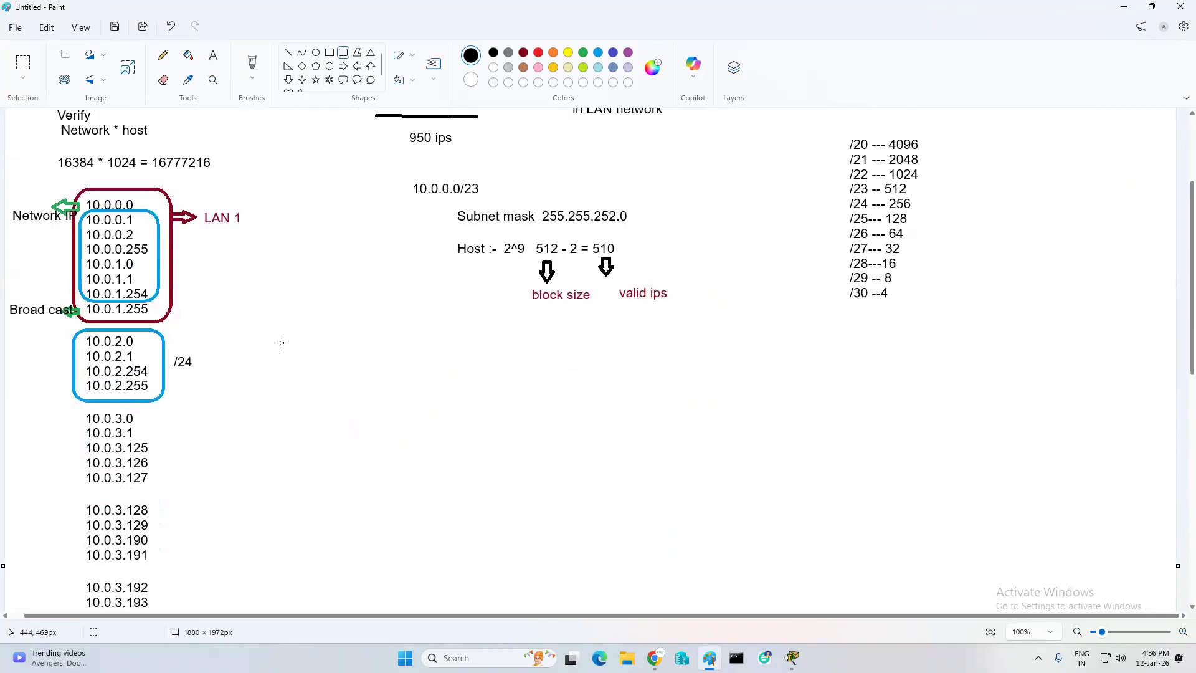
scroll(281, 342, "down", 1)
mouse_move(74, 353)
left_mouse_down()
mouse_move(89, 396)
mouse_move(168, 437)
left_mouse_up()
left_click(565, 52)
left_click(553, 52)
left_click(222, 392)
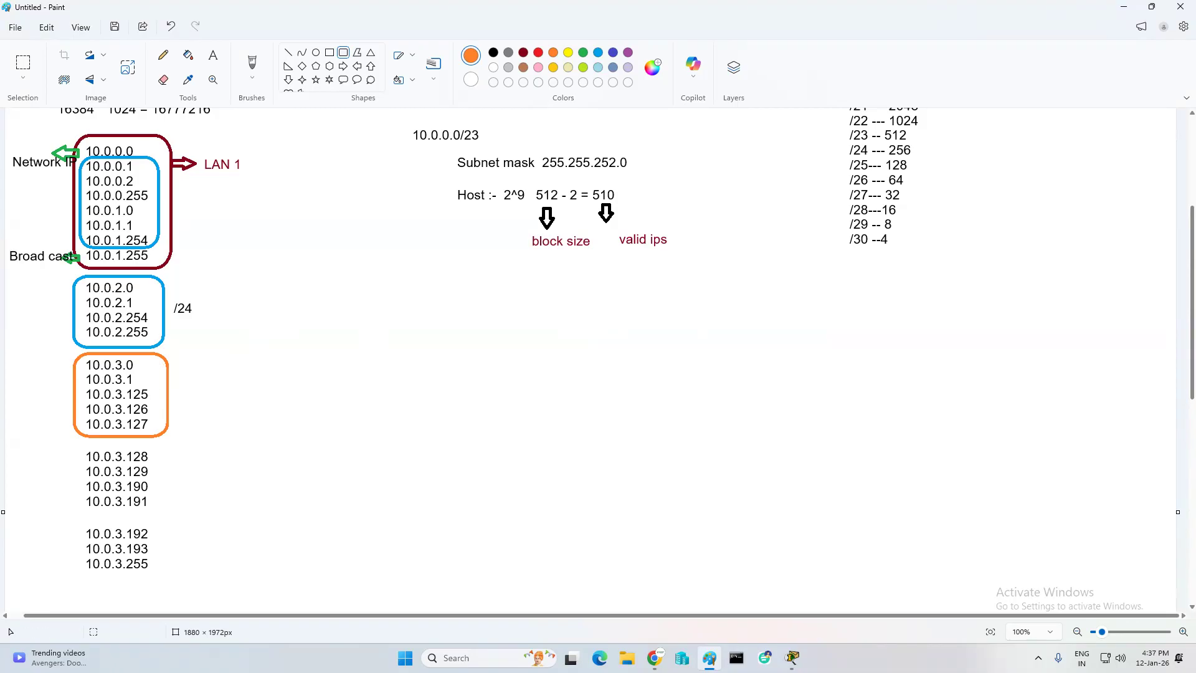
- Switch to Packet Tracer and add a two-line note under LAN 3 reading "network 10.0.3.0 N/W" and "Broadcast :- 10.0.3.127"
left_click(792, 658)
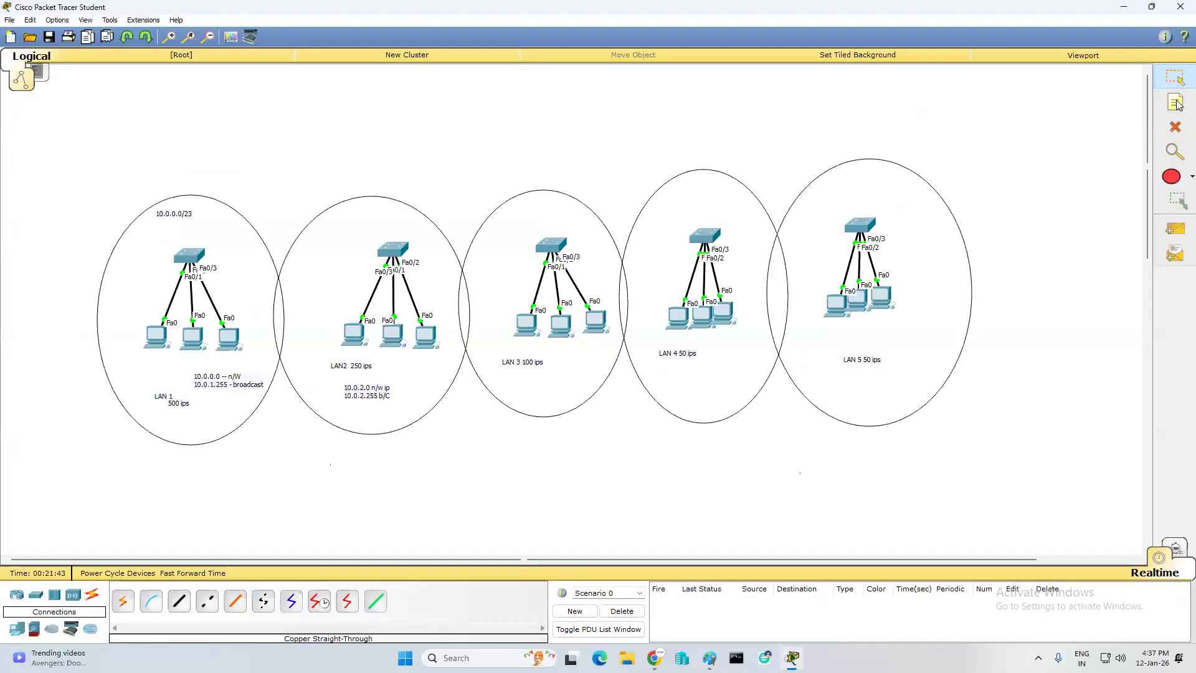
left_click(1175, 101)
left_click(522, 373)
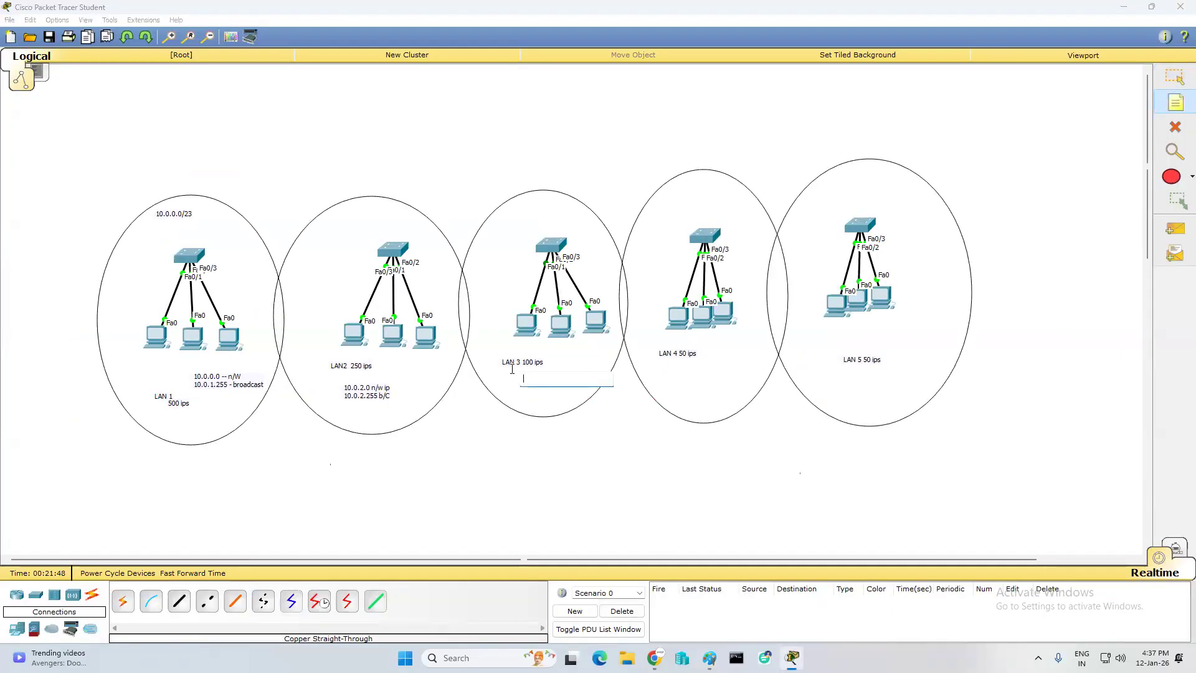
type("network 10.0.3.0")
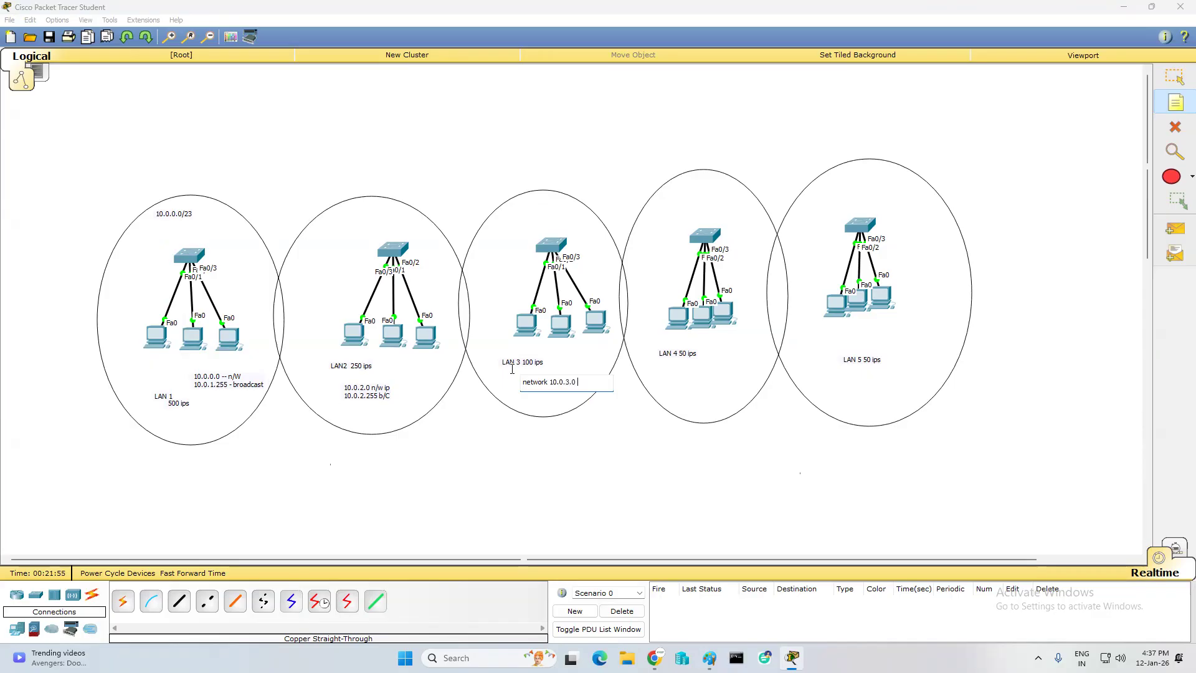
type(" N/W")
key("Return")
type("Broadcast :- 10.0.3.127")
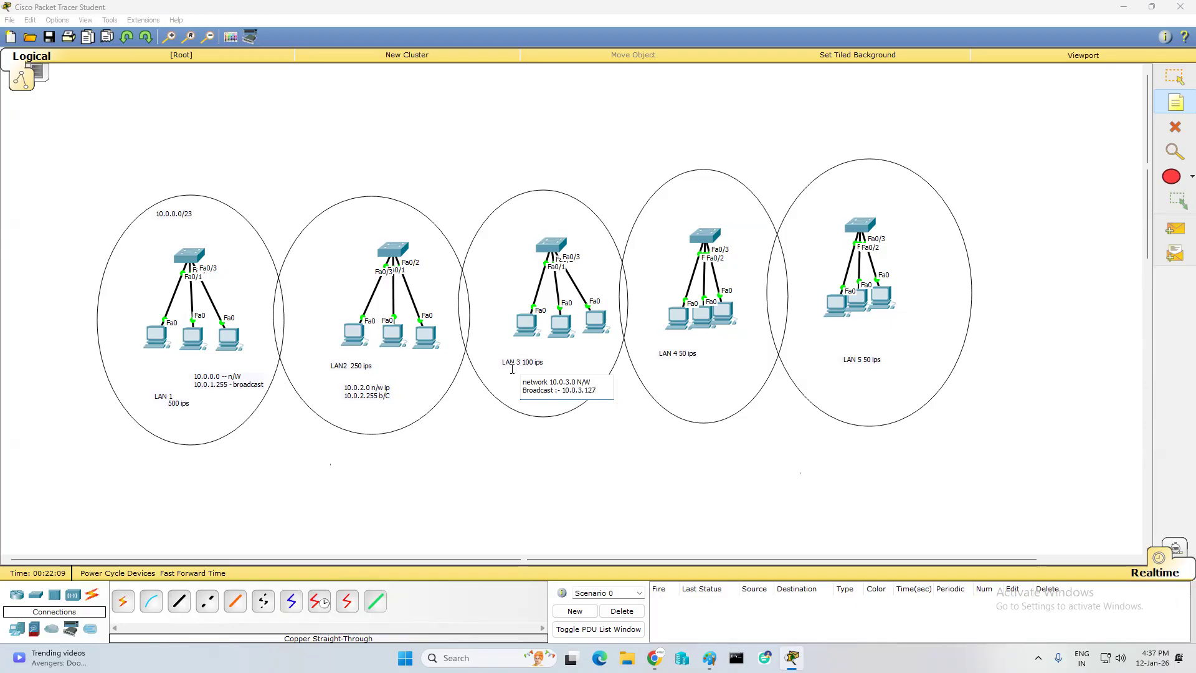
left_click(555, 419)
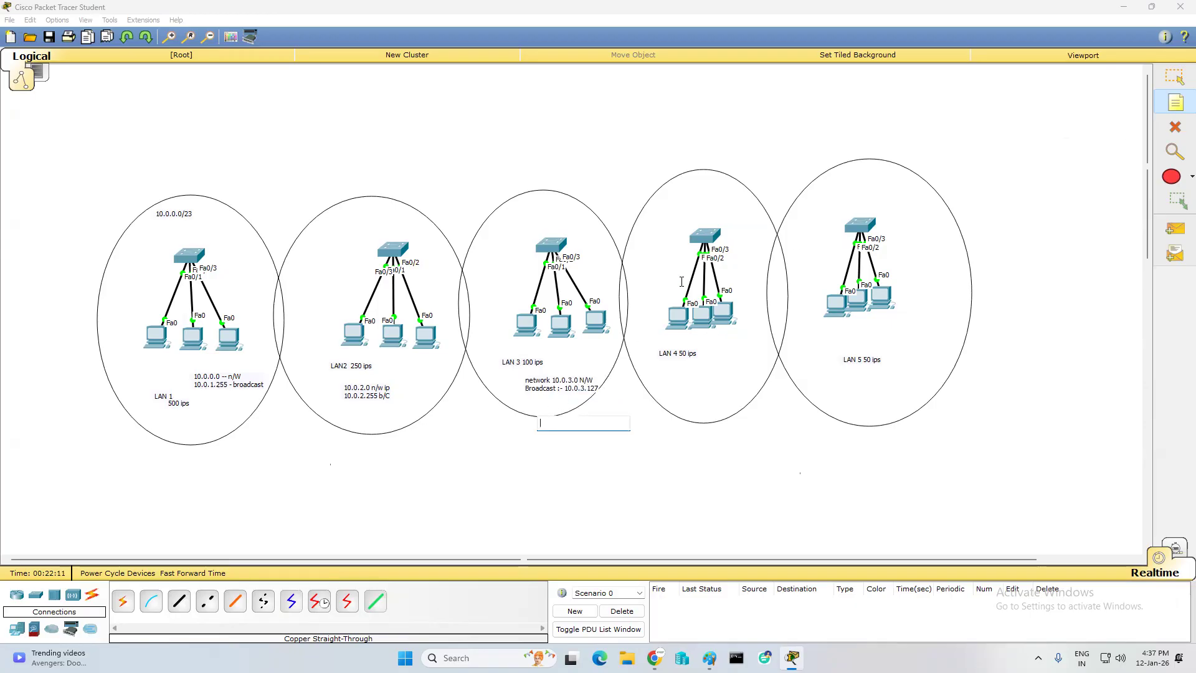
key("Escape")
- Configure PC6 in LAN 3 with the static IP address 10.0.3.1 and subnet mask 255.255.255.128
left_click(539, 332)
left_click(508, 196)
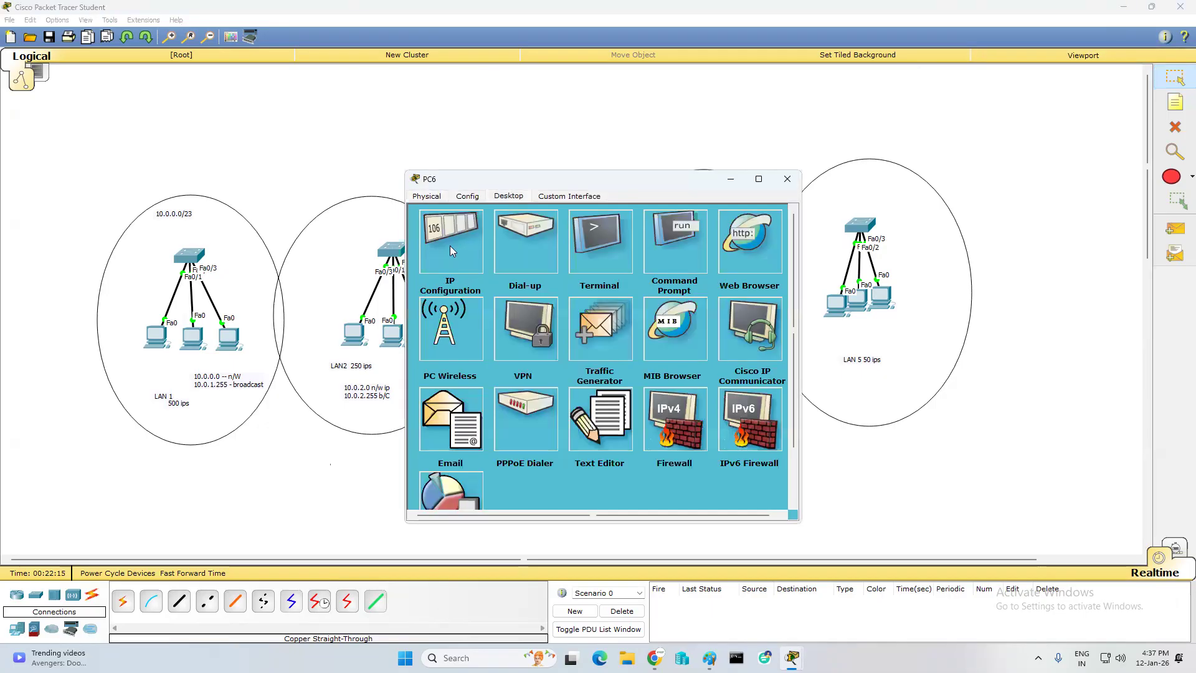
left_click(450, 245)
type("10.0.0")
key("BackSpace")
key("BackSpace")
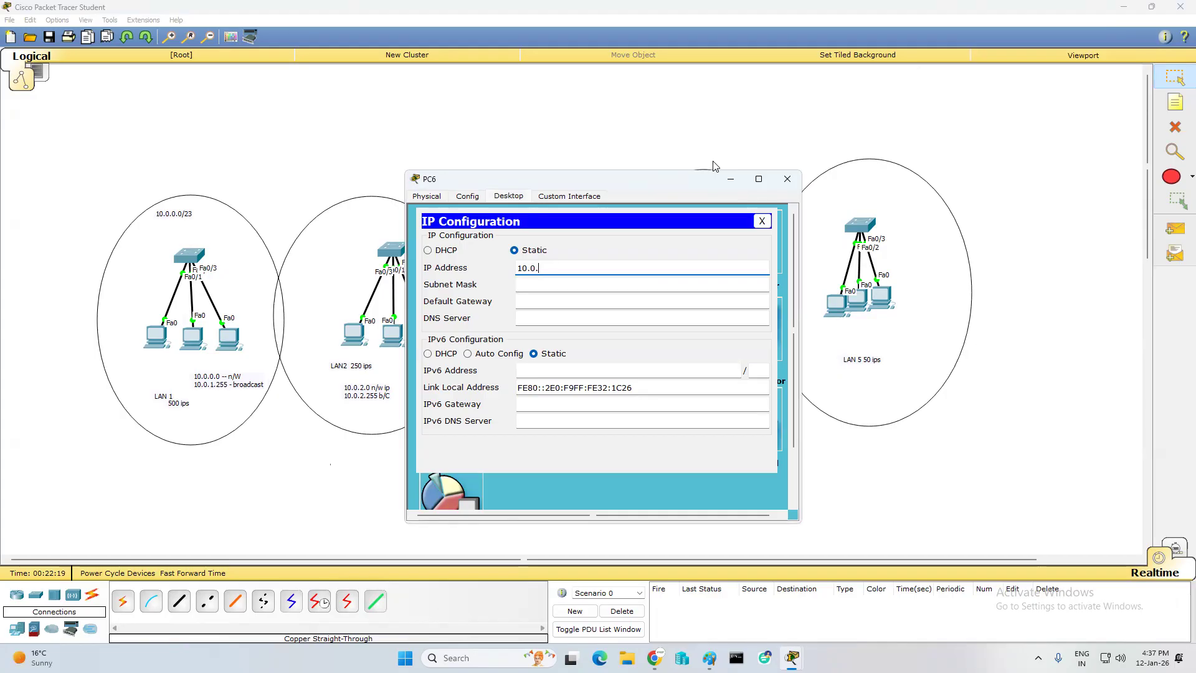
type(".3.1")
key("Tab")
type("255")
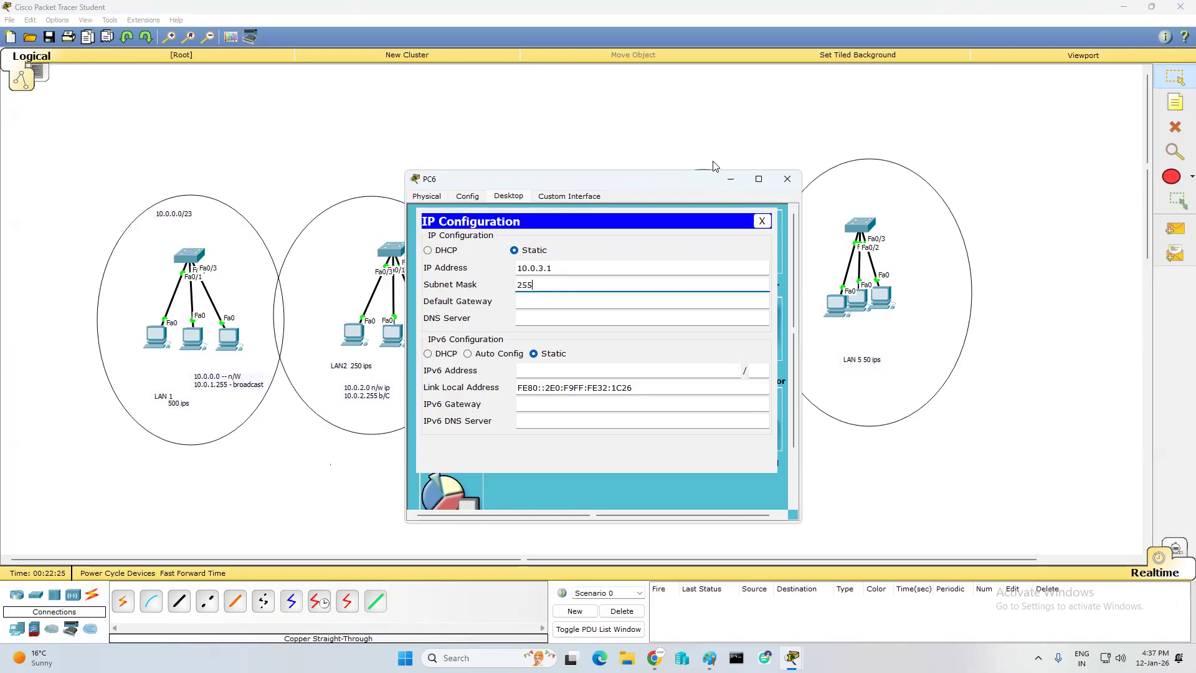
type(".255.255.255.128")
left_click(789, 181)
- Configure PC7 in LAN 3 with the static IP address 10.0.3.2 and the LAN's subnet mask 255.255.255.128
left_click(560, 325)
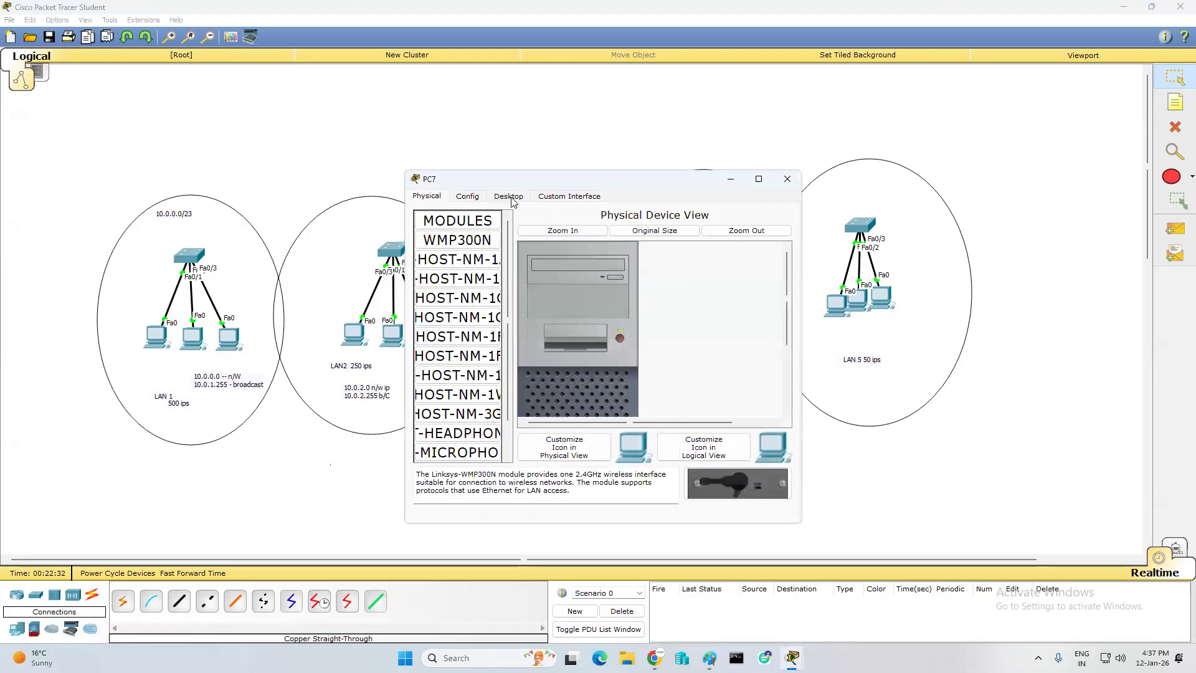
left_click(508, 196)
left_click(456, 241)
left_click(533, 266)
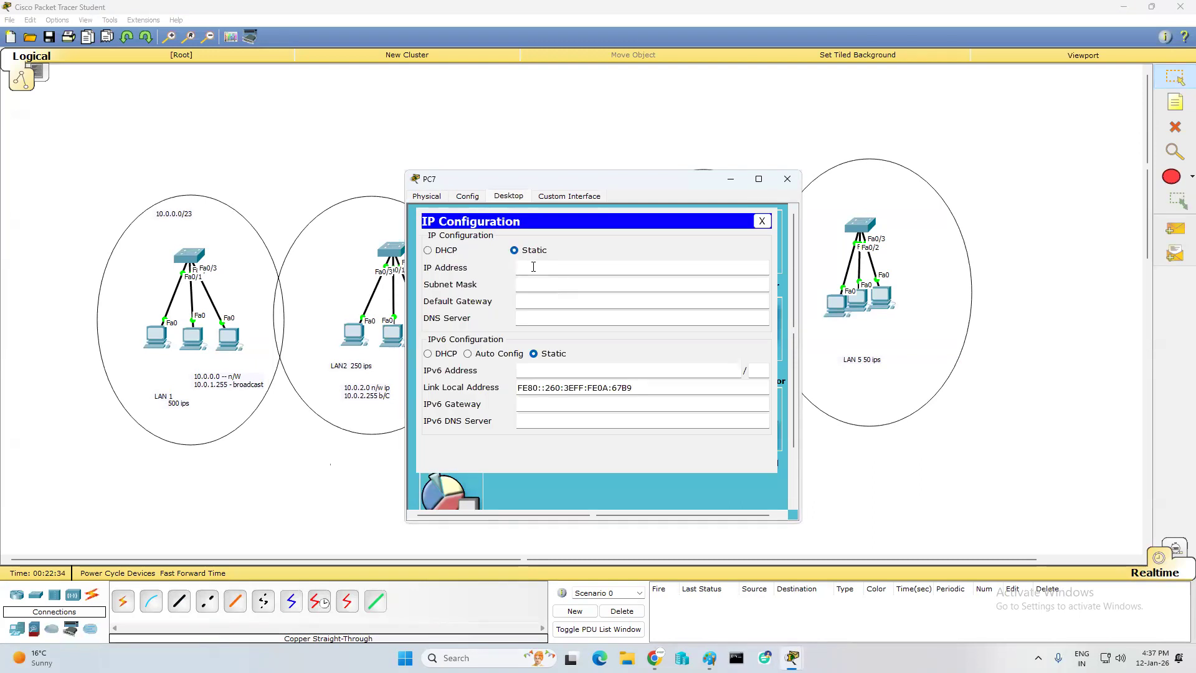
type("10.0.3.2")
key("Tab")
type("2")
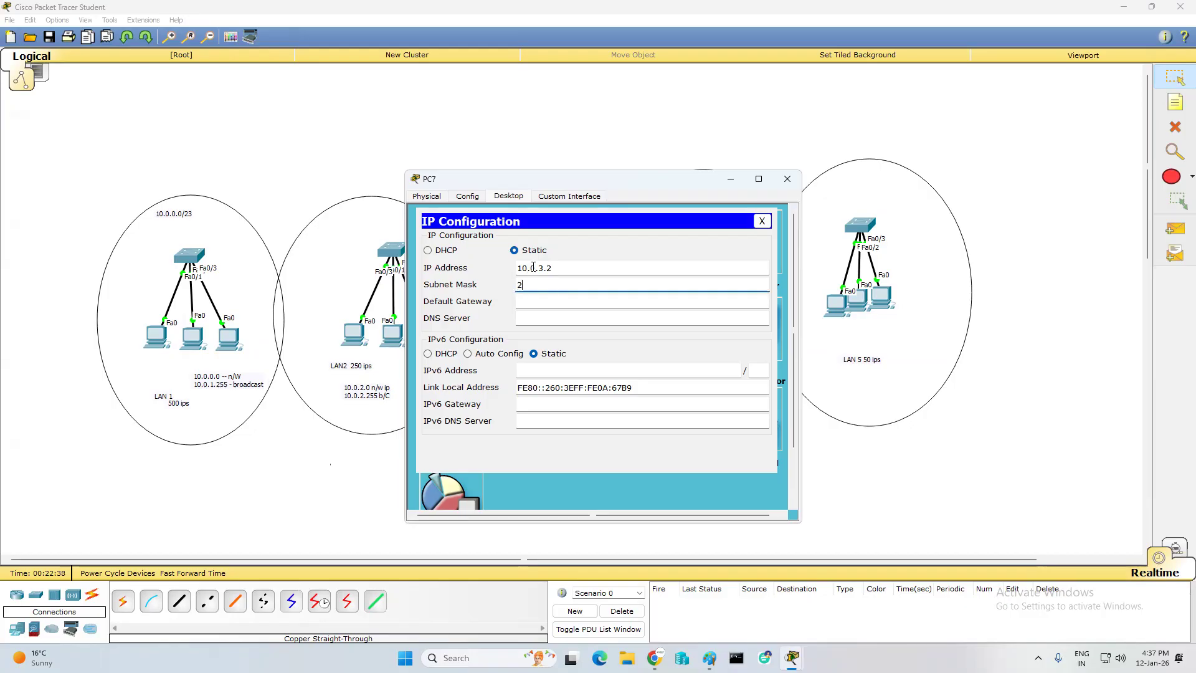
type("55.255.255.25")
key("BackSpace")
key("BackSpace")
type("12")
left_click(787, 179)
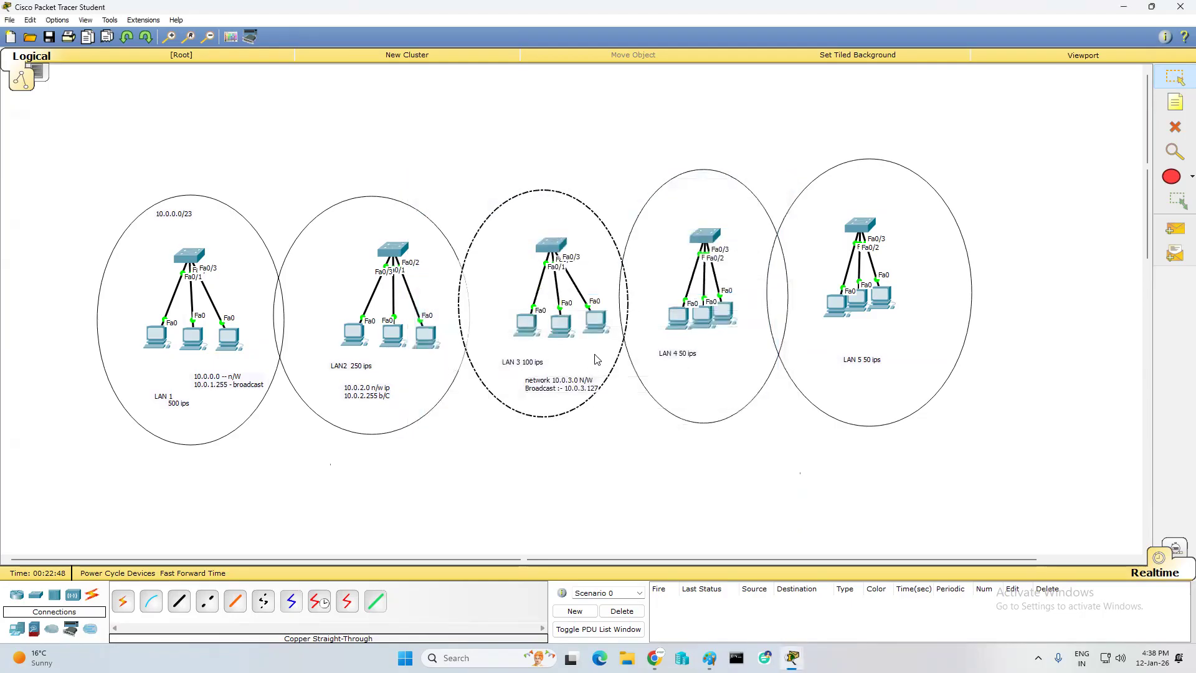
- Configure PC8 in LAN 3 with the static IP address 10.0.3.3 and subnet mask 255.255.255.128
left_click(595, 321)
left_click(492, 199)
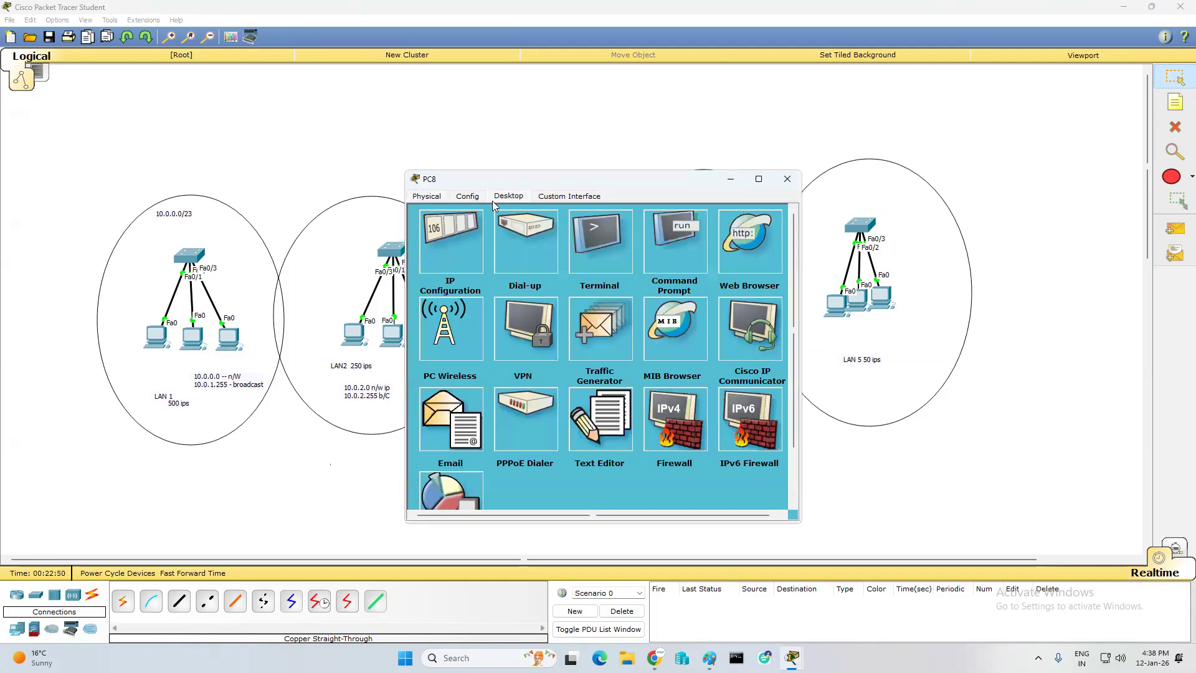
left_click(436, 228)
type("10.0.")
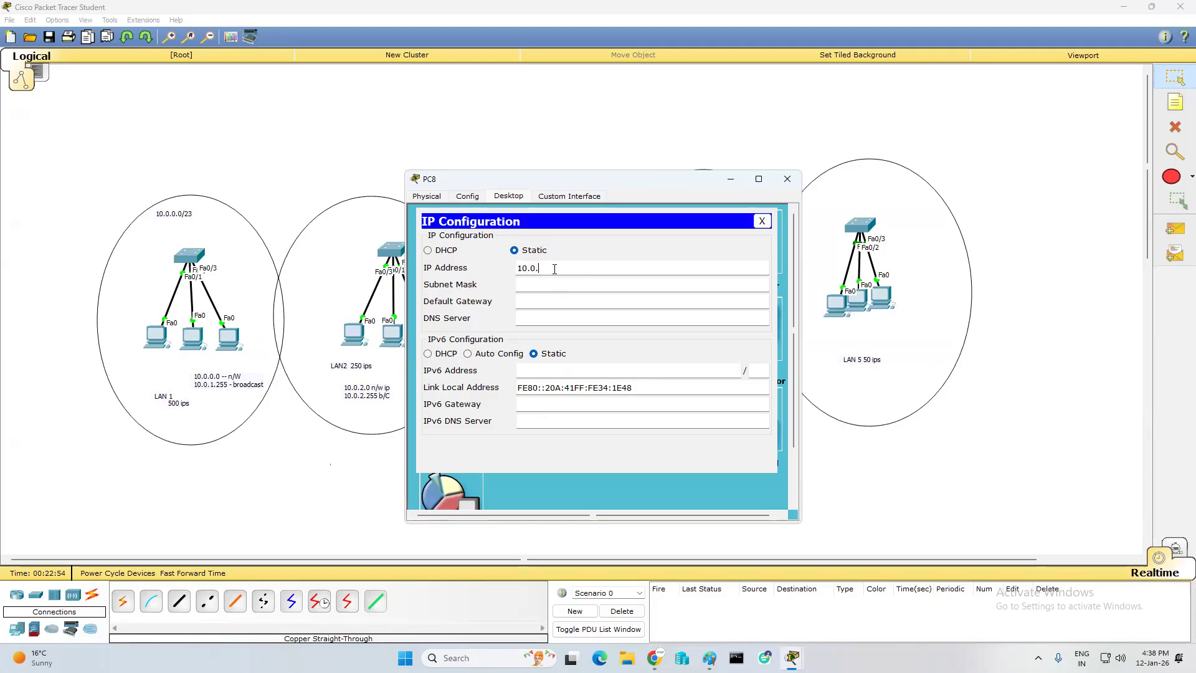
type("3.3")
key("Tab")
type("255.255.255.128")
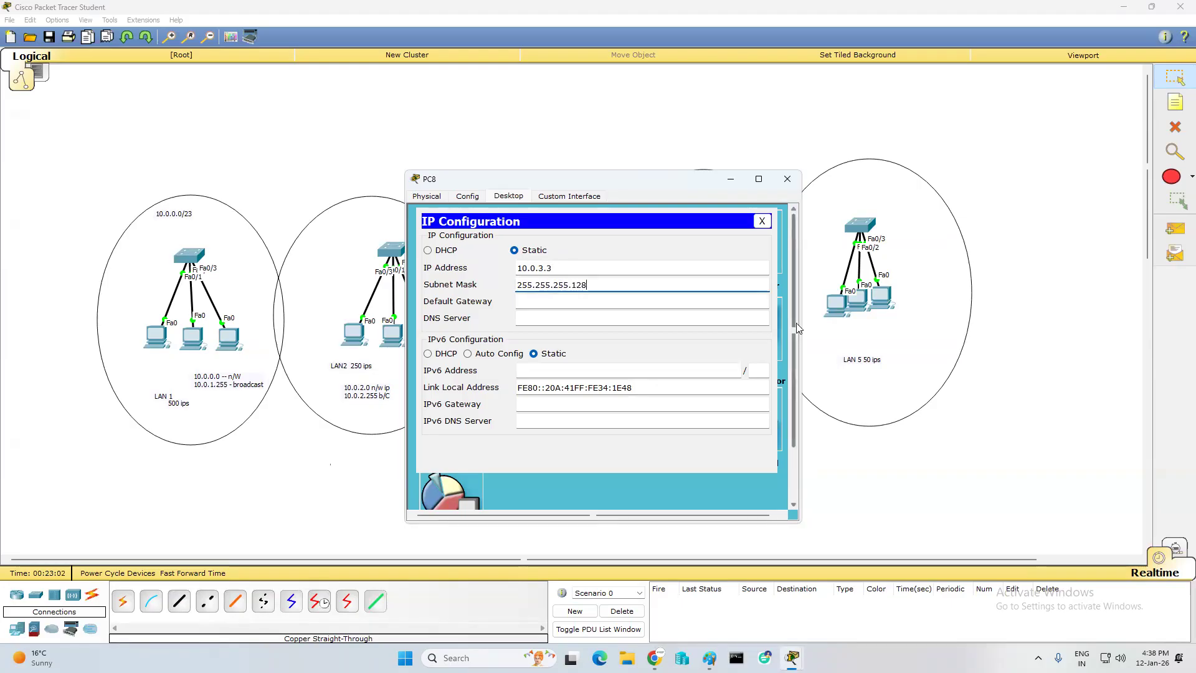
left_click(787, 179)
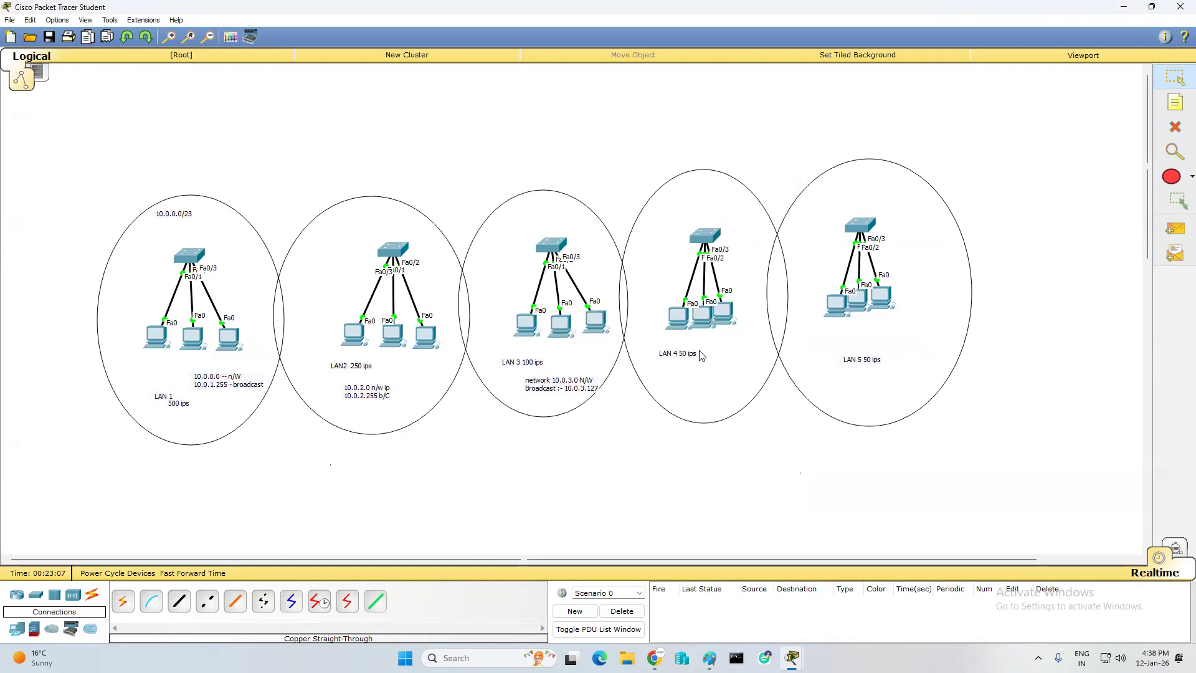
- Switch to Paint and draw an orange rounded rectangle, about 160 × 118 px, around the addresses 10.0.3.128 to 10.0.3.191
mouse_move(710, 658)
left_click(693, 576)
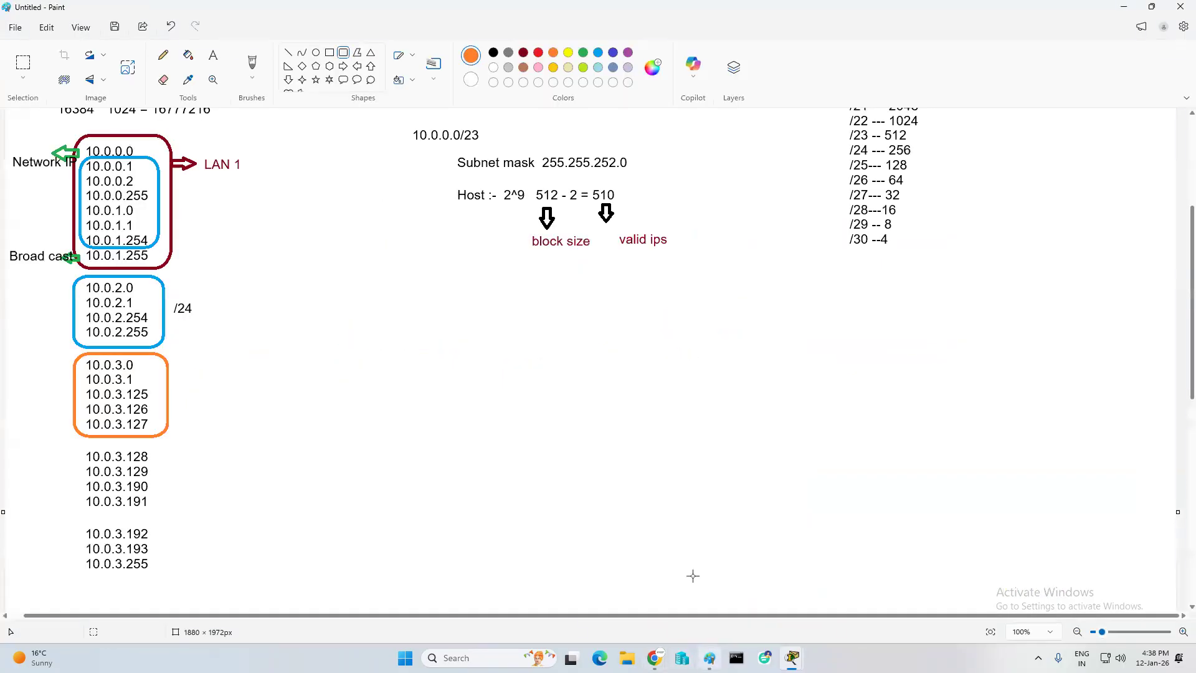
scroll(227, 432, "down", 5)
scroll(224, 430, "up", 3)
left_click(347, 58)
scroll(872, 177, "up", 3)
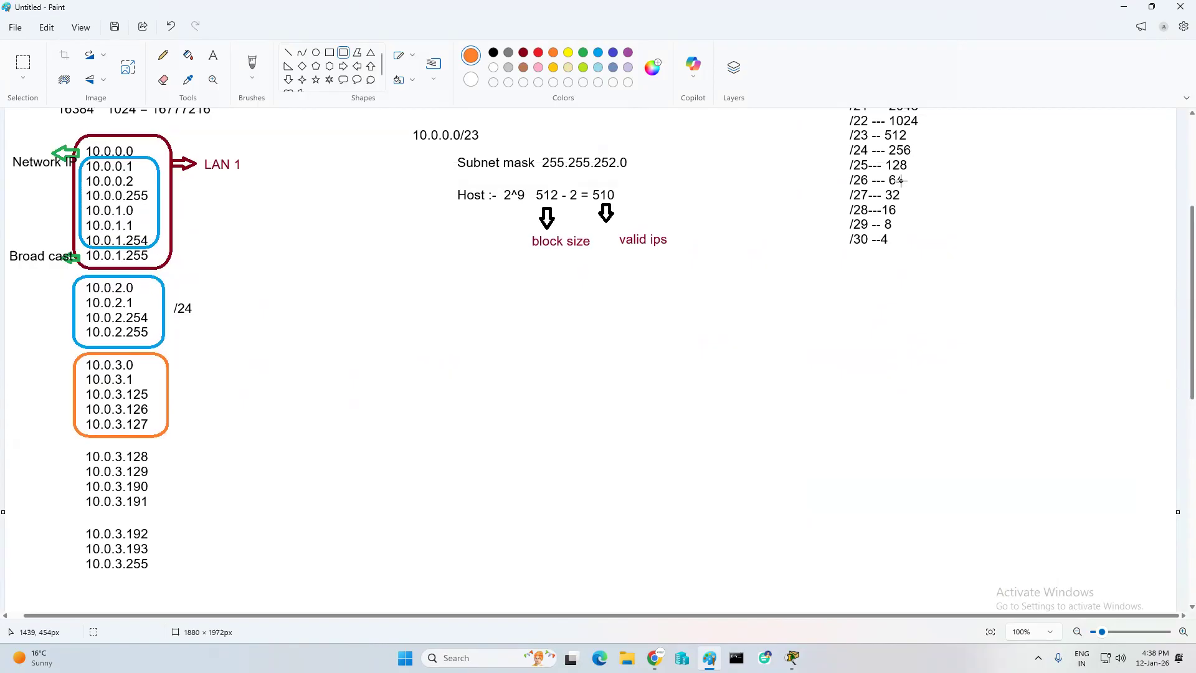
scroll(336, 374, "down", 3)
left_click_drag(73, 366, 173, 440)
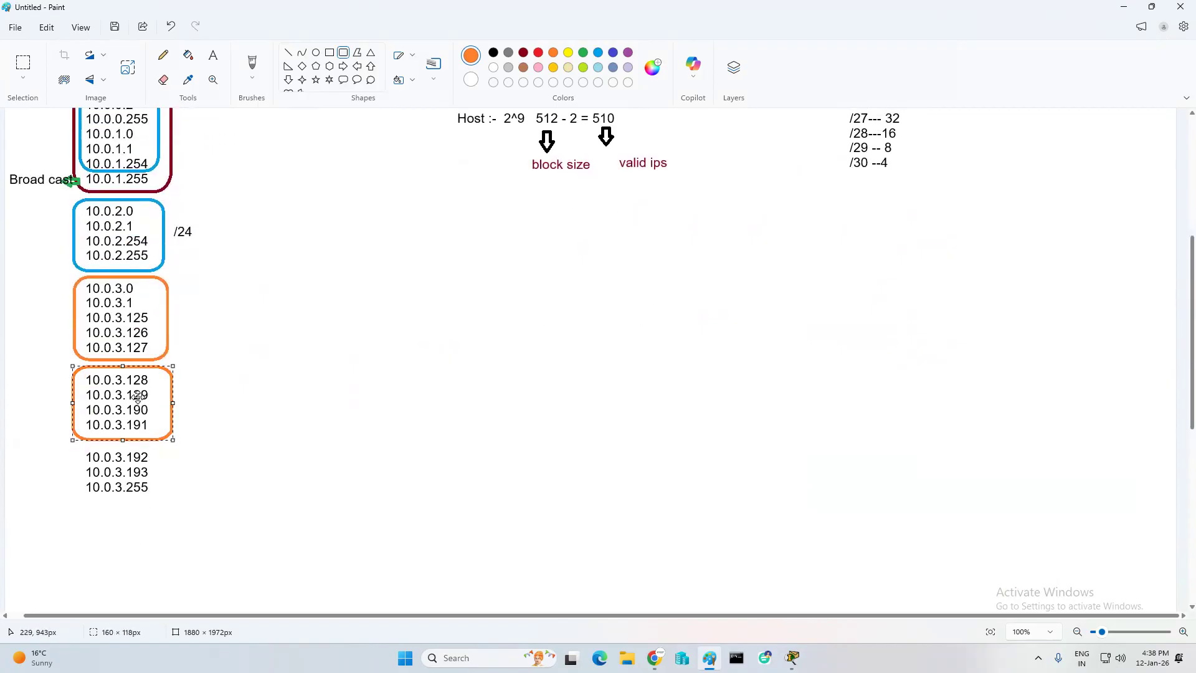
left_click(447, 395)
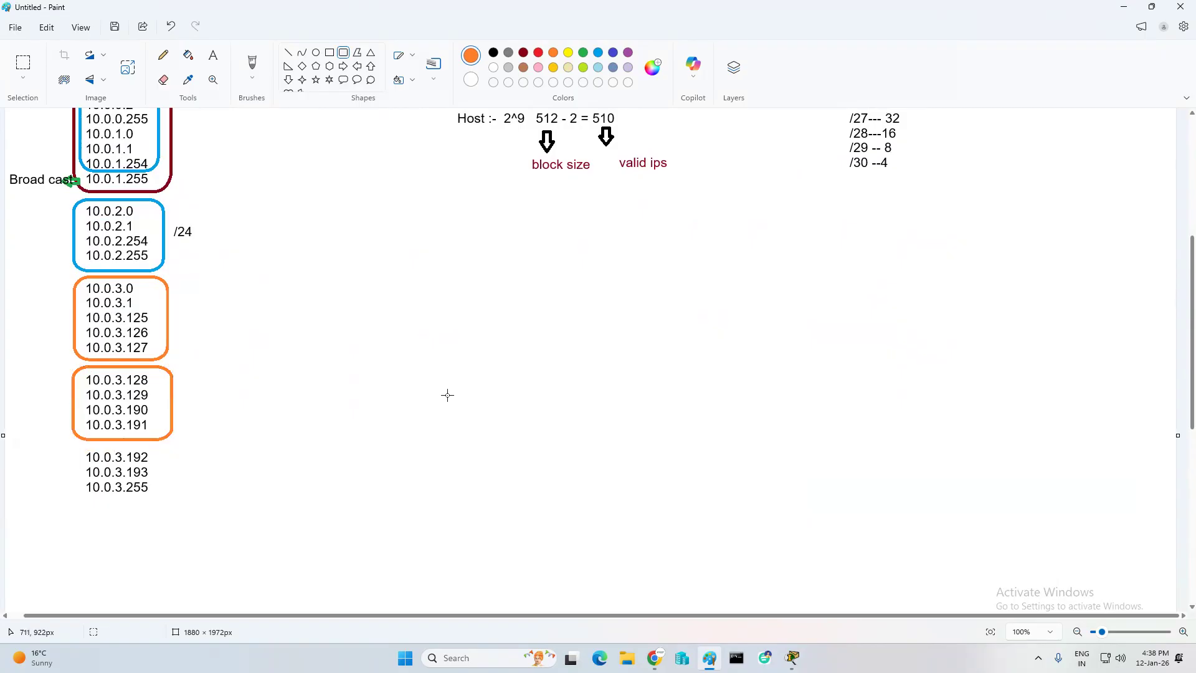
- Switch to Packet Tracer and add a two-line note under LAN 4 reading "Network ip 10.0.3.128" and "broadcast 10.0.3.191"
left_click(765, 658)
mouse_move(793, 658)
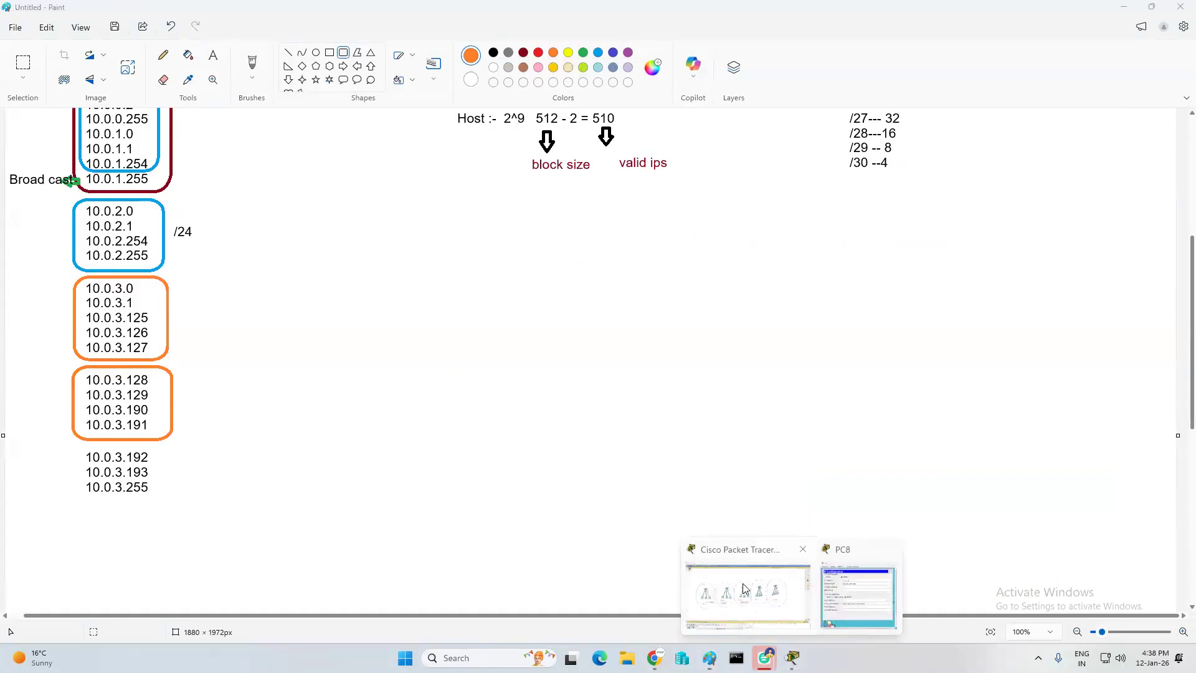
left_click(748, 589)
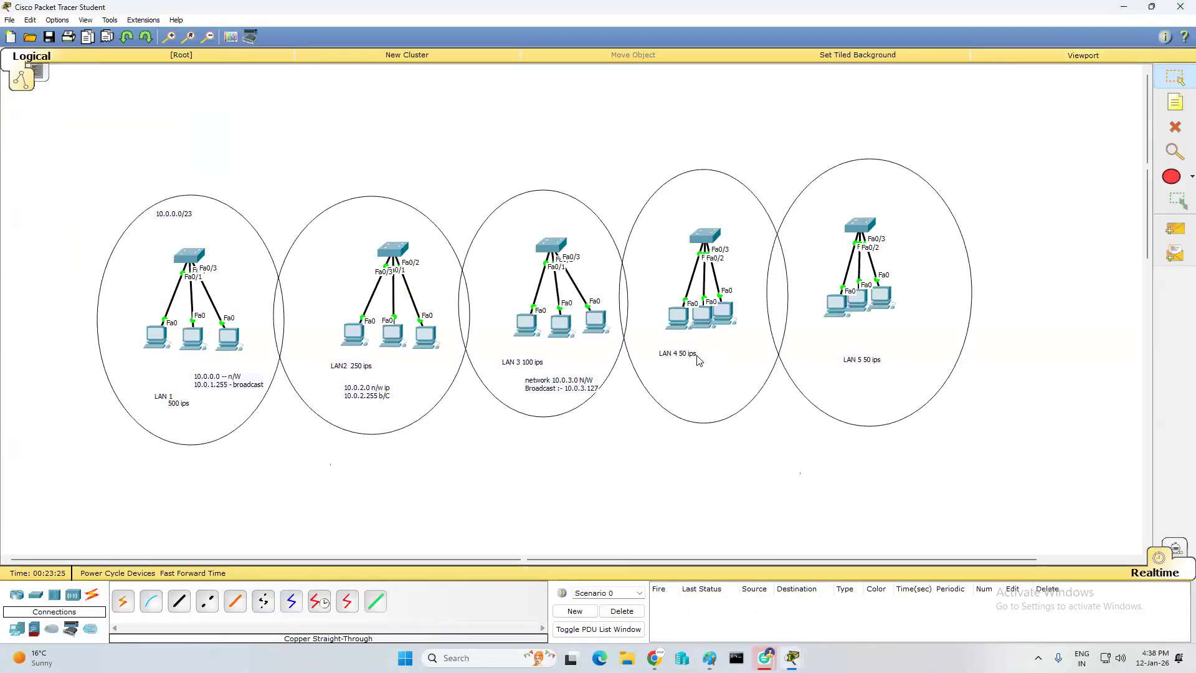
left_click(1177, 156)
left_click(1176, 102)
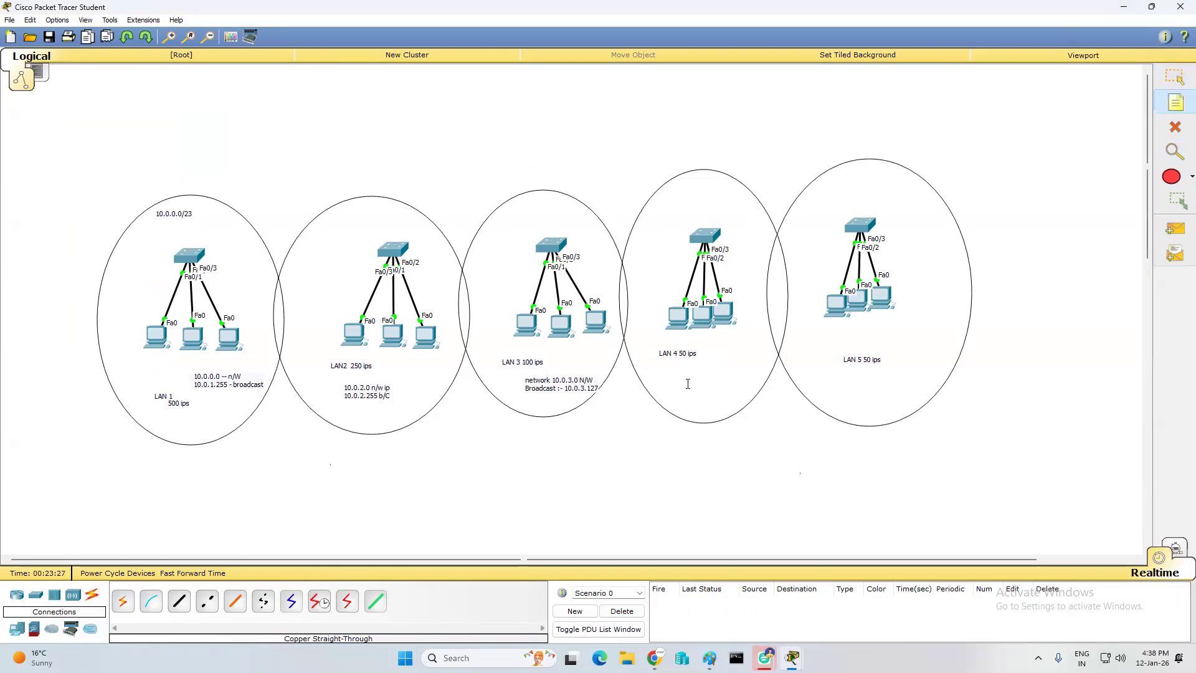
left_click(666, 369)
type("N")
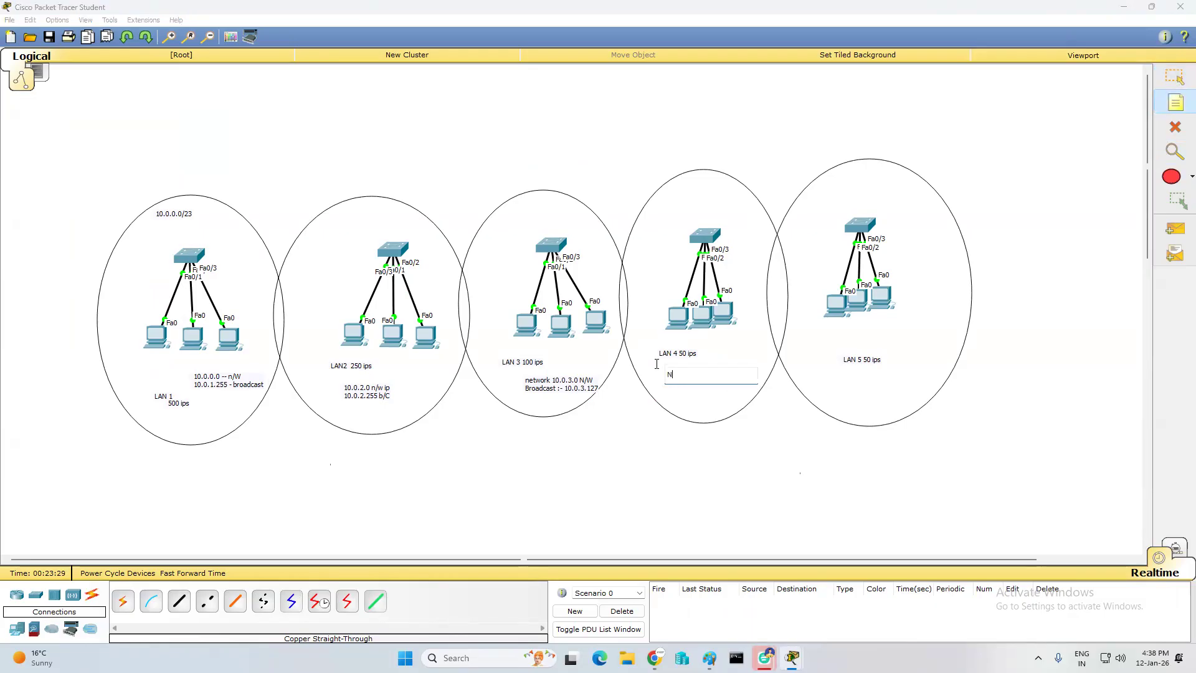
type("etwork ip 10.")
key("BackSpace")
key("BackSpace")
key("BackSpace")
key("Return")
type("broadcas")
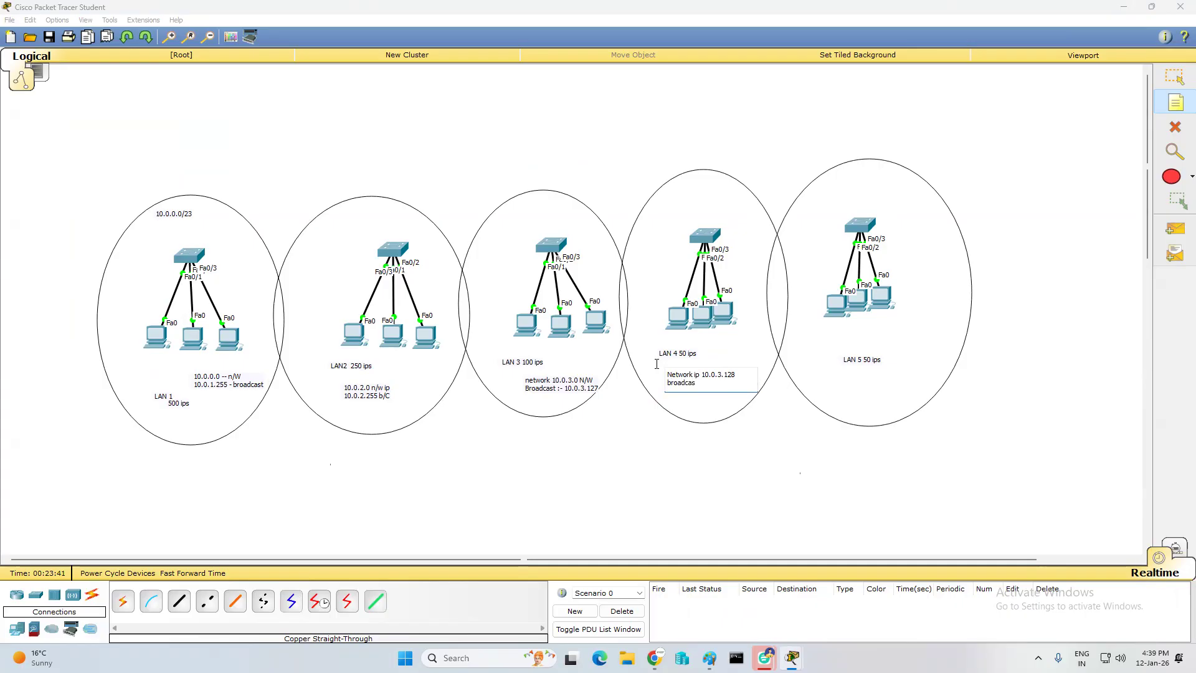
type("t 10.0.3.191")
left_click(685, 460)
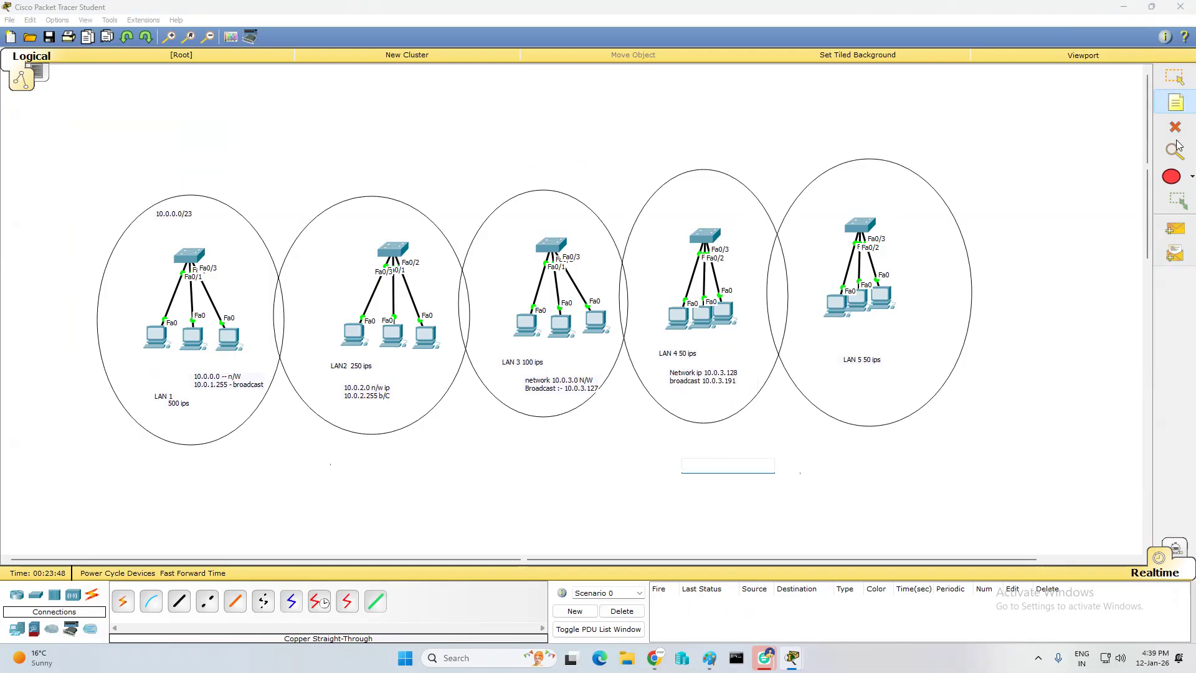
left_click(1176, 77)
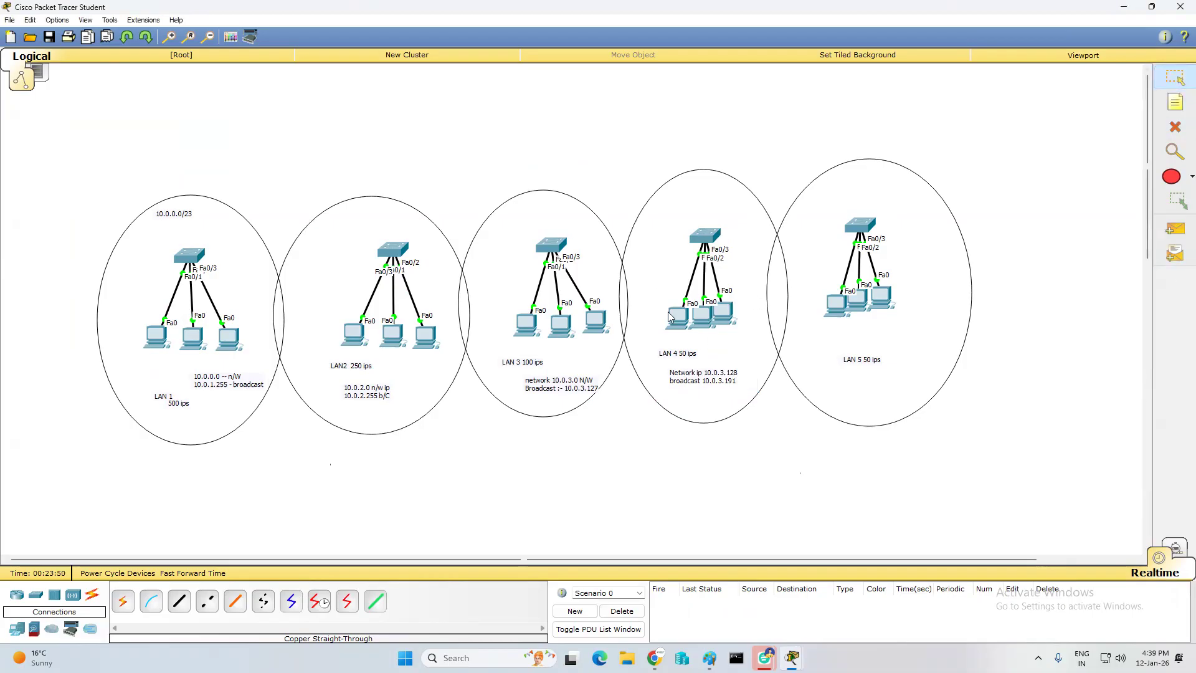
- Open the IP configuration of PC9 in LAN 4 and set its static IP address to 10.0.3.129
mouse_move(670, 316)
left_click(670, 318)
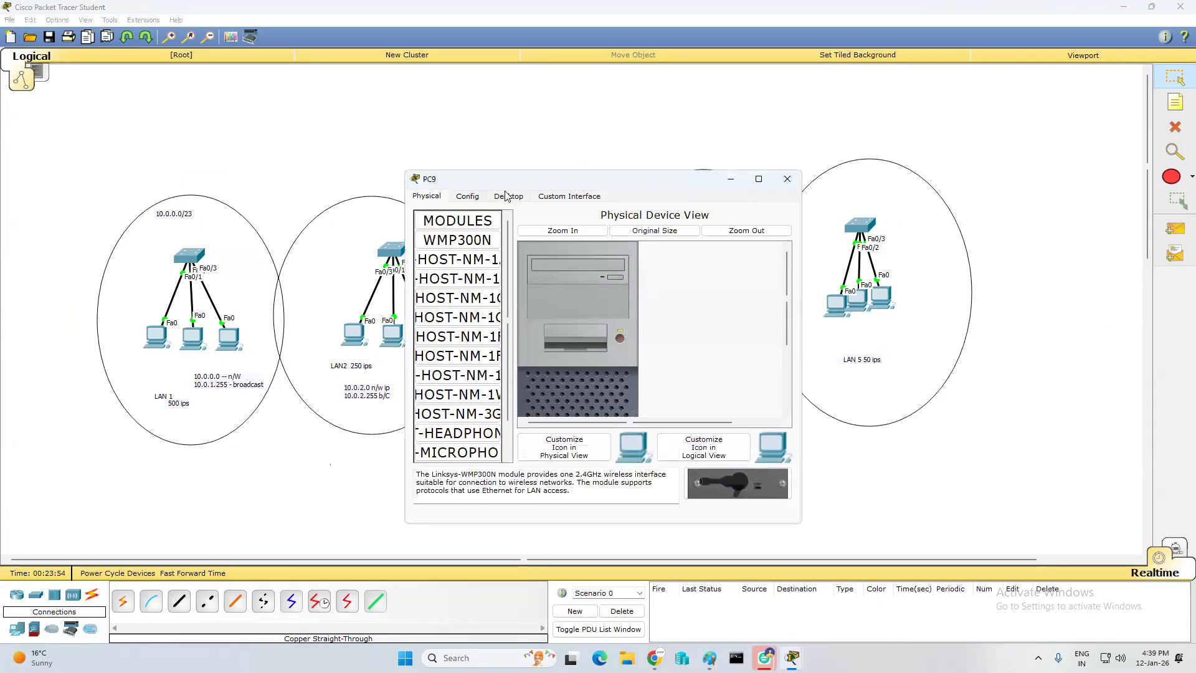
left_click(506, 196)
left_click(473, 243)
left_click(574, 266)
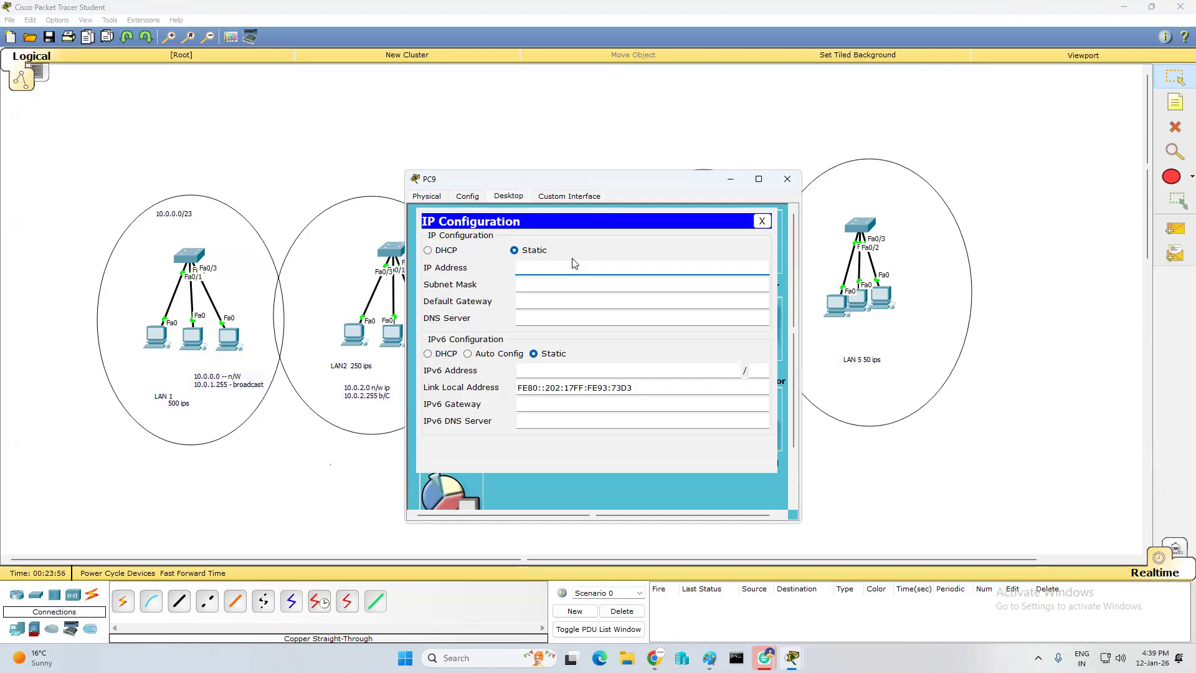
type("10.0.3")
type(".130")
left_click_drag(580, 180, 334, 152)
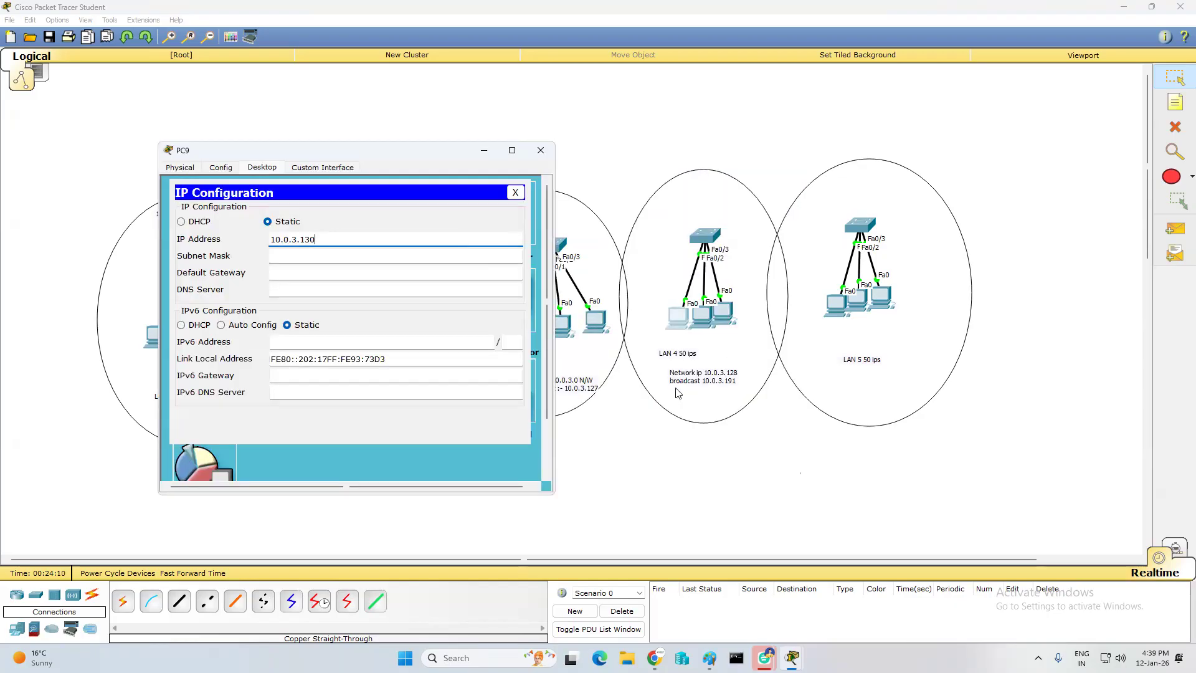
key("BackSpace")
key("BackSpace")
type("29")
- Set PC9's subnet mask to 255.255.255.192 and close its configuration window
left_click(376, 253)
type("255")
key("BackSpace")
key("BackSpace")
key("BackSpace")
key("BackSpace")
key("BackSpace")
key("BackSpace")
key("BackSpace")
key("BackSpace")
key("BackSpace")
key("BackSpace")
key("BackSpace")
type("255.255.255.192")
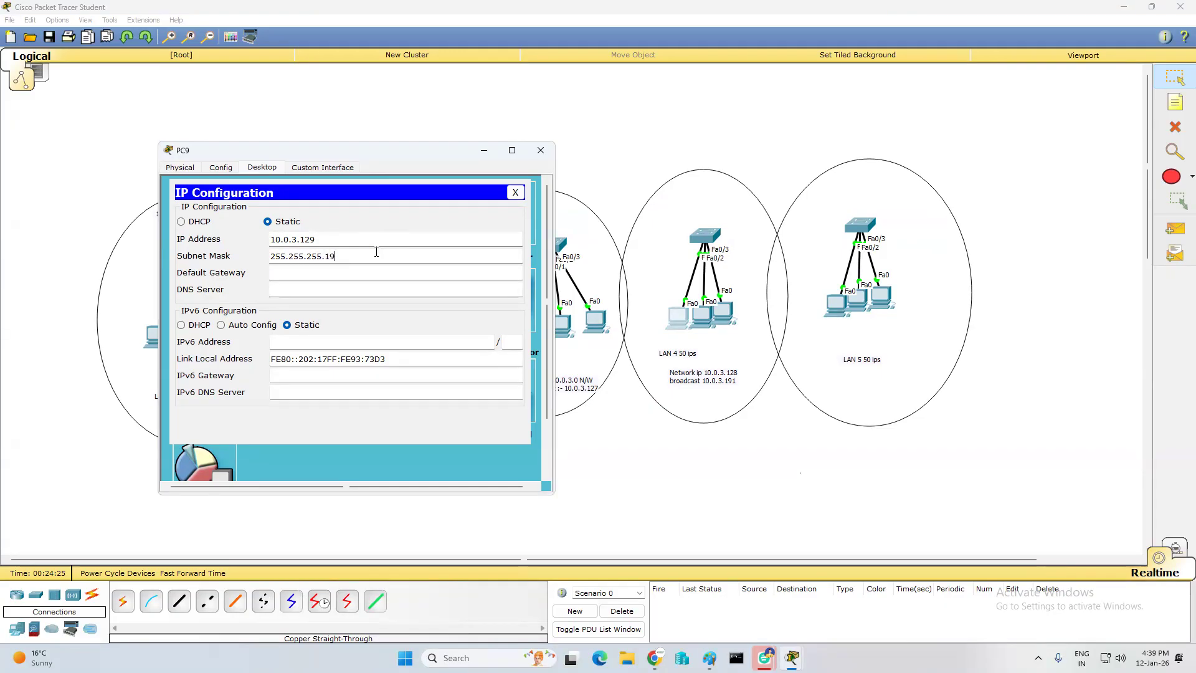
left_click(541, 151)
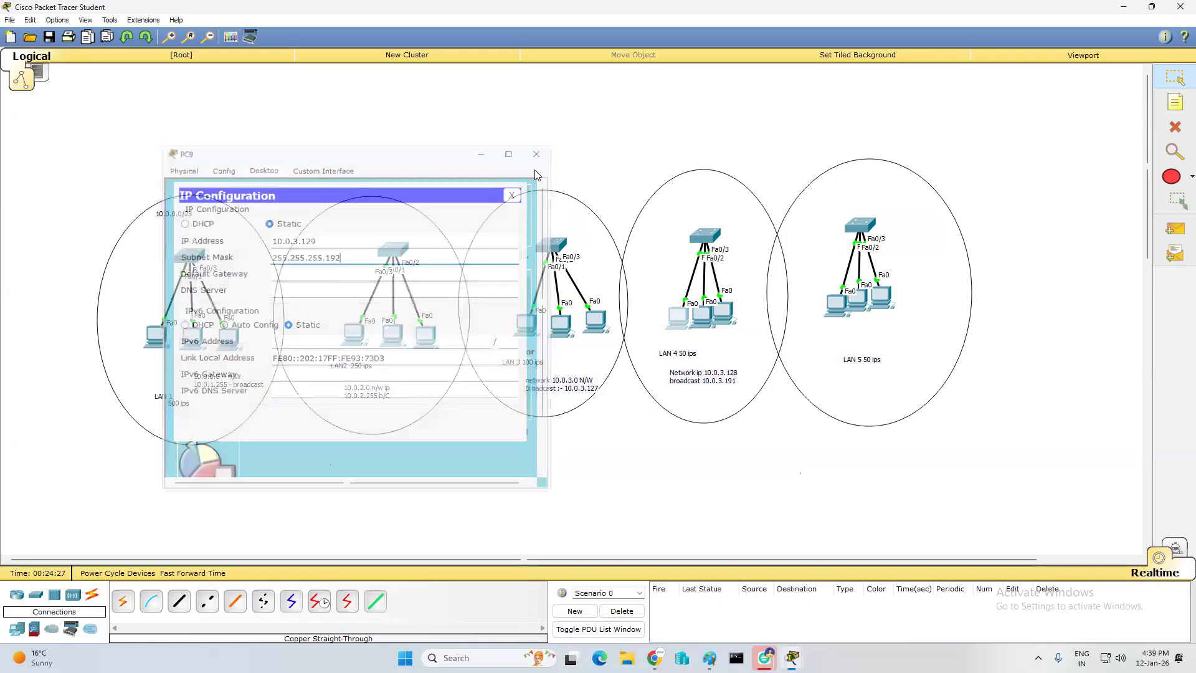
- Configure PC10 in LAN 4 with the static IP address 10.0.3.130 and subnet mask 255.255.255.192
left_click(706, 318)
left_click(506, 196)
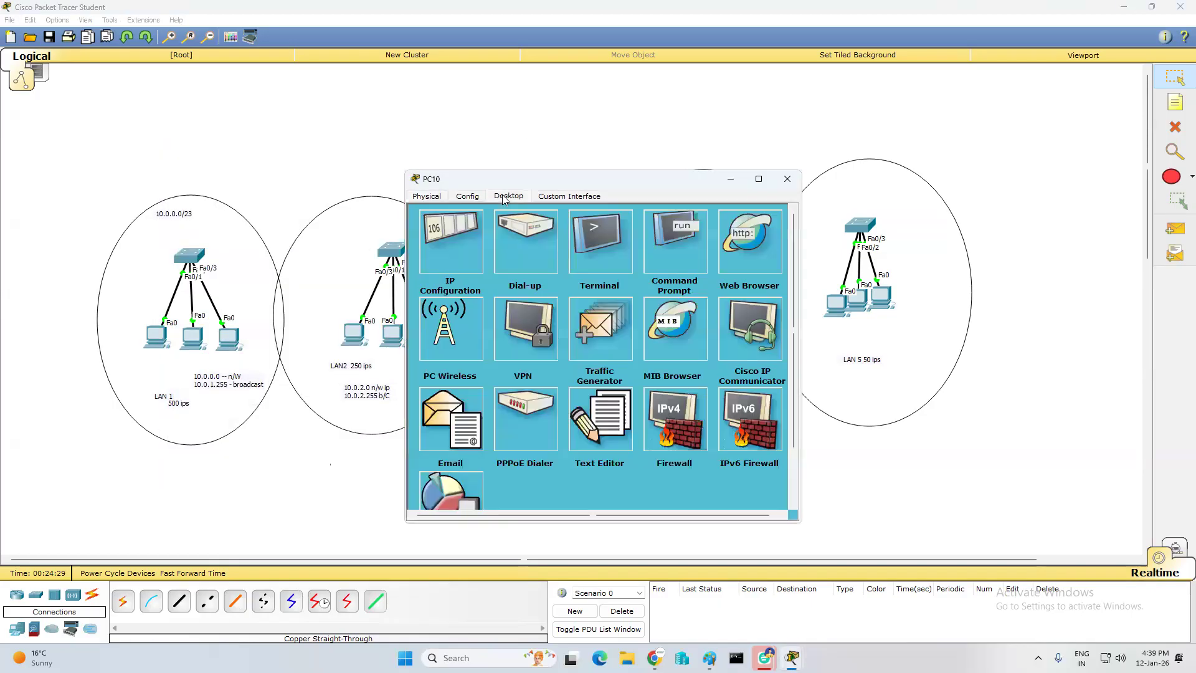
left_click(441, 230)
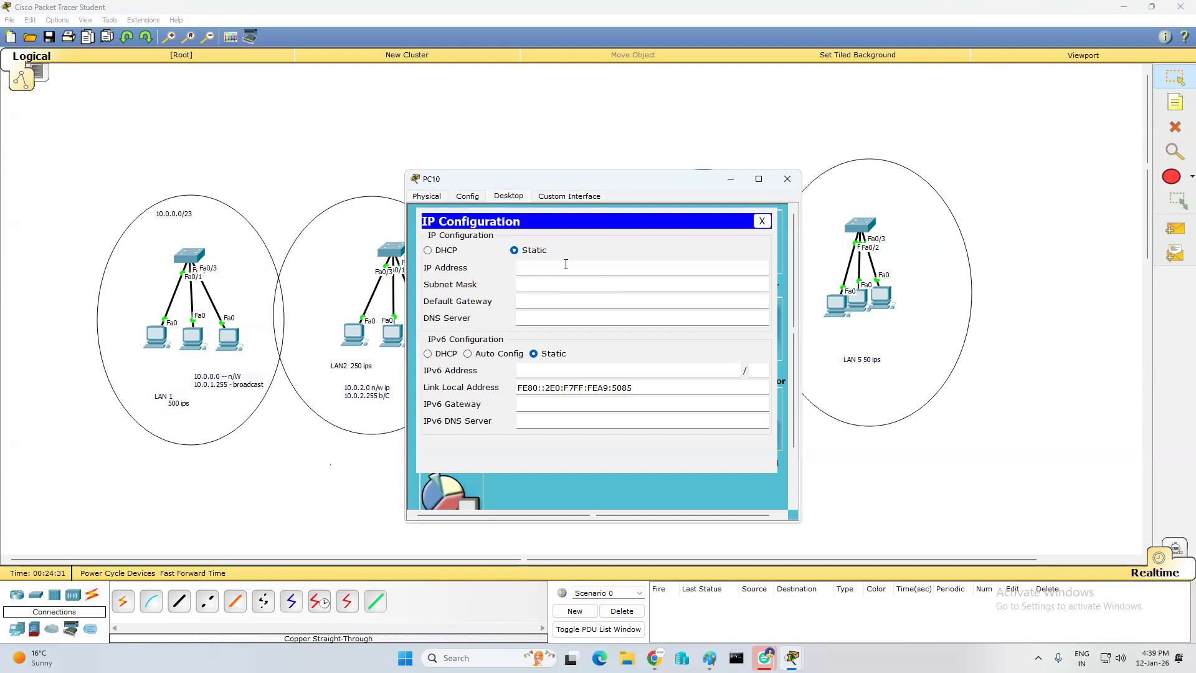
type("10.0.3.130")
key("Tab")
left_click_drag(572, 282, 470, 298)
type("255.255.255.192")
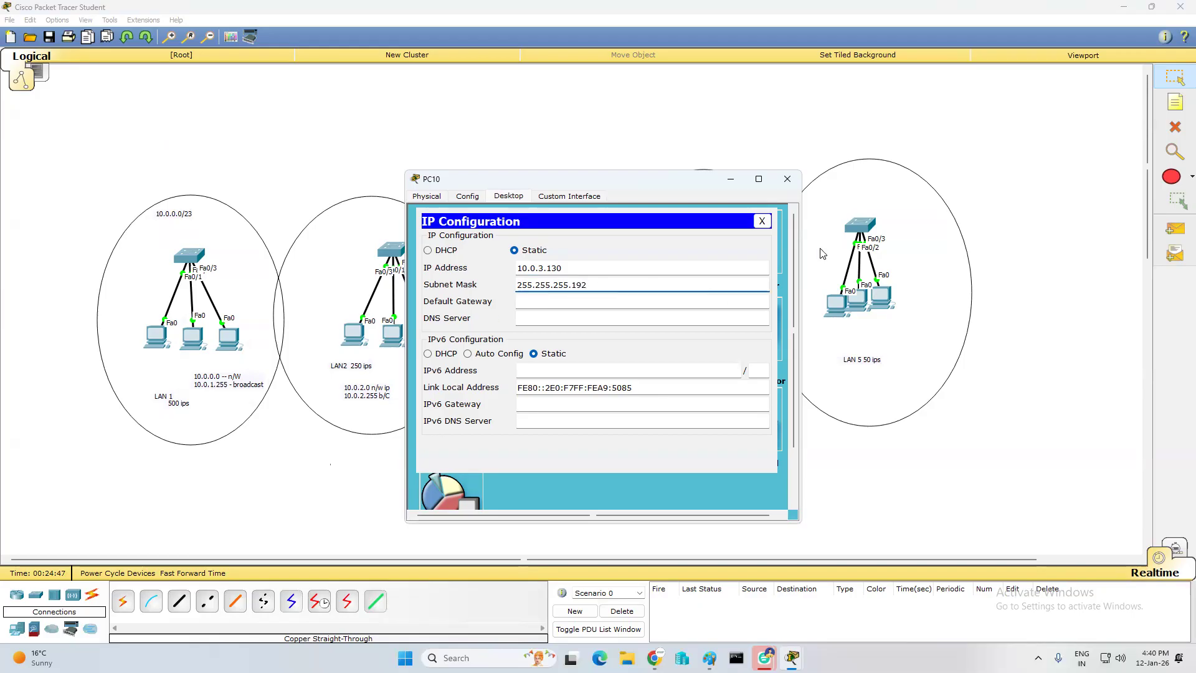
left_click(788, 178)
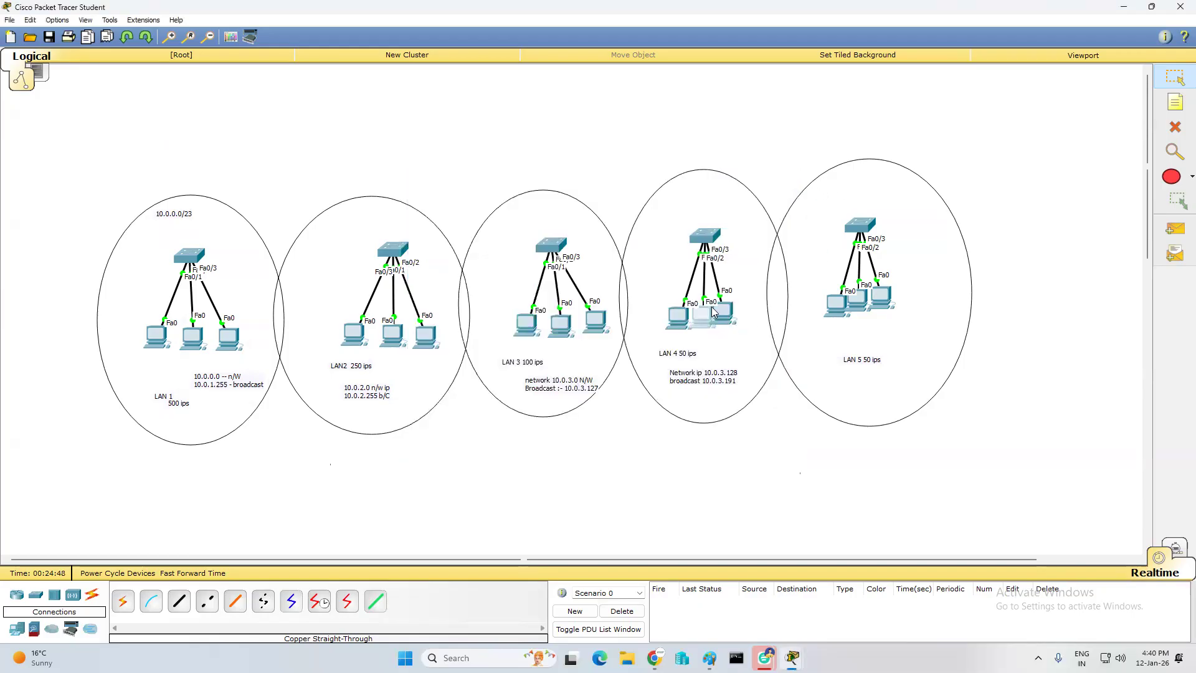
- Open the IP configuration of PC11 in LAN 4 and set its static IP address to 10.0.3.131
left_click(721, 311)
left_click(508, 196)
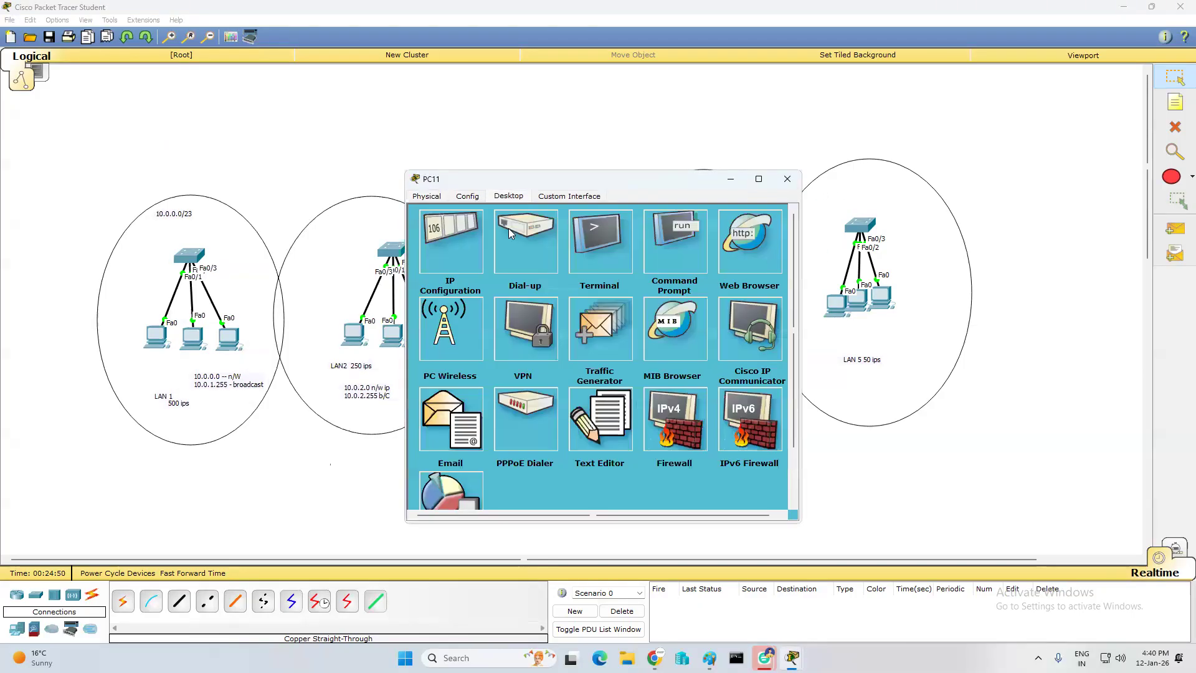
left_click(441, 231)
left_click(529, 267)
type("10.0.3.")
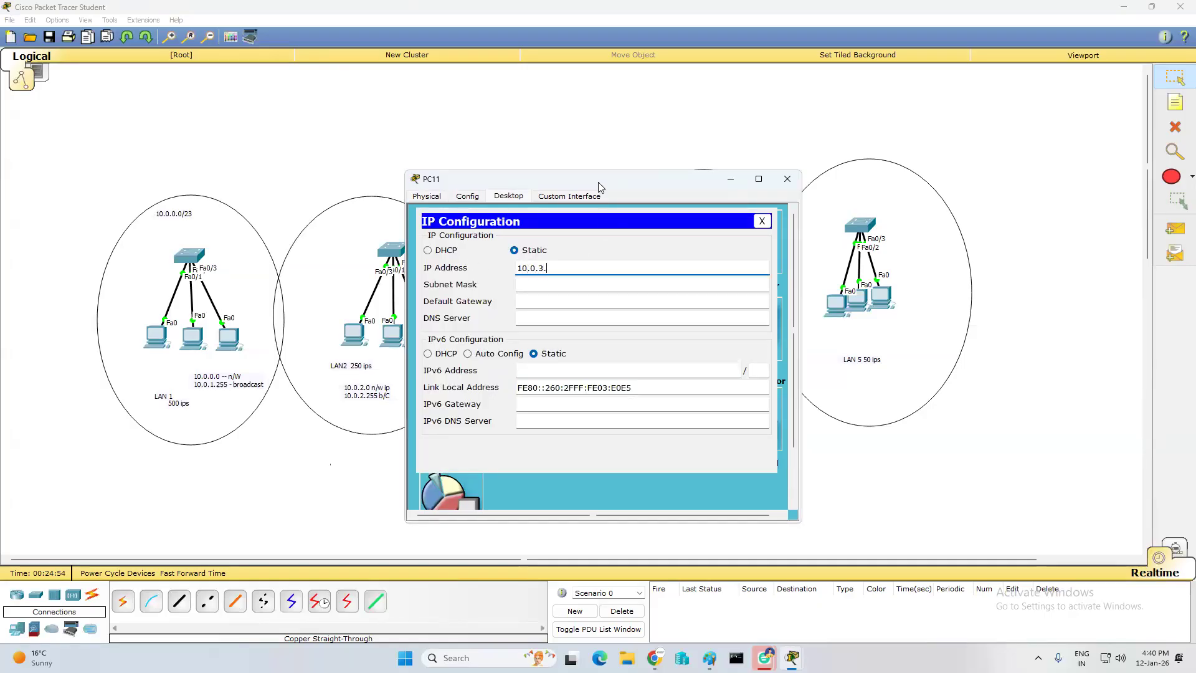
type("1321")
key("BackSpace")
key("BackSpace")
- Set PC11's subnet mask to 255.255.255.192 and close its configuration window
key("Tab")
type("2")
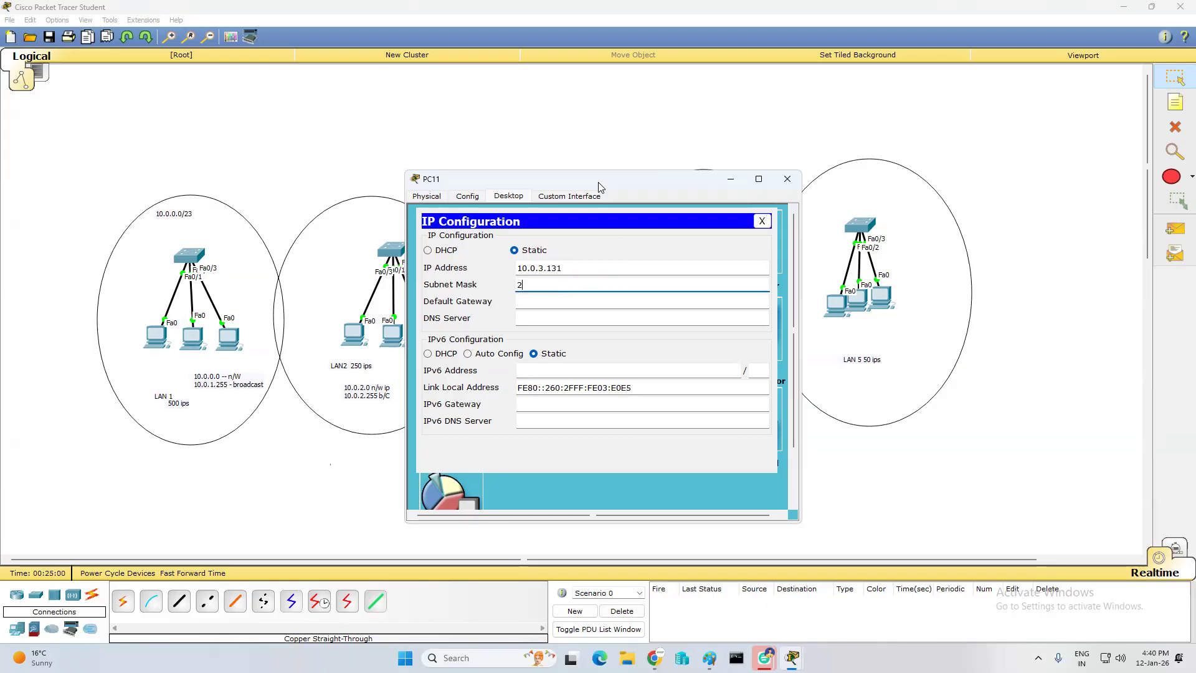
type("55.255.255.252")
left_click(616, 299)
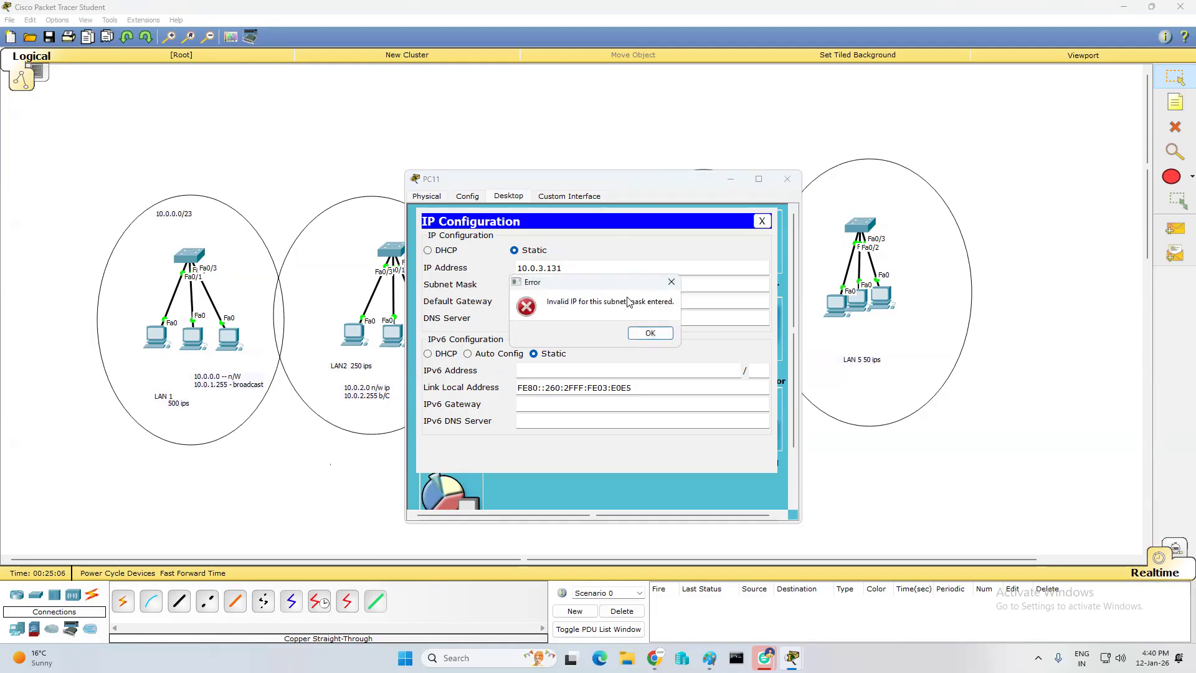
key("Return")
left_click(583, 281)
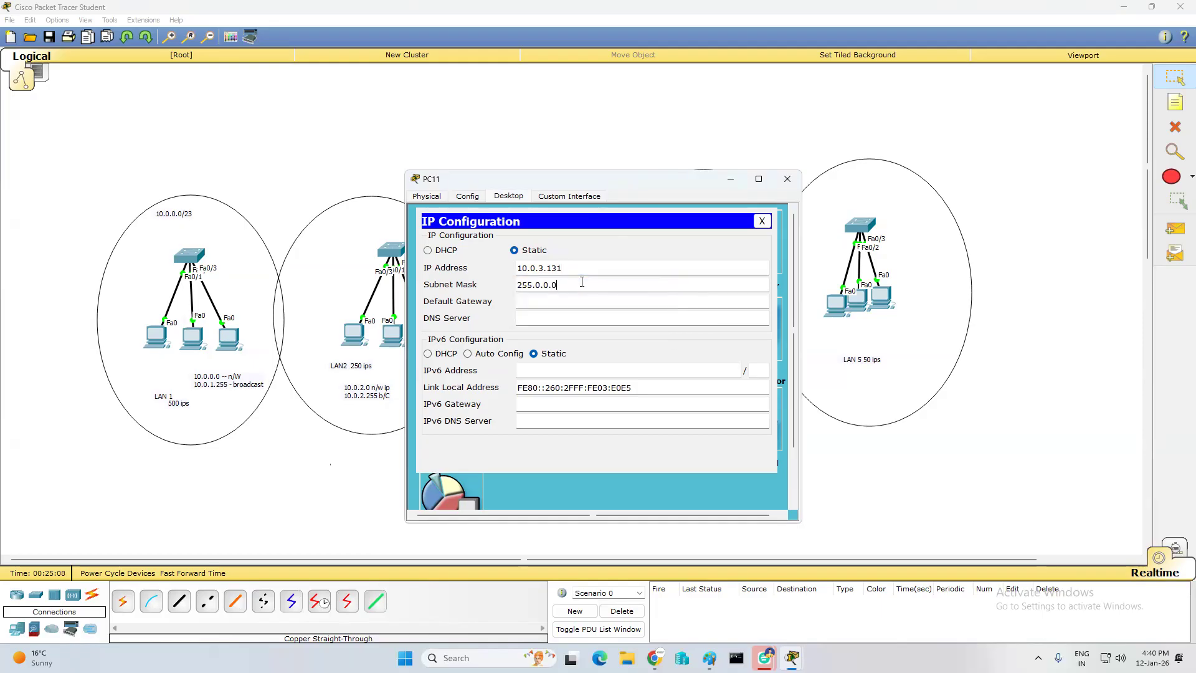
key("BackSpace")
key("BackSpace")
key("BackSpace")
key("BackSpace")
key("BackSpace")
type("255.255.19")
left_click(581, 301)
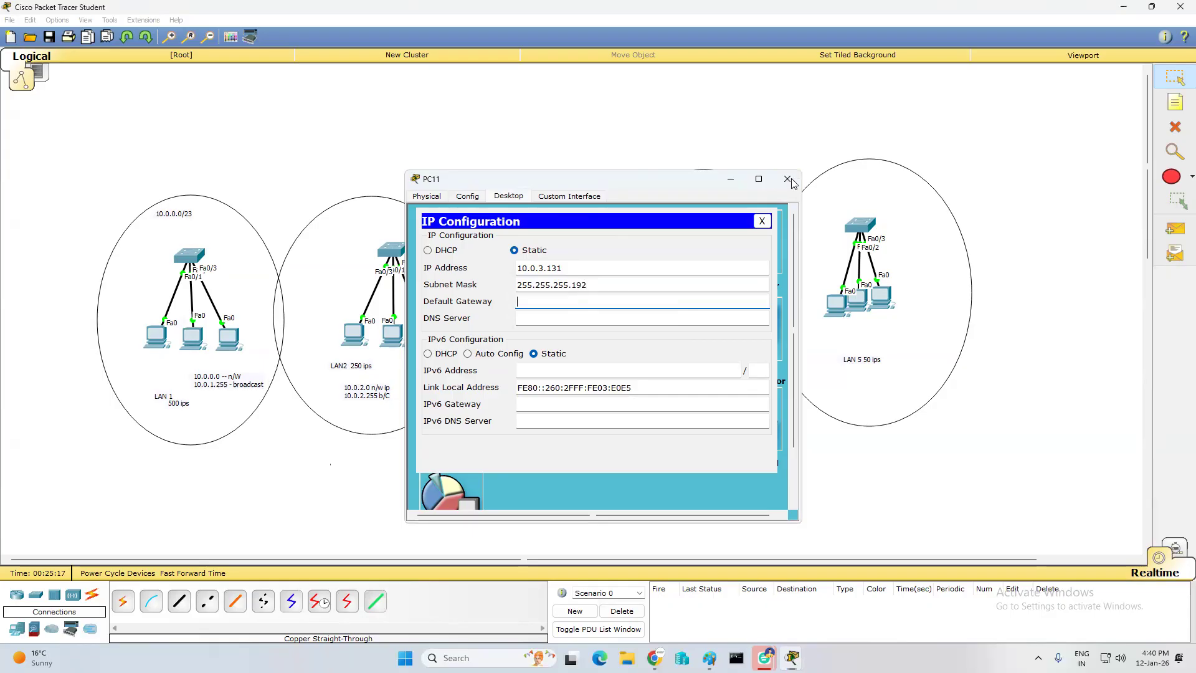
left_click(789, 180)
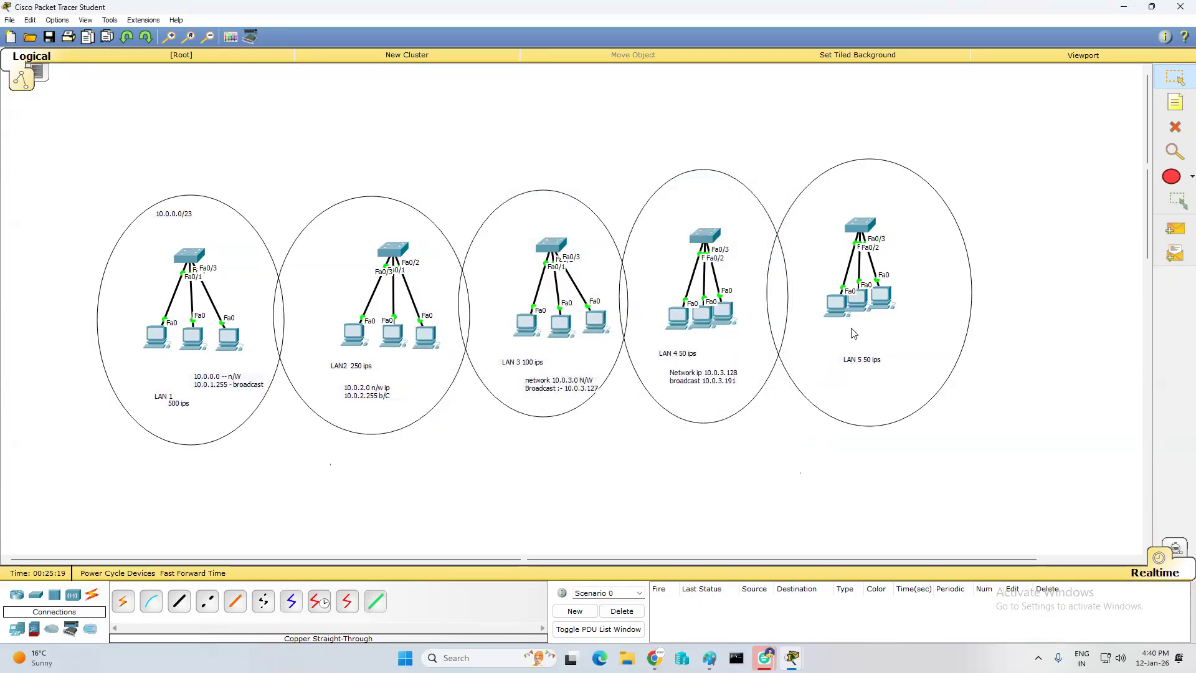
- Switch to Paint, draw an orange rounded rectangle about 168 × 132 px around the addresses 10.0.3.192 to 10.0.3.255, and minimise Paint
left_click(1124, 6)
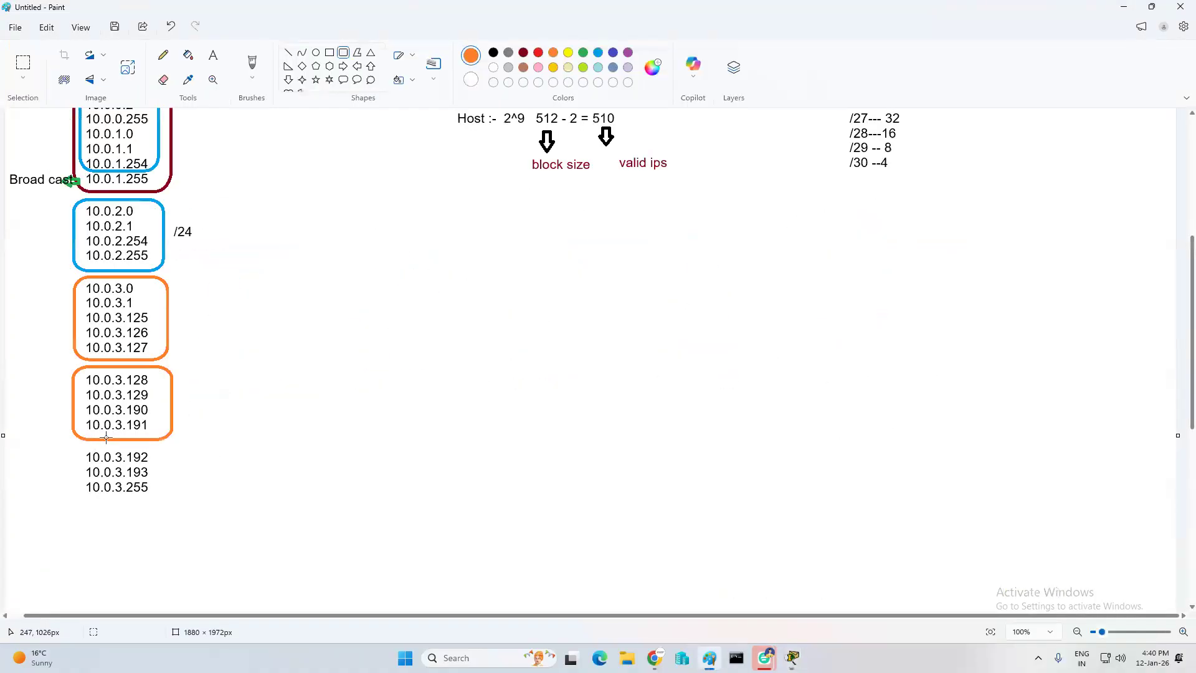
mouse_move(76, 442)
left_mouse_down()
mouse_move(75, 549)
mouse_move(182, 524)
left_mouse_up()
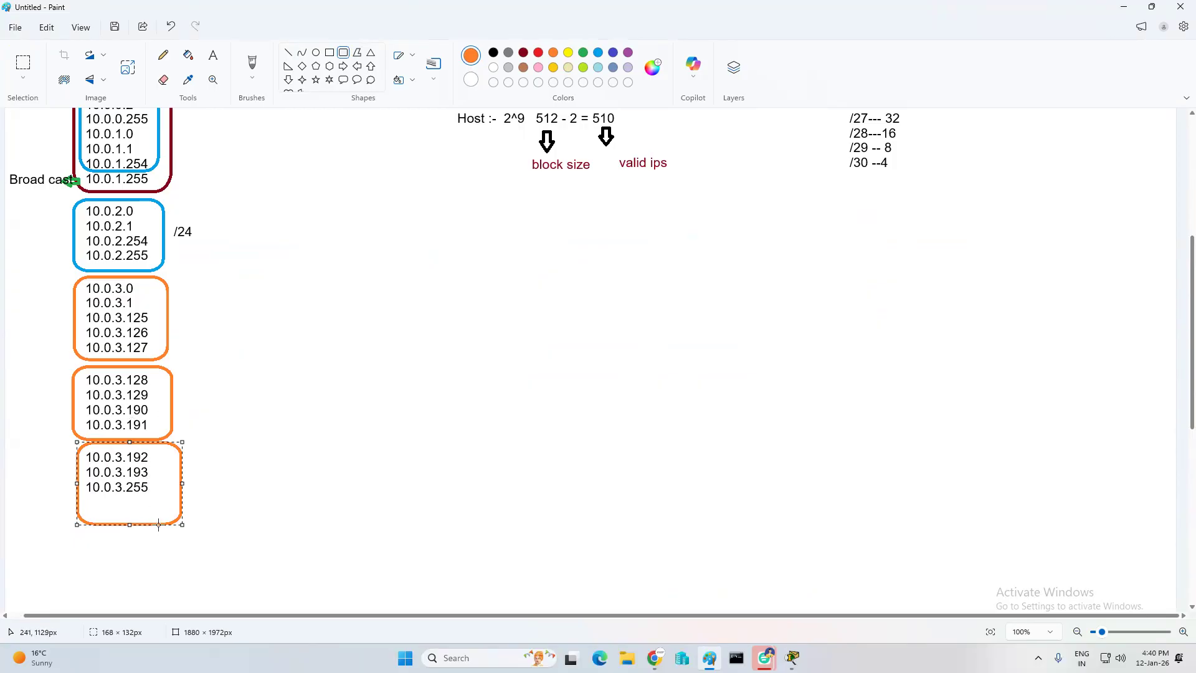
scroll(925, 202, "up", 3)
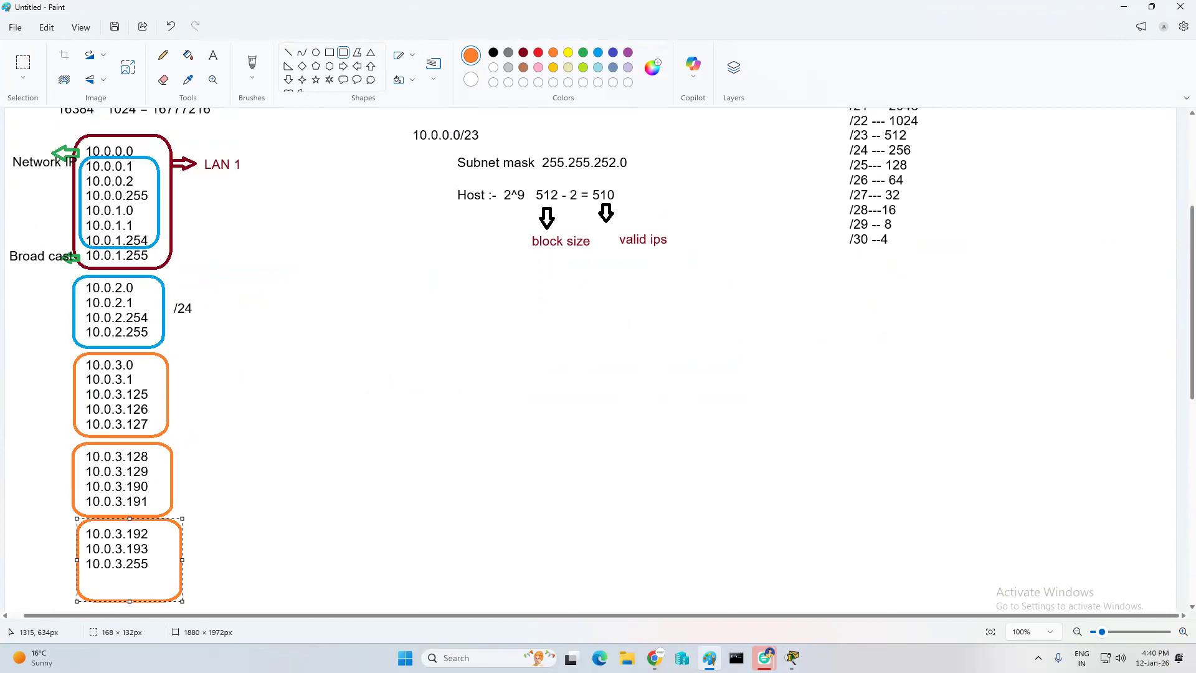
scroll(824, 280, "up", 1)
left_click(1123, 9)
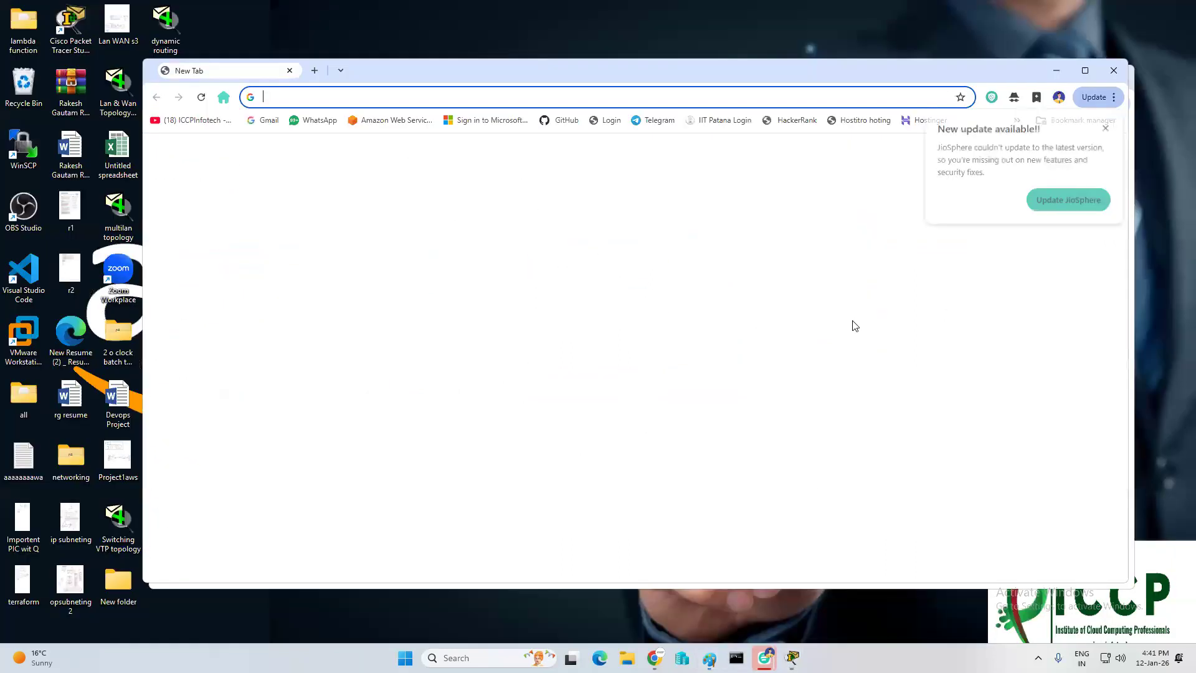
- Switch to Cisco Packet Tracer, close PC8's configuration window and bring the network topology to the front
mouse_move(793, 657)
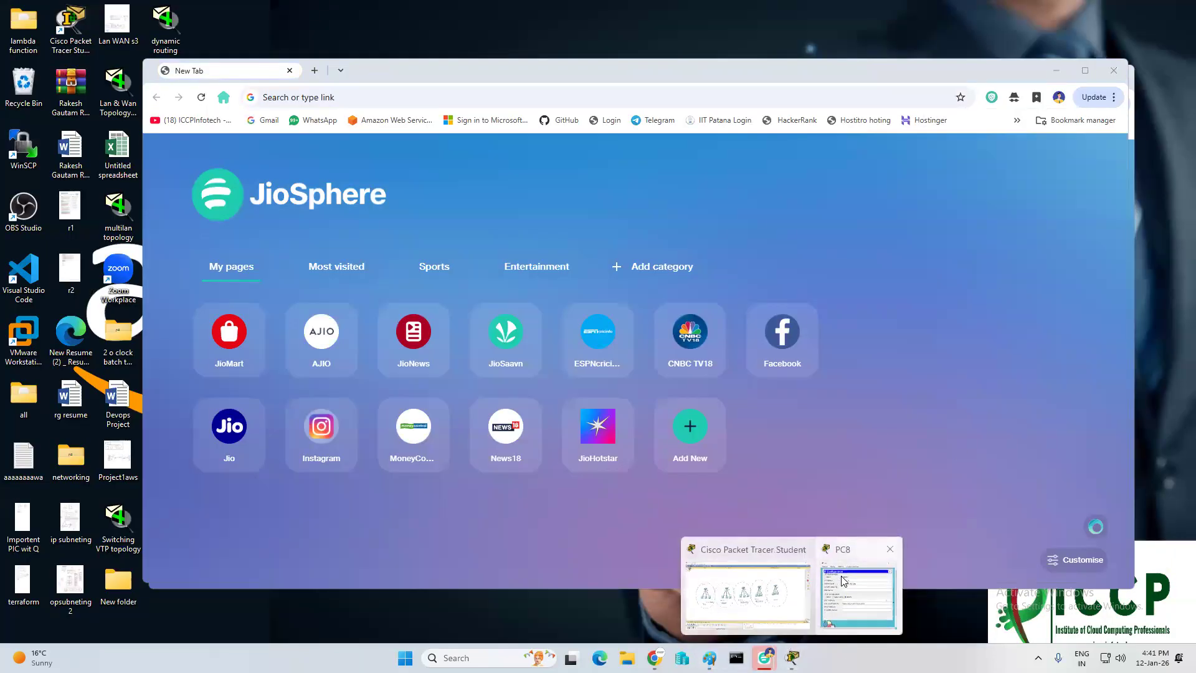
left_click(842, 581)
left_click(801, 174)
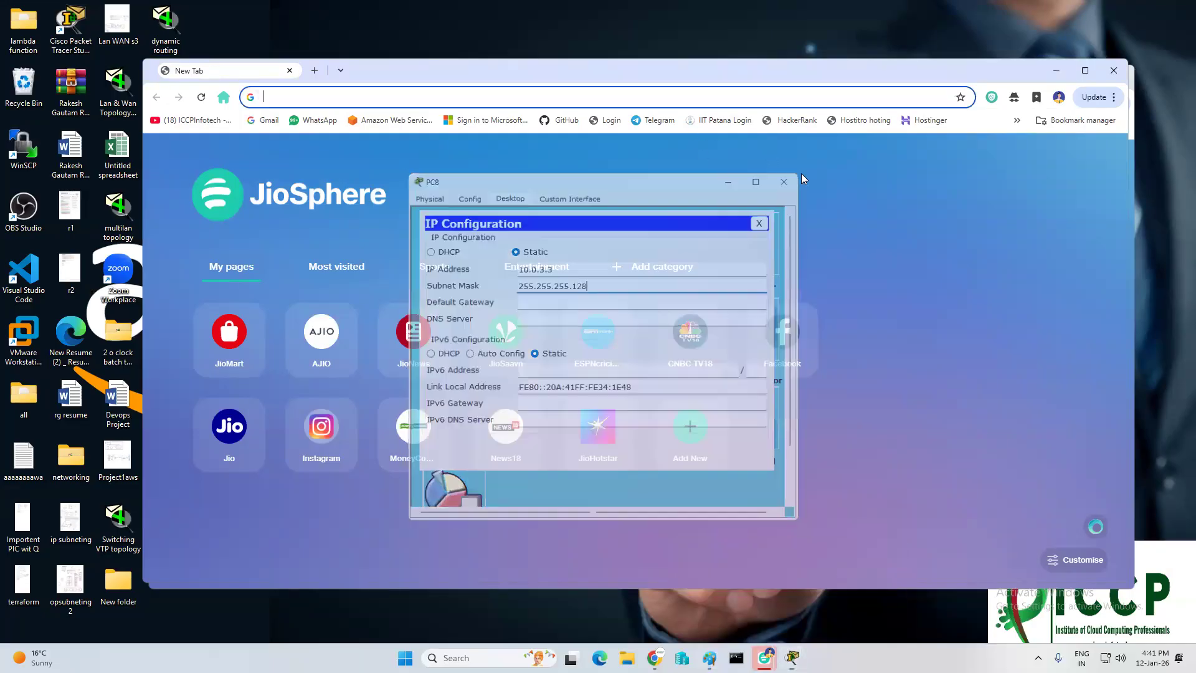
left_click(792, 657)
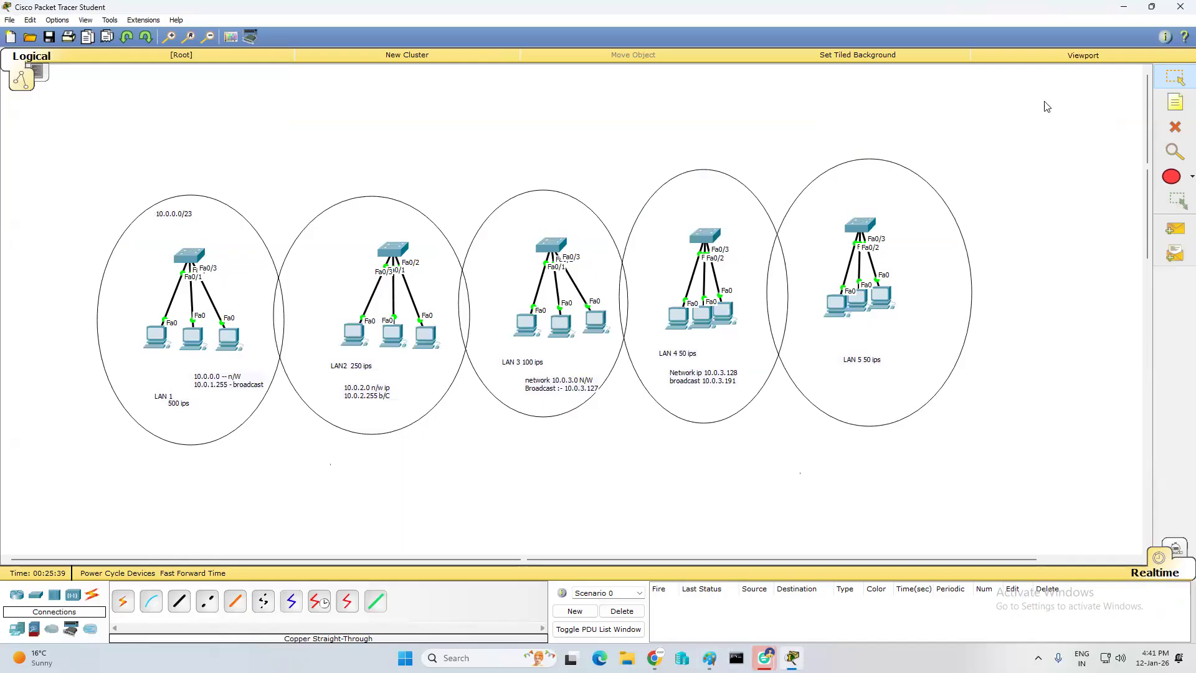
- Add a two-line note above the LAN 5 label reading "network ip 10.0.3.192" and "broadcast 10.0.3.255"
left_click(1175, 102)
left_click(848, 332)
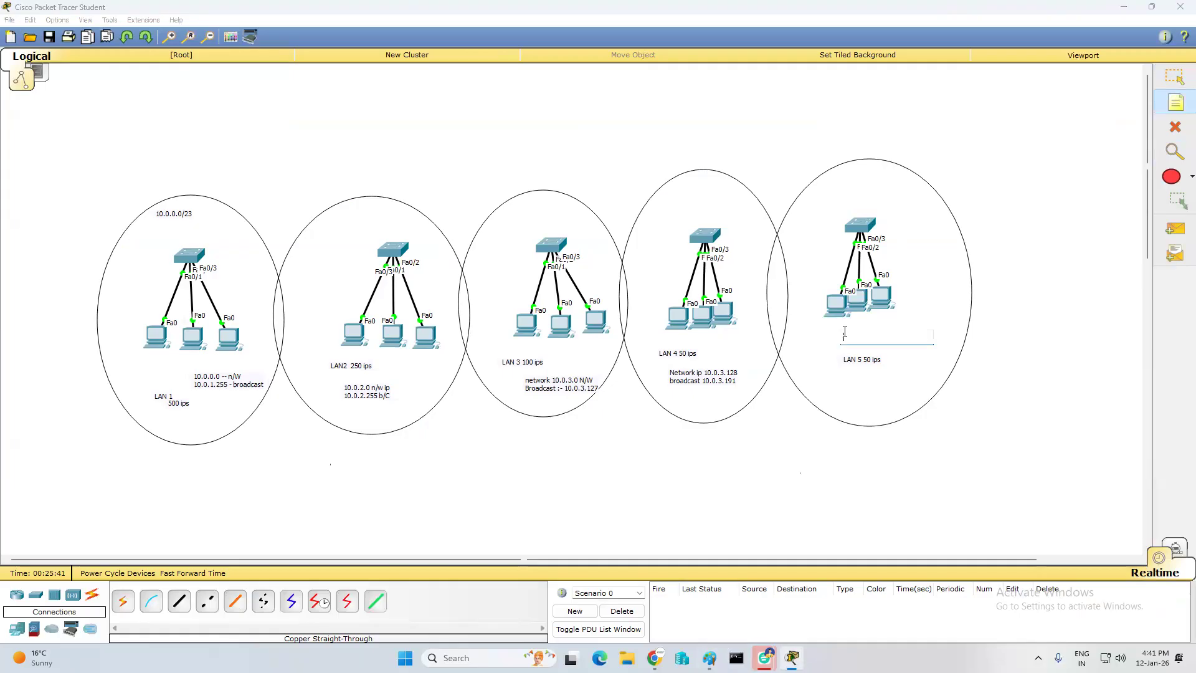
type("network ip 10.0.3.192")
key("Return")
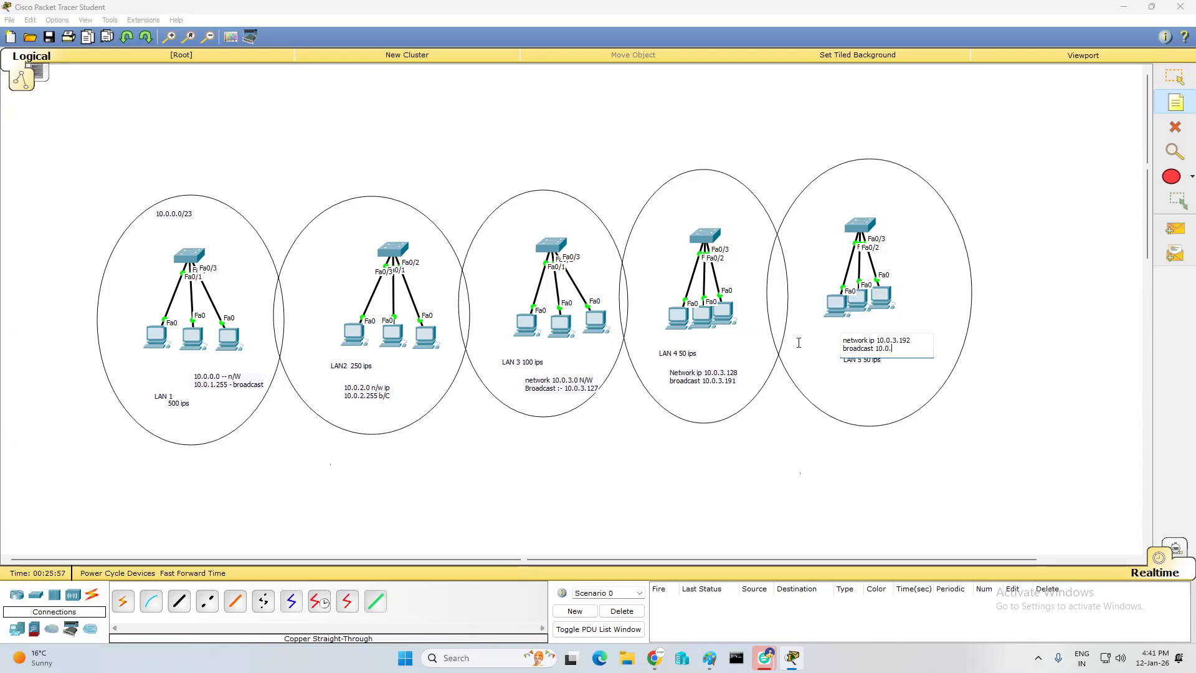
left_click(1054, 268)
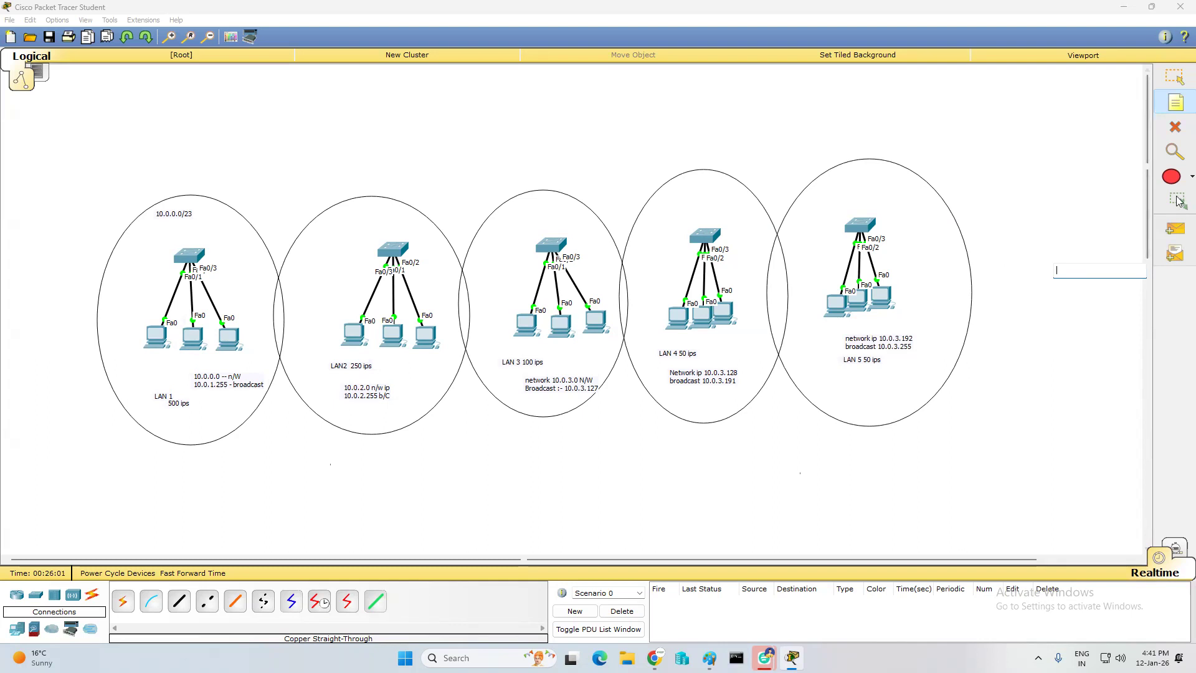
left_click(1167, 71)
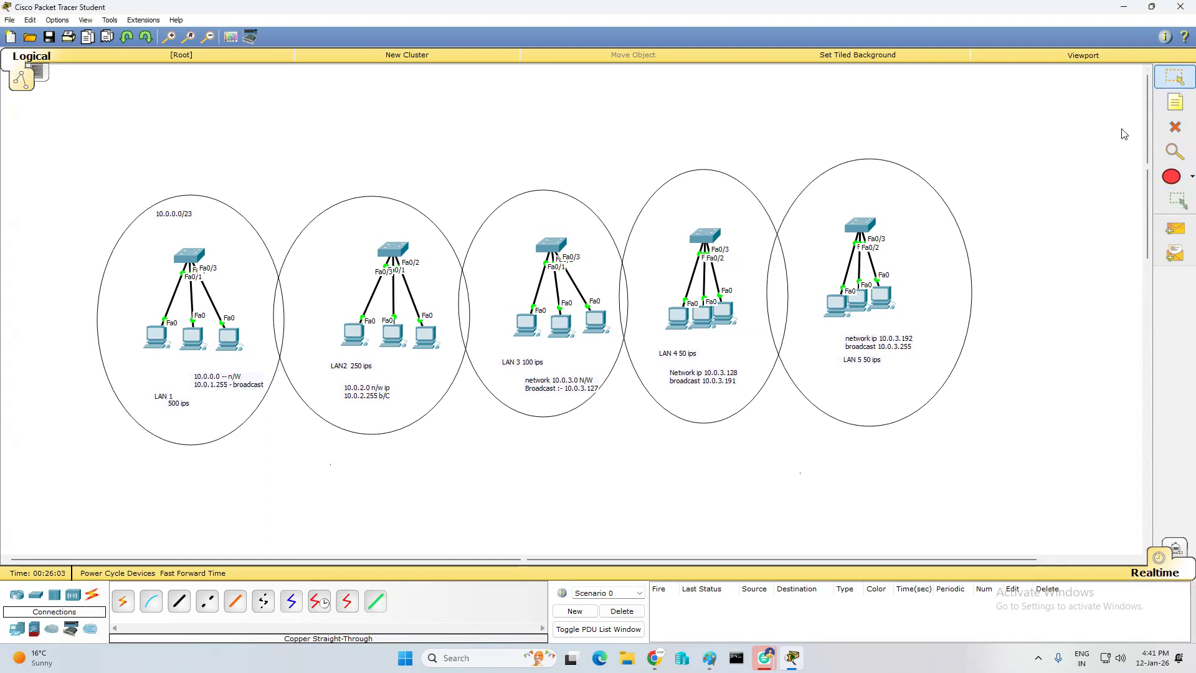
- Try to configure PC12 in LAN 5 with the static IP address 10.0.3.192 and subnet mask 255.255.255.192
left_click(838, 308)
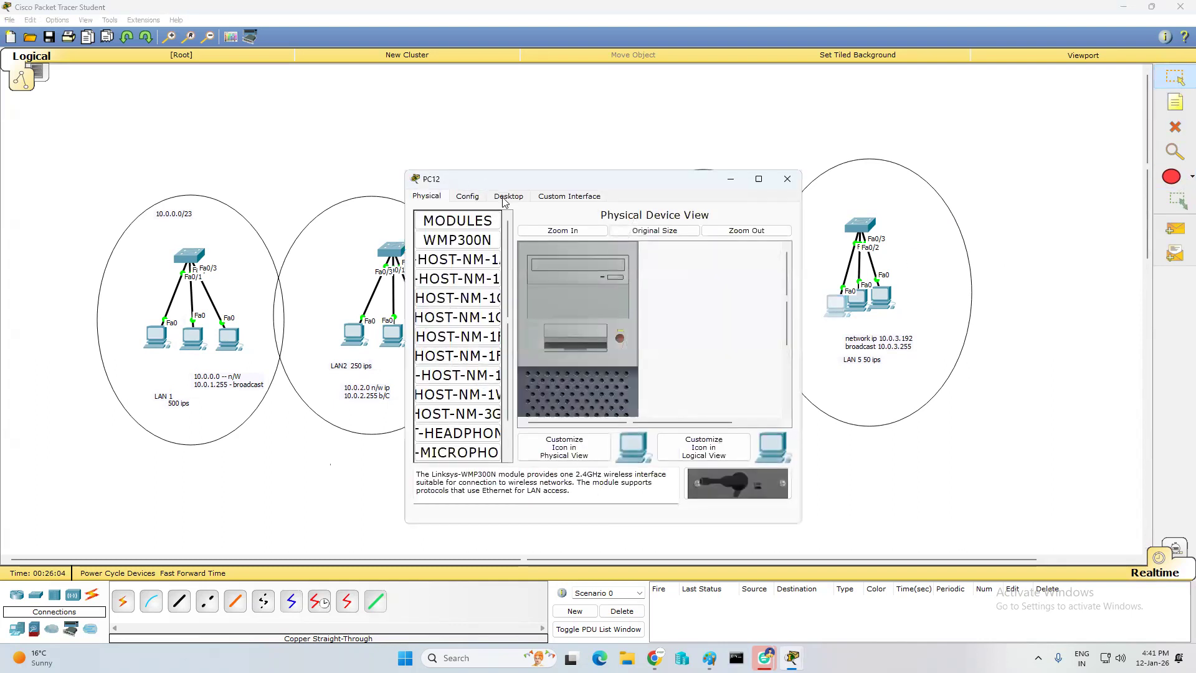
left_click(502, 194)
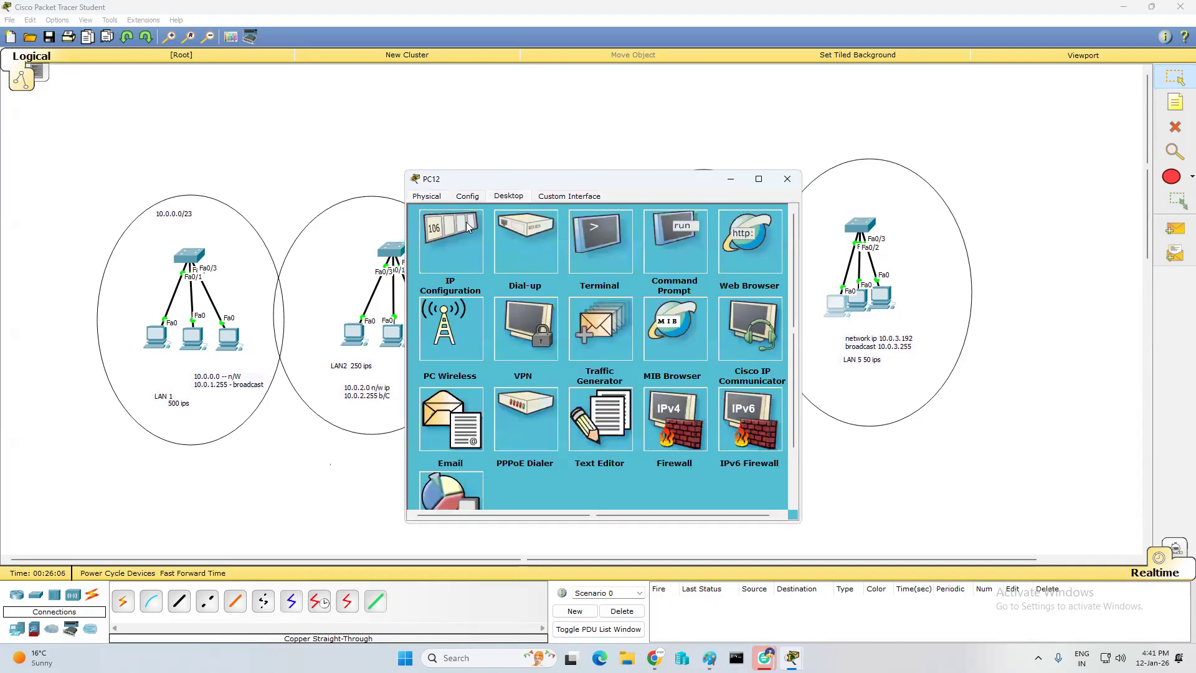
left_click(458, 246)
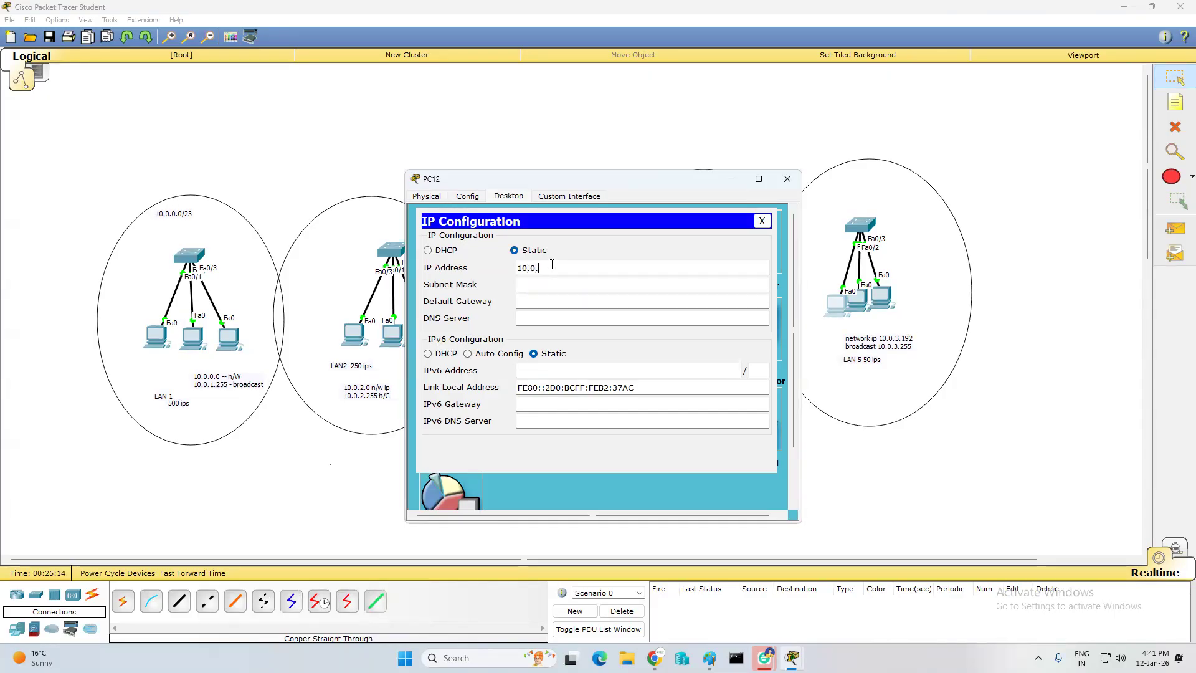
type("3.192")
key("Tab")
type("255.255.255.25")
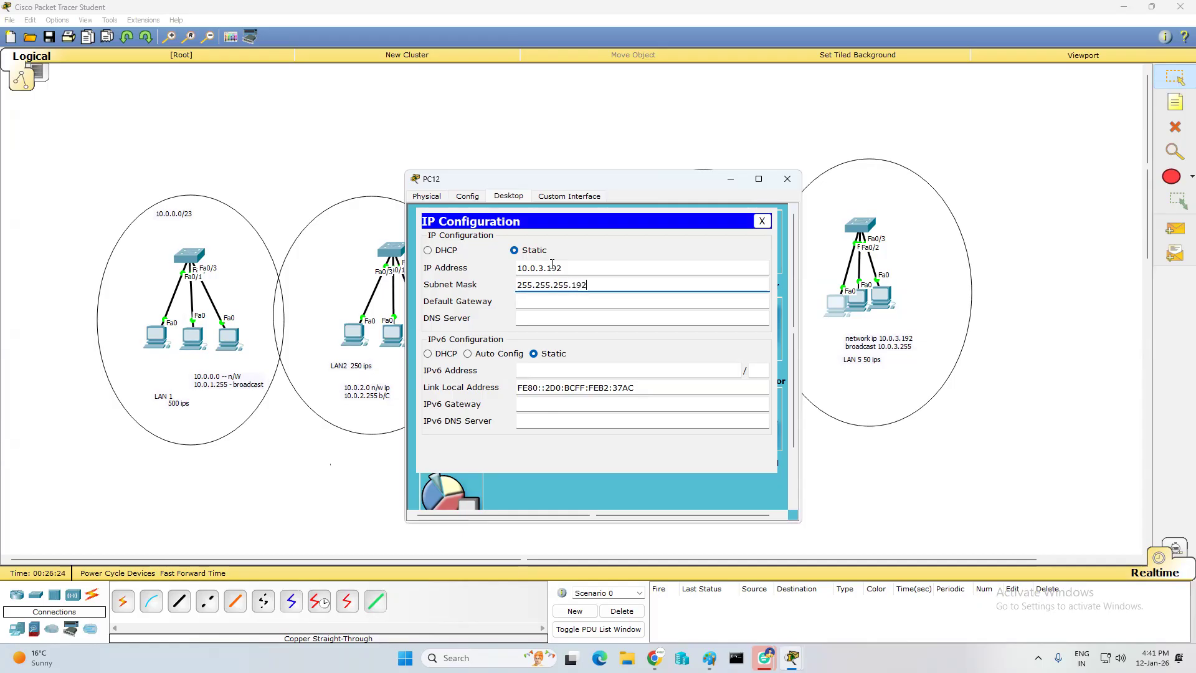
left_click(788, 180)
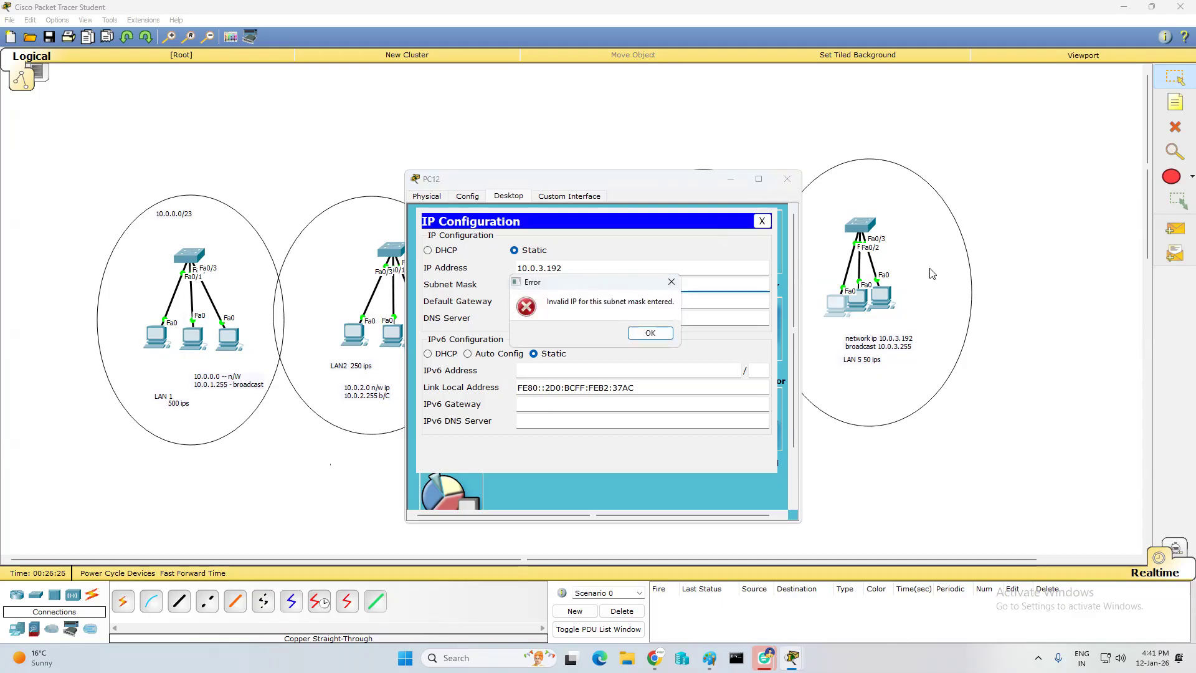
left_click(671, 283)
- Configure PC12 in LAN 5 with the static IP address 10.0.3.193 and subnet mask 255.255.255.192, and close its window
left_click(832, 310)
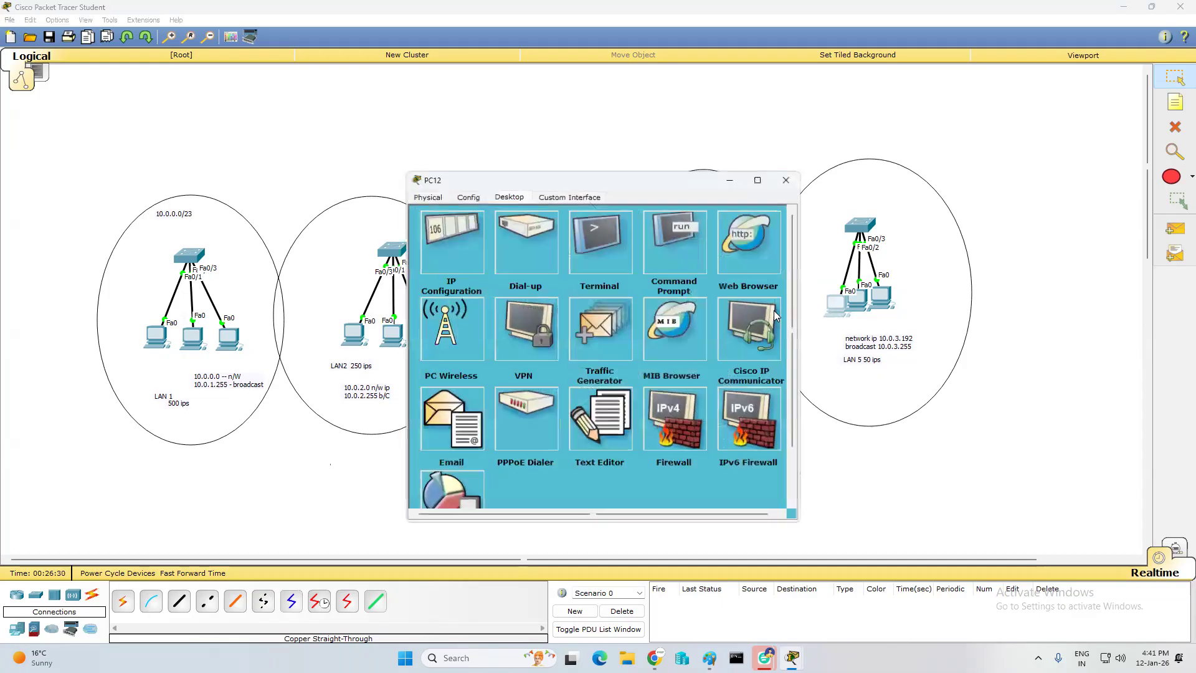
left_click(459, 244)
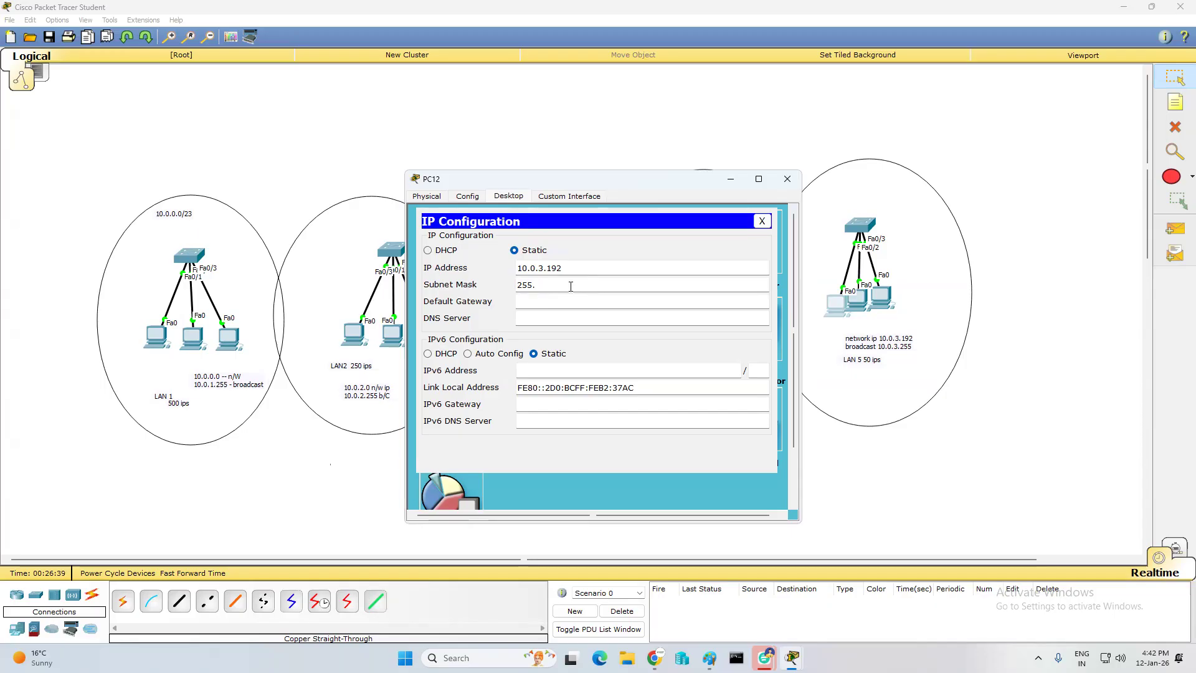
left_click(569, 268)
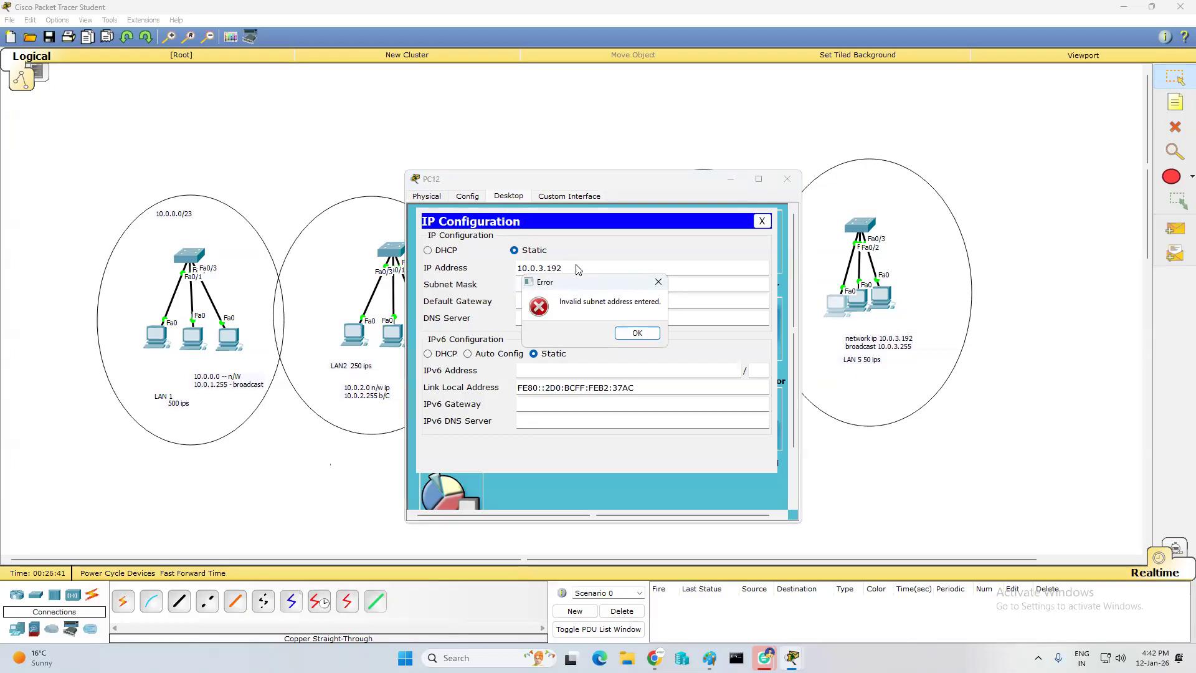
left_click(658, 282)
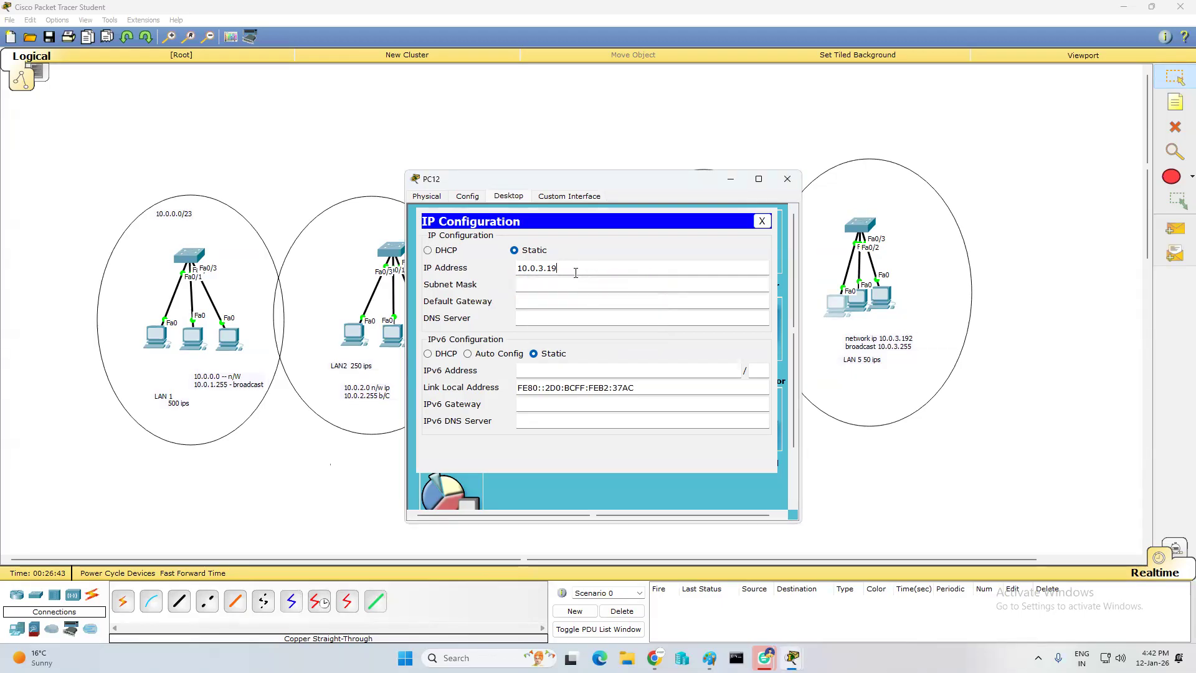
left_click(580, 284)
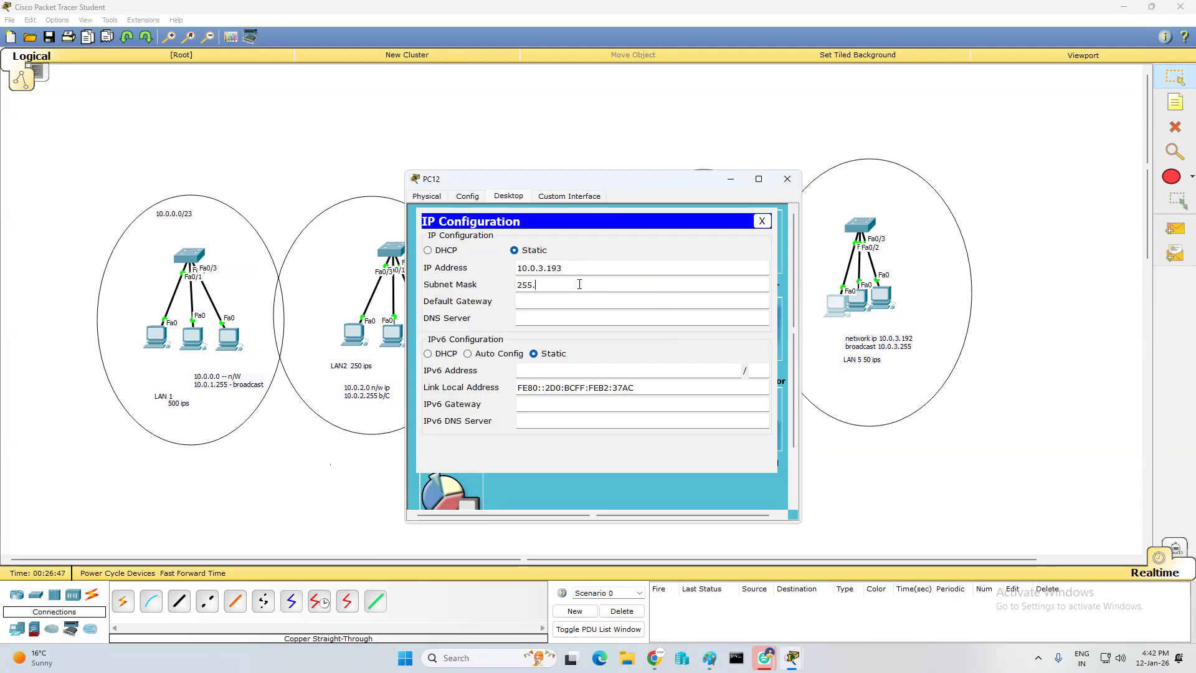
type("255.255.255.192")
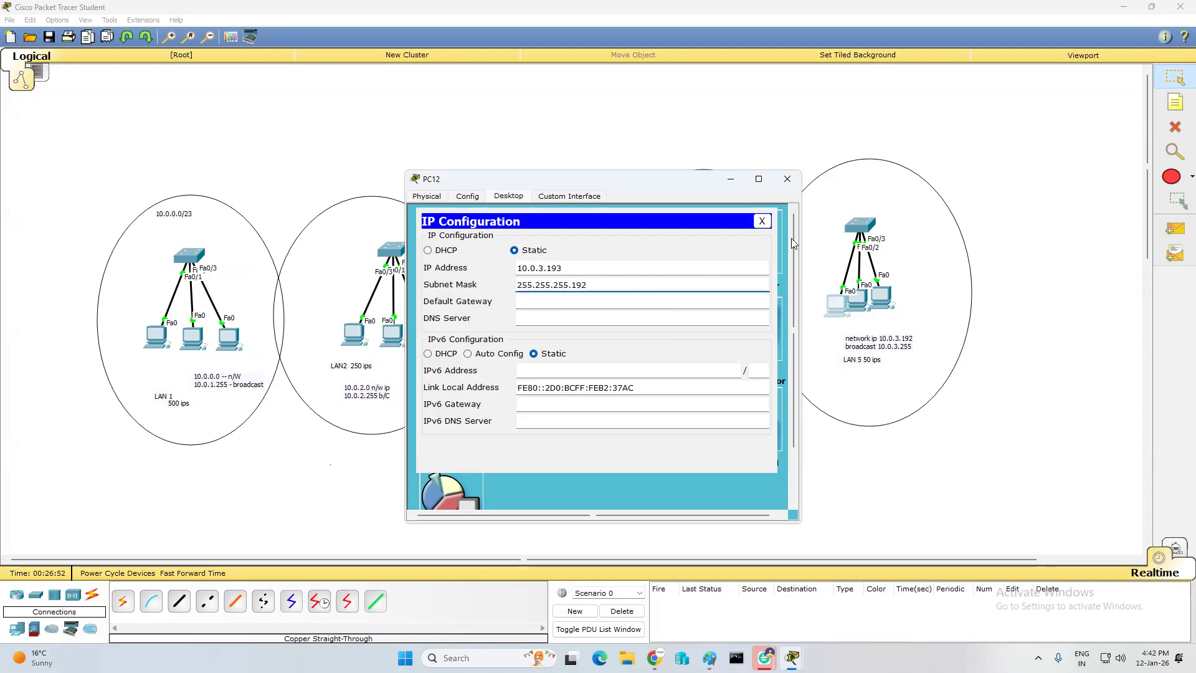
left_click(787, 179)
- Configure PC13 in LAN 5 with the static IP address 10.0.3.194 and subnet mask 255.255.255.192, and close its window
left_click(858, 298)
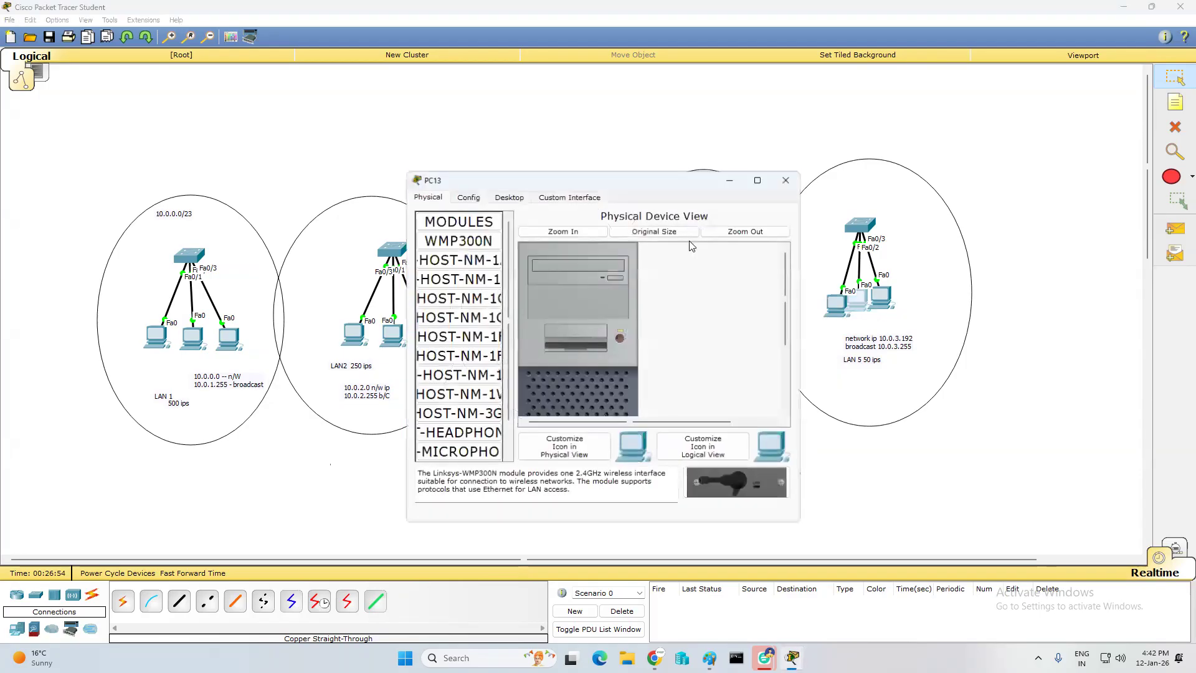
left_click(509, 196)
left_click(480, 226)
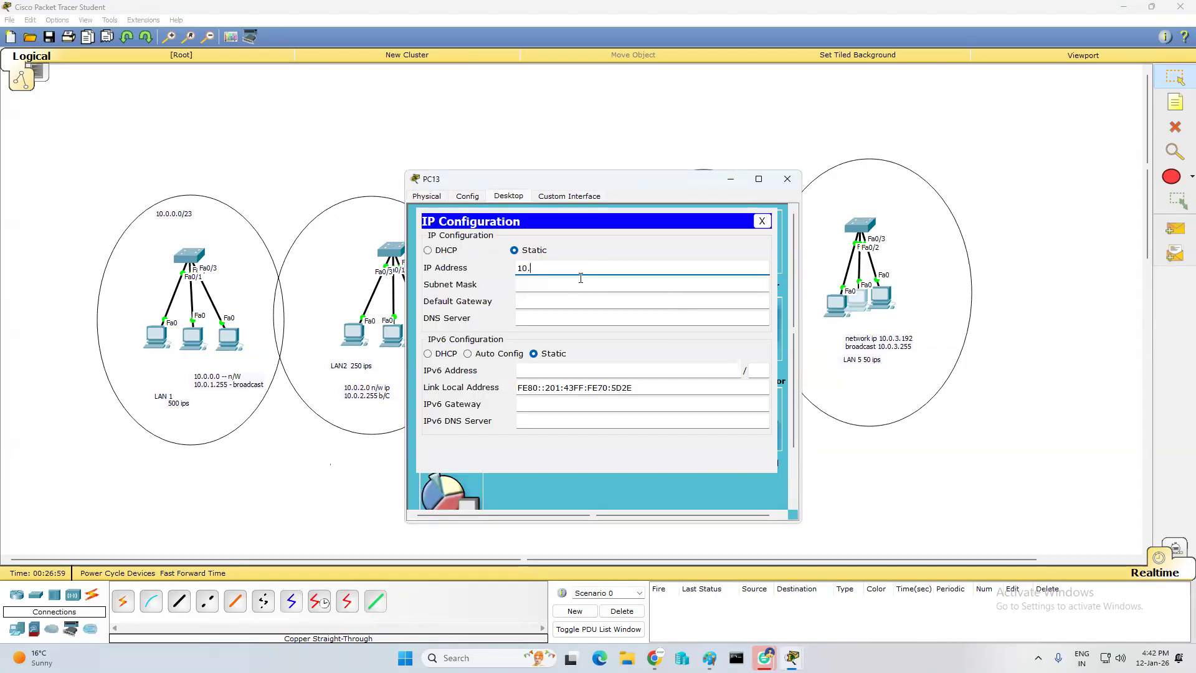
type("10.0.3.194")
key("Tab")
type("25")
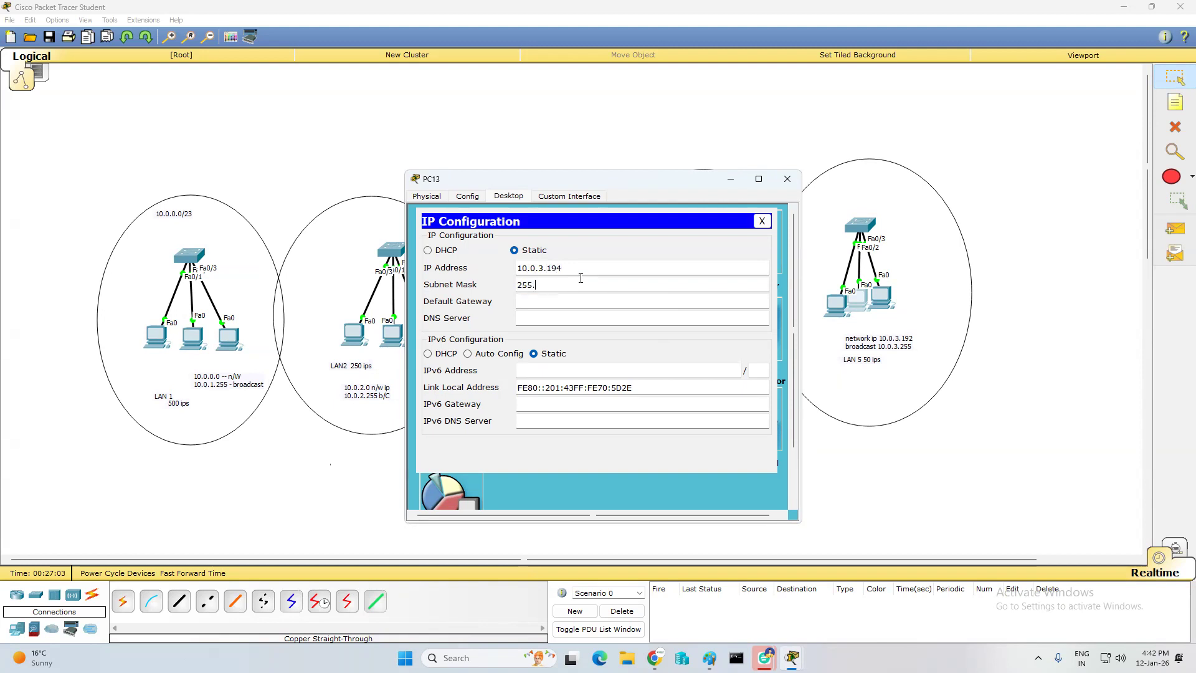
type("5.255.255")
key("BackSpace")
type(".192")
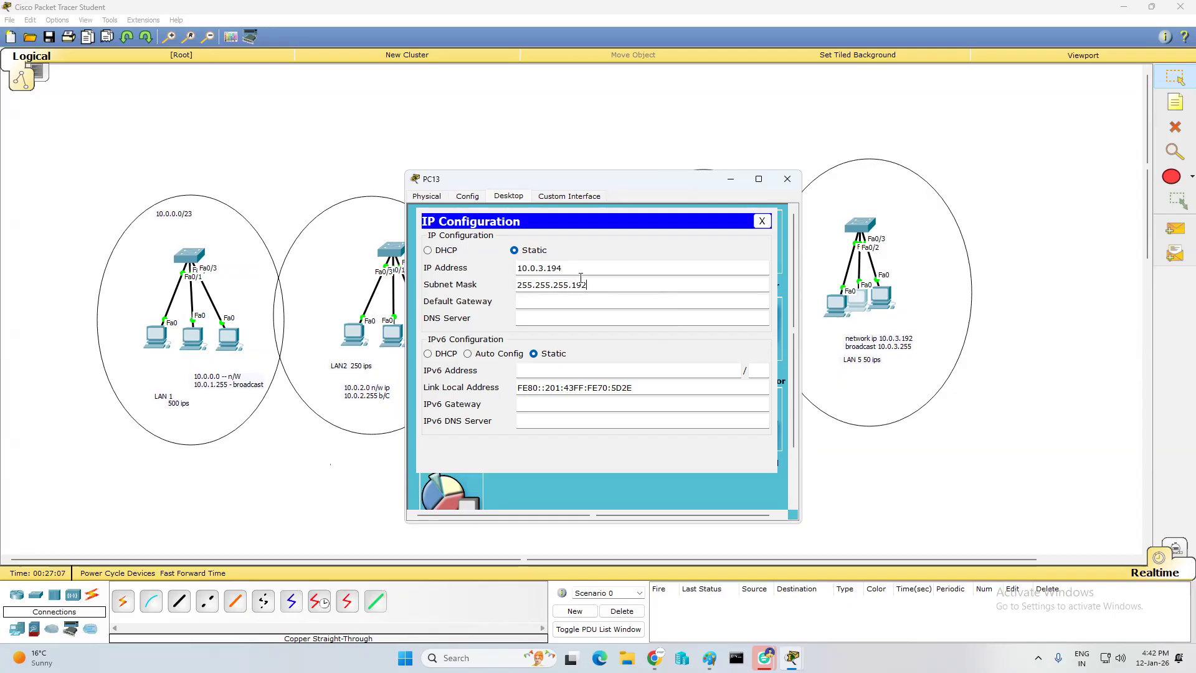
left_click(787, 182)
- Configure PC14 in LAN 5 with the static IP address 10.0.3.195 and subnet mask 255.255.255.192, and return to the topology
left_click(888, 300)
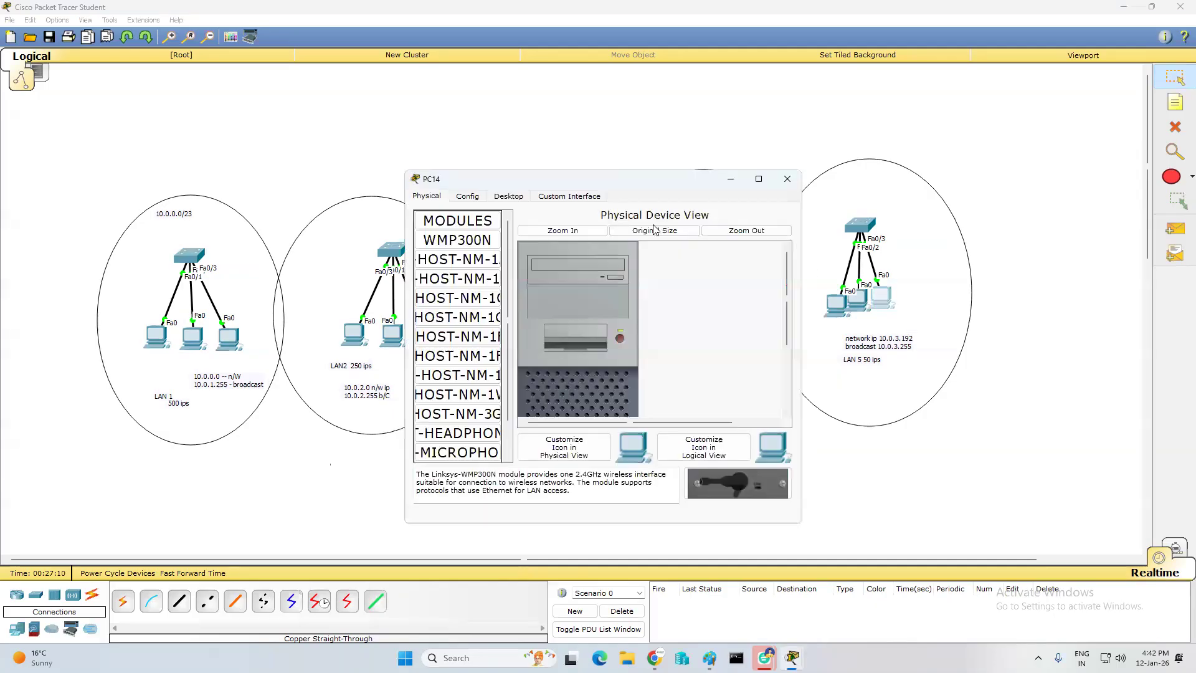
left_click(508, 195)
left_click(458, 233)
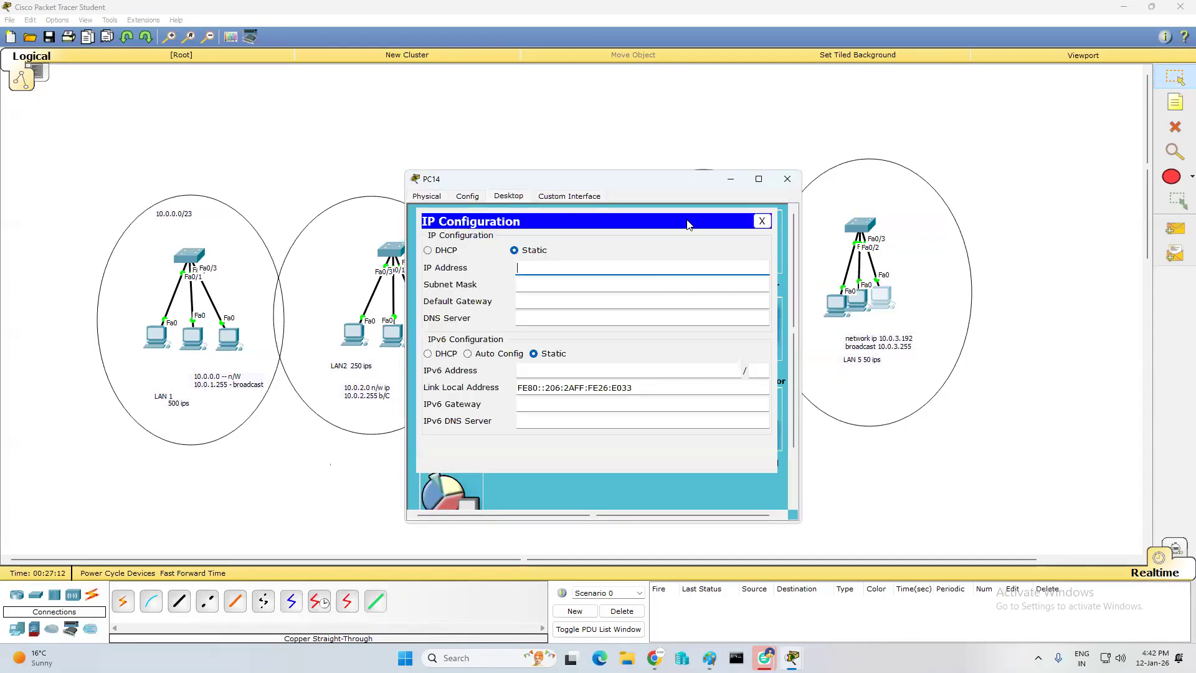
type("10.0.3.194")
key("Tab")
left_click(643, 268)
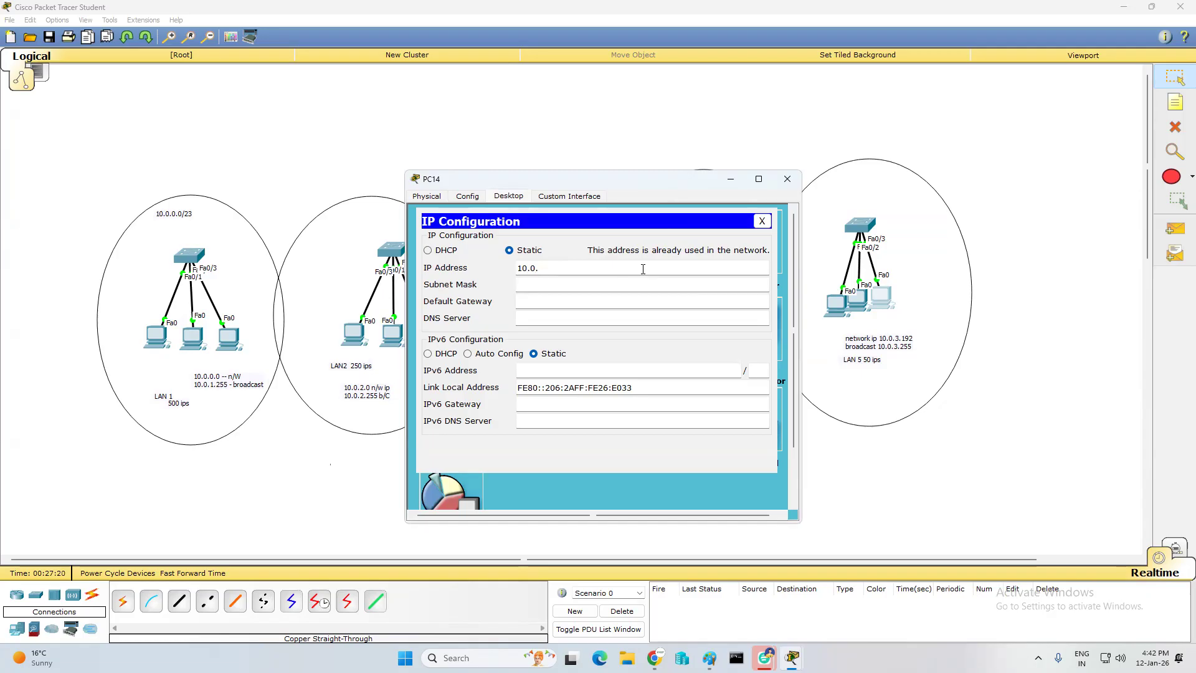
key("Tab")
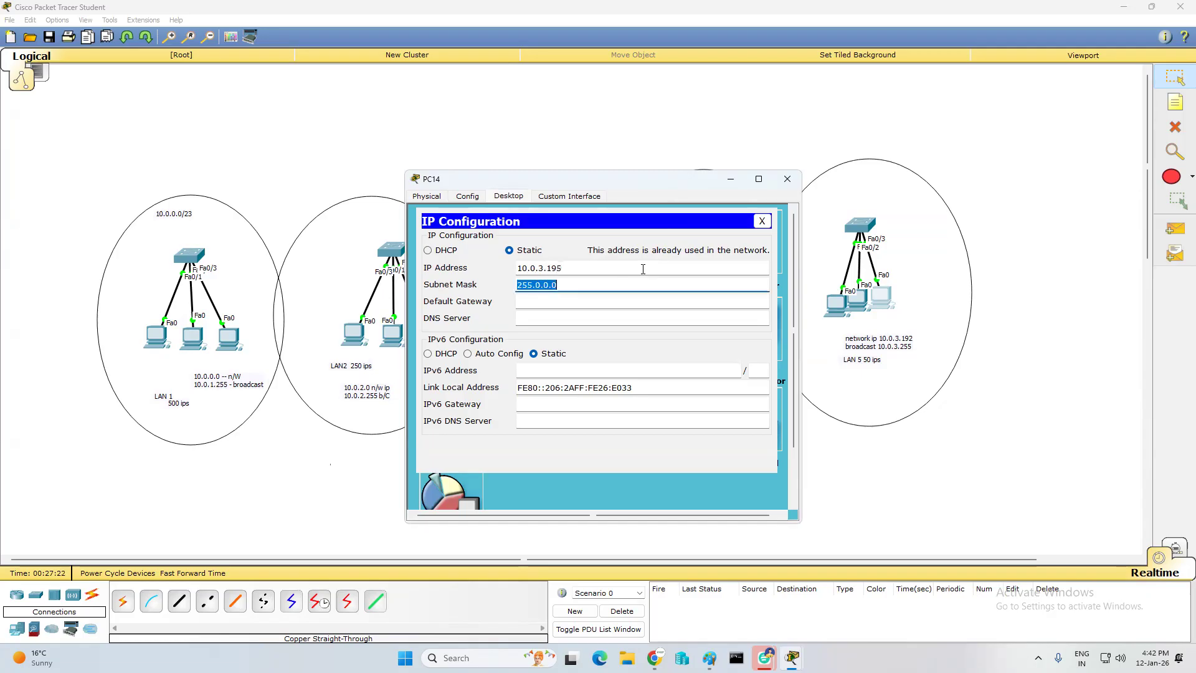
type("255.255.255.192")
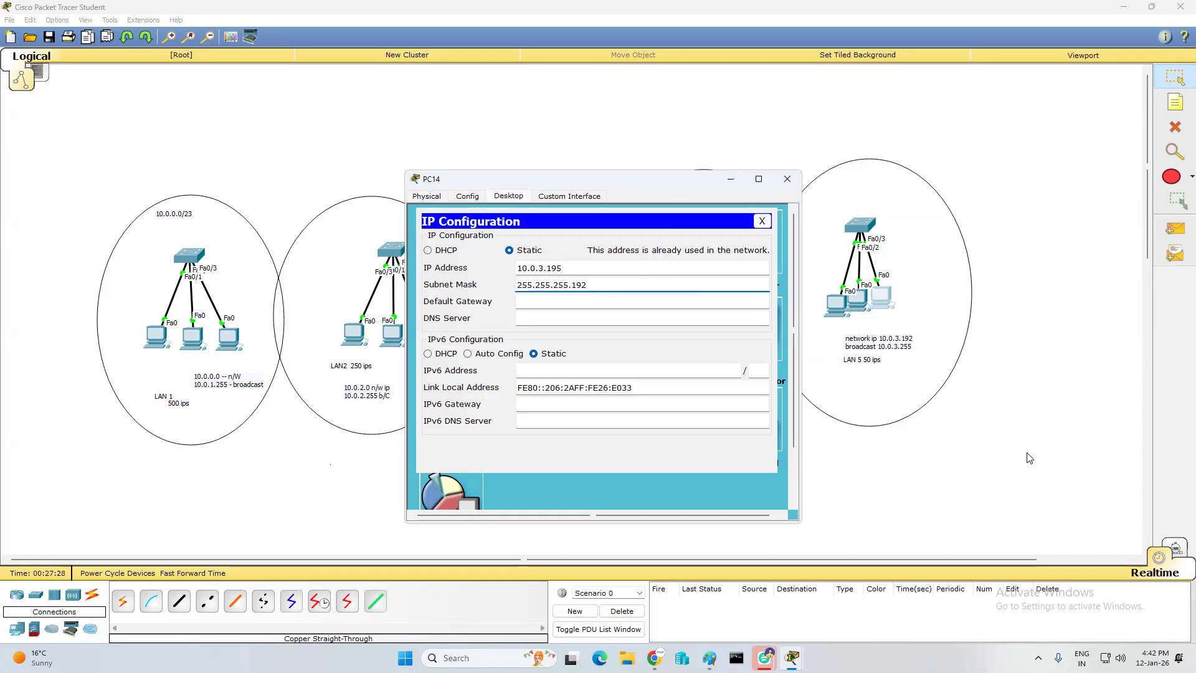
left_click(1027, 454)
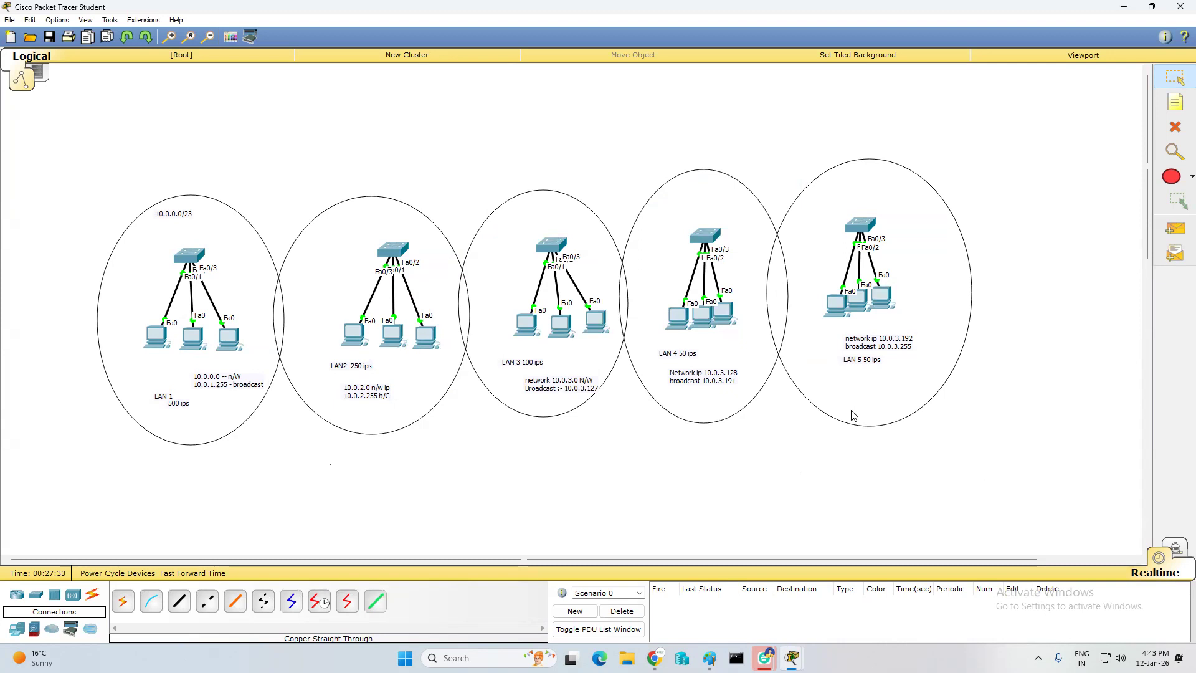
- Test LAN 5 connectivity by sending a simple PDU from PC12 to PC13
left_click(1177, 233)
left_click(841, 306)
left_click(859, 298)
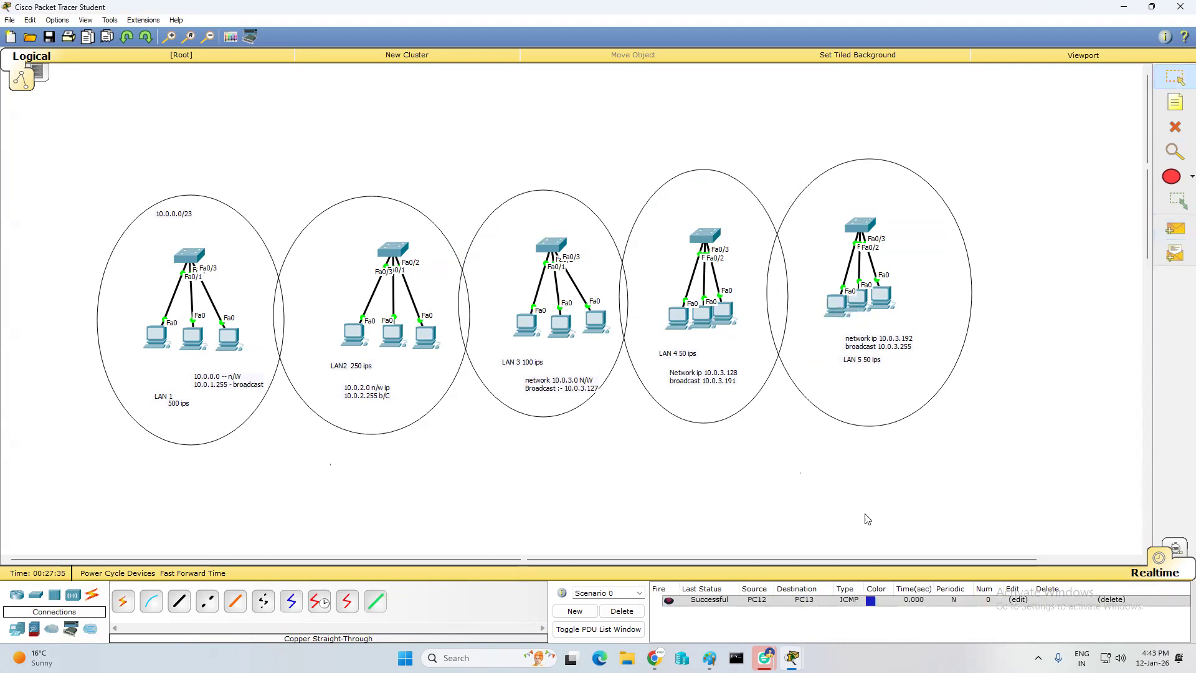
left_click(1176, 127)
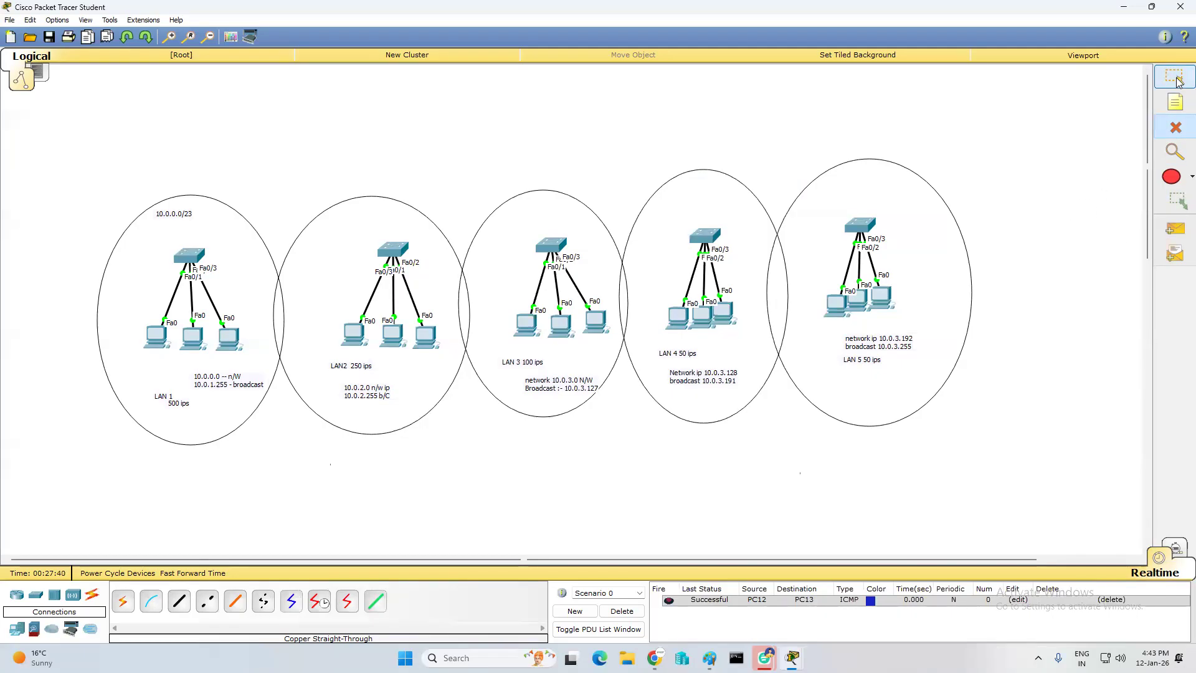
left_click(1175, 78)
- Add a 2950T-24 switch in the empty area above and between the LAN 2 and LAN 3 circles
left_click(55, 596)
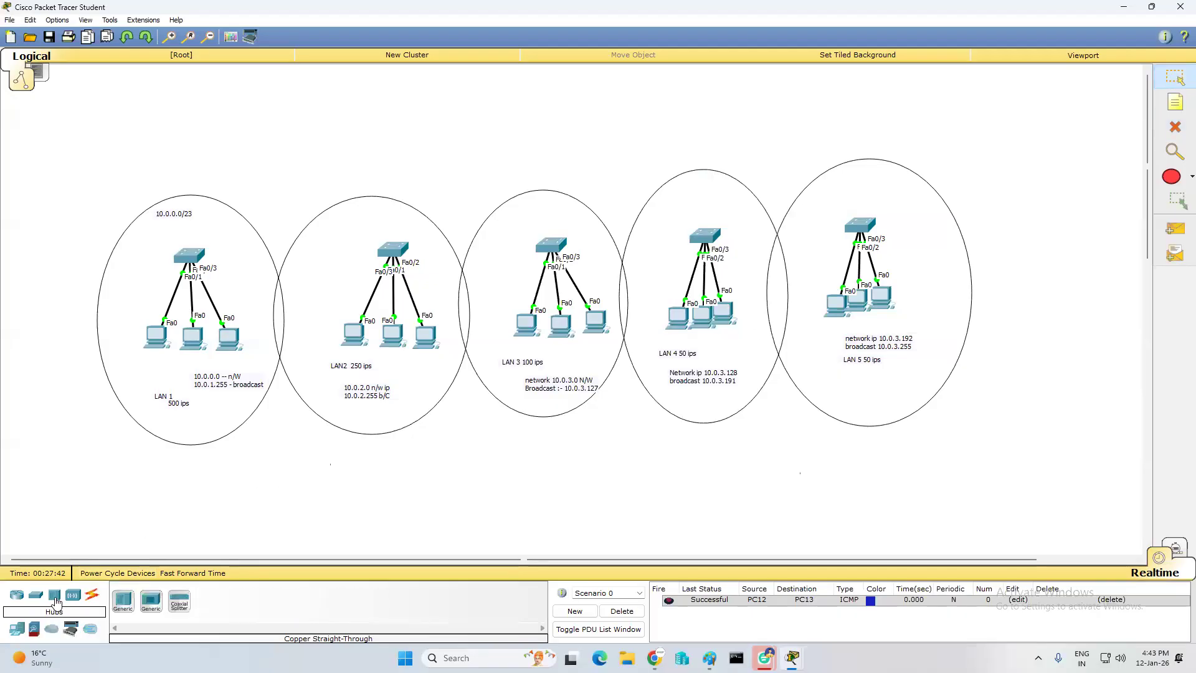
left_click(36, 596)
left_click(151, 599)
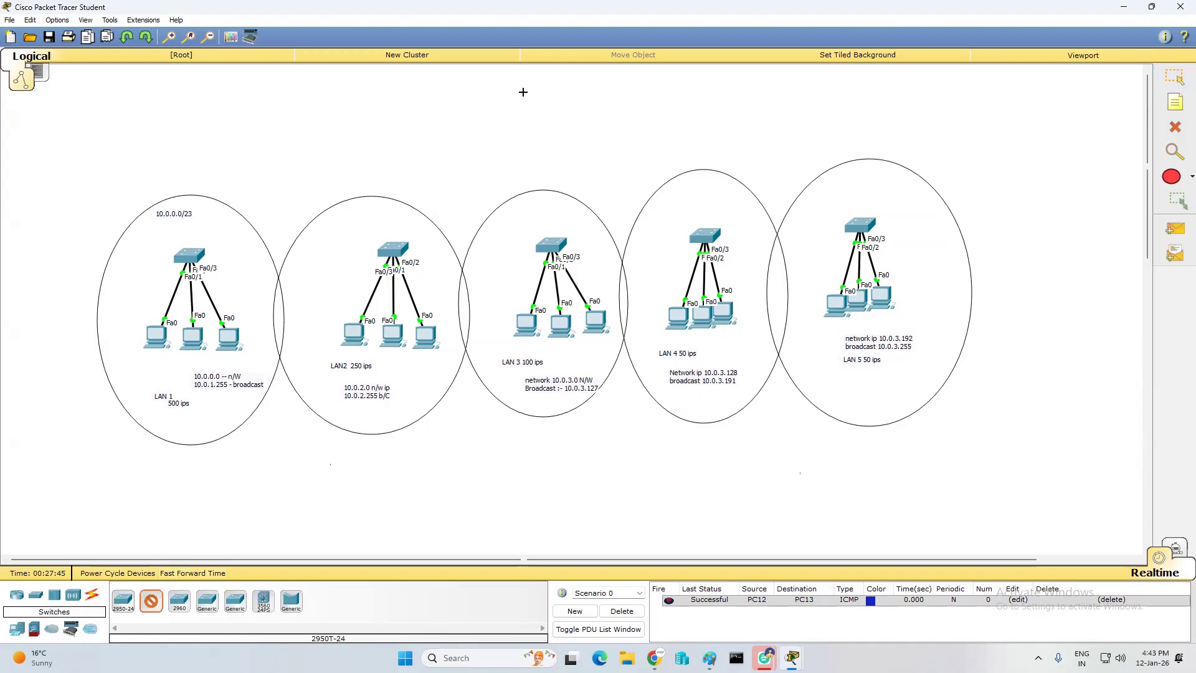
left_click(478, 94)
left_click(1174, 76)
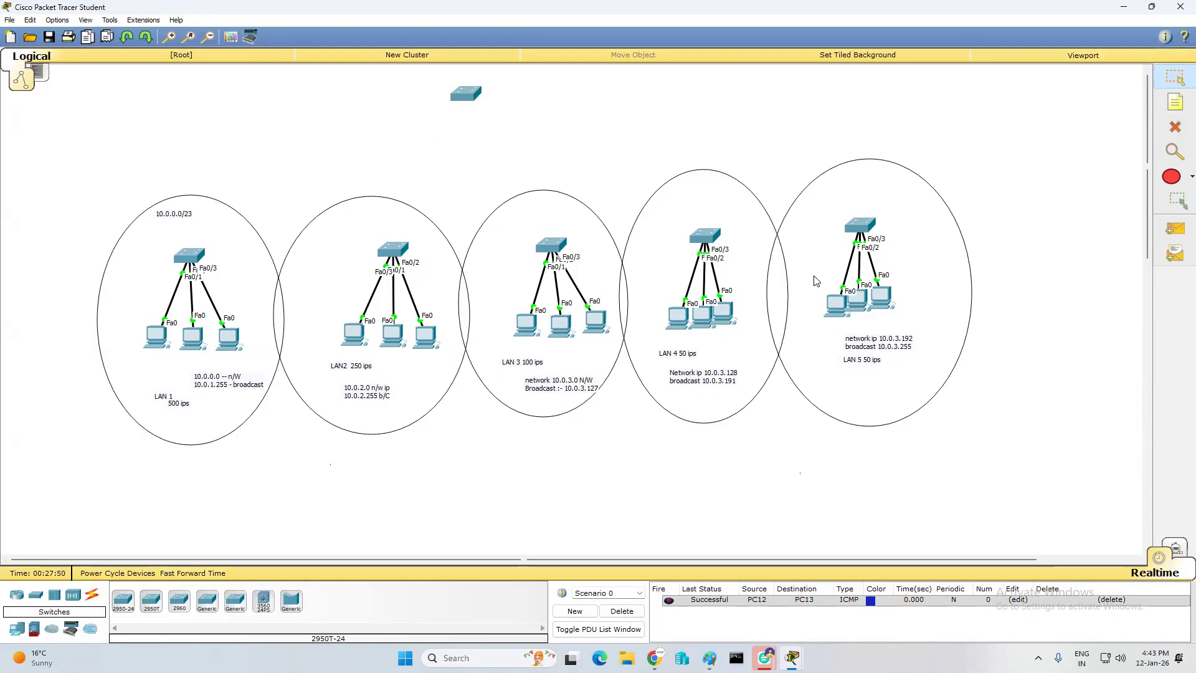
- Connect port Fa0/5 of the LAN 1 switch to port Fa0/3 of the central switch with a copper cross-over cable
left_click(92, 600)
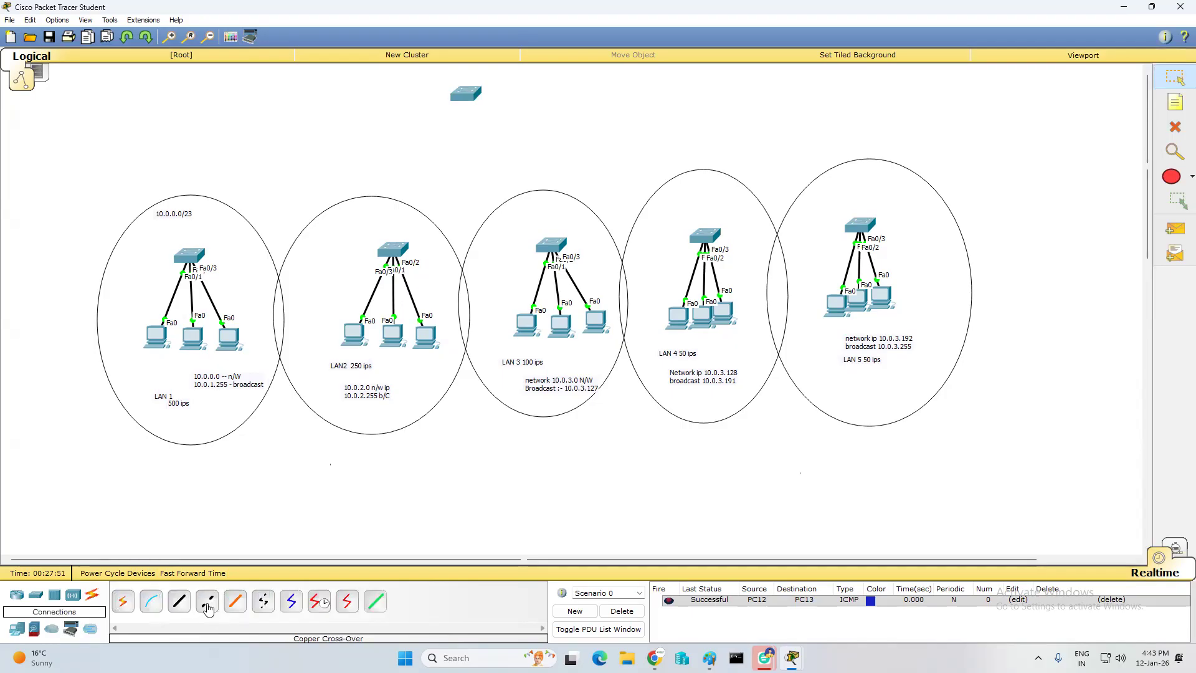
left_click(207, 602)
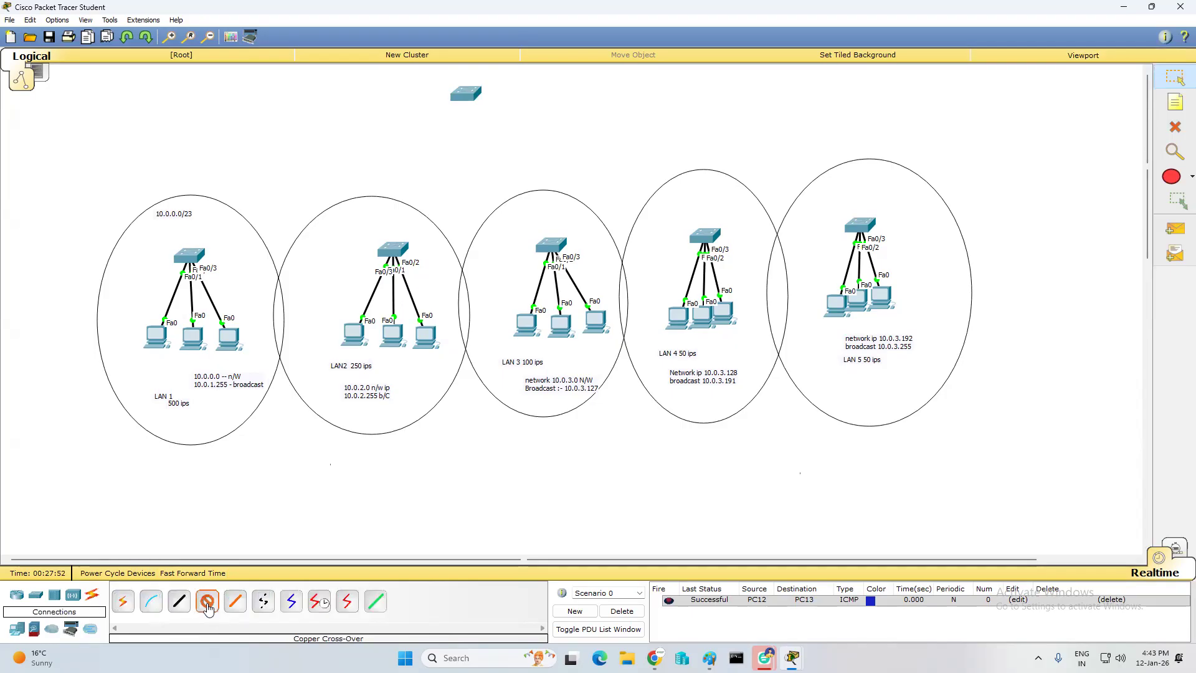
left_click(177, 260)
left_click(225, 288)
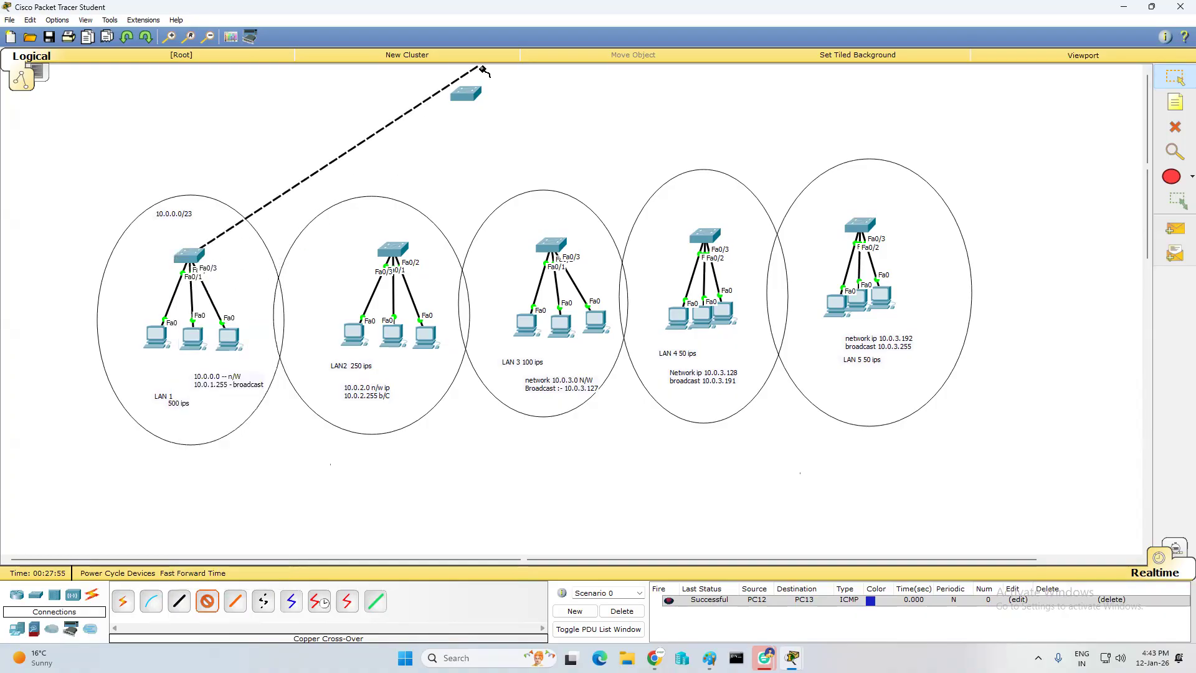
left_click(468, 96)
left_click(526, 141)
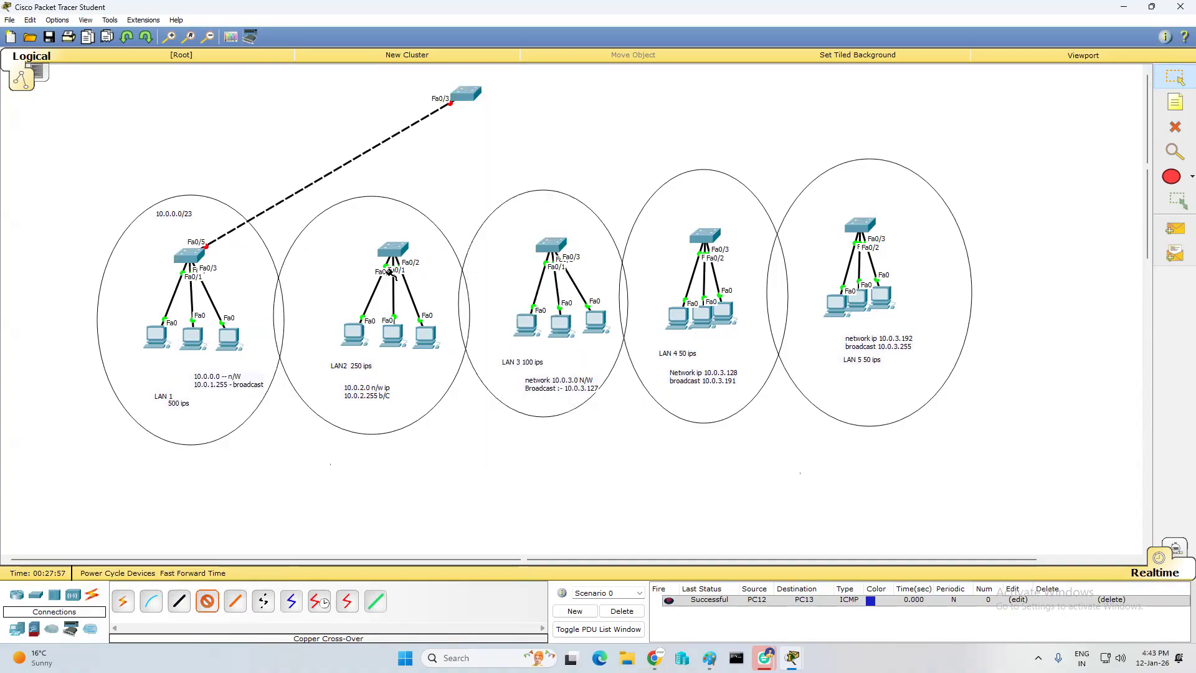
- Connect the LAN 2 switch (Fa0/5) and LAN 3 switch (Fa0/7) to central switch ports Fa0/5 and Fa0/4 with copper cross-over cables
left_click(392, 253)
left_click(430, 275)
left_click(468, 94)
left_click(501, 158)
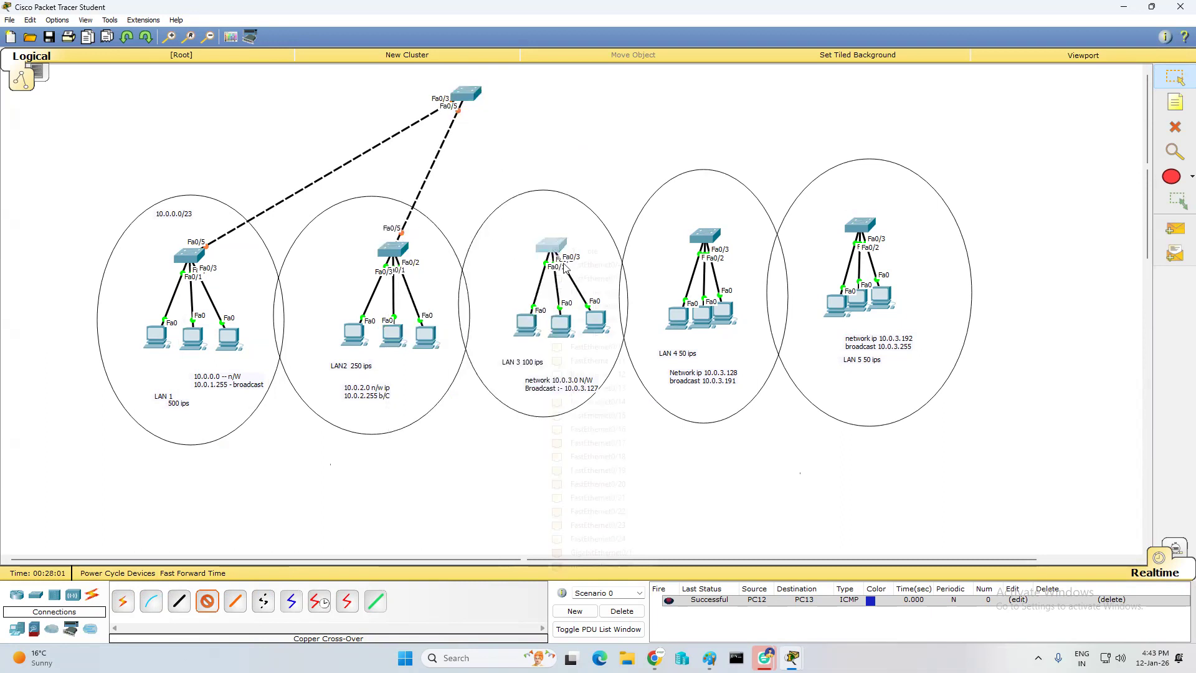
left_click(471, 93)
left_click(503, 145)
- Connect the LAN 4 switch (Fa0/6) and the LAN 5 switch (Fa0/7) to the central switch with copper cross-over cables
left_click(474, 90)
left_click(503, 172)
left_click(702, 234)
left_click(759, 284)
left_click(471, 93)
left_click(503, 185)
left_click(861, 225)
left_click(897, 317)
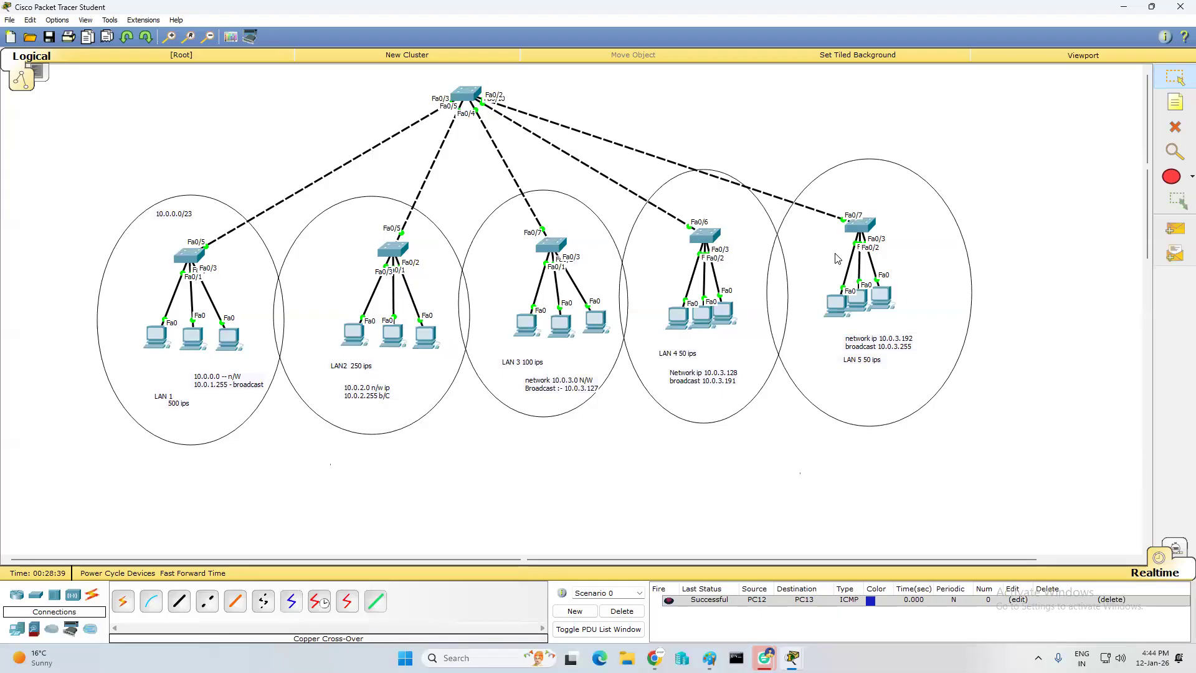
- Test LAN 1 to LAN 2 connectivity with a simple PDU from PC2 to PC3, clear the PDU list and repeat the test
left_click(1175, 228)
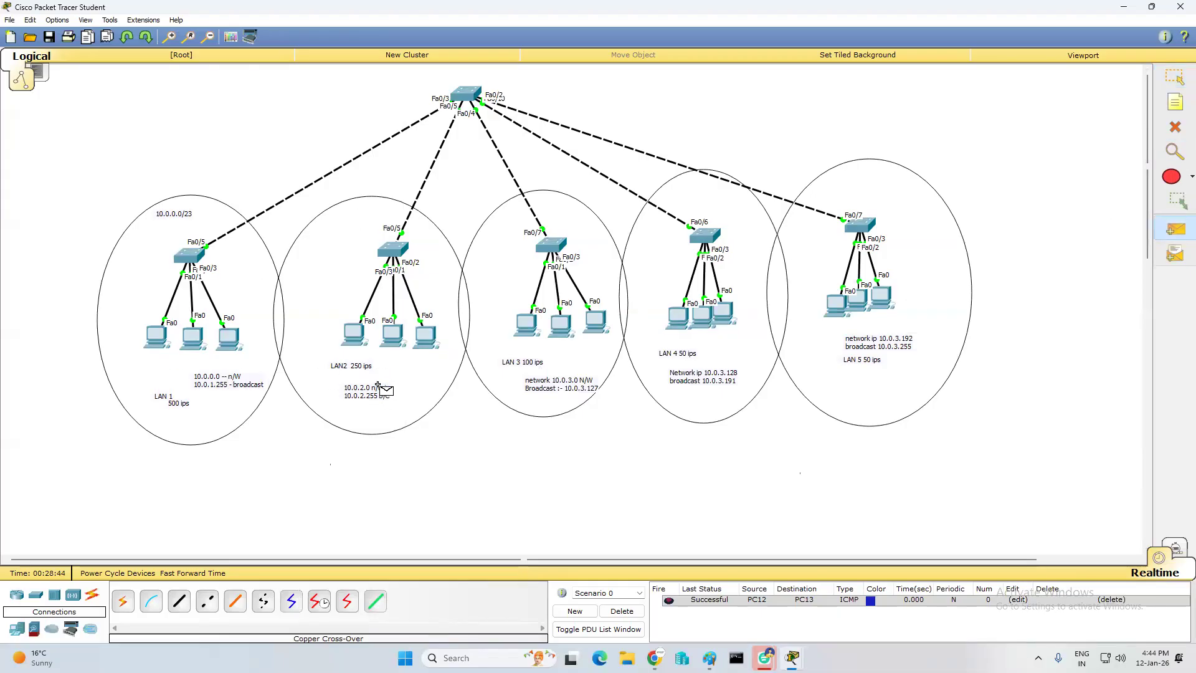
left_click(230, 338)
left_click(352, 337)
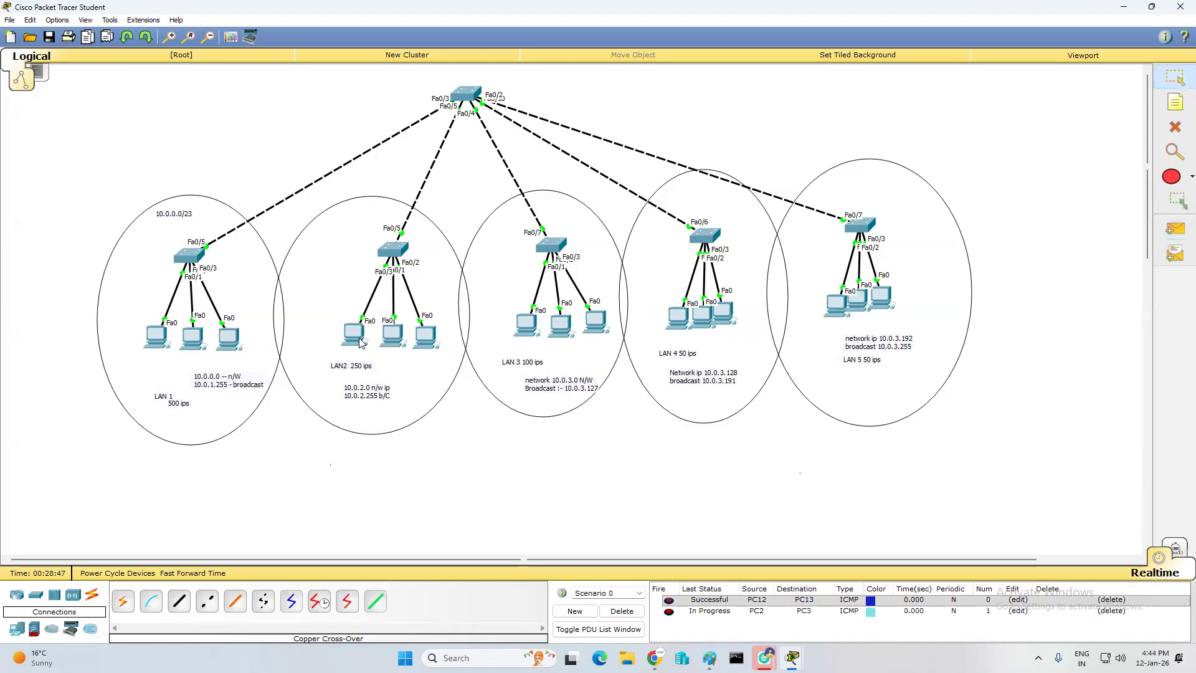
left_click(623, 611)
left_click(1175, 229)
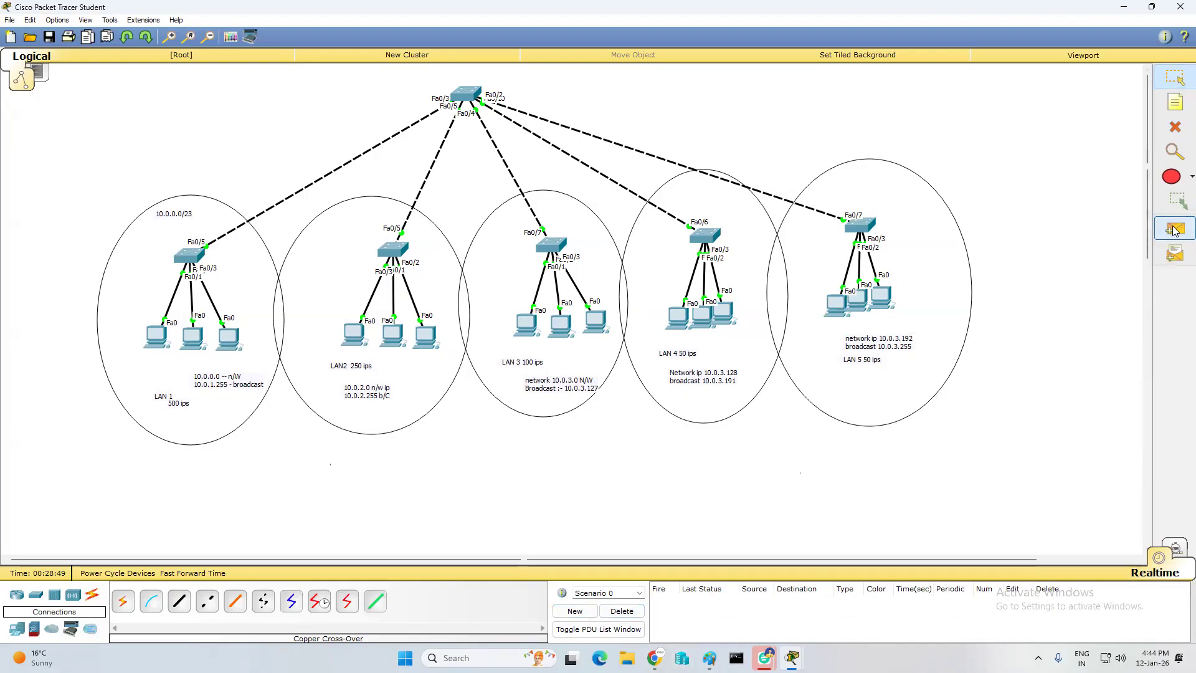
left_click(225, 342)
left_click(352, 337)
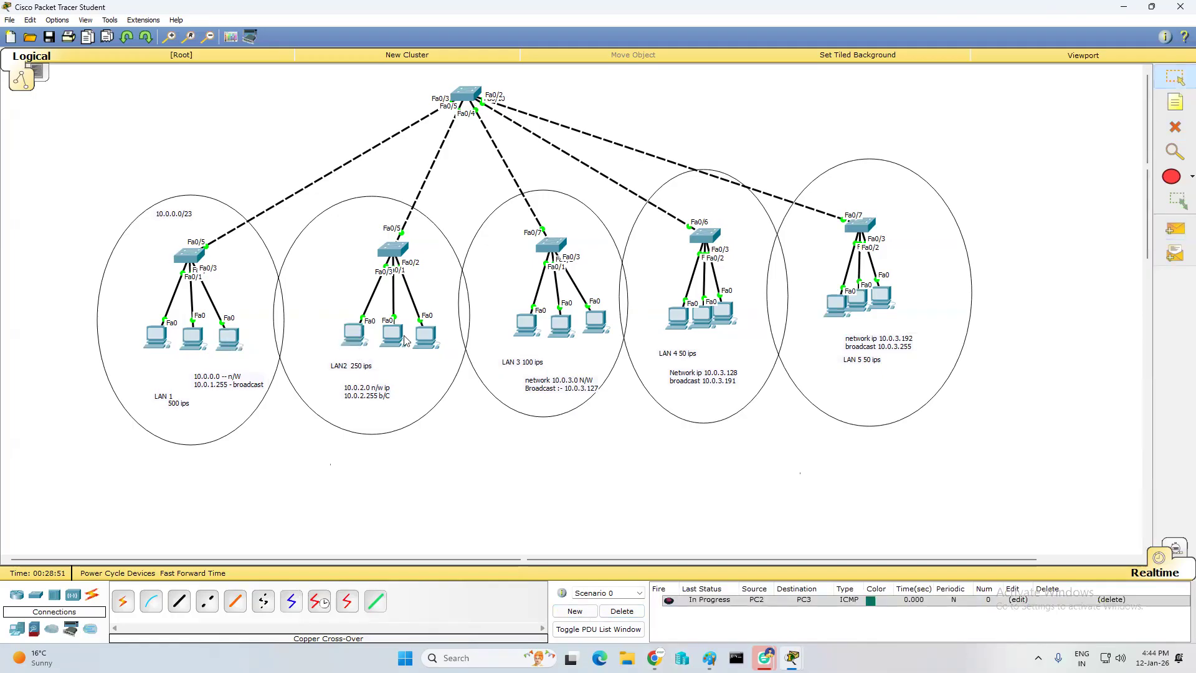
- Set PC3 in LAN 2 to IP address 10.0.1.254 and subnet mask 255.255.252.0, and close its window
left_click(355, 340)
left_click(459, 253)
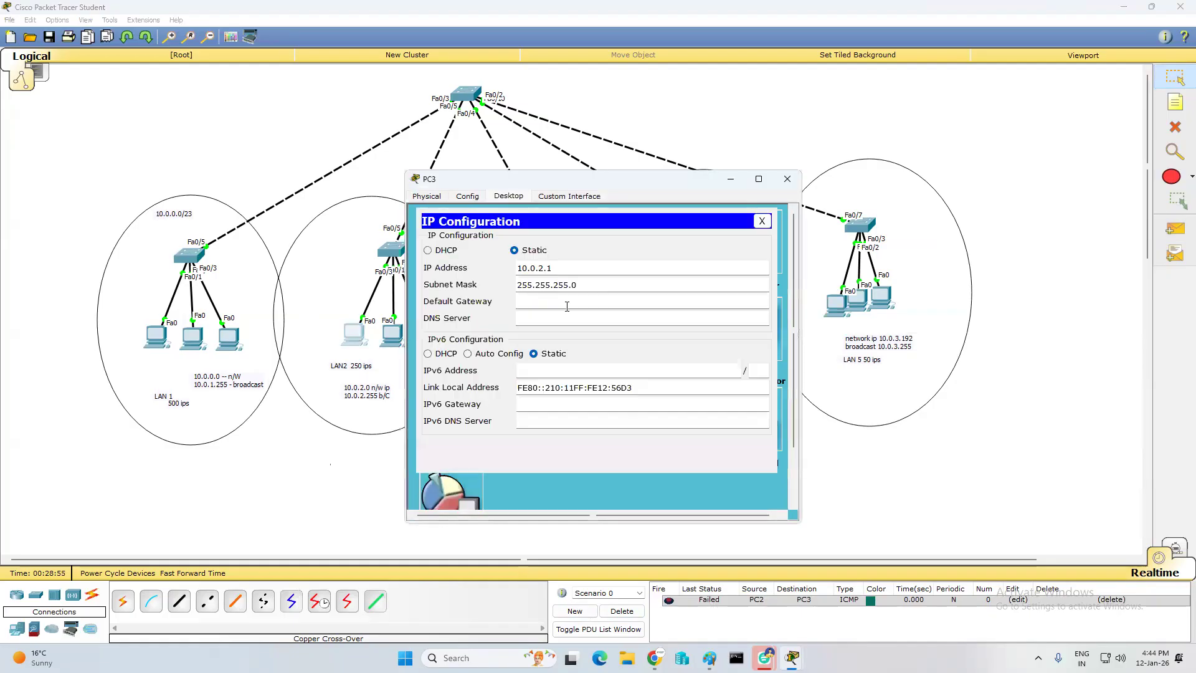
left_click(553, 267)
key("BackSpace")
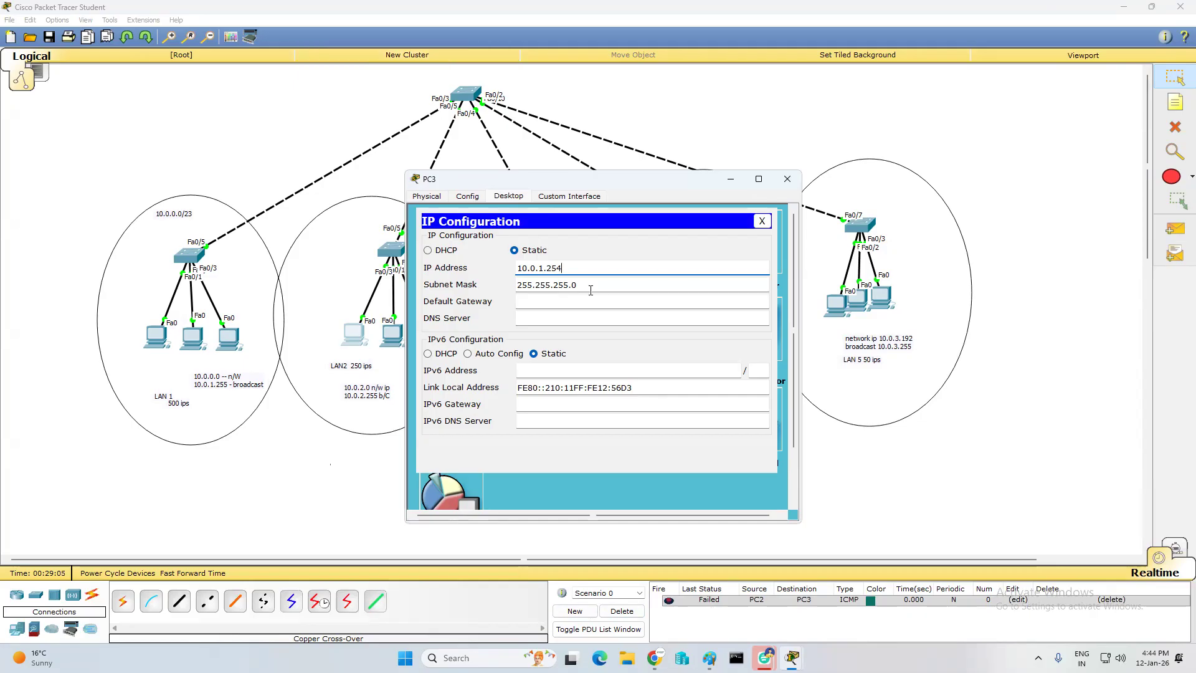
left_click(566, 285)
key("BackSpace")
type("2")
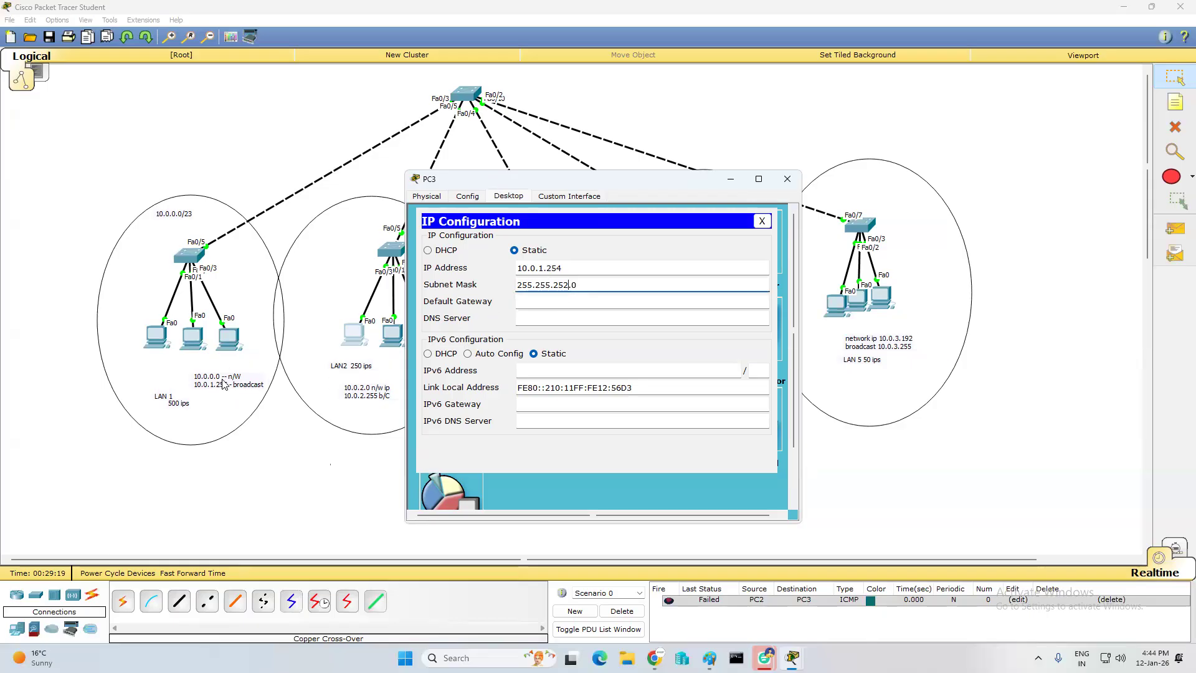
left_click(788, 179)
- Test connectivity with a simple PDU from PC3 in LAN 2 to PC2 in LAN 1, clear the PDU list and repeat it
left_click(1177, 233)
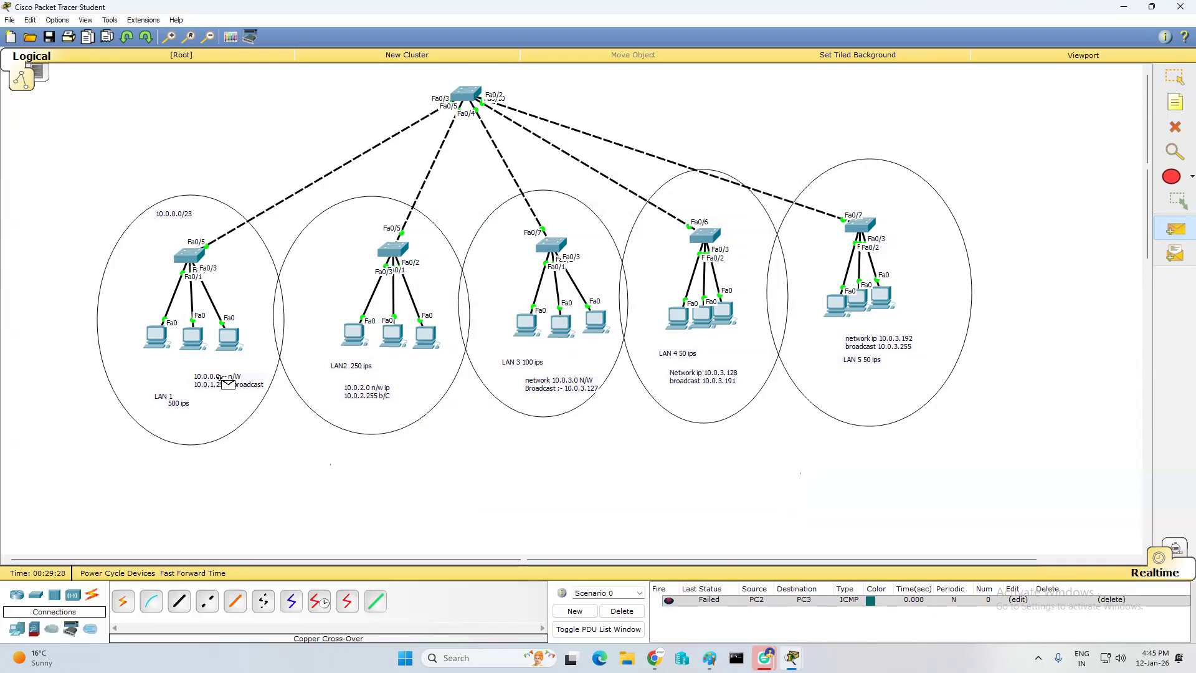
left_click(353, 335)
left_click(235, 338)
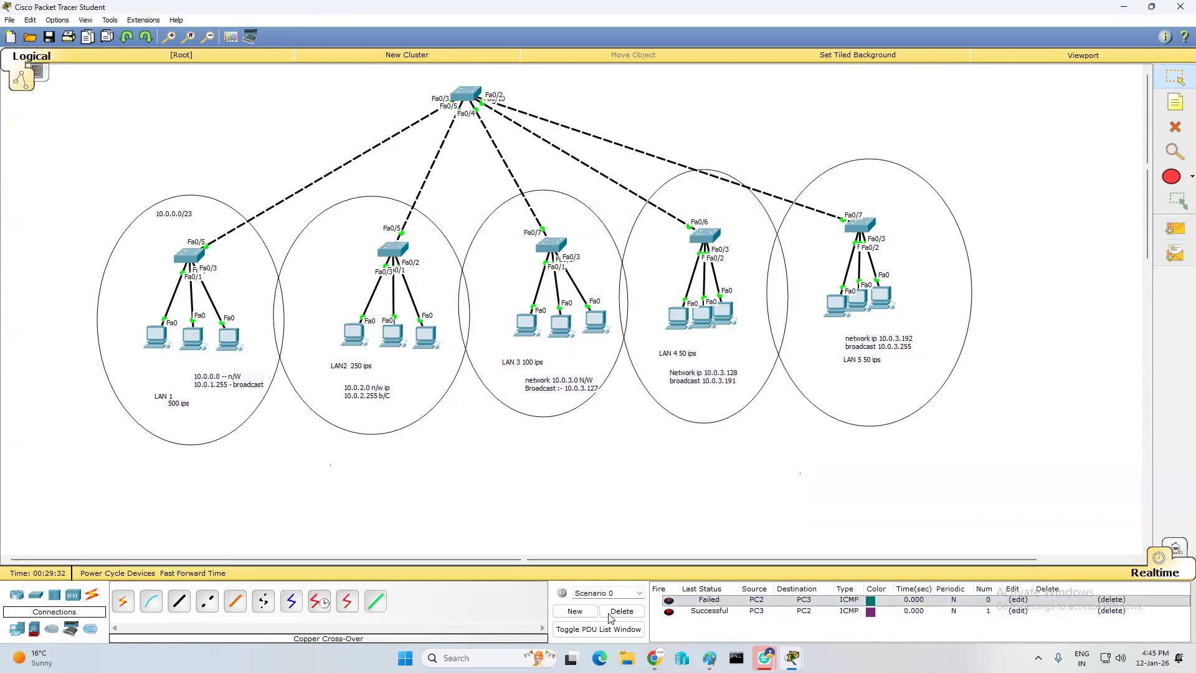
left_click(621, 611)
left_click(1176, 229)
left_click(352, 335)
left_click(235, 340)
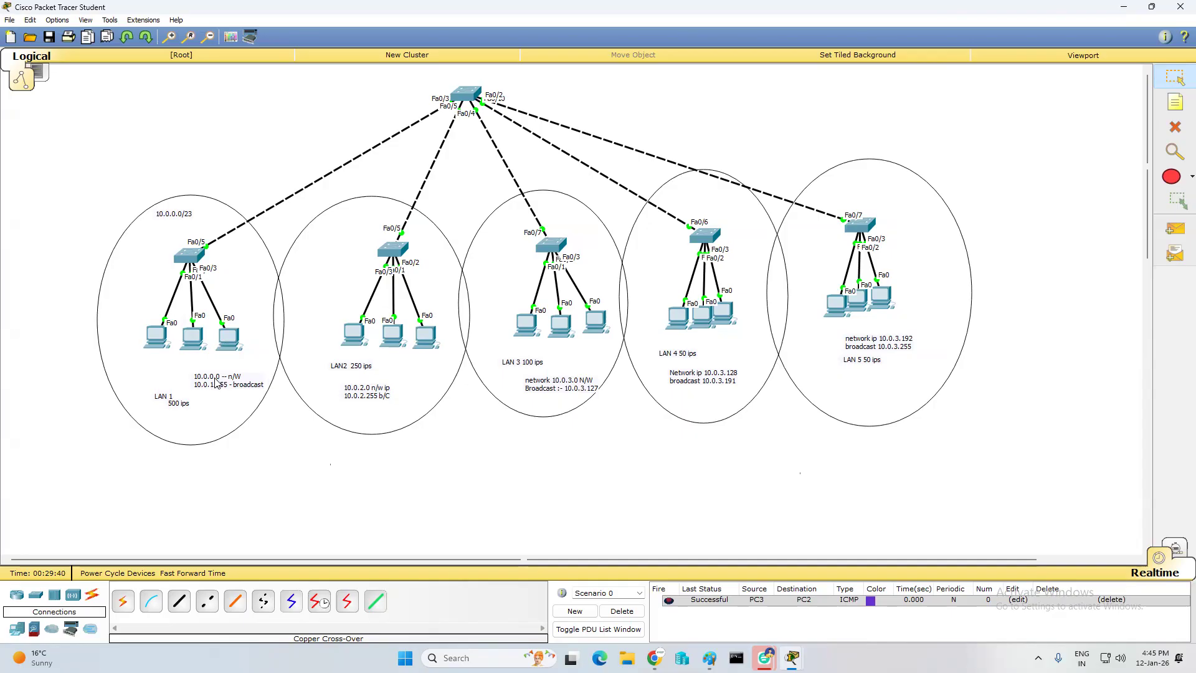
- Test connectivity inside LAN 2 by sending a simple PDU from PC3 to PC4
left_click(1161, 226)
left_click(353, 334)
left_click(396, 335)
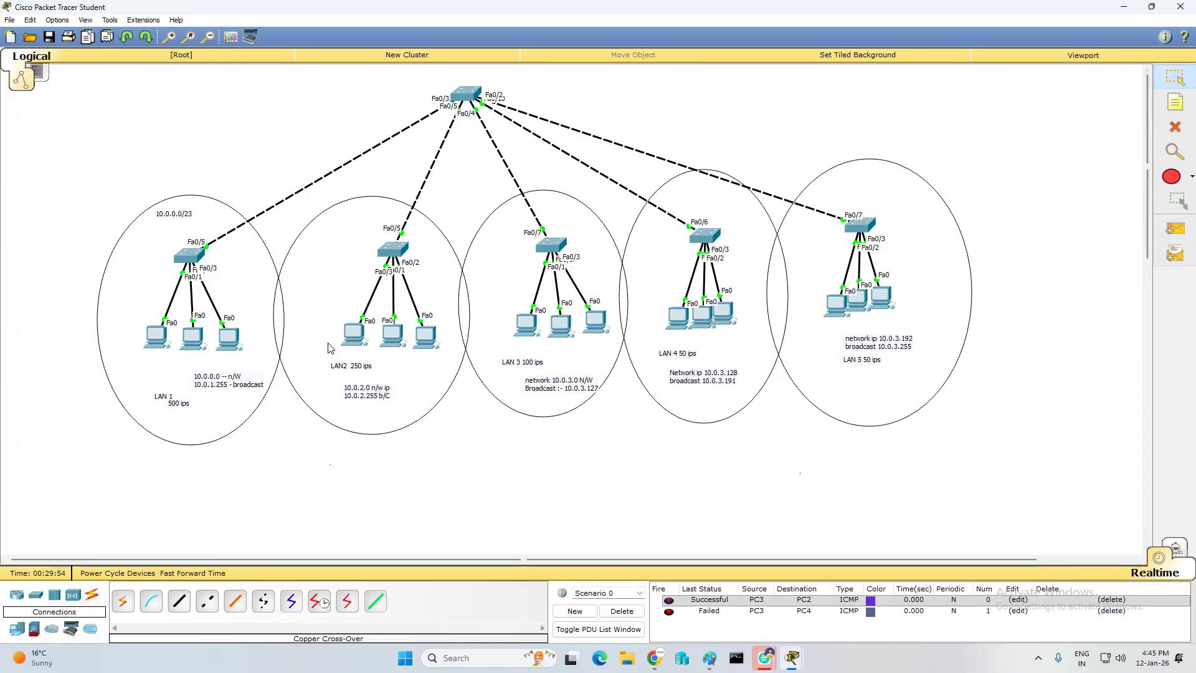
- Set PC3 in LAN 2 to IP address 10.0.2.1 and subnet mask 255.255.255.0, and return to the topology
left_click(355, 339)
left_click(446, 240)
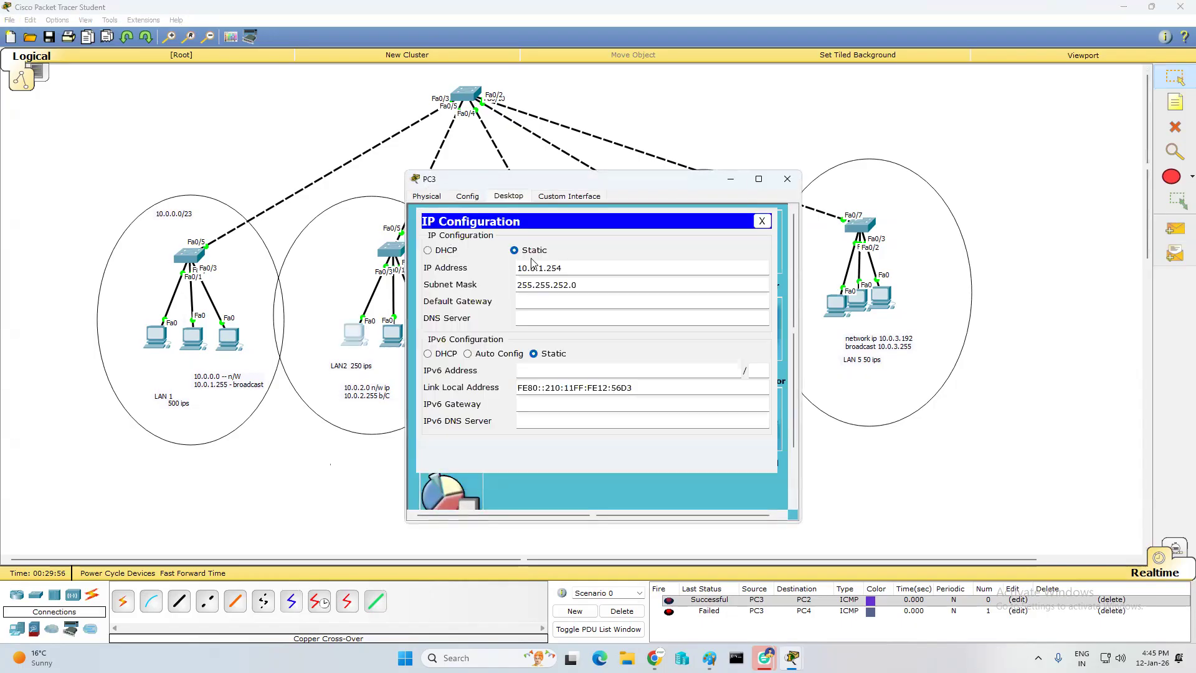
left_click(570, 268)
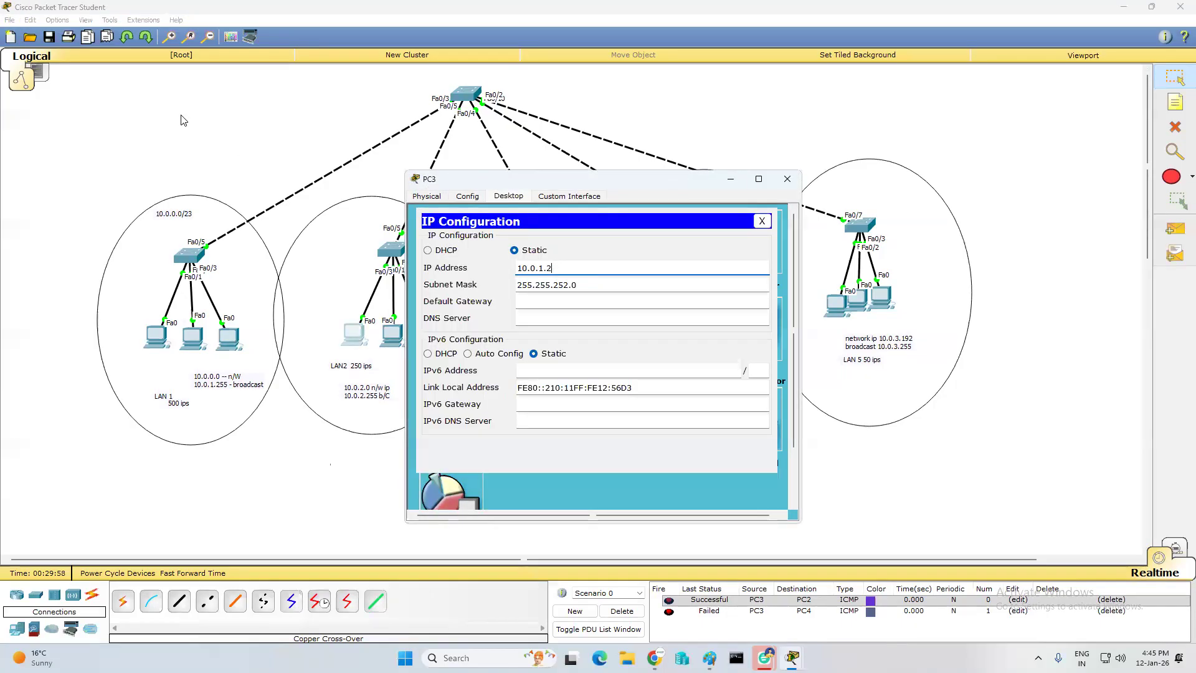
type("2.")
key("Tab")
type("2")
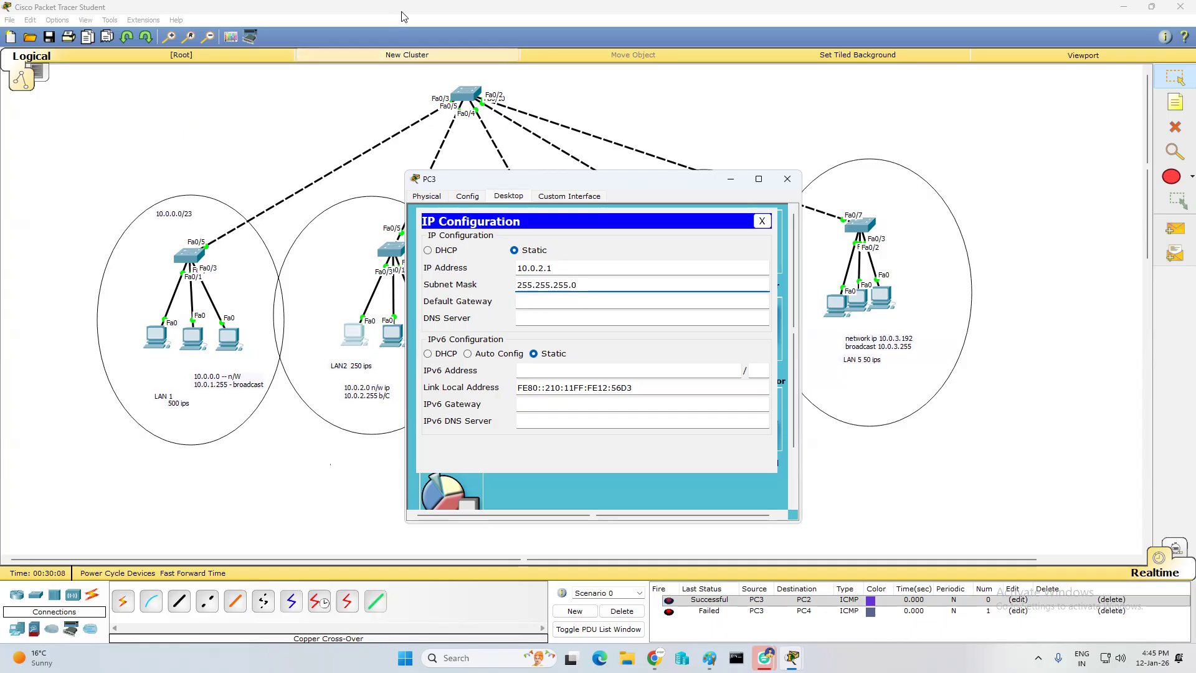
key("alt+F4")
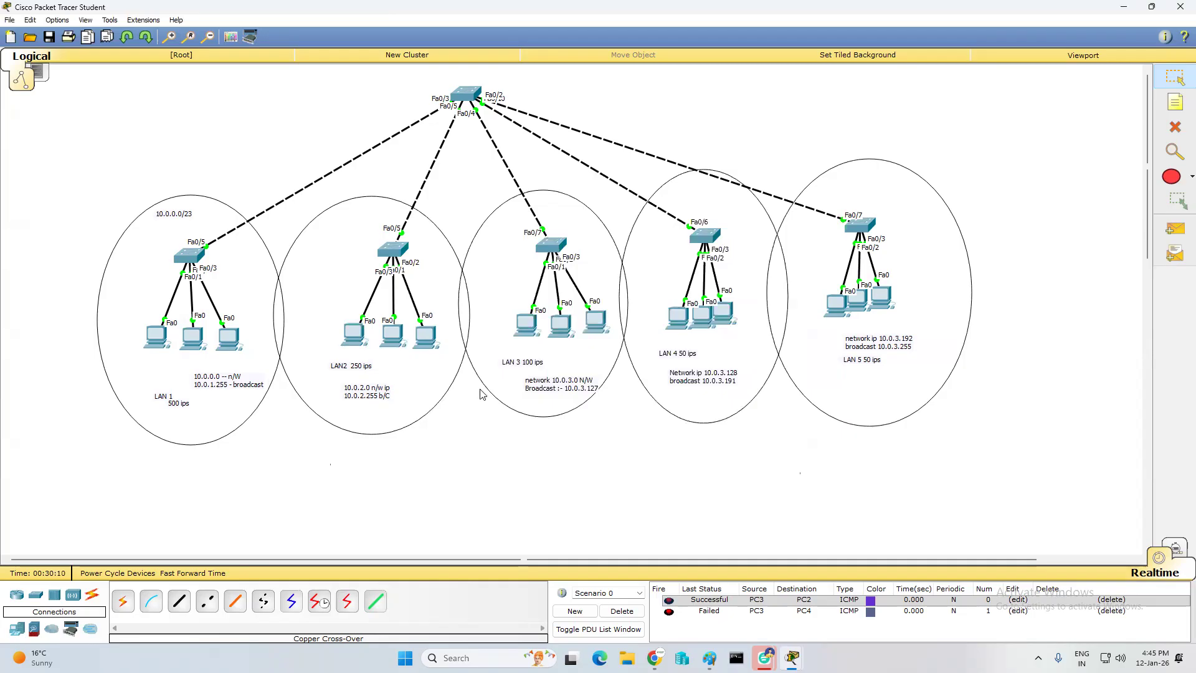
- Clear the PDU list and retest the link between LAN 2 and LAN 1 with a simple PDU from PC3 to PC2
left_click(1172, 233)
left_click(354, 335)
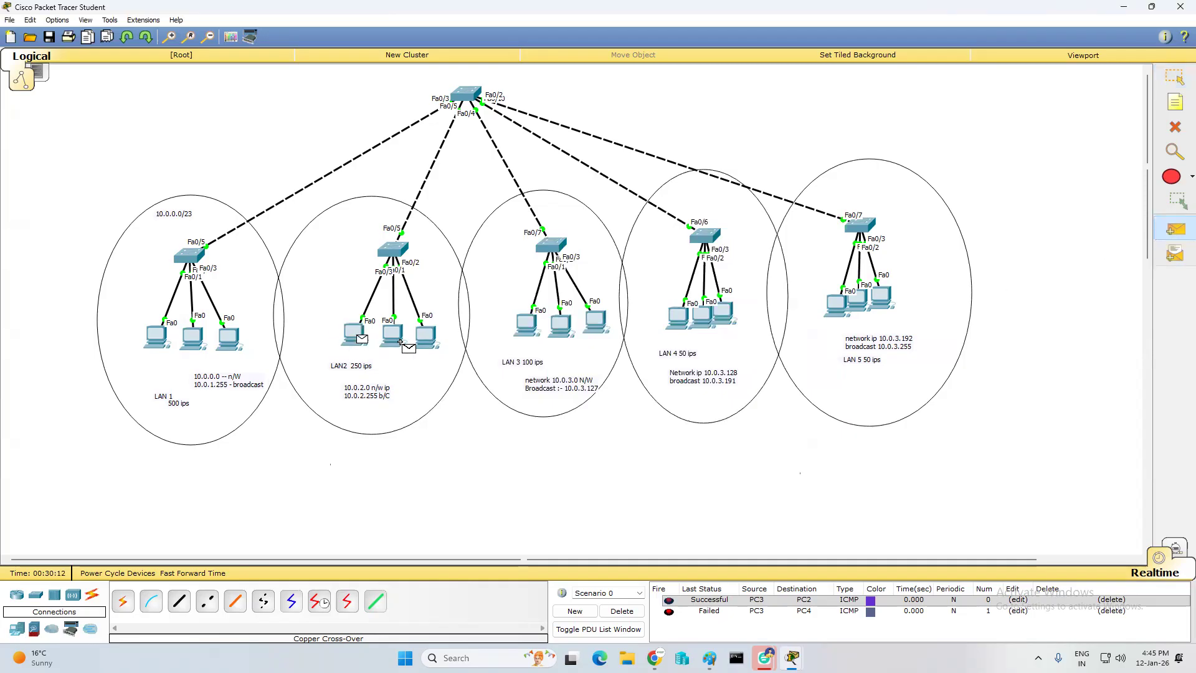
left_click(622, 612)
left_click(1172, 229)
left_click(354, 335)
left_click(224, 338)
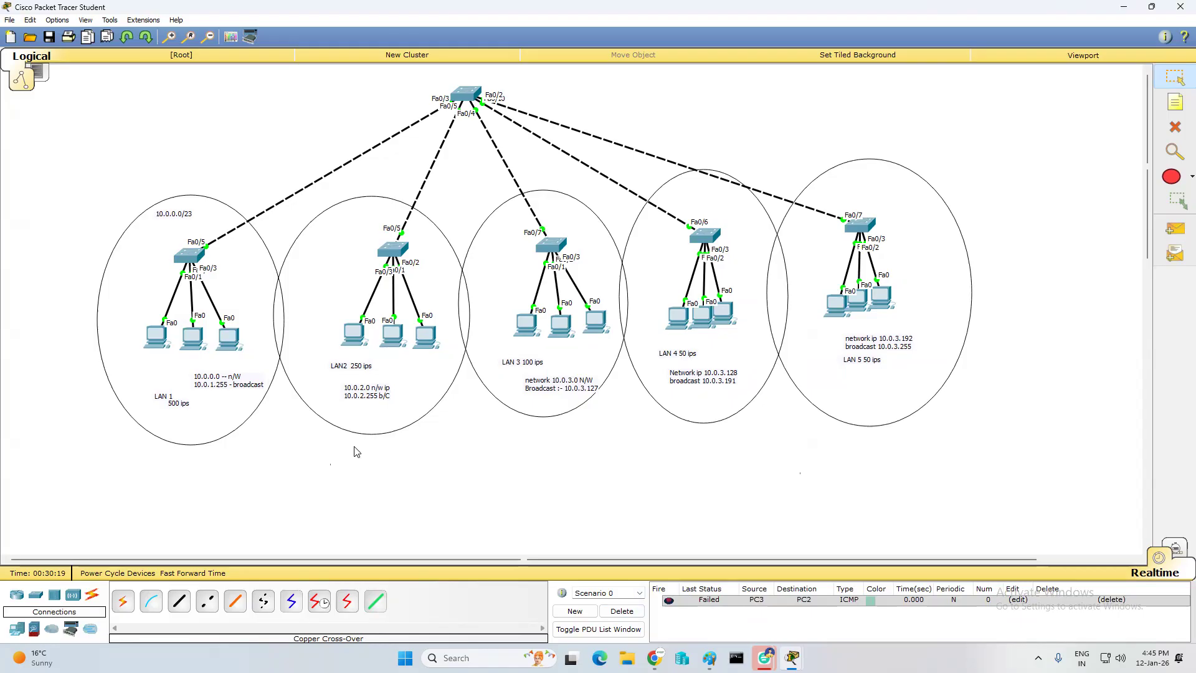
- Save the topology on the Desktop as a Packet Tracer file named "Create 5 lan Network"
left_click(9, 20)
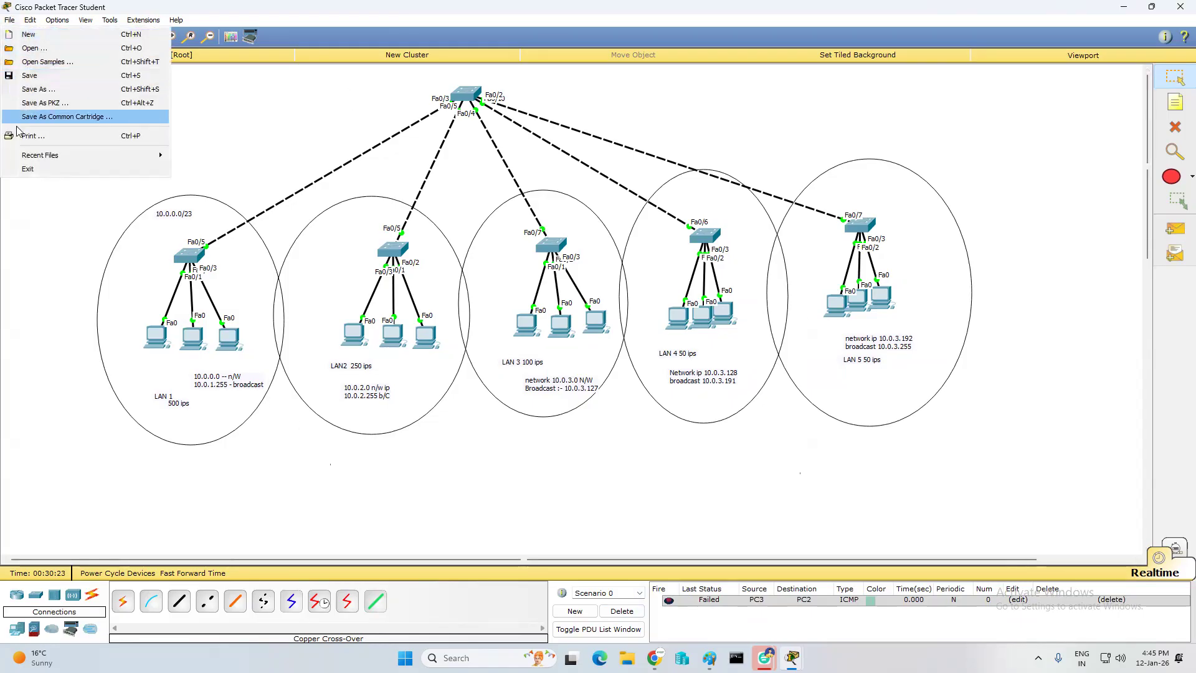
left_click(36, 90)
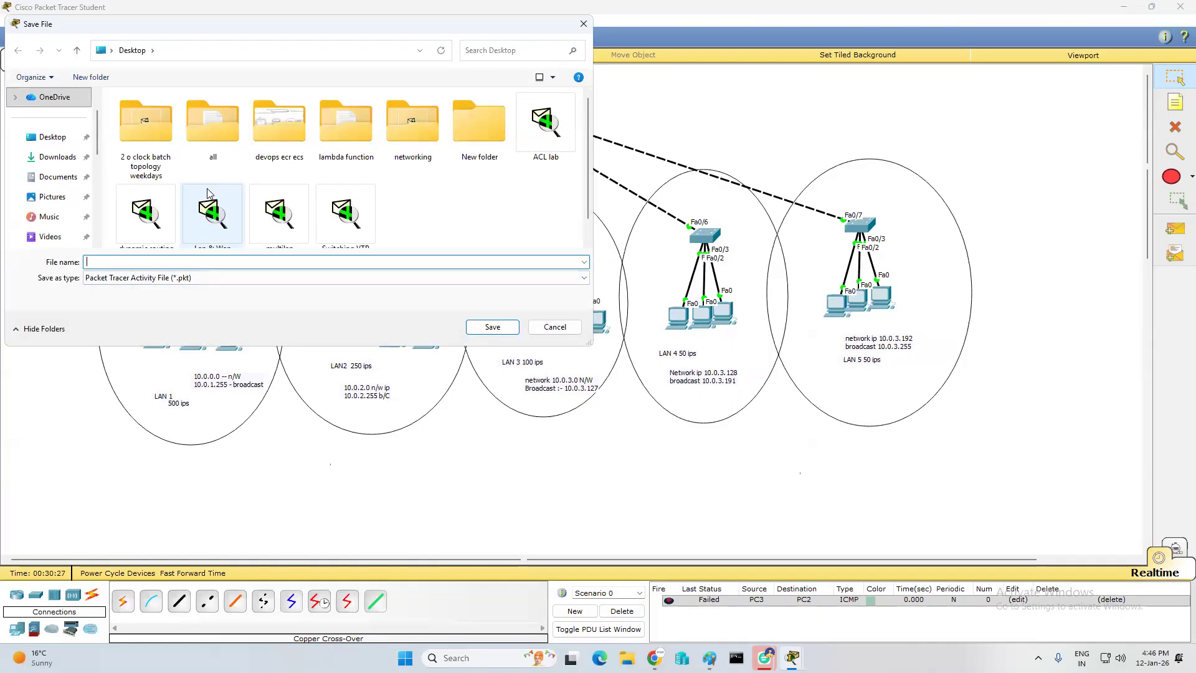
type("Create 5 lan Network")
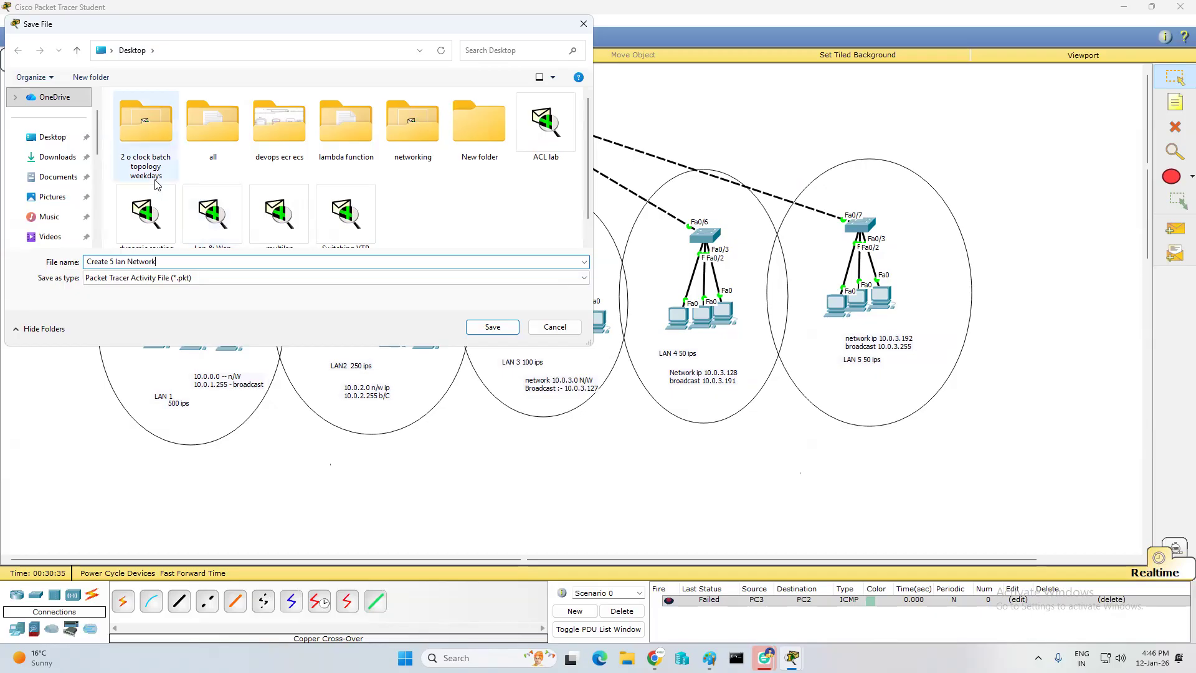
left_click(484, 328)
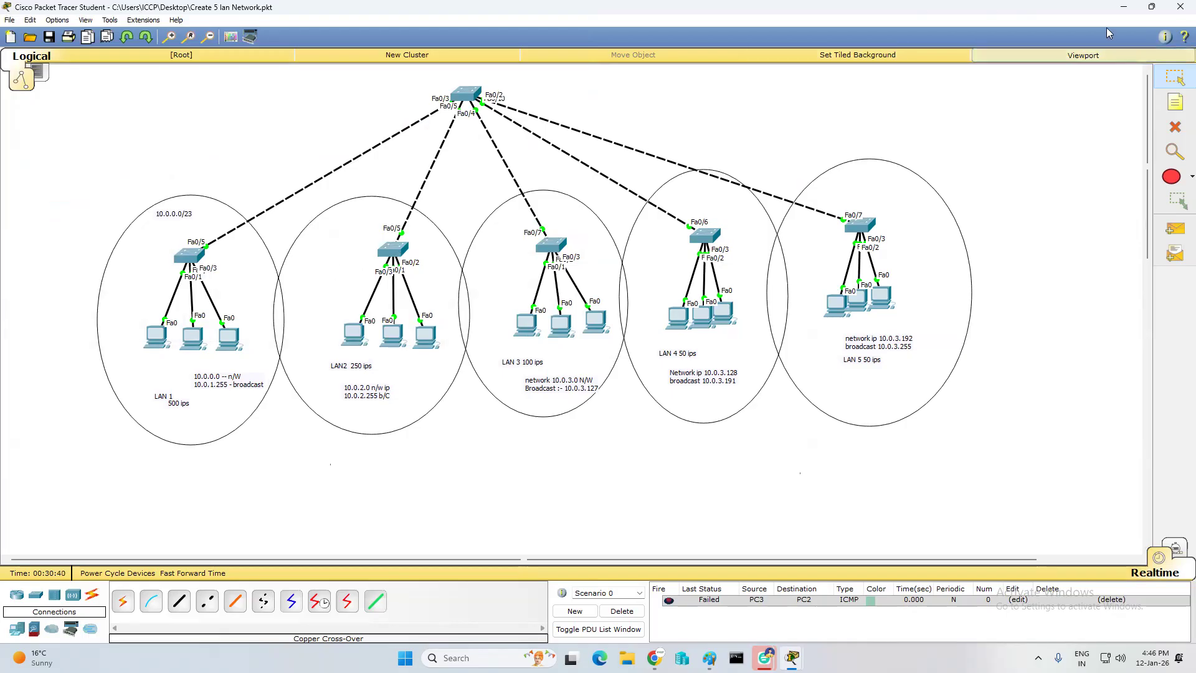
- Minimize the topology window, and close the PC3 configuration window and the JioSphere browser window
left_click(1126, 9)
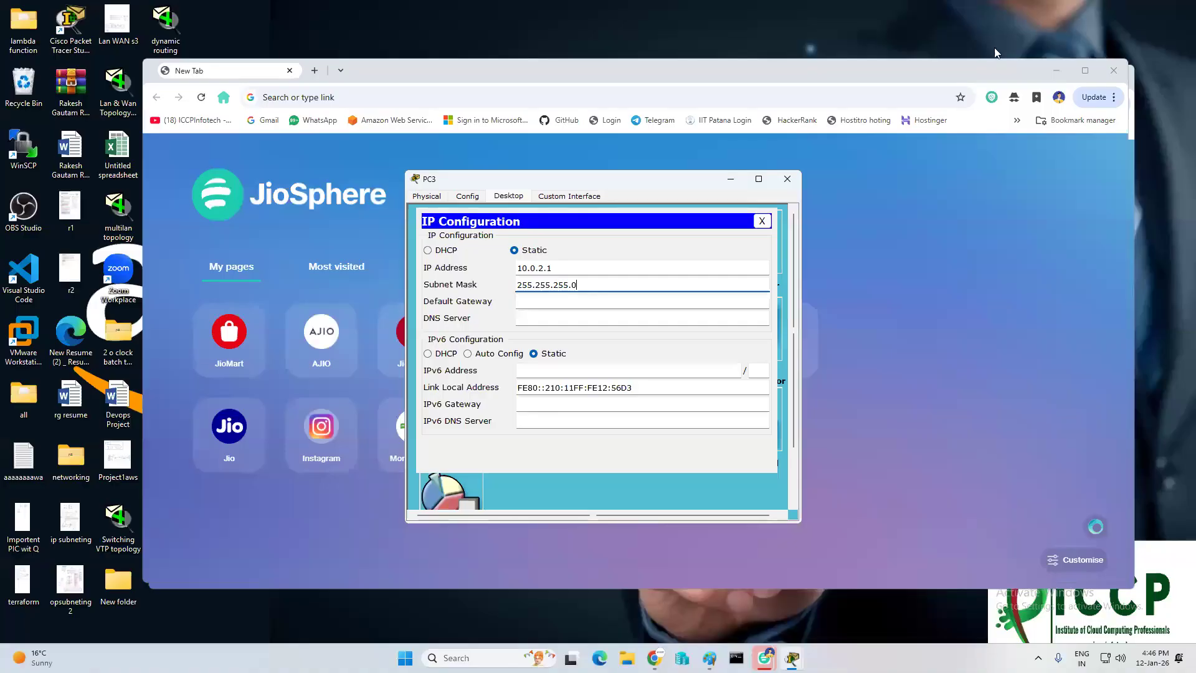
left_click(787, 179)
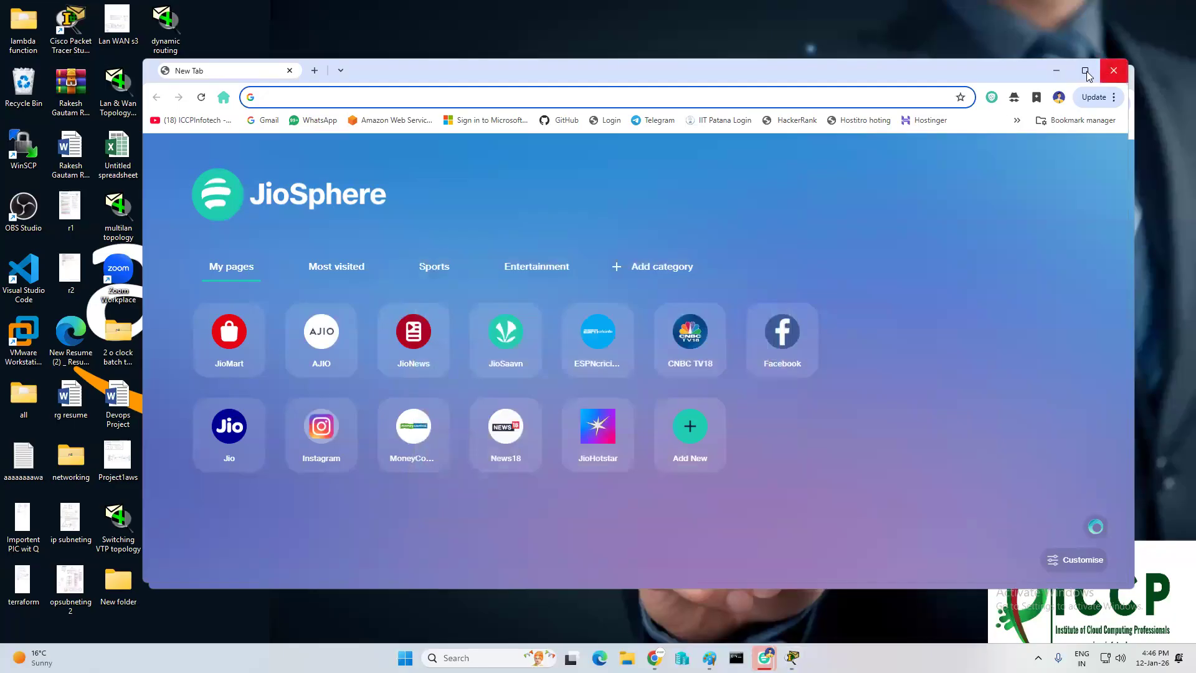
left_click(1114, 72)
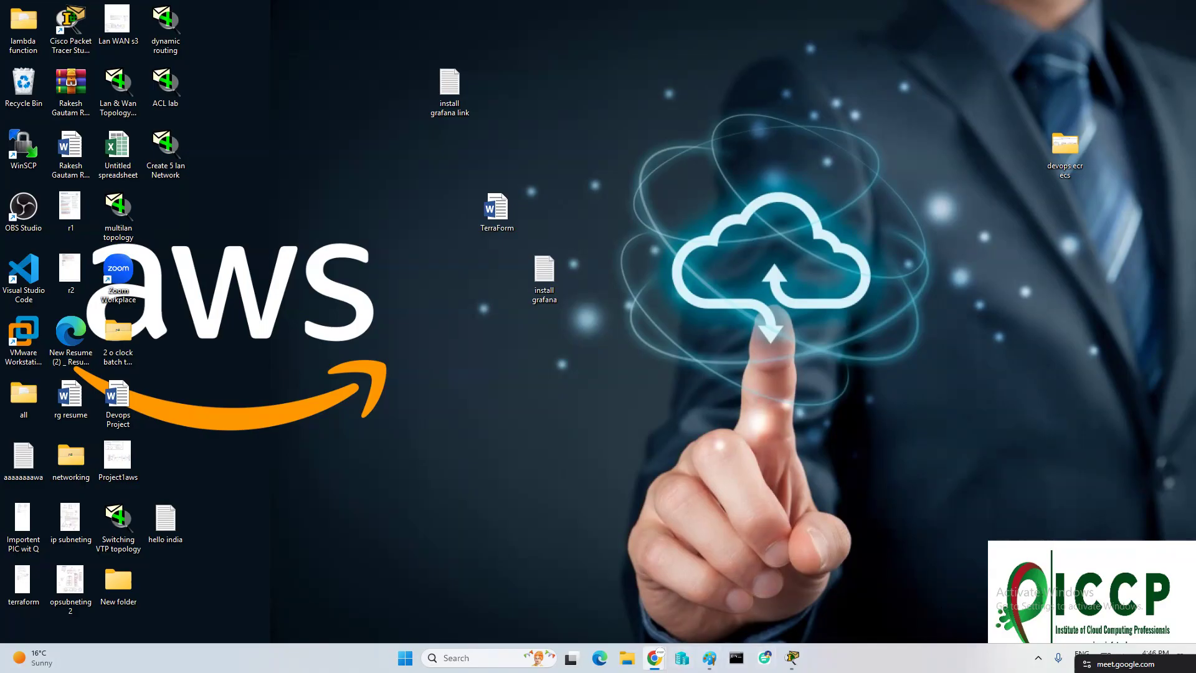
- Switch to the Google Meet window to check the call, and minimize it again
mouse_move(654, 657)
left_click(597, 588)
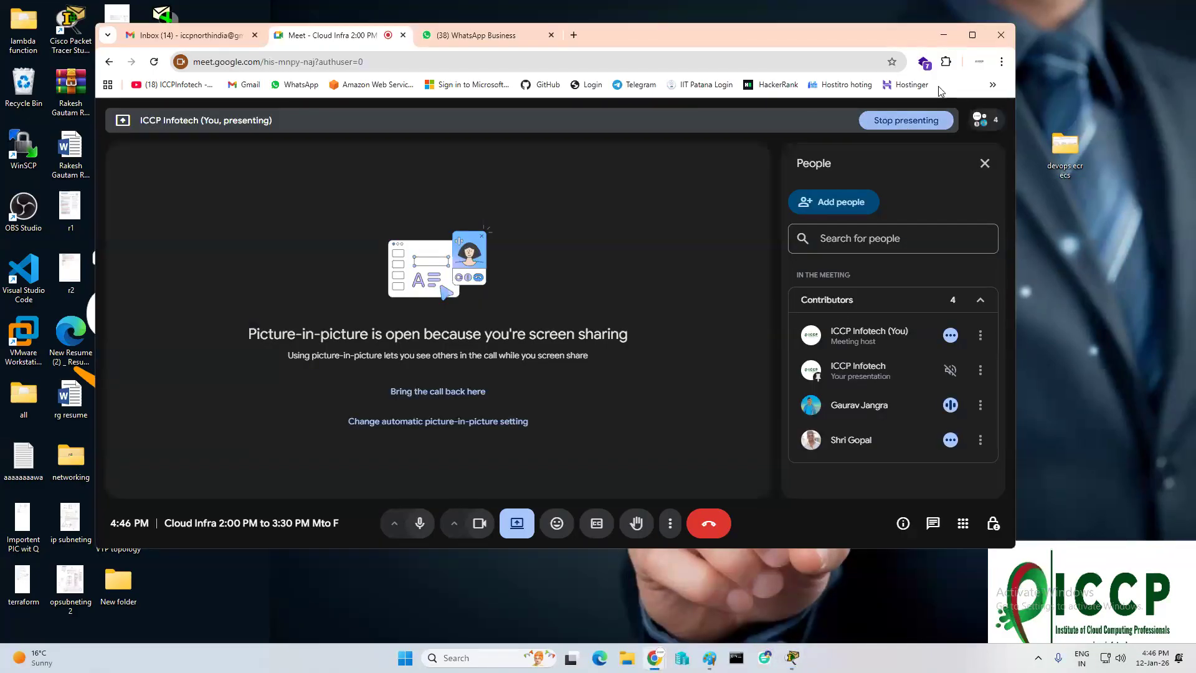
left_click(945, 36)
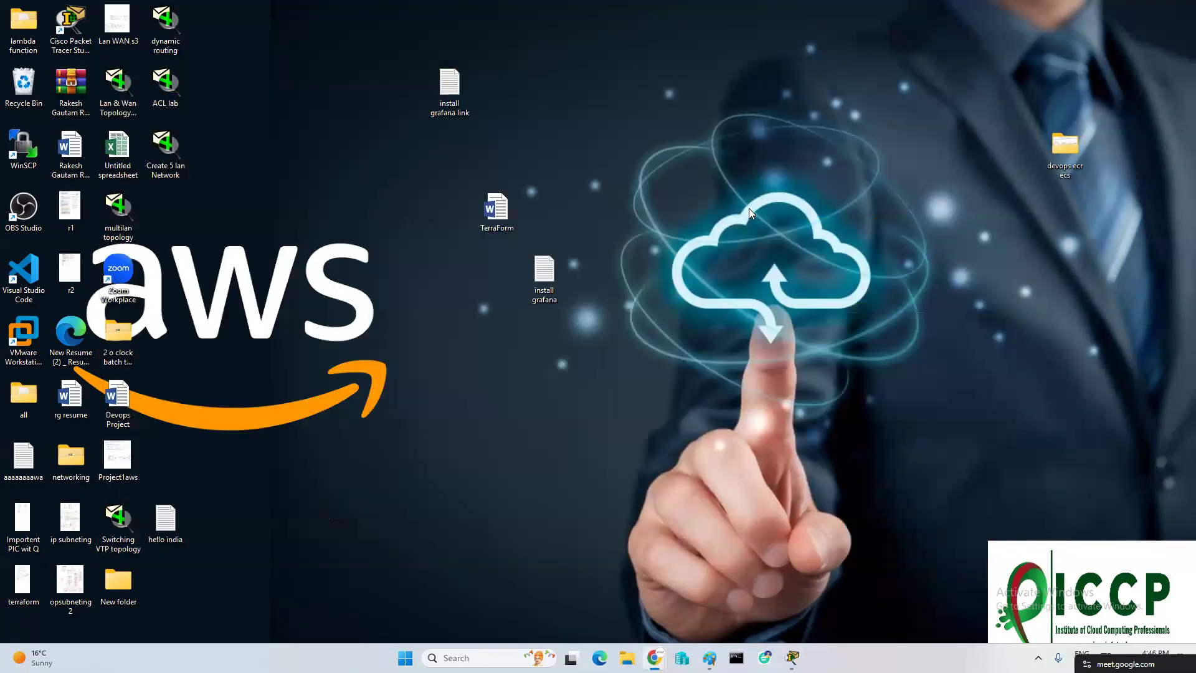